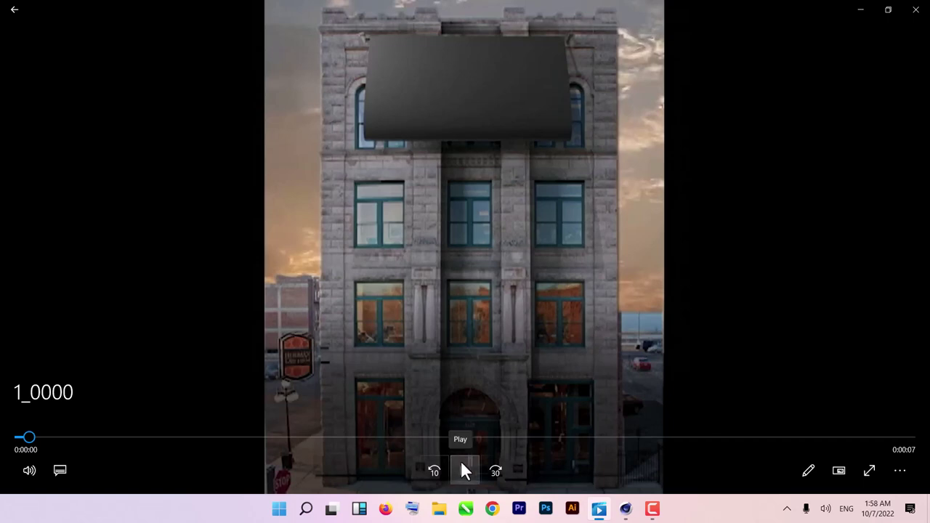
# Play the rendered banner animation in Movies & TV, then close the player.
pyautogui.click(465, 471)
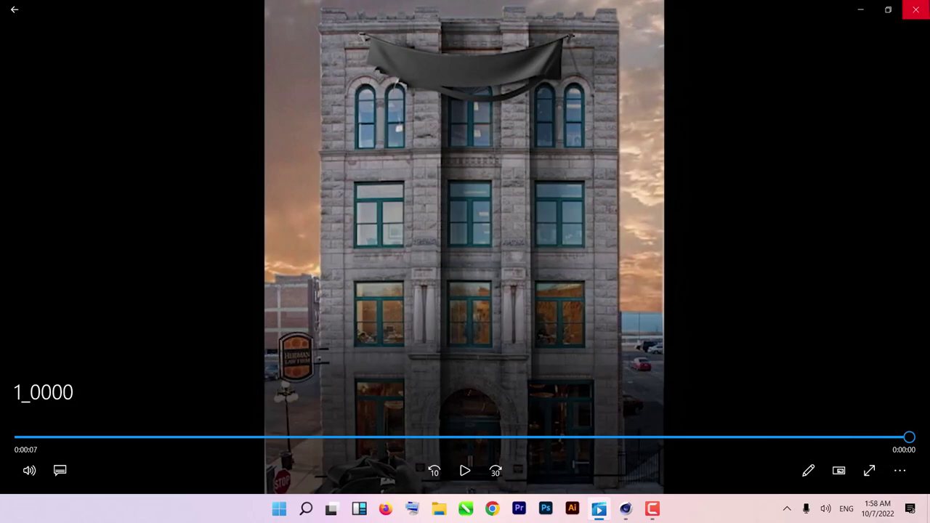
pyautogui.click(915, 9)
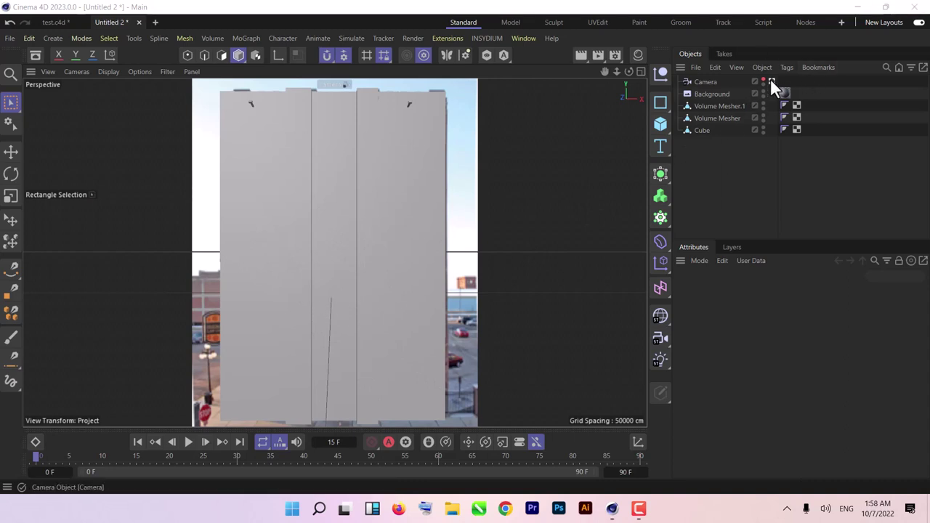
pyautogui.keyDown('alt'); pyautogui.moveTo(327, 182); pyautogui.dragTo(255, 309); pyautogui.keyUp('alt')
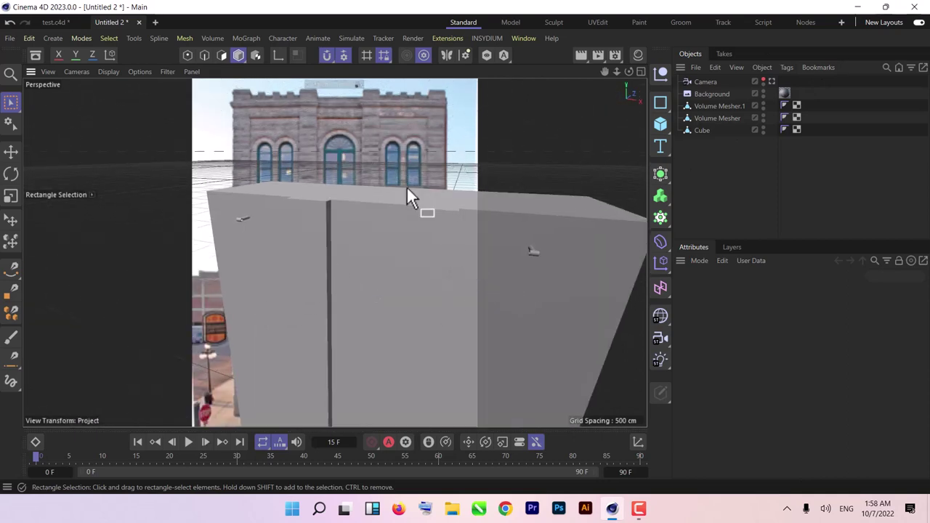
pyautogui.keyDown('alt'); pyautogui.moveTo(407, 197); pyautogui.dragTo(345, 223); pyautogui.keyUp('alt')
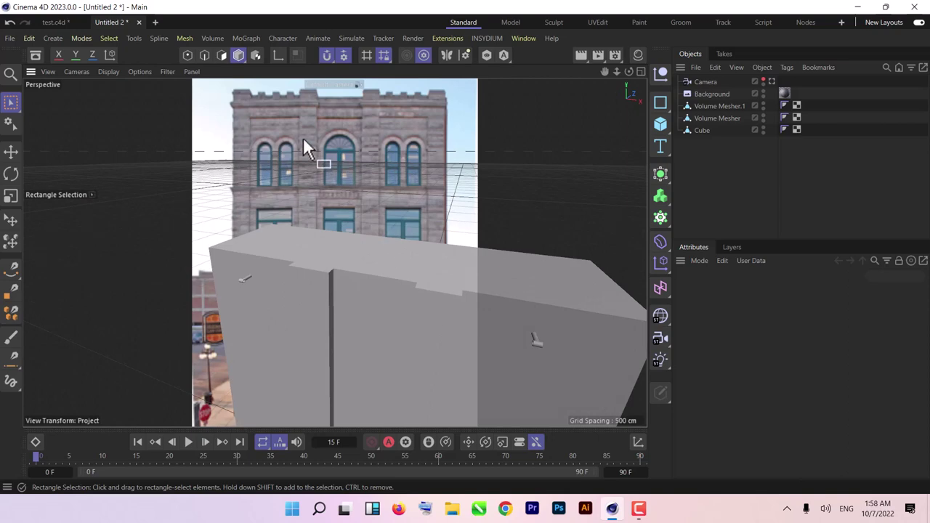
pyautogui.keyDown('alt'); pyautogui.moveTo(303, 146); pyautogui.dragTo(367, 336); pyautogui.keyUp('alt')
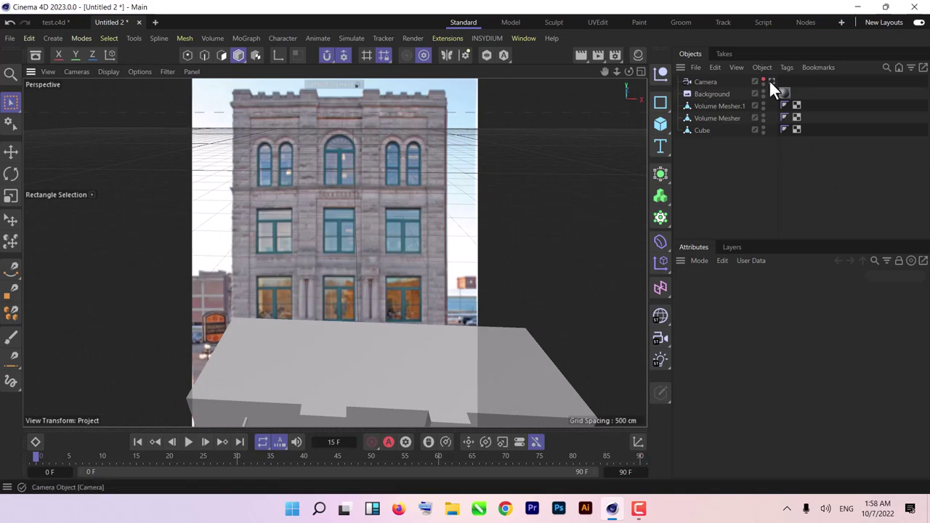
pyautogui.click(771, 80)
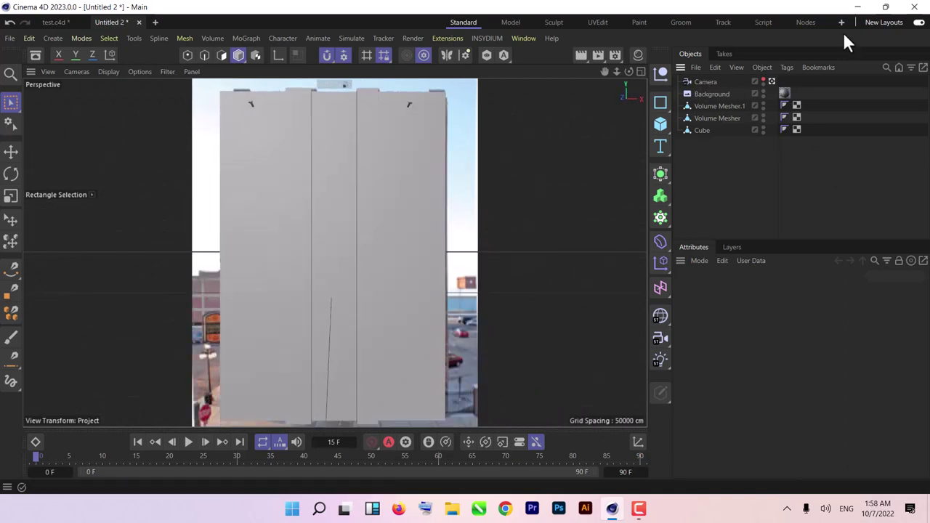
pyautogui.click(770, 81)
pyautogui.keyDown('alt'); pyautogui.moveTo(393, 223); pyautogui.dragTo(237, 278); pyautogui.keyUp('alt')
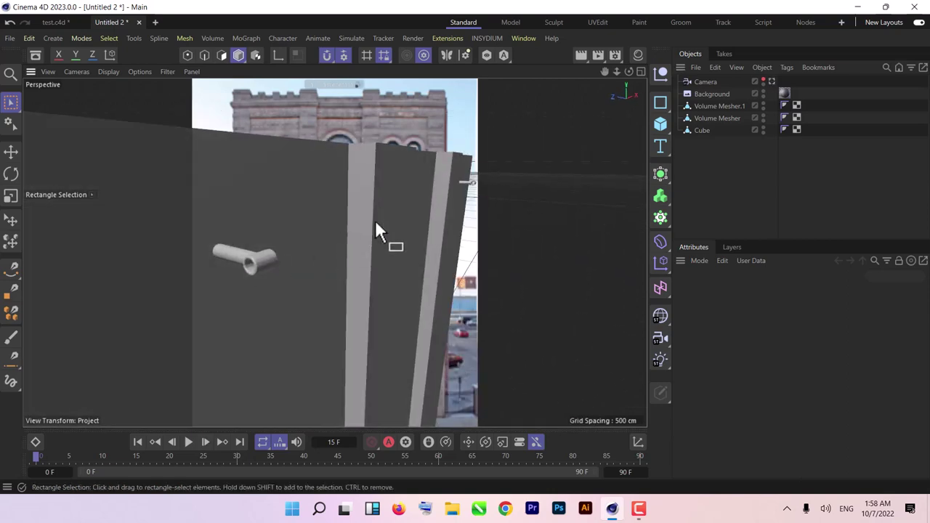
pyautogui.keyDown('alt'); pyautogui.moveTo(375, 219); pyautogui.dragTo(210, 255); pyautogui.keyUp('alt')
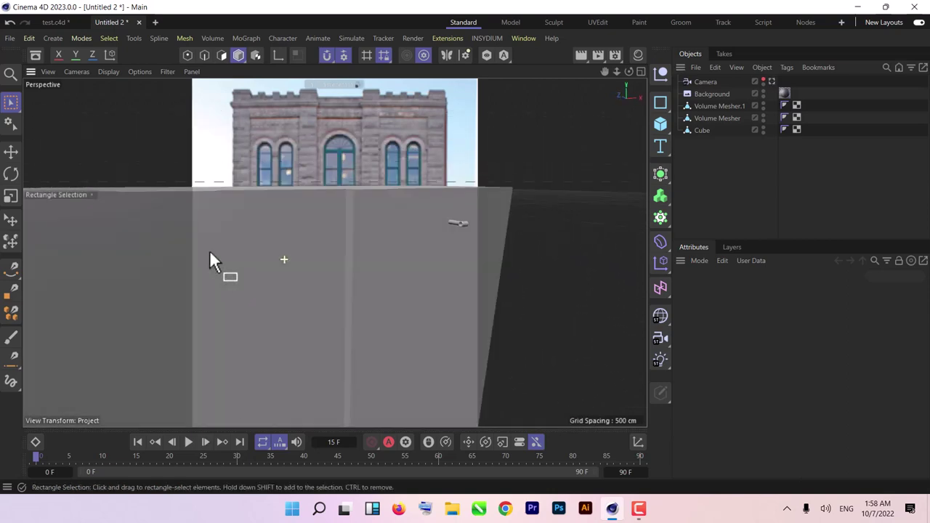
pyautogui.click(771, 81)
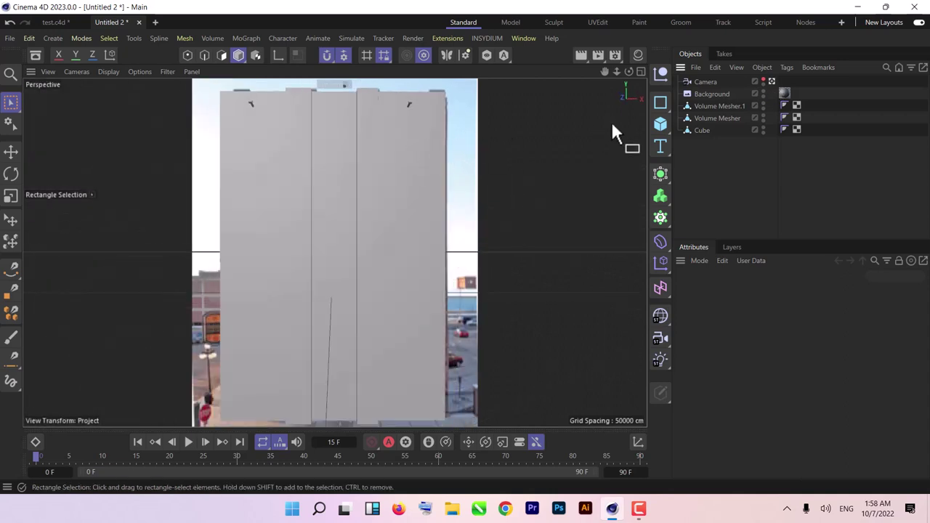
# Add a Plane primitive and rotate it about 85° on X so it stands upright.
pyautogui.click(658, 123)
pyautogui.click(693, 158)
pyautogui.press('r')
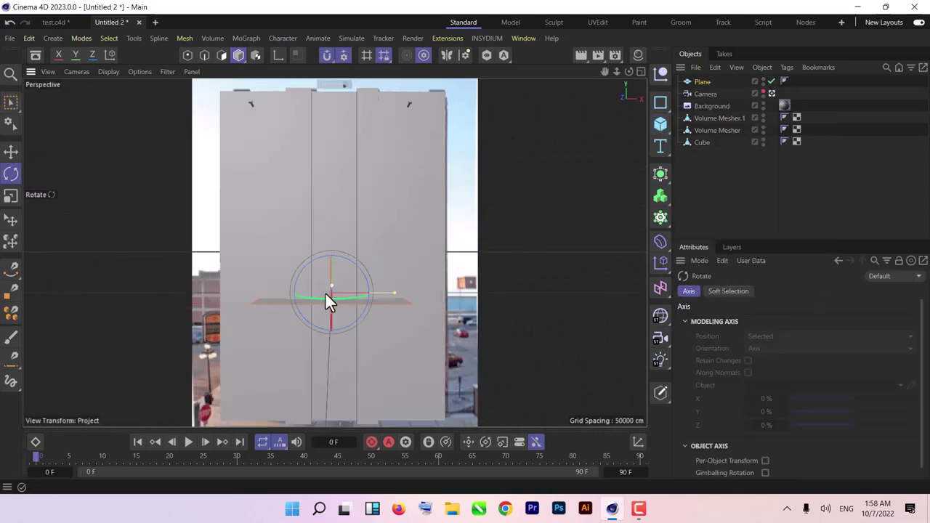
pyautogui.moveTo(332, 270); pyautogui.dragTo(338, 404)
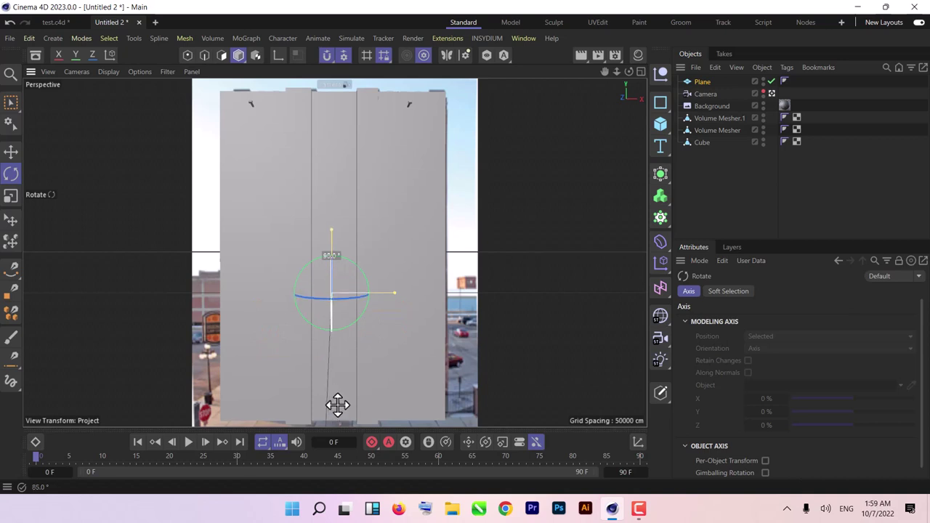
pyautogui.middleClick(359, 269)
pyautogui.moveTo(212, 376); pyautogui.dragTo(187, 346)
# Move the plane up in the Front view so its top edge meets the wall's top.
pyautogui.press('e')
pyautogui.scroll(-4, 397, 345)
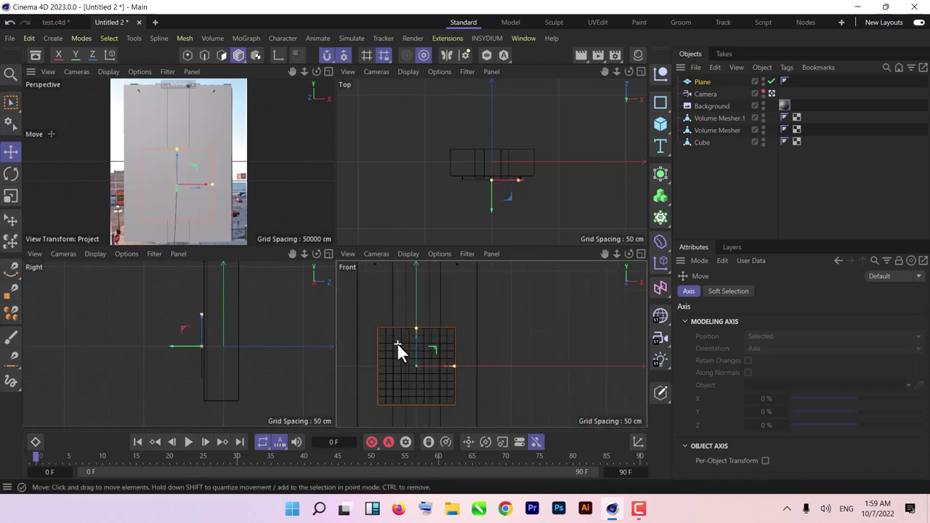
pyautogui.press('F1')
pyautogui.press('F4')
pyautogui.moveTo(390, 287); pyautogui.dragTo(527, 356, button='middle')
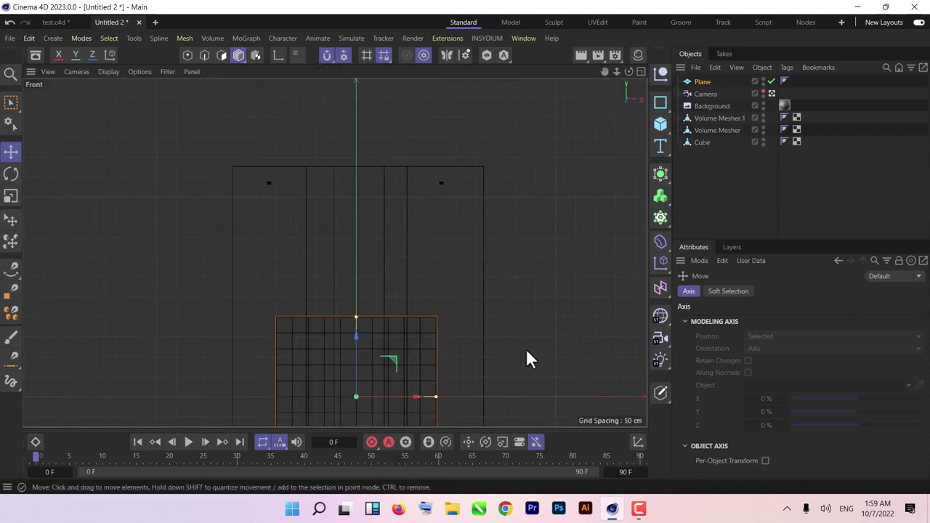
pyautogui.scroll(-1, 353, 364)
pyautogui.moveTo(354, 355); pyautogui.dragTo(369, 219)
pyautogui.scroll(2, 368, 219)
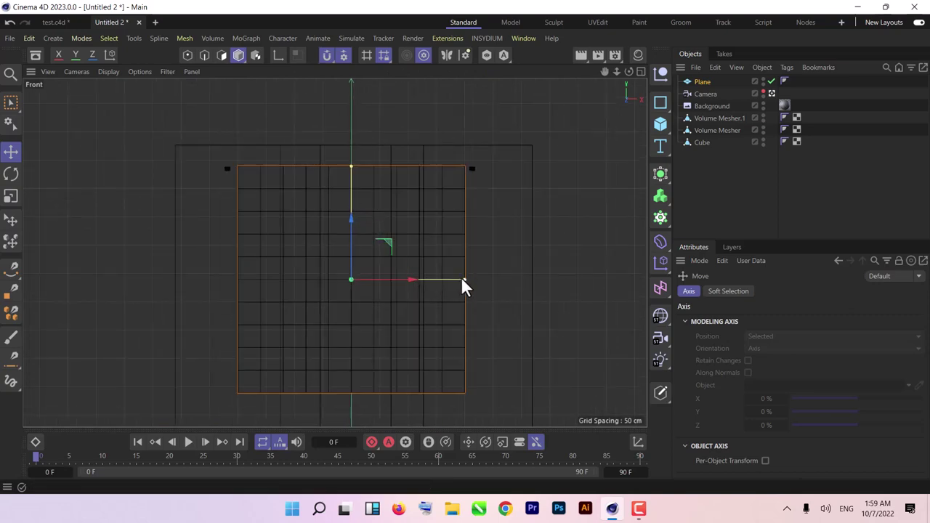
pyautogui.moveTo(400, 280); pyautogui.dragTo(391, 276)
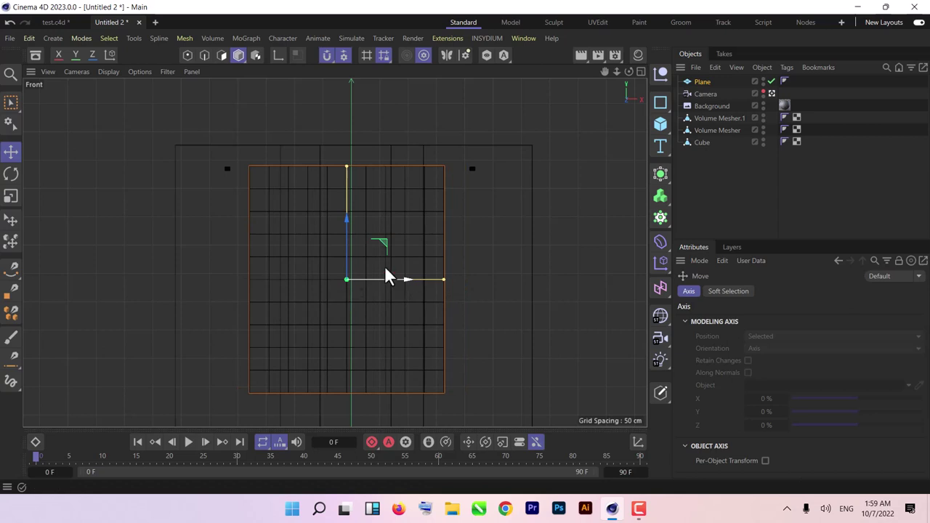
pyautogui.moveTo(345, 168); pyautogui.dragTo(346, 237)
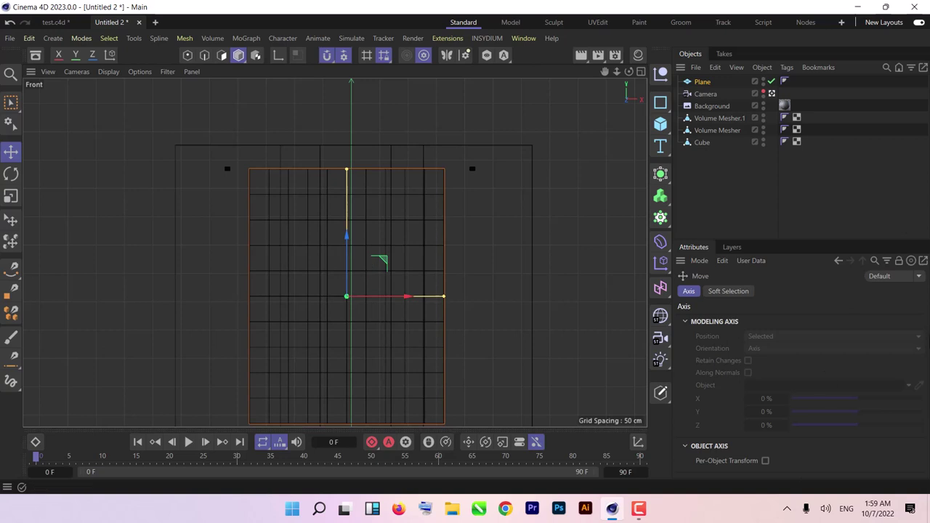
# Set the plane's Width and Height Segments to 80 each.
pyautogui.click(702, 84)
pyautogui.click(768, 347)
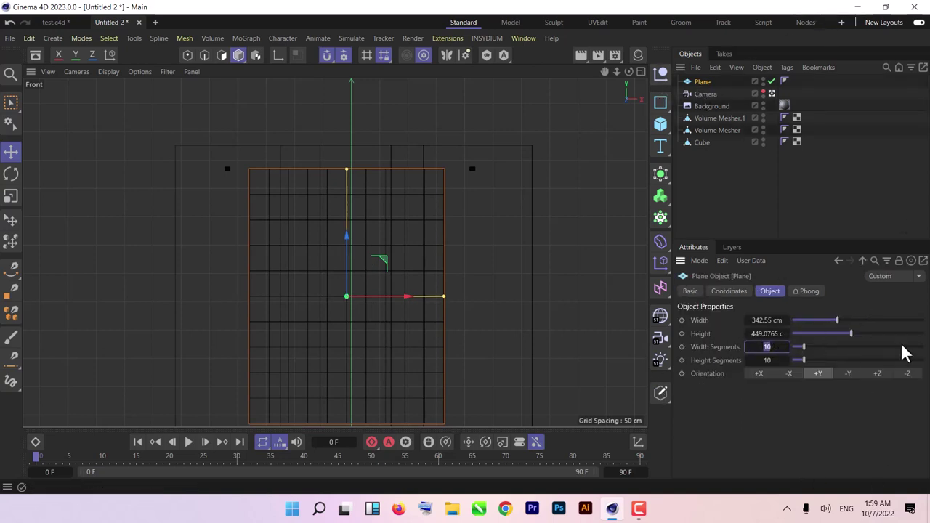
pyautogui.write('80')
pyautogui.press('Tab')
pyautogui.write('80')
pyautogui.press('Return')
pyautogui.keyDown('alt'); pyautogui.moveTo(342, 211); pyautogui.dragTo(417, 213); pyautogui.keyUp('alt')
pyautogui.middleClick(430, 212)
pyautogui.middleClick(90, 145)
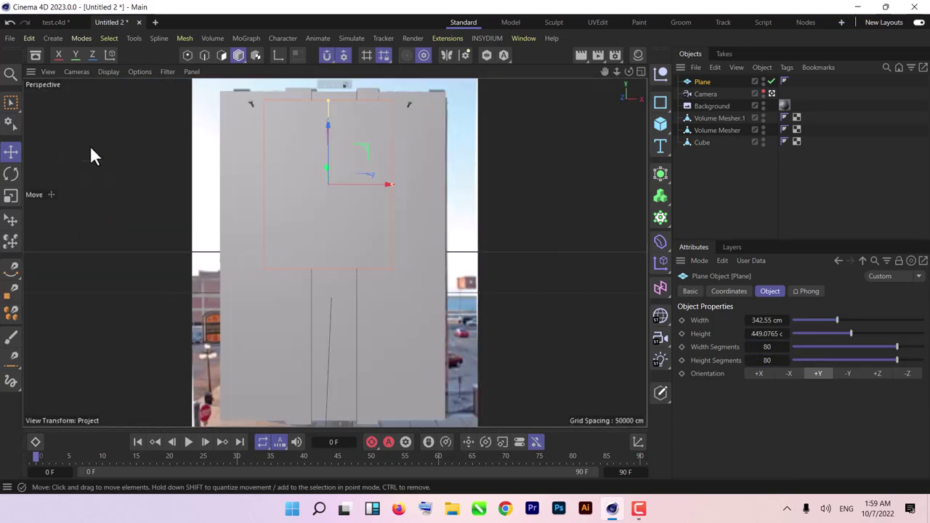
pyautogui.middleClick(260, 99)
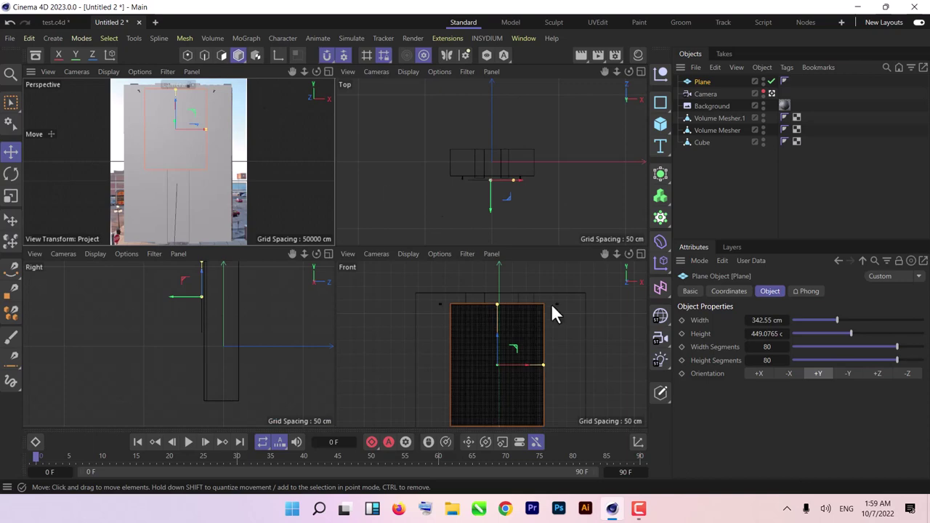
pyautogui.middleClick(551, 304)
pyautogui.scroll(5, 287, 176)
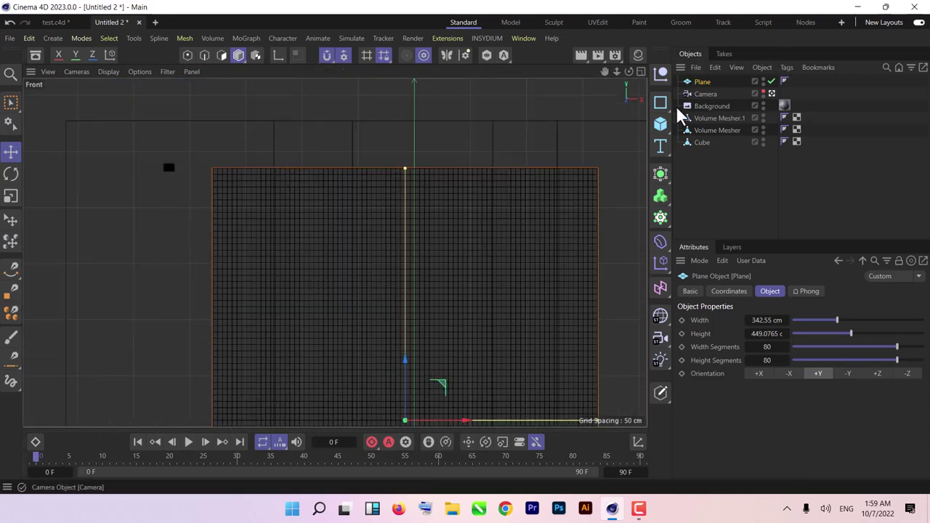
# Add an Empty Spline with points snapped to the plane's top-left and top-right corners.
pyautogui.click(661, 103)
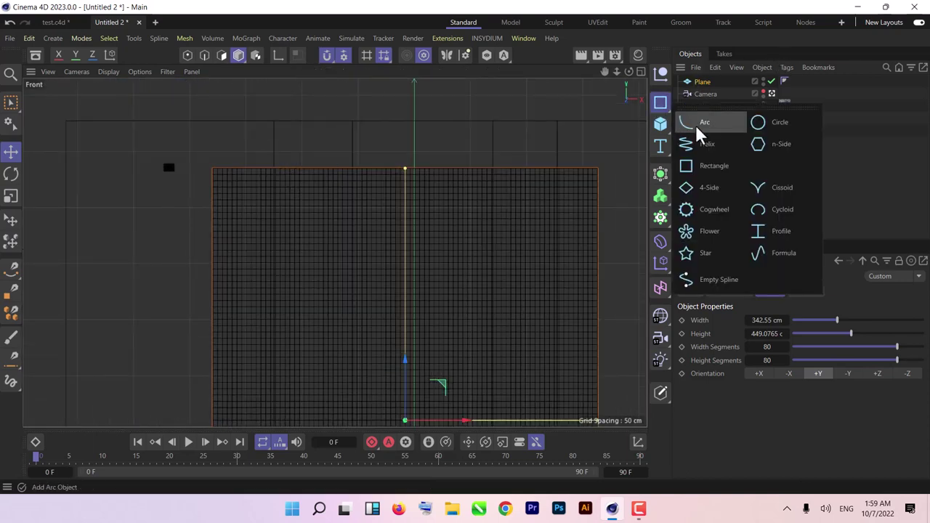
pyautogui.click(731, 283)
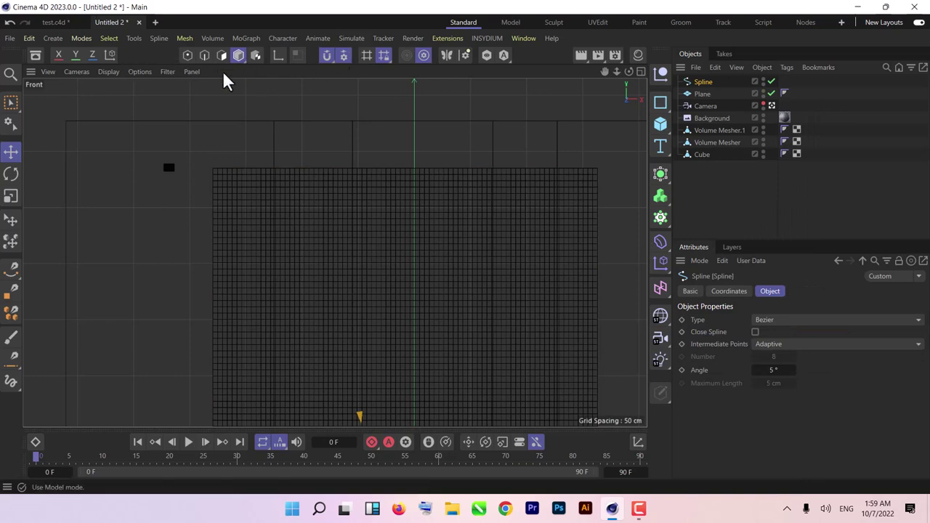
pyautogui.click(190, 58)
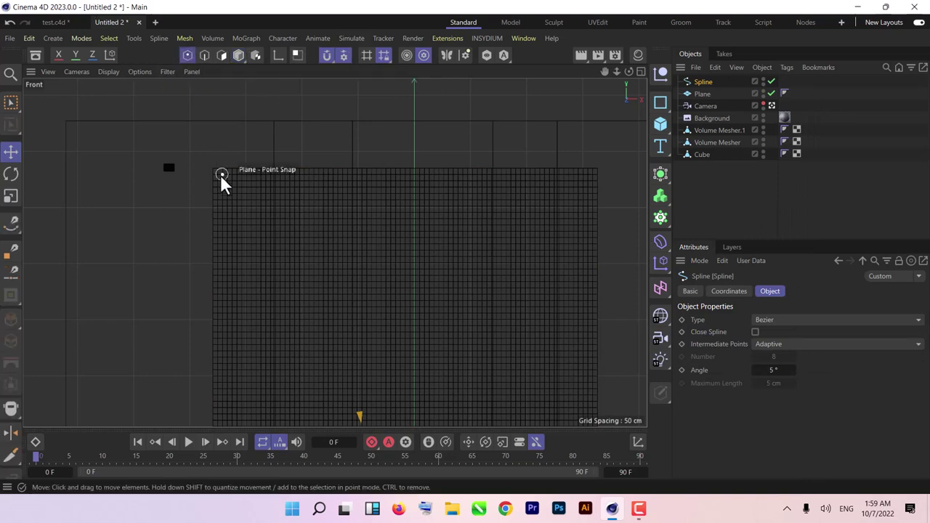
pyautogui.click(327, 58)
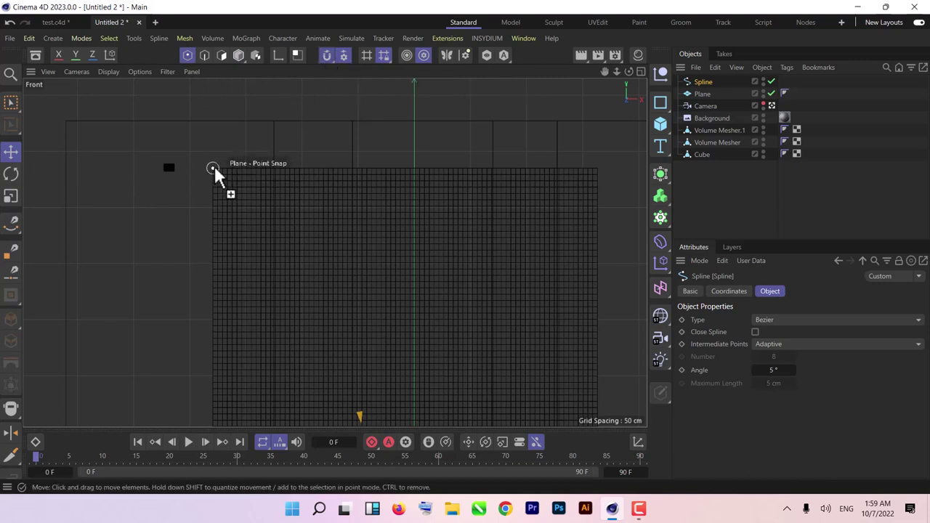
pyautogui.click(213, 170)
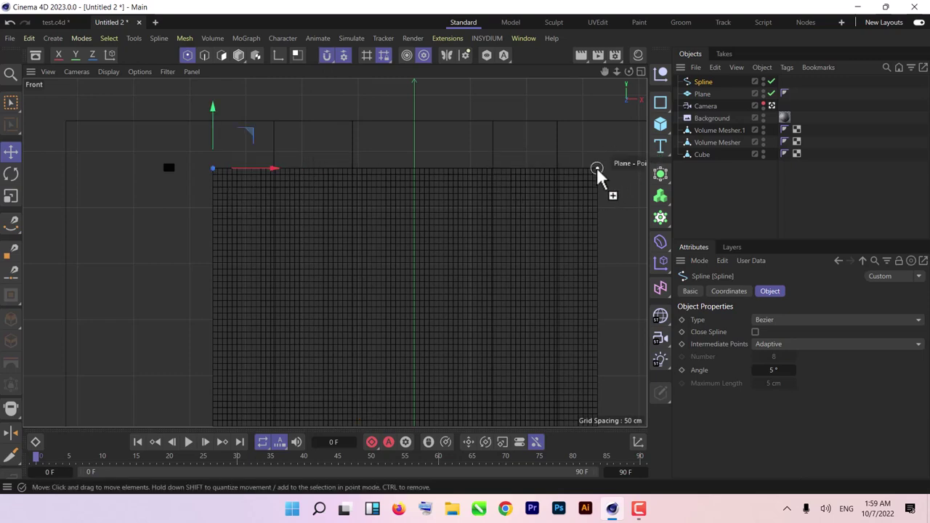
pyautogui.moveTo(596, 175); pyautogui.dragTo(598, 170)
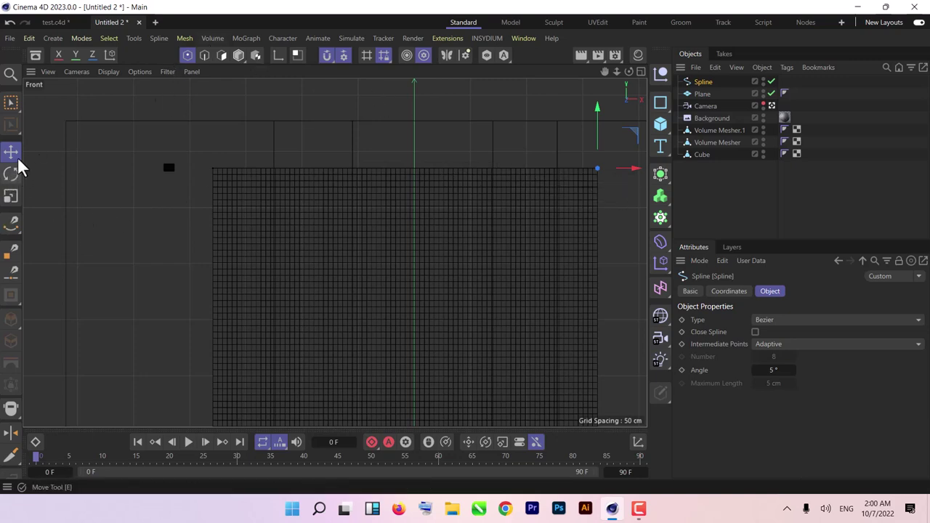
# Scale both spline points outward so the spline extends beyond the plane's edges.
pyautogui.keyDown('shift'); pyautogui.click(212, 174); pyautogui.keyUp('shift')
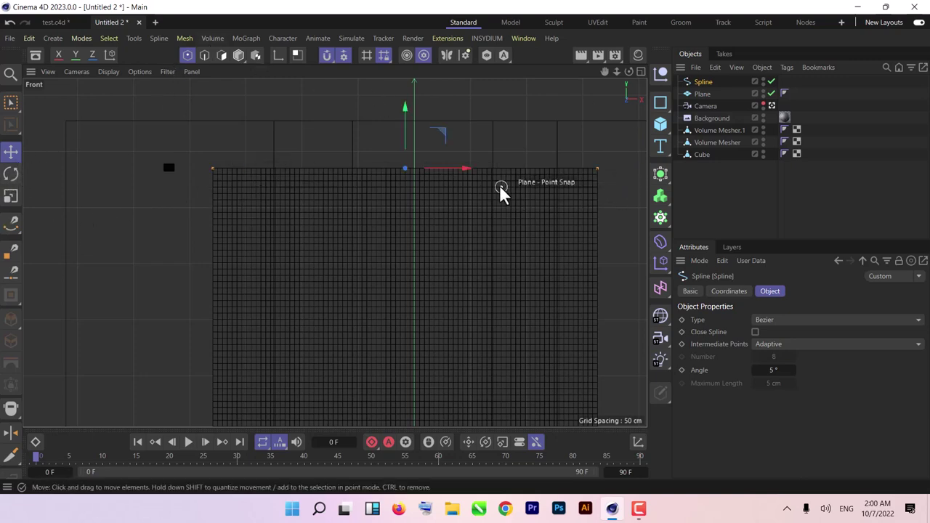
pyautogui.press('t')
pyautogui.moveTo(567, 226); pyautogui.dragTo(494, 218, button='middle')
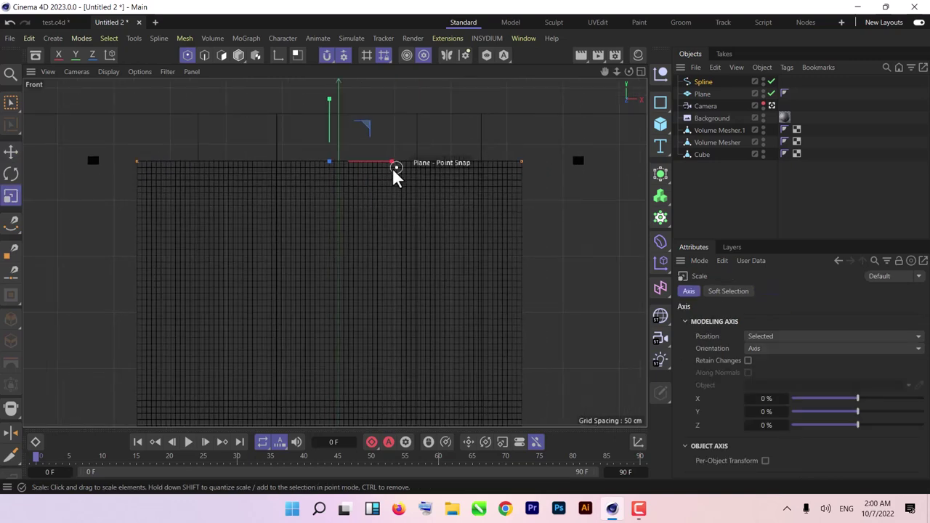
pyautogui.moveTo(392, 163); pyautogui.dragTo(416, 166)
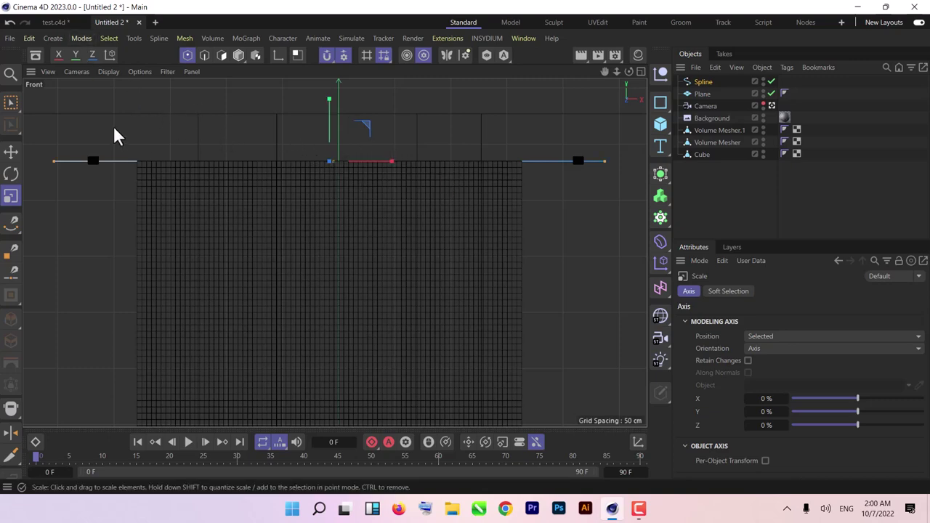
# Subdivide the spline so it holds 33 points across the banner top.
pyautogui.rightClick(166, 145)
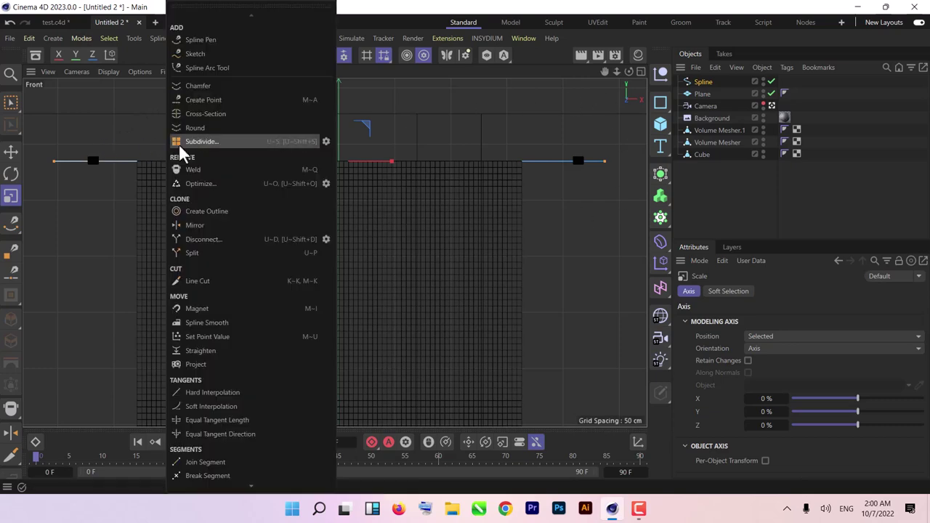
pyautogui.press('Escape')
pyautogui.rightClick(217, 149)
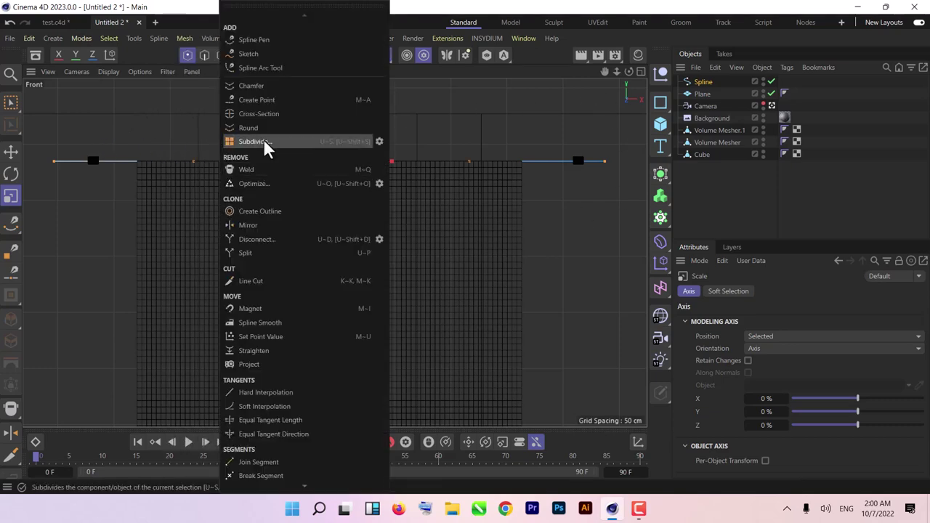
pyautogui.click(265, 143)
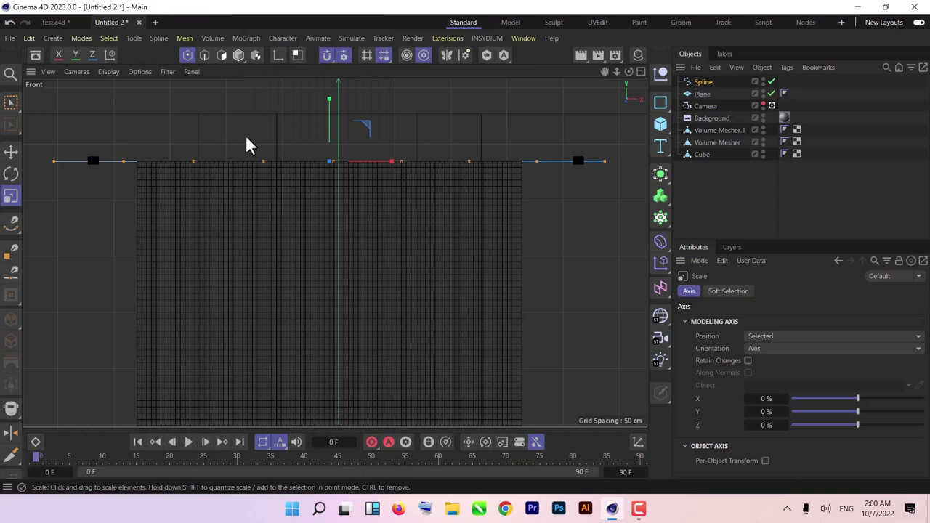
pyautogui.rightClick(247, 145)
pyautogui.press('Escape')
pyautogui.rightClick(281, 150)
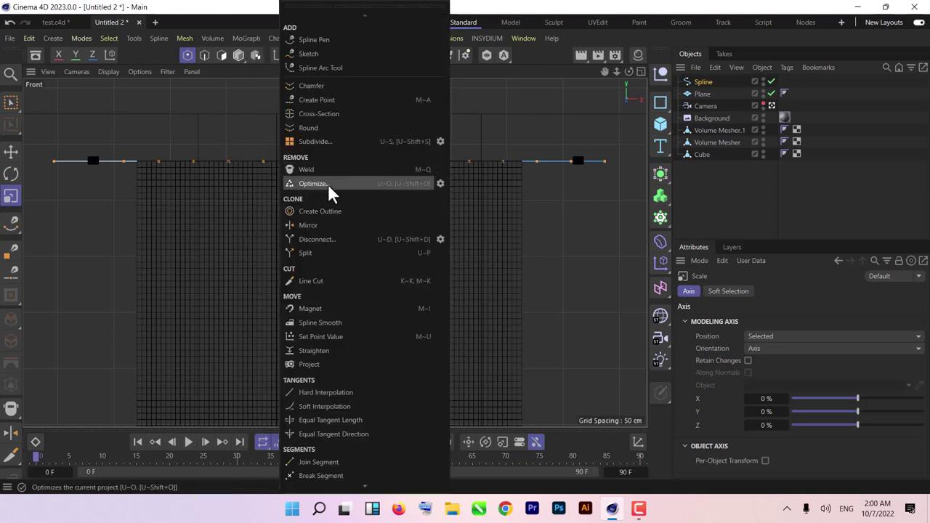
pyautogui.press('Escape')
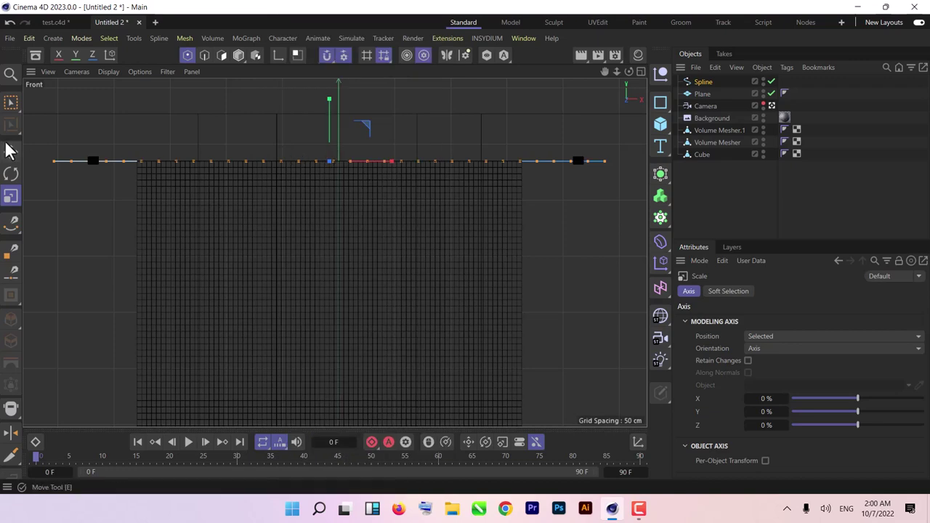
# Look through the scene camera and orbit to check the spline against the wall.
pyautogui.middleClick(262, 226)
pyautogui.middleClick(171, 178)
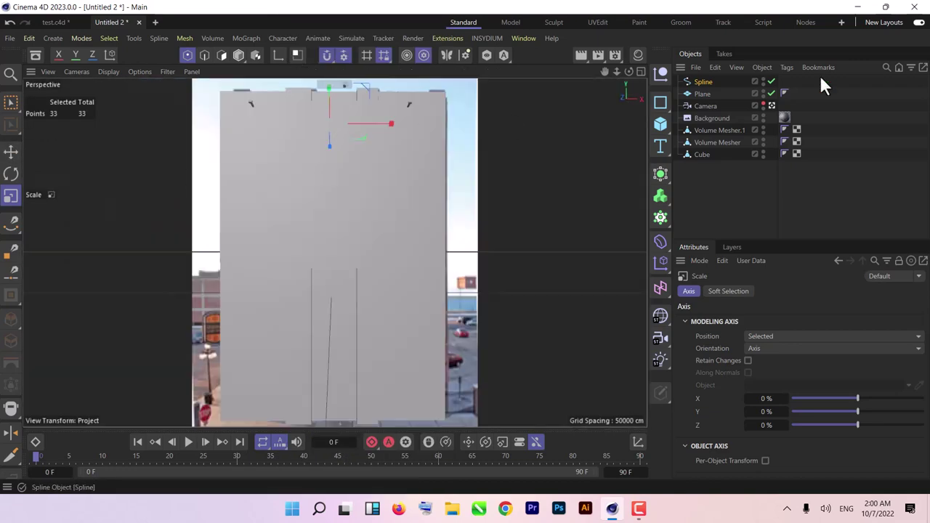
pyautogui.click(770, 106)
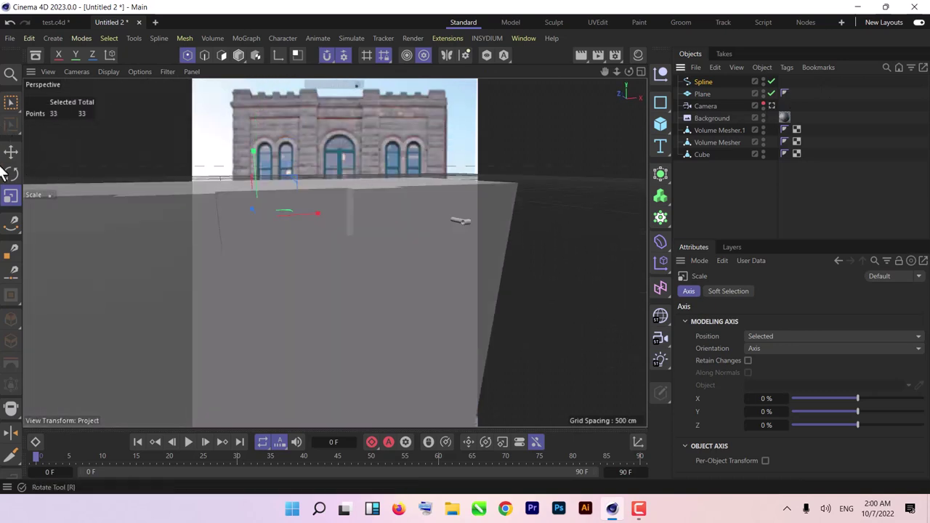
pyautogui.click(11, 152)
pyautogui.scroll(-5, 451, 284)
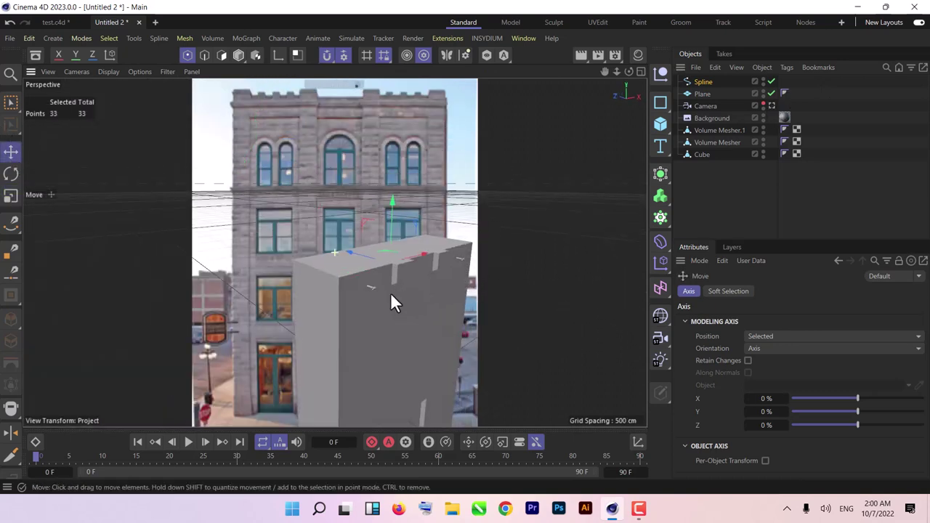
pyautogui.moveTo(391, 297); pyautogui.dragTo(334, 212)
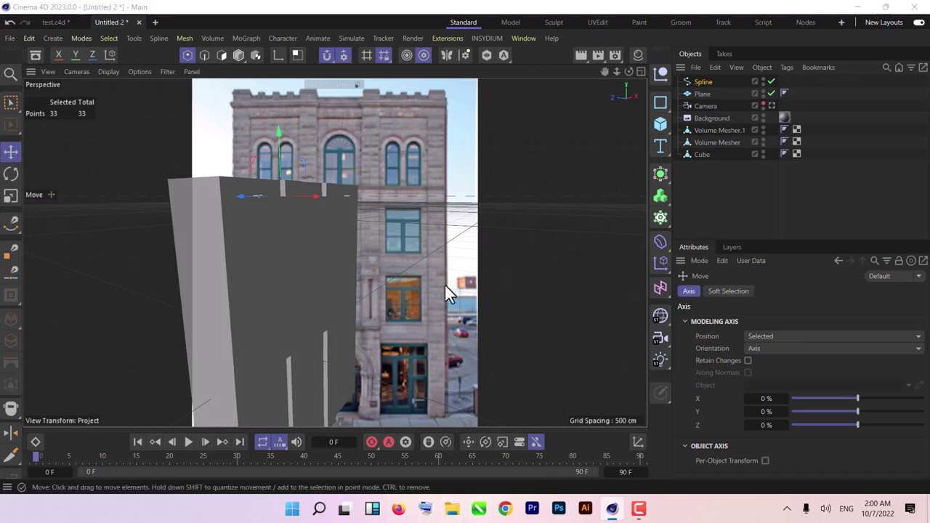
pyautogui.press('super+e')
# Play the 1_0000 render clip from the start, then return to Cinema 4D.
pyautogui.click(171, 267)
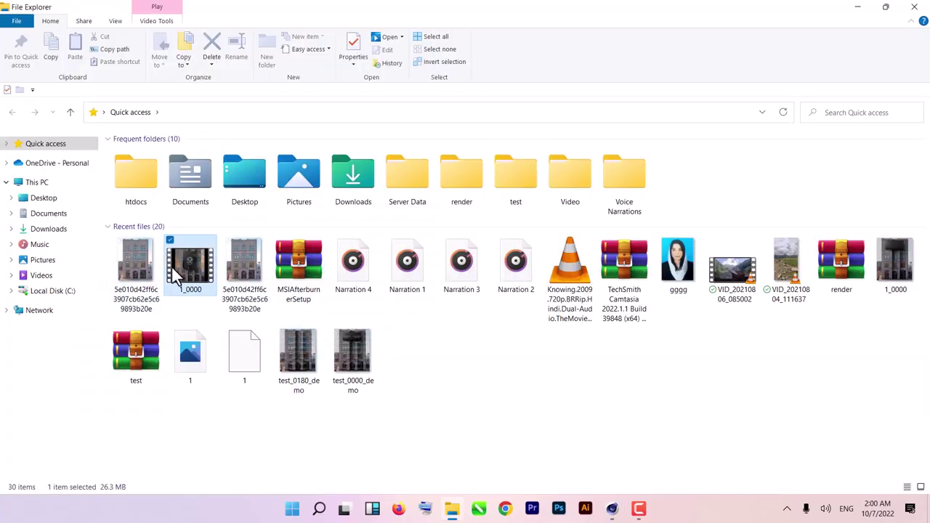
pyautogui.doubleClick(172, 266)
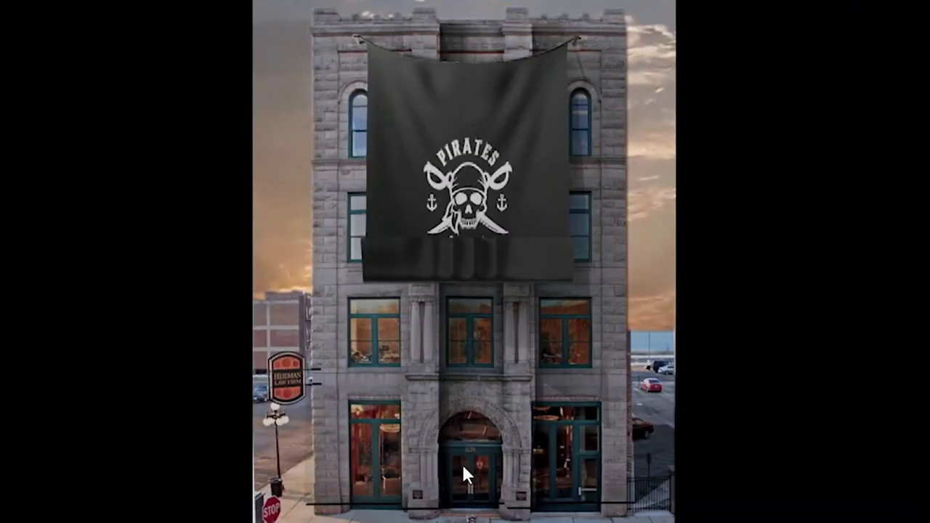
pyautogui.moveTo(184, 455); pyautogui.dragTo(3, 407)
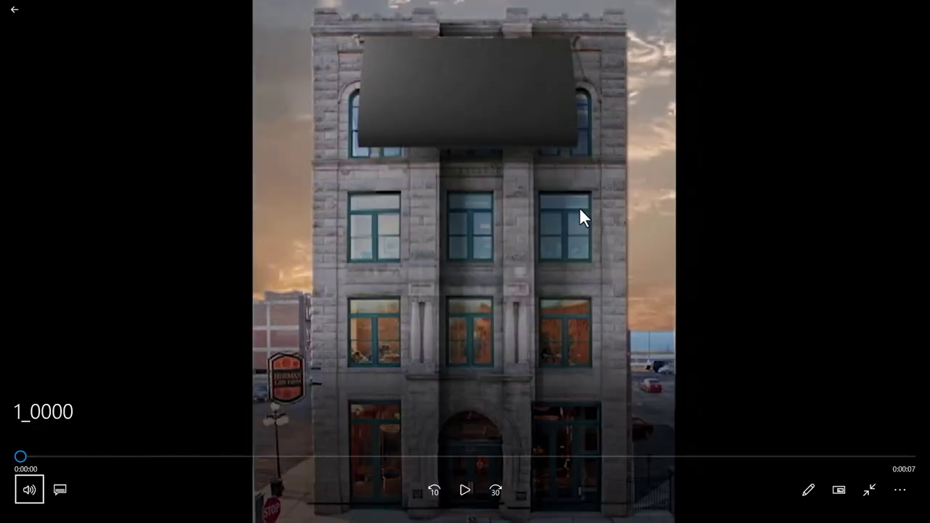
pyautogui.hotkey('alt', 'Tab')
pyautogui.click(725, 190)
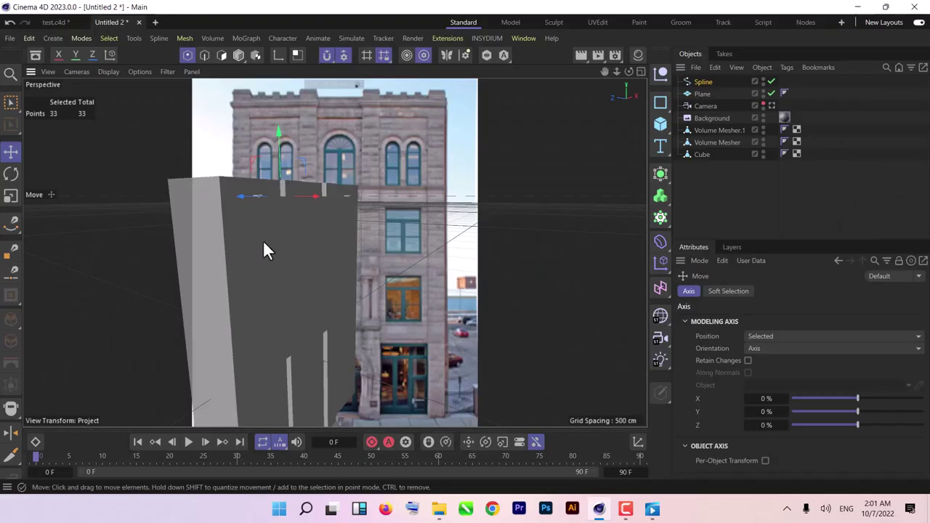
# Turn snapping off, select the plane then the spline, and enable Axis mode.
pyautogui.moveTo(268, 276)
pyautogui.keyDown('alt'); pyautogui.mouseDown()
pyautogui.moveTo(288, 208)
pyautogui.moveTo(367, 270)
pyautogui.moveTo(275, 280)
pyautogui.mouseUp(); pyautogui.keyUp('alt')
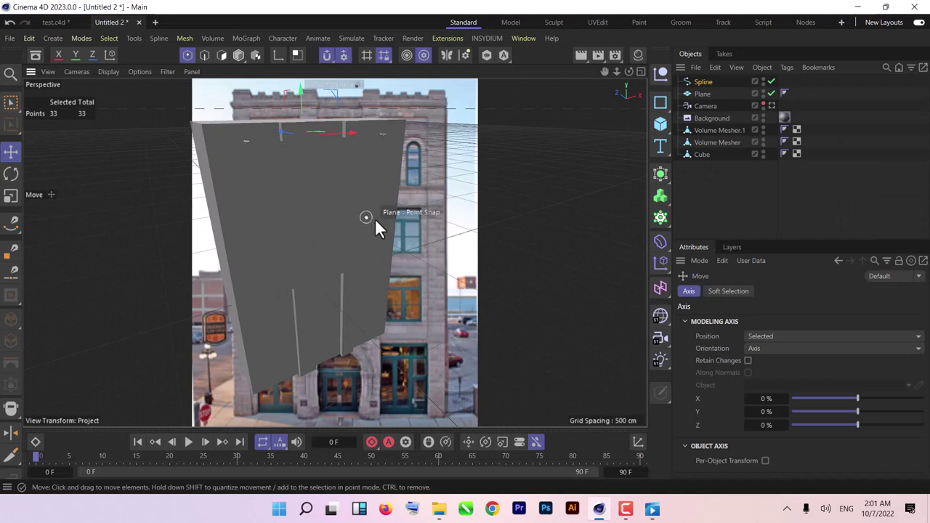
pyautogui.click(325, 56)
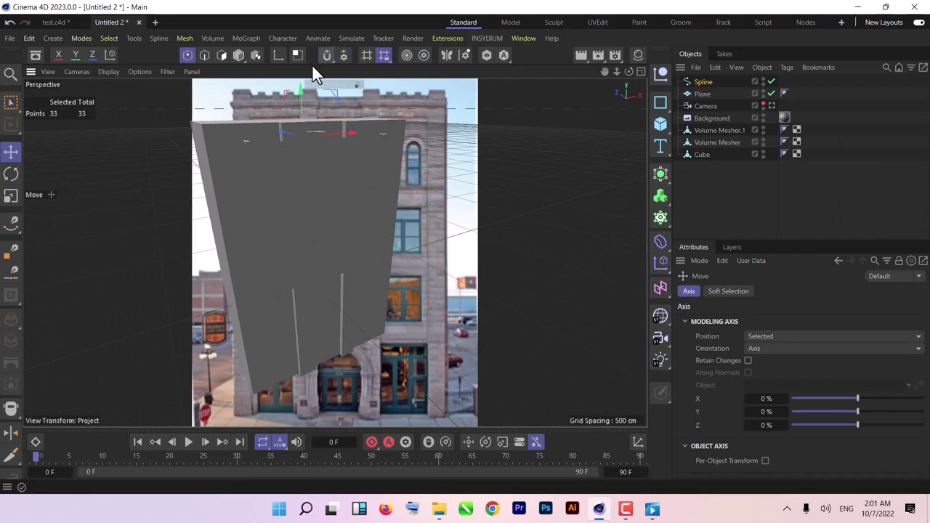
pyautogui.click(239, 56)
pyautogui.click(334, 200)
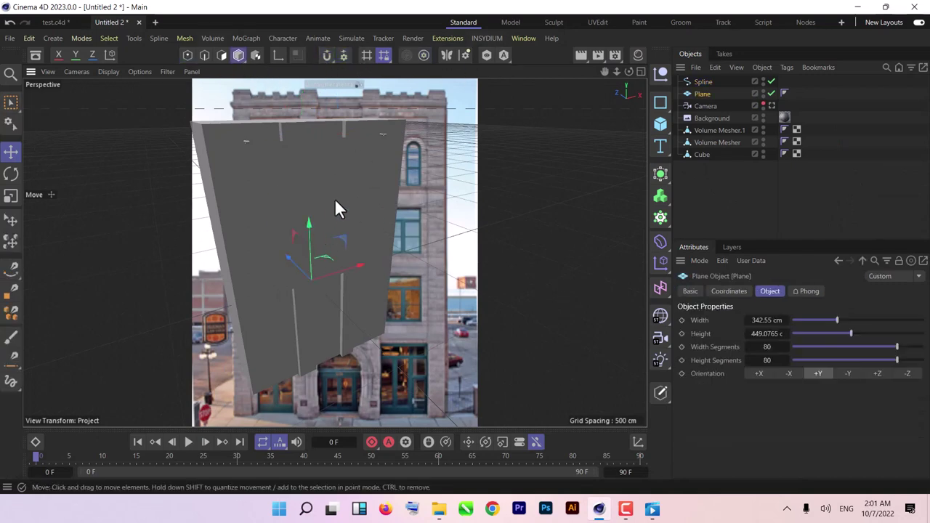
pyautogui.keyDown('alt'); pyautogui.moveTo(334, 200); pyautogui.dragTo(640, 182); pyautogui.keyUp('alt')
pyautogui.click(703, 82)
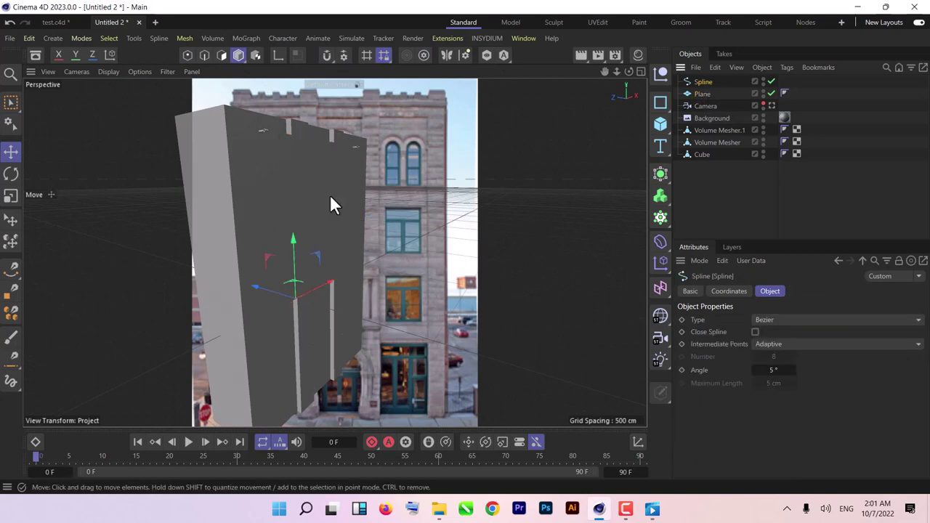
pyautogui.keyDown('alt'); pyautogui.moveTo(330, 195); pyautogui.dragTo(369, 202); pyautogui.keyUp('alt')
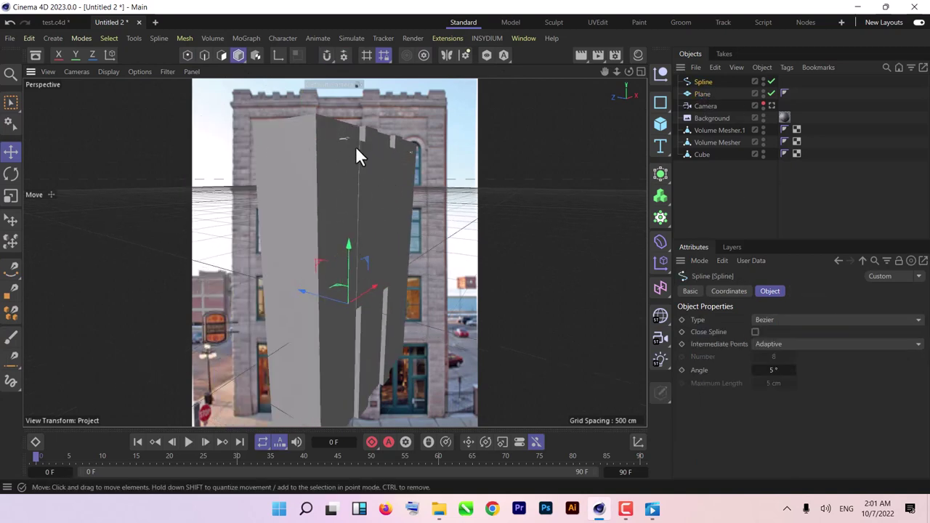
pyautogui.click(278, 55)
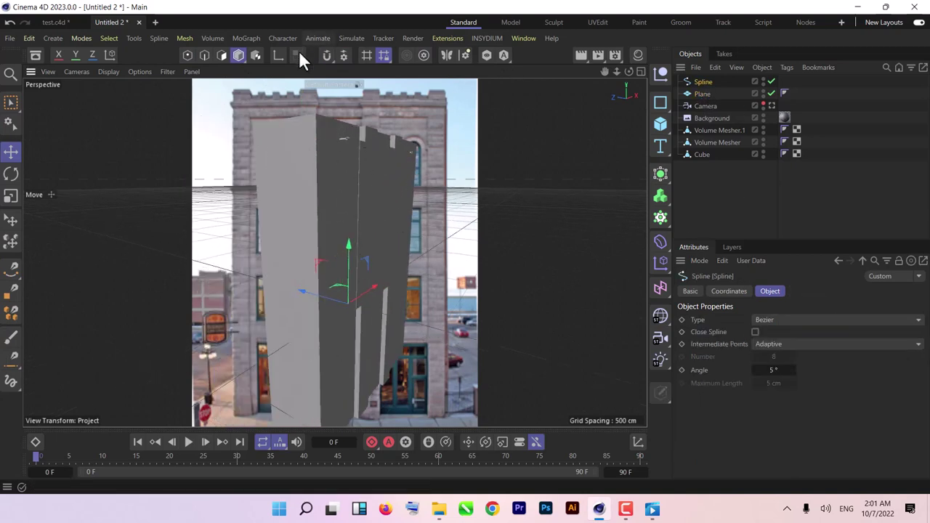
# Place the spline's axis at its top point in the Right view, then leave Axis mode.
pyautogui.middleClick(297, 298)
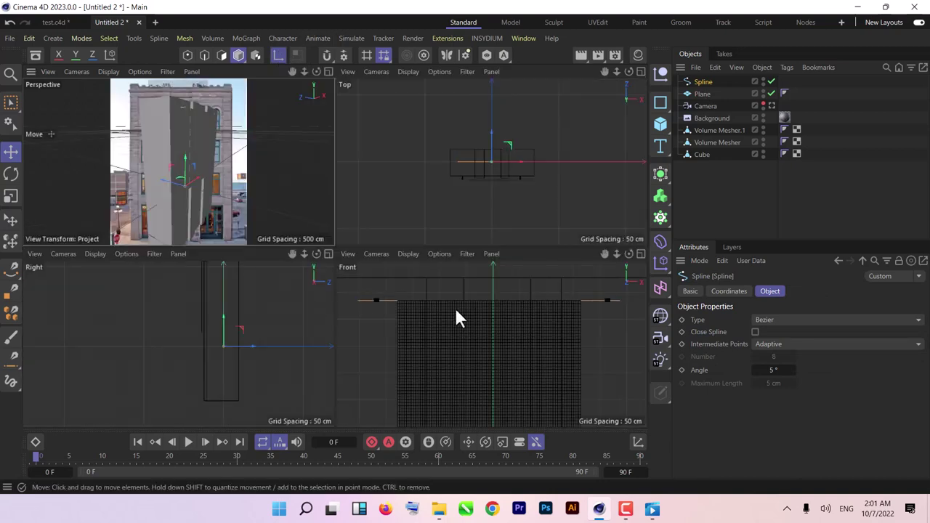
pyautogui.middleClick(456, 312)
pyautogui.scroll(-3, 281, 268)
pyautogui.keyDown('alt'); pyautogui.moveTo(283, 280); pyautogui.dragTo(432, 149, button='middle'); pyautogui.keyUp('alt')
pyautogui.middleClick(383, 219)
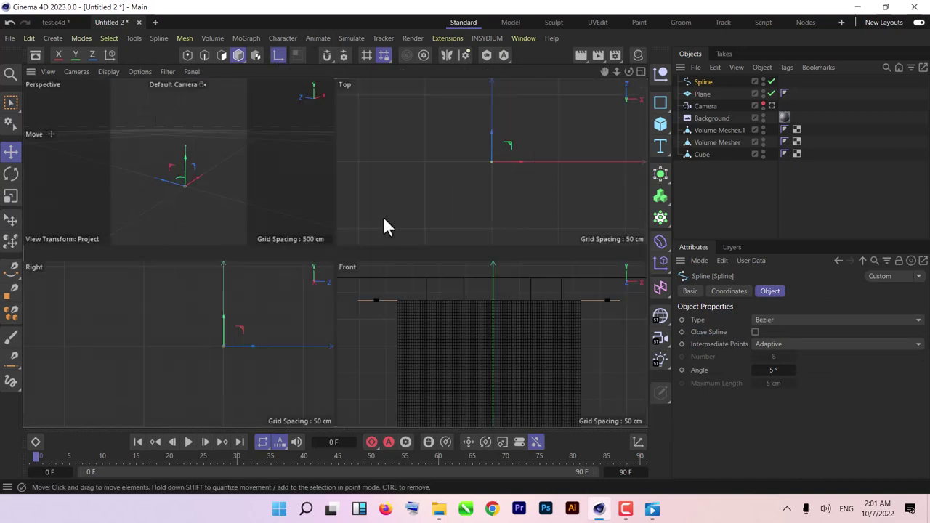
pyautogui.middleClick(244, 318)
pyautogui.keyDown('alt'); pyautogui.moveTo(406, 267); pyautogui.dragTo(456, 174, button='middle'); pyautogui.keyUp('alt')
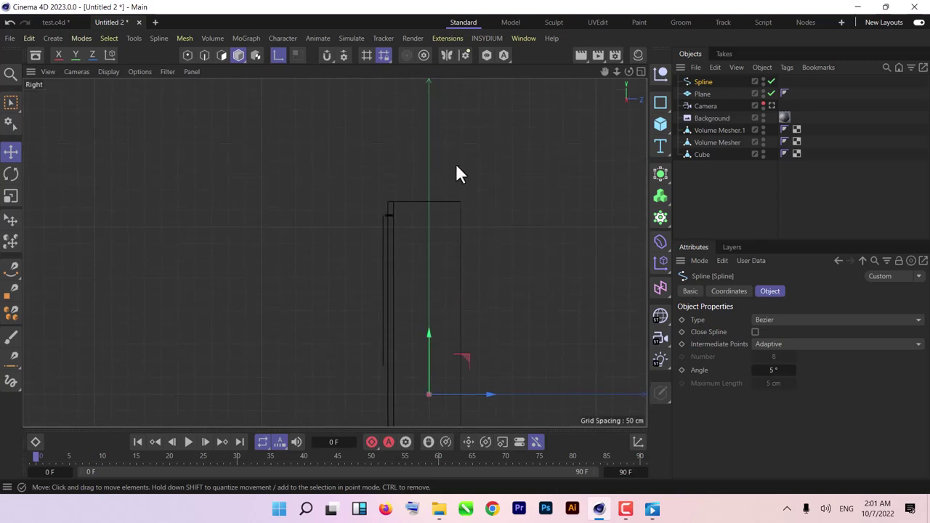
pyautogui.click(430, 216)
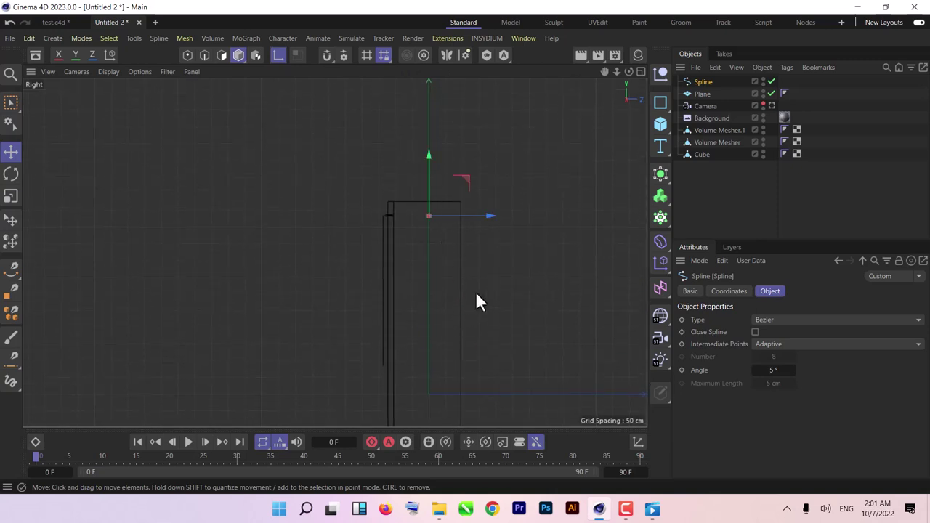
pyautogui.click(239, 54)
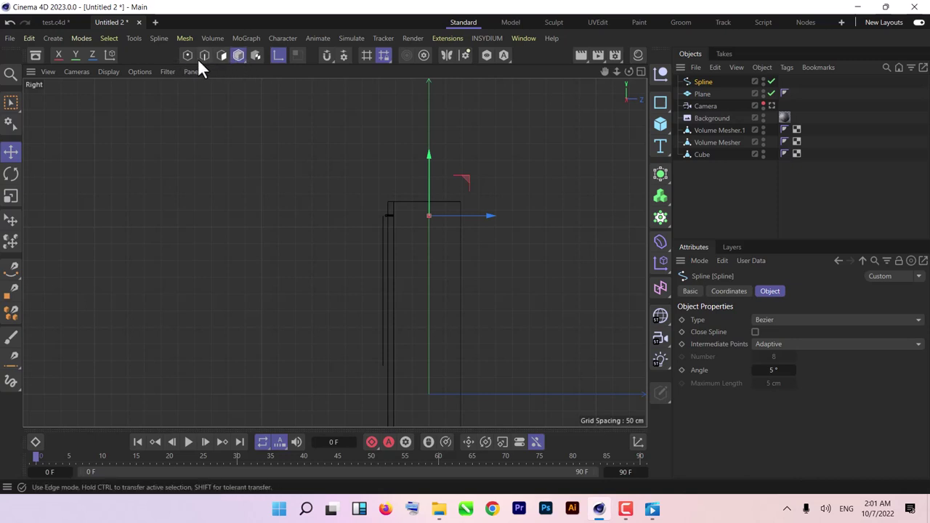
pyautogui.click(277, 56)
# Move the spline about 22.68 cm along X, snapping it onto the plane's top edge.
pyautogui.scroll(2, 376, 211)
pyautogui.scroll(3, 376, 210)
pyautogui.moveTo(530, 209); pyautogui.dragTo(431, 203)
pyautogui.click(327, 56)
pyautogui.middleClick(374, 227)
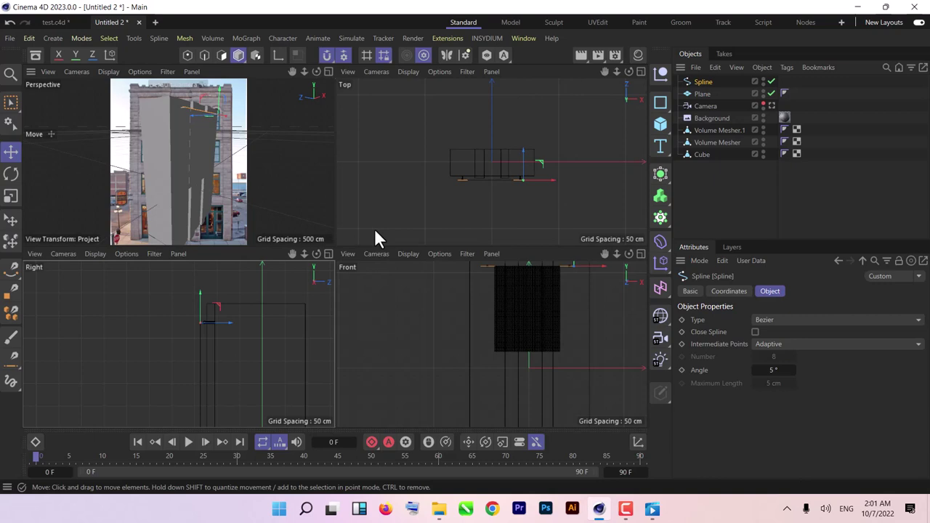
pyautogui.middleClick(282, 158)
pyautogui.scroll(5, 404, 150)
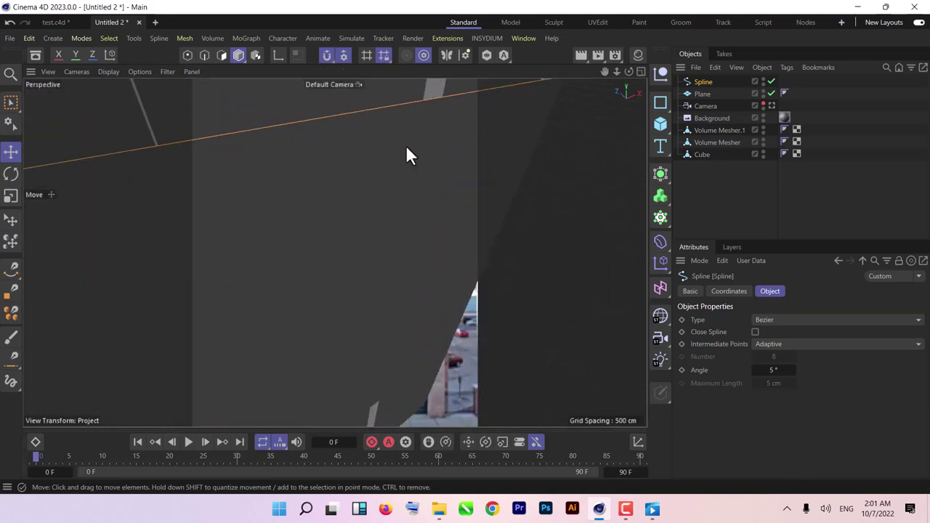
pyautogui.keyDown('alt'); pyautogui.moveTo(405, 150); pyautogui.dragTo(361, 186); pyautogui.keyUp('alt')
# Select the spline and plane together and move them flush against the wall's front face.
pyautogui.keyDown('shift'); pyautogui.click(395, 206); pyautogui.keyUp('shift')
pyautogui.press('o')
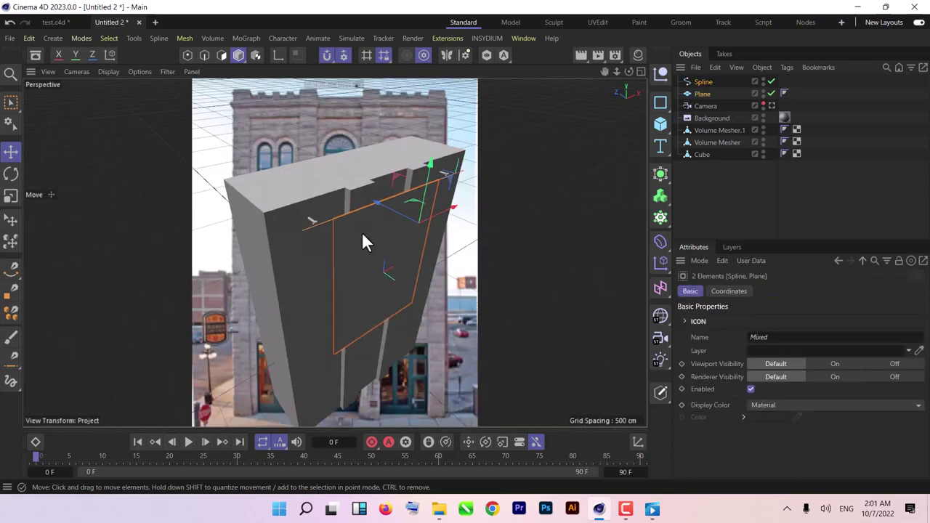
pyautogui.moveTo(362, 215); pyautogui.dragTo(388, 213)
pyautogui.scroll(3, 404, 218)
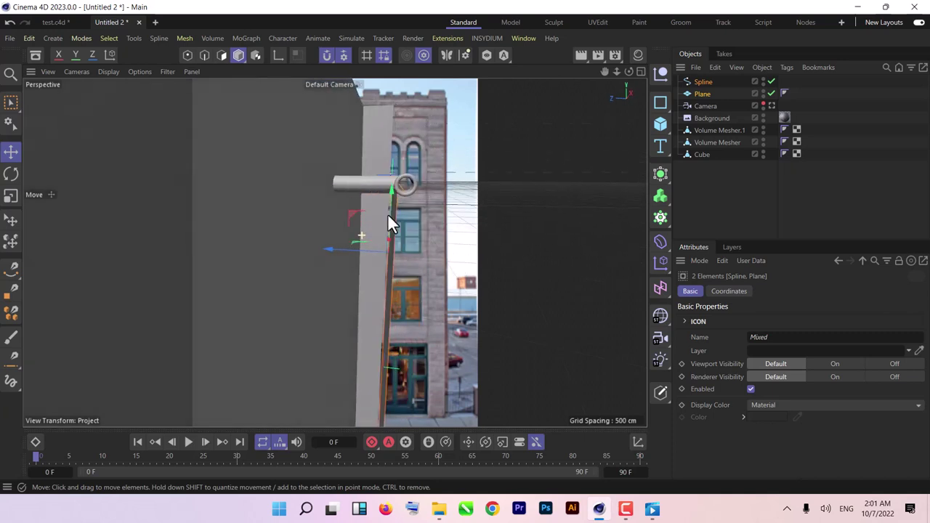
pyautogui.moveTo(389, 250); pyautogui.dragTo(349, 251)
# Check the spline and plane alignment against the wall in the Front and Right views.
pyautogui.keyDown('alt'); pyautogui.moveTo(349, 251); pyautogui.dragTo(236, 240); pyautogui.keyUp('alt')
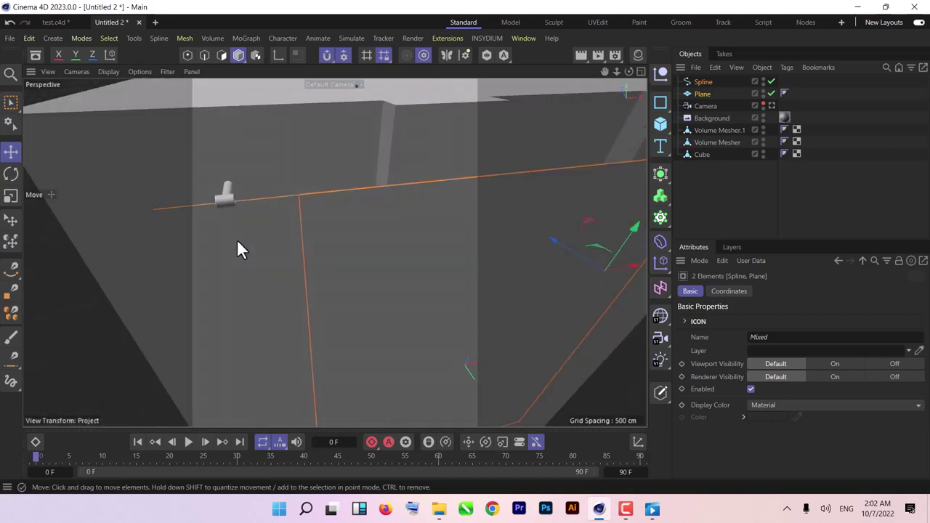
pyautogui.middleClick(237, 240)
pyautogui.middleClick(415, 301)
pyautogui.middleClick(459, 260)
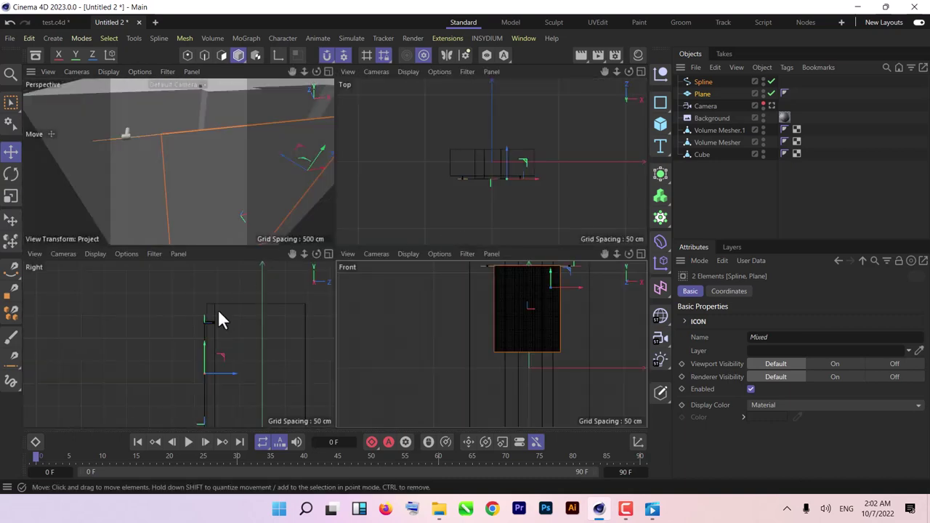
pyautogui.middleClick(219, 317)
pyautogui.scroll(2, 384, 225)
pyautogui.scroll(3, 387, 228)
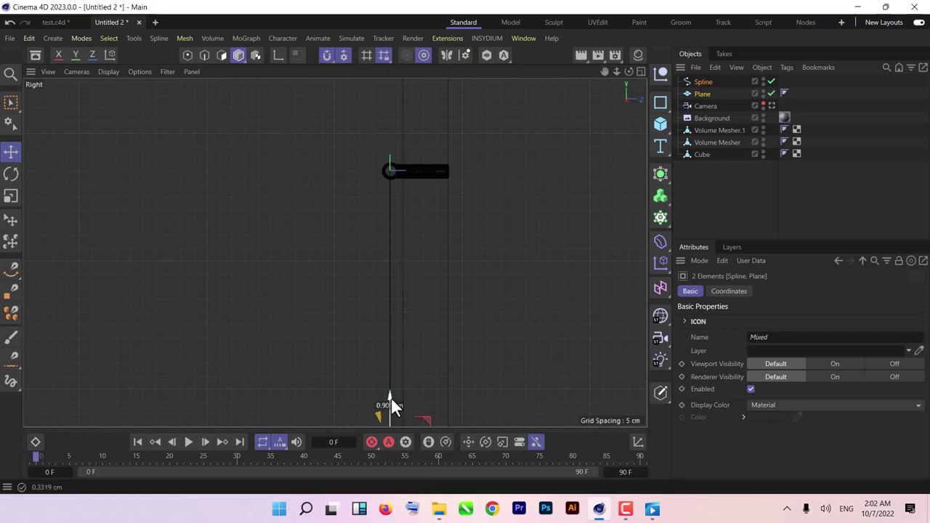
# Inspect the banner from the Perspective view and reselect the banner plane.
pyautogui.middleClick(397, 322)
pyautogui.middleClick(322, 203)
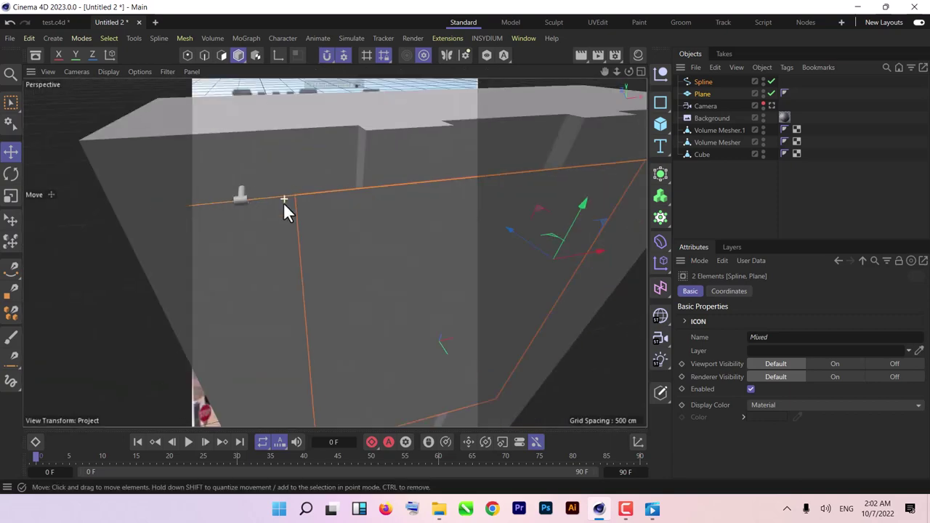
pyautogui.scroll(-3, 340, 256)
pyautogui.keyDown('alt'); pyautogui.moveTo(341, 256); pyautogui.dragTo(302, 251); pyautogui.keyUp('alt')
pyautogui.click(298, 241)
pyautogui.click(349, 175)
pyautogui.keyDown('alt'); pyautogui.moveTo(349, 175); pyautogui.dragTo(475, 208); pyautogui.keyUp('alt')
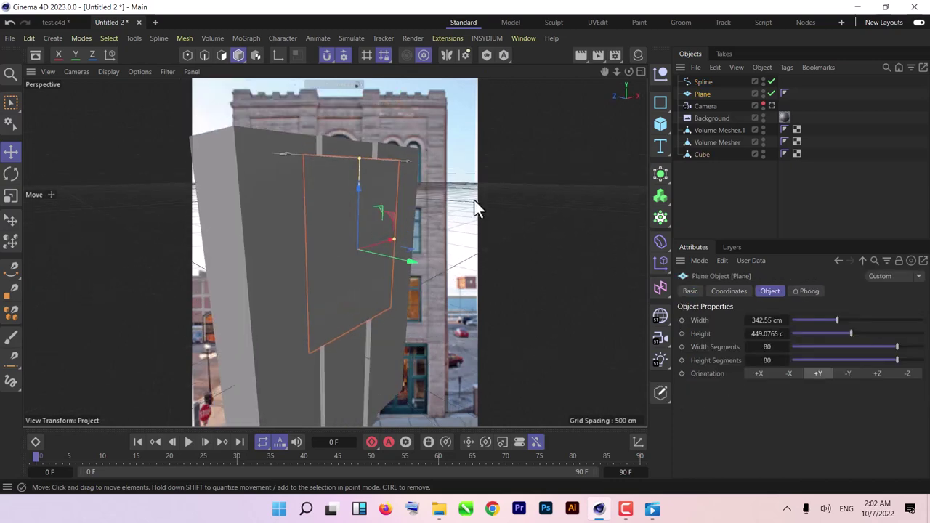
# Rename the spline to 'Rope Spline'.
pyautogui.click(697, 93)
pyautogui.doubleClick(703, 81)
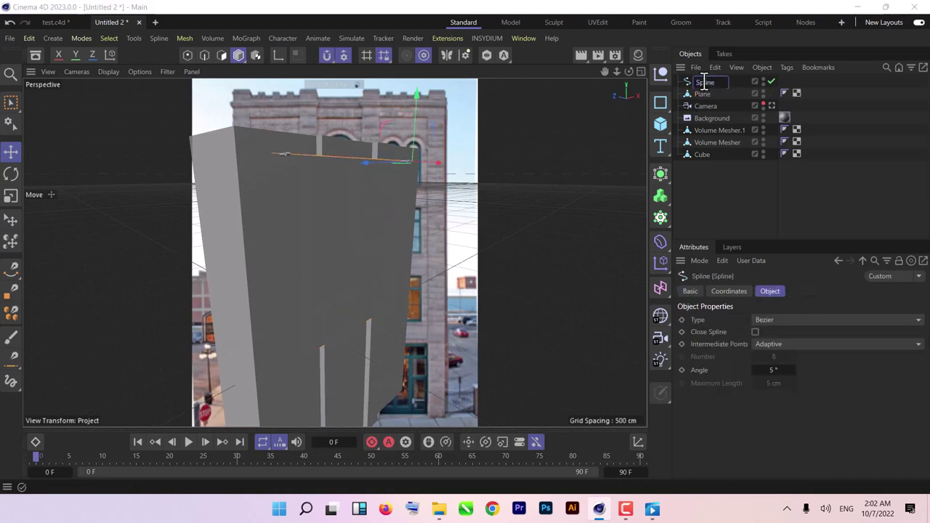
pyautogui.write('Rope')
pyautogui.write(' Sp')
pyautogui.write('line')
pyautogui.press('Return')
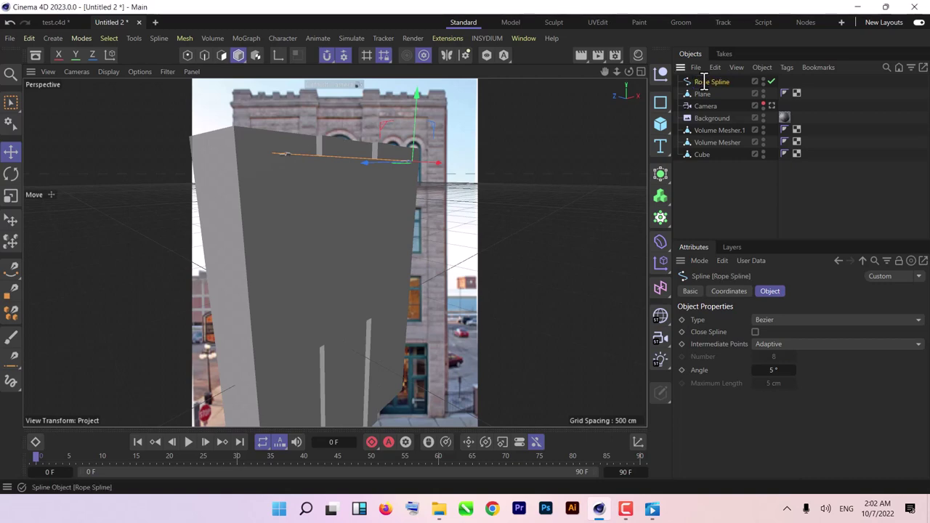
# Rename the plane to 'Banner' and bring up the deformer list.
pyautogui.doubleClick(703, 95)
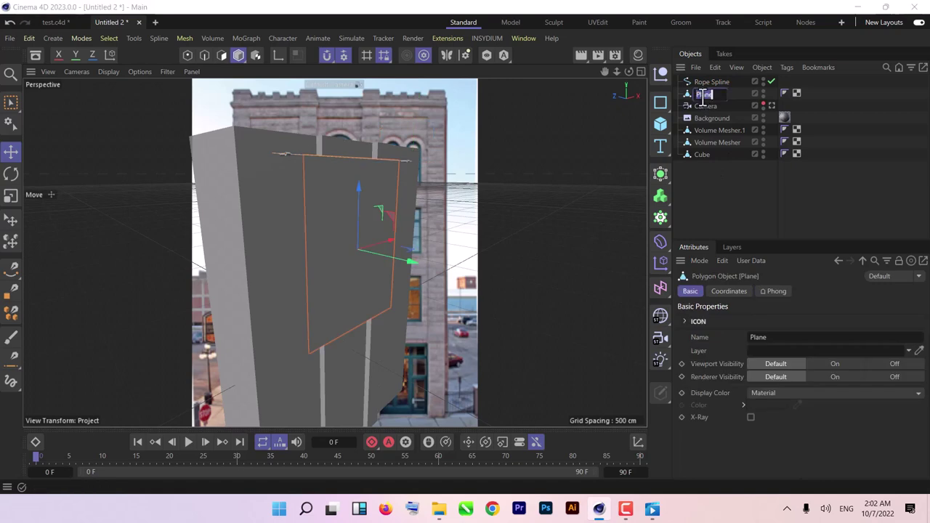
pyautogui.write('Banner')
pyautogui.press('Return')
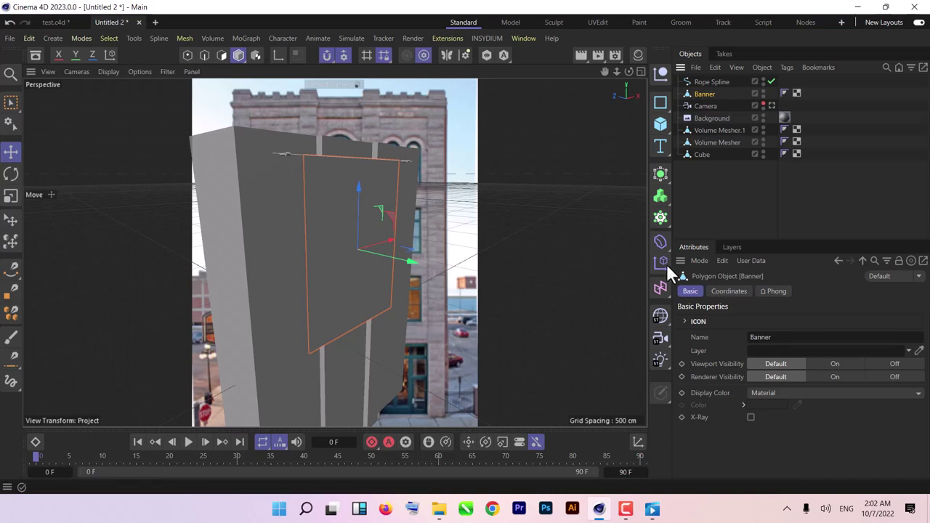
pyautogui.click(659, 243)
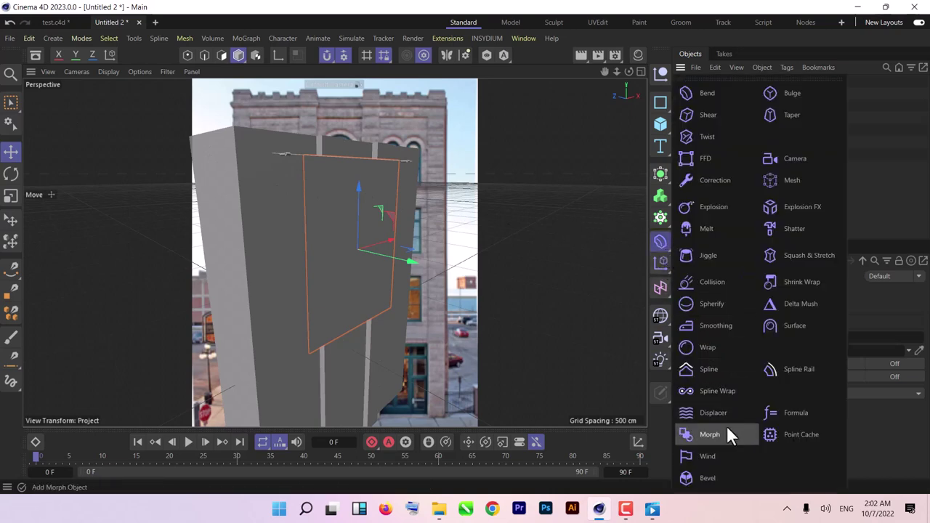
# Add a Spline Wrap deformer under Banner and view the scene from the Left camera.
pyautogui.click(717, 391)
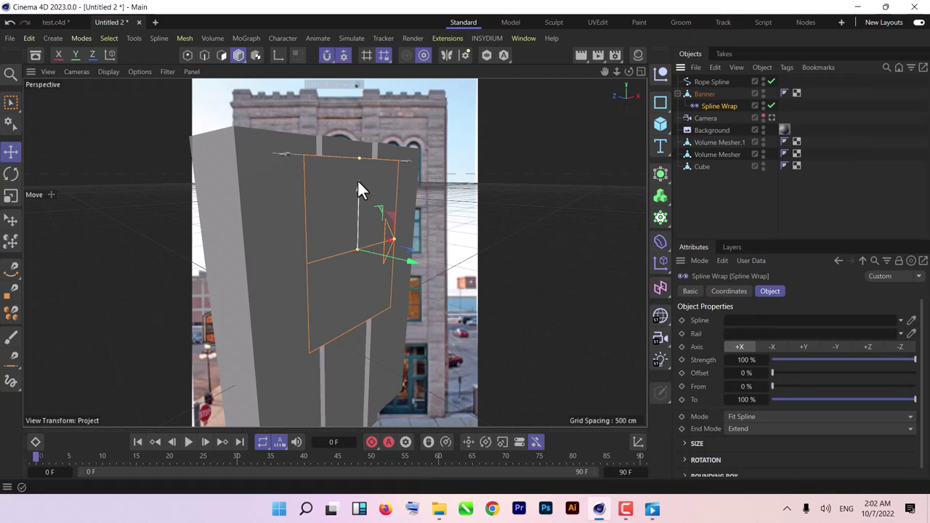
pyautogui.middleClick(578, 167)
pyautogui.middleClick(205, 313)
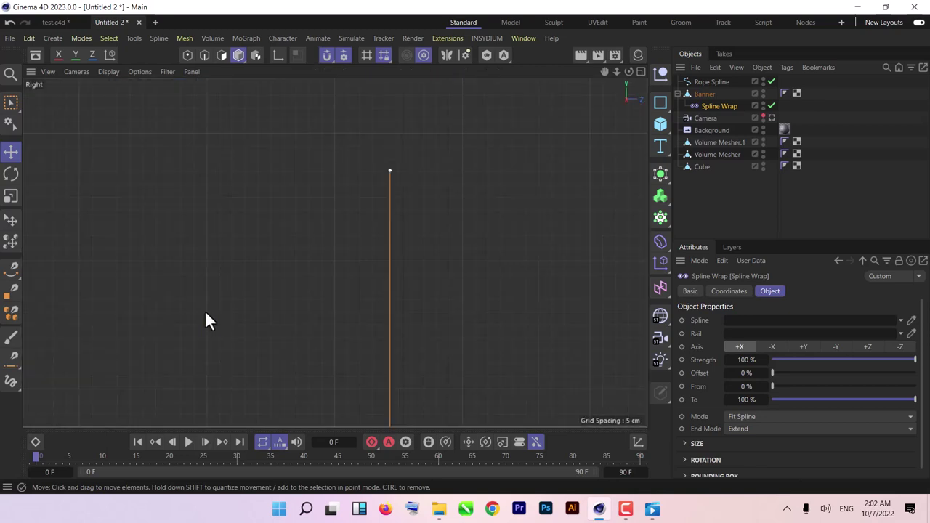
pyautogui.middleClick(434, 196)
pyautogui.middleClick(482, 295)
pyautogui.click(76, 72)
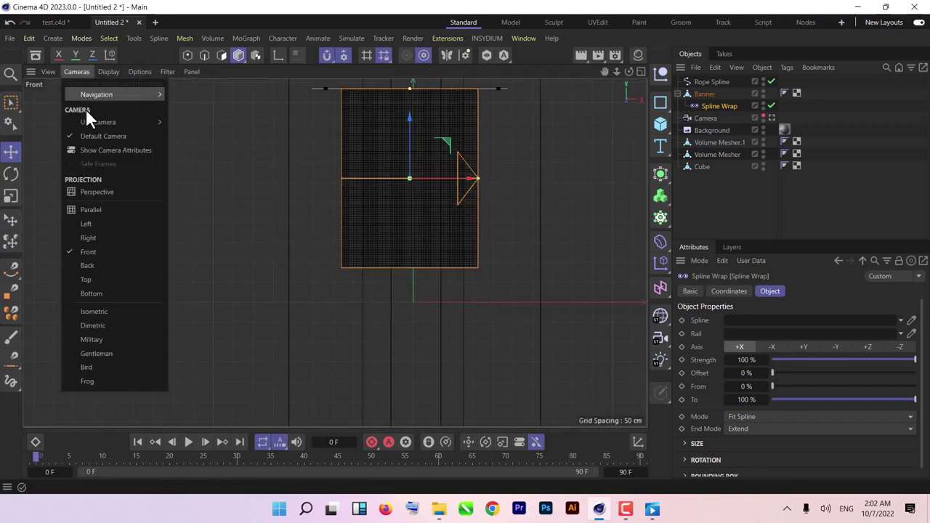
pyautogui.click(112, 225)
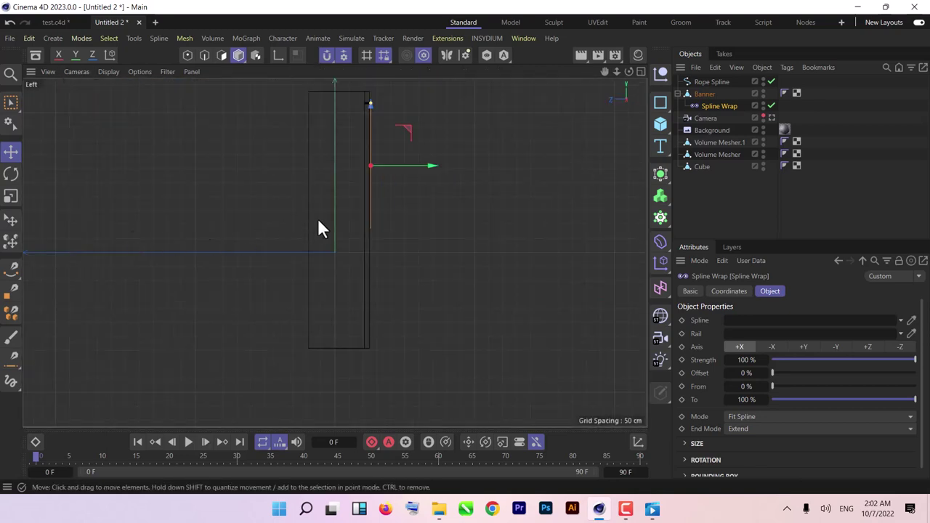
pyautogui.scroll(5, 404, 153)
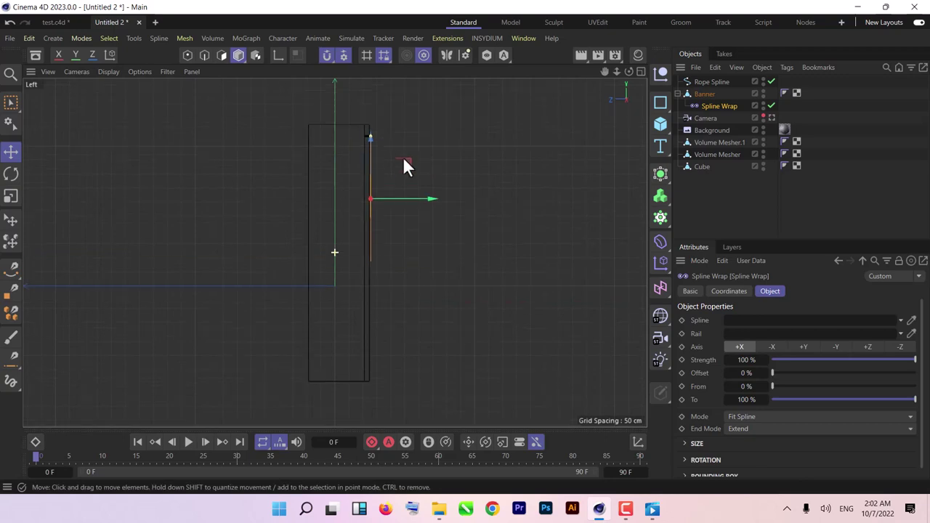
pyautogui.scroll(8, 332, 141)
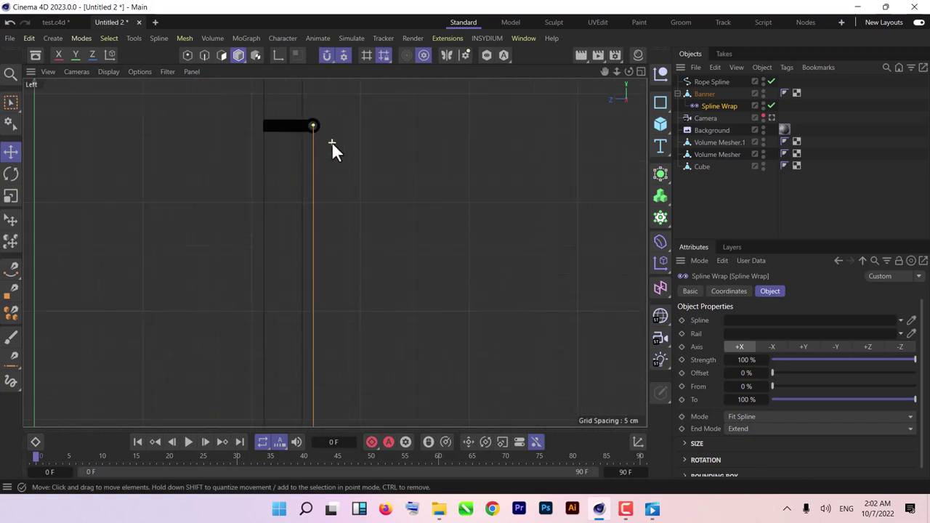
pyautogui.scroll(-2, 332, 140)
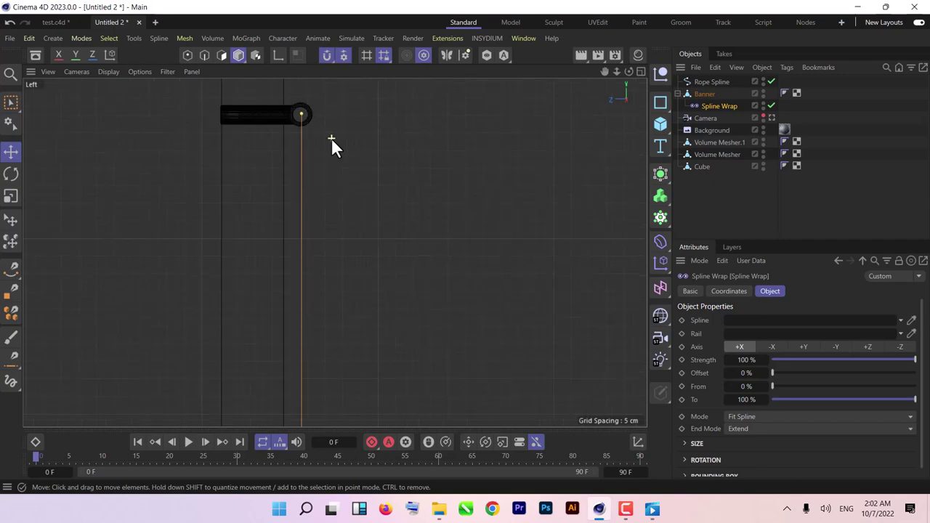
# Create an empty spline in Points mode and place its first point at the rope.
pyautogui.moveTo(660, 100); pyautogui.dragTo(700, 285)
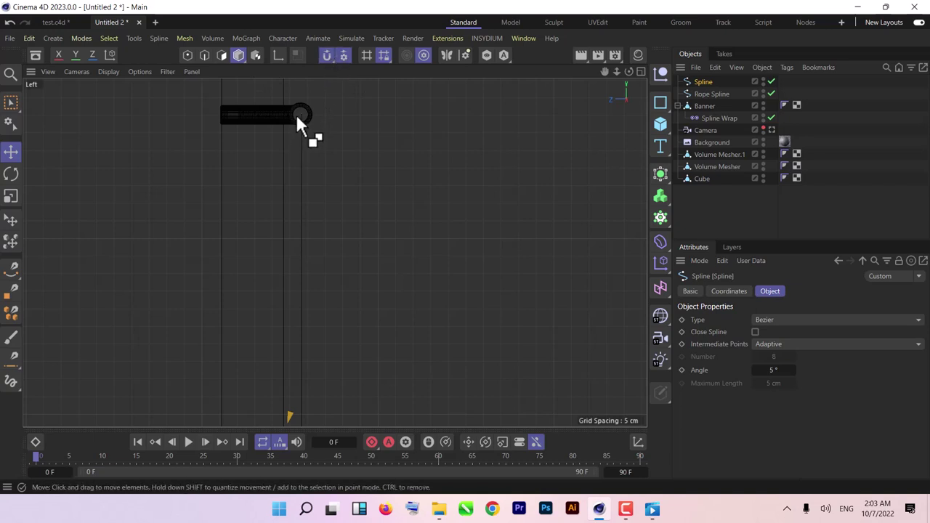
pyautogui.click(189, 56)
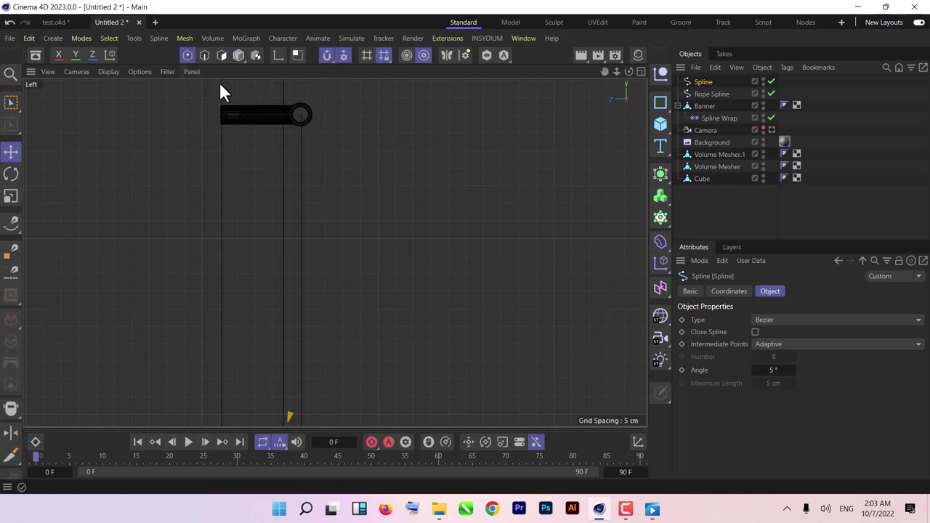
pyautogui.click(300, 114)
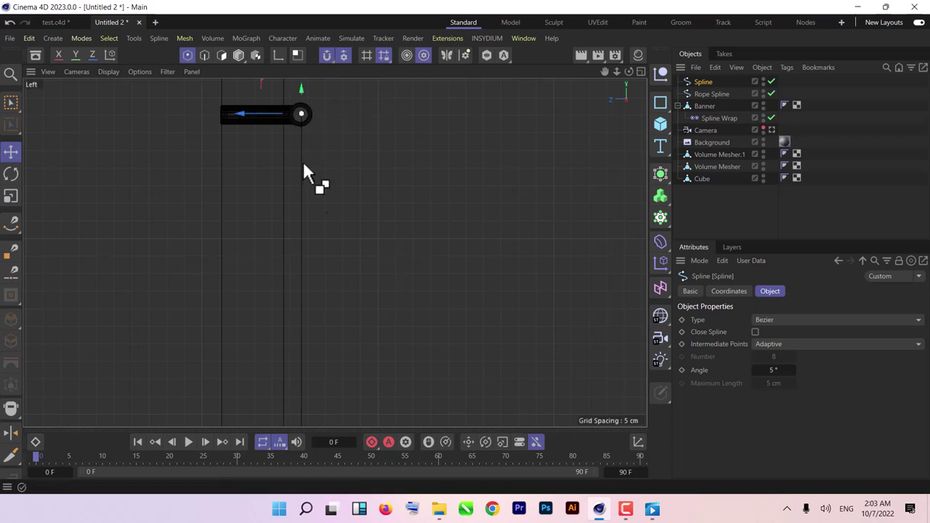
pyautogui.keyDown('ctrl'); pyautogui.click(308, 237); pyautogui.keyUp('ctrl')
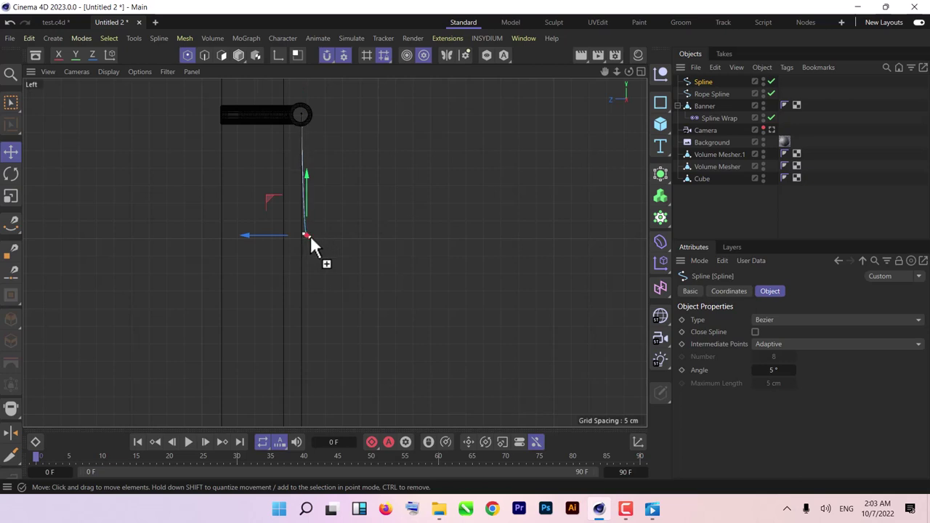
pyautogui.keyDown('ctrl'); pyautogui.click(329, 113); pyautogui.keyUp('ctrl')
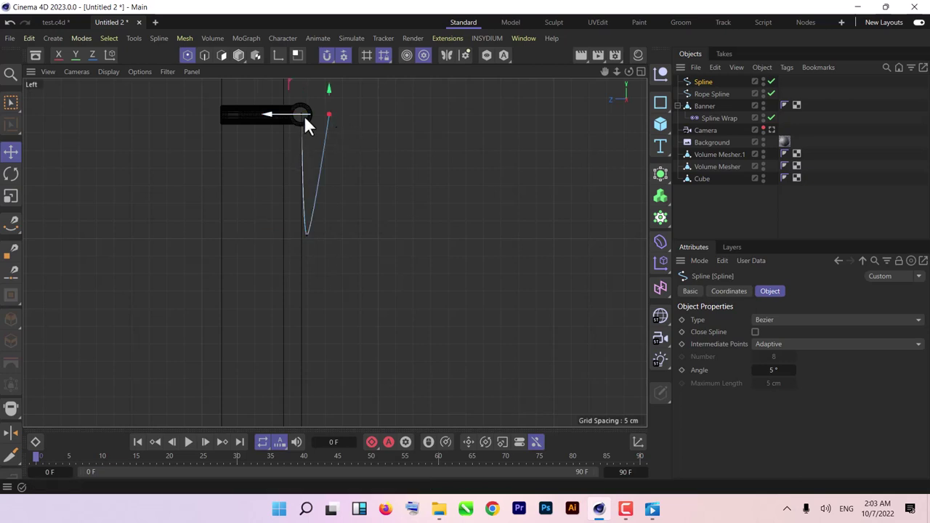
pyautogui.hotkey('ctrl', 'z')
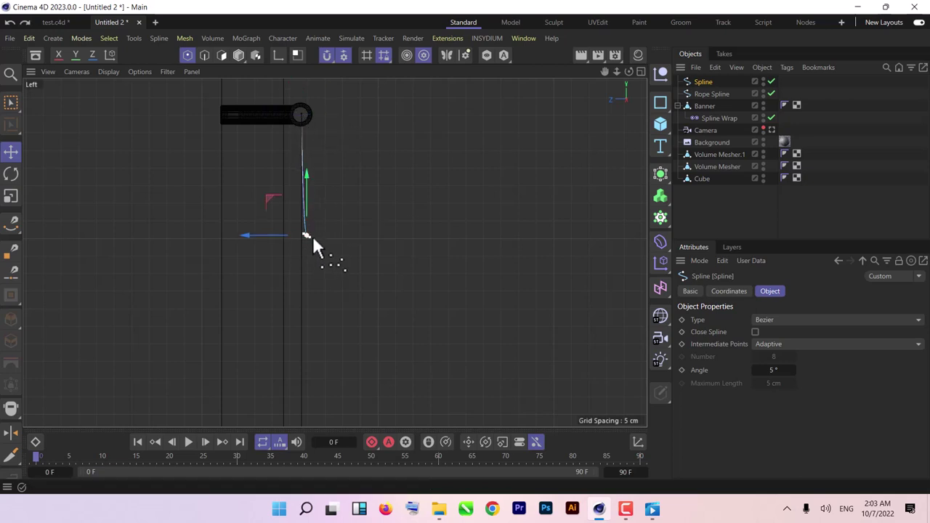
pyautogui.hotkey('ctrl', 'z')
# Draw curved Bezier points looping down and back, snapping the end onto the rope's point.
pyautogui.keyDown('ctrl'); pyautogui.moveTo(328, 238); pyautogui.dragTo(350, 235); pyautogui.keyUp('ctrl')
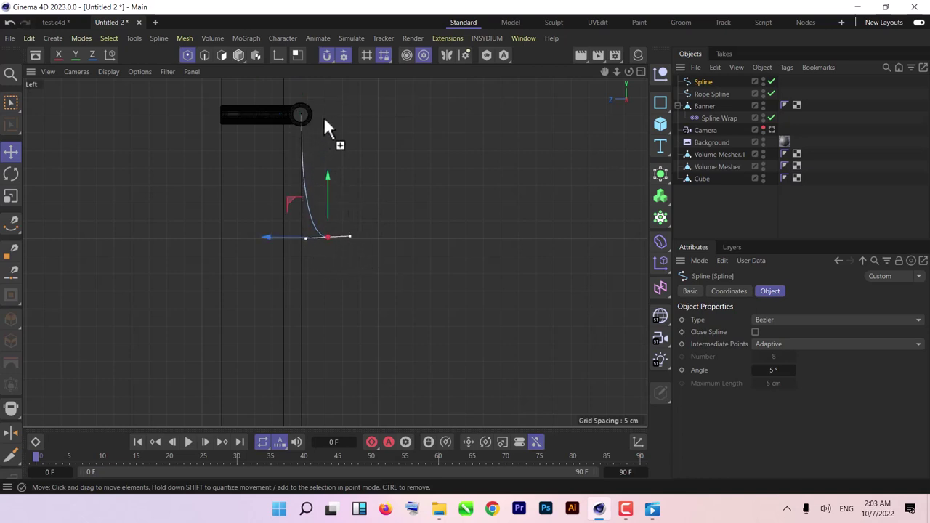
pyautogui.keyDown('ctrl'); pyautogui.moveTo(322, 116); pyautogui.dragTo(250, 113); pyautogui.keyUp('ctrl')
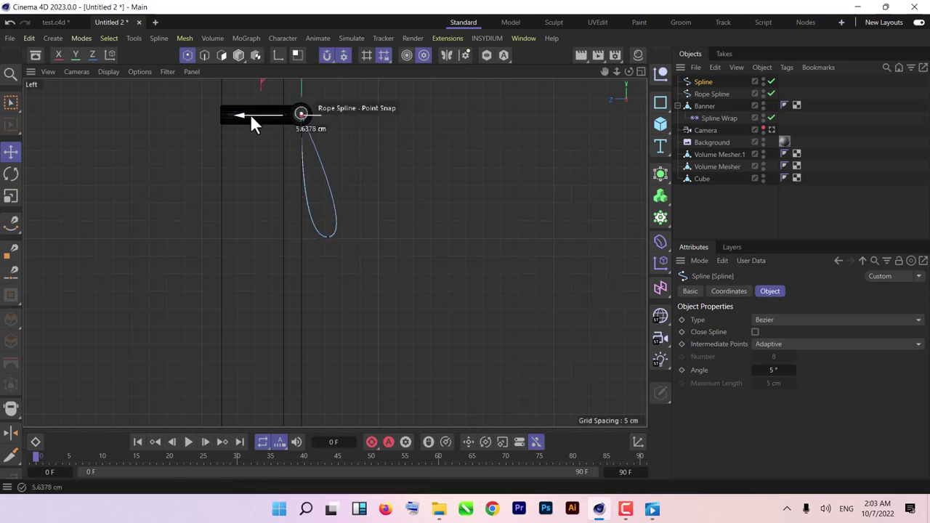
pyautogui.scroll(5, 286, 116)
pyautogui.moveTo(310, 123)
pyautogui.mouseDown()
pyautogui.moveTo(282, 116)
pyautogui.moveTo(327, 90)
pyautogui.moveTo(328, 118)
pyautogui.mouseUp()
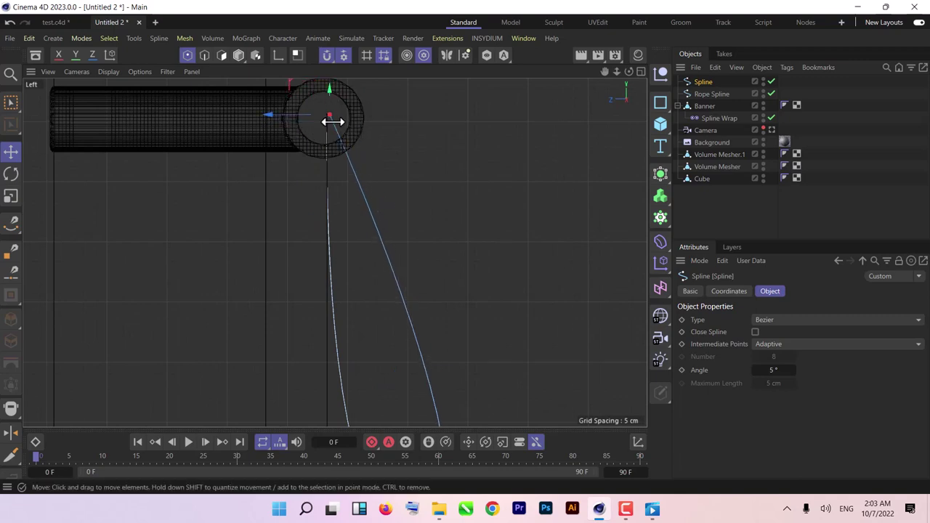
pyautogui.scroll(-3, 432, 203)
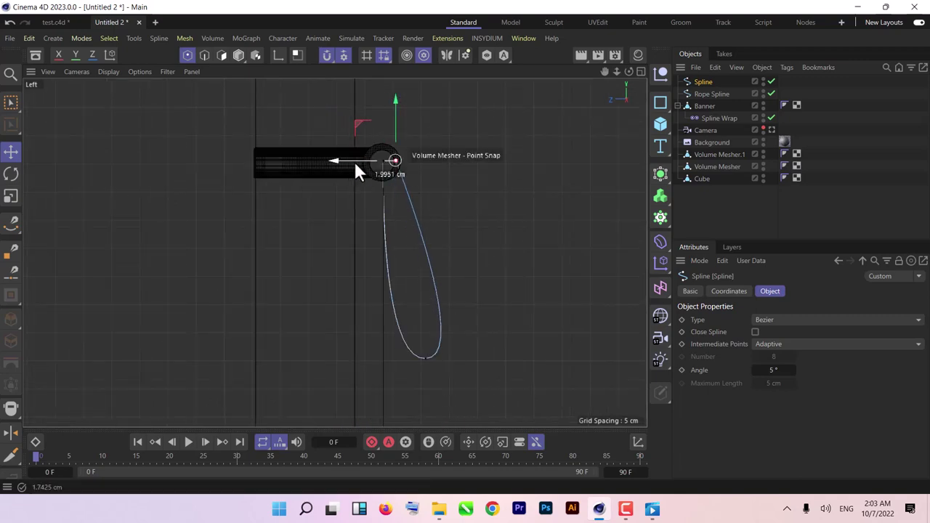
pyautogui.click(327, 55)
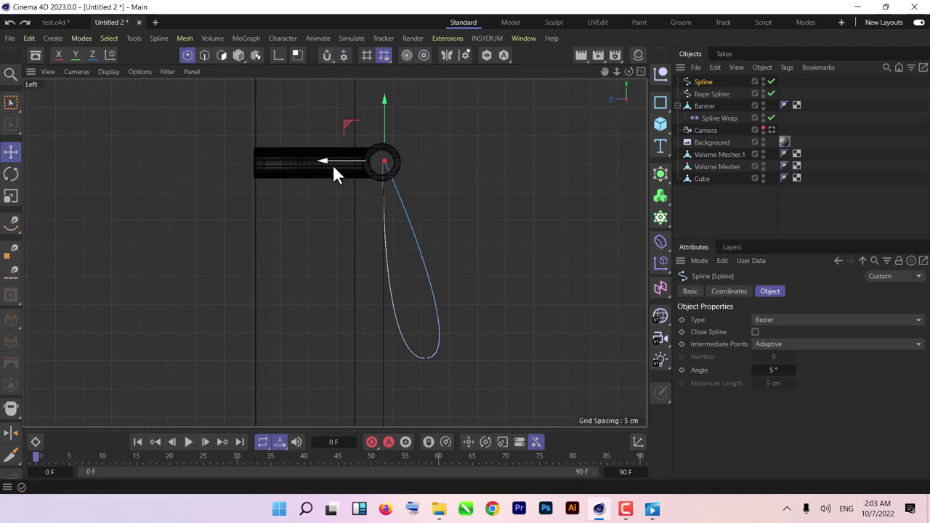
pyautogui.click(428, 304)
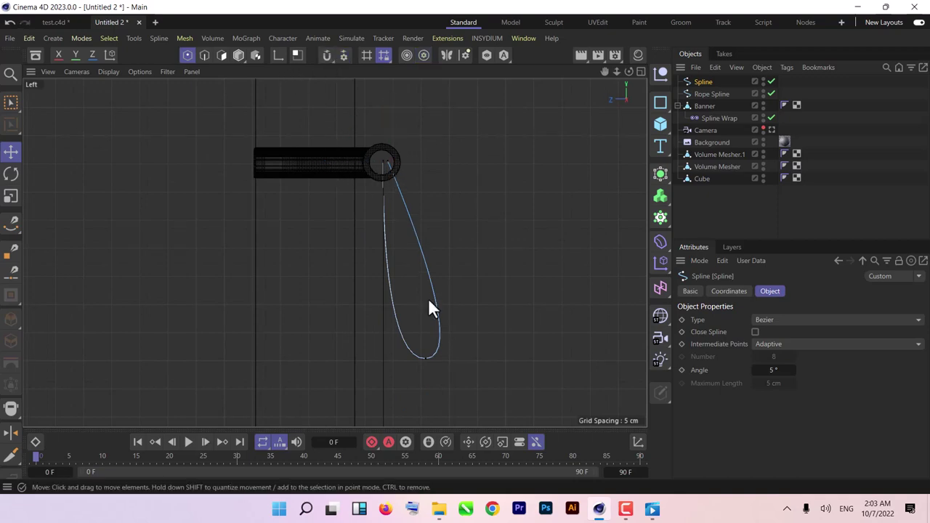
# Check the loop in perspective, then pull its bottom point further down in the left view.
pyautogui.middleClick(399, 193)
pyautogui.middleClick(188, 184)
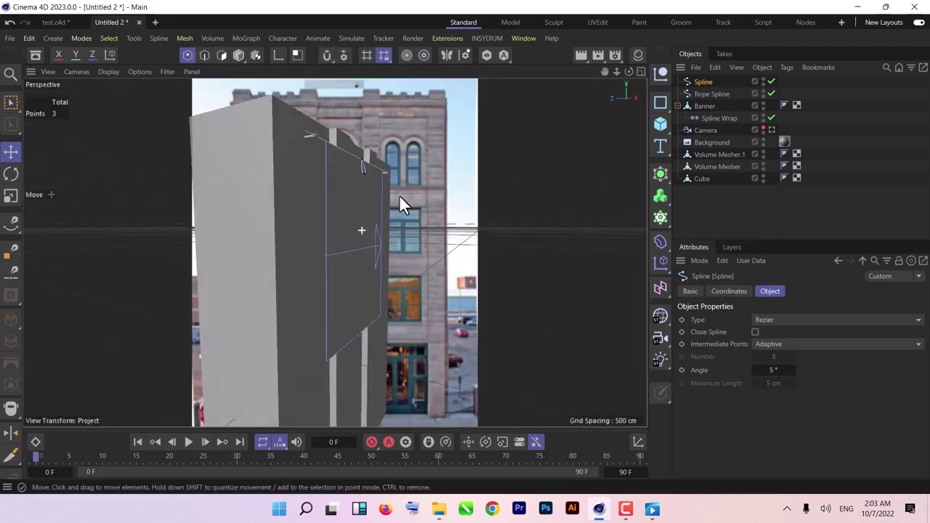
pyautogui.keyDown('alt'); pyautogui.moveTo(400, 196); pyautogui.dragTo(289, 229); pyautogui.keyUp('alt')
pyautogui.middleClick(289, 230)
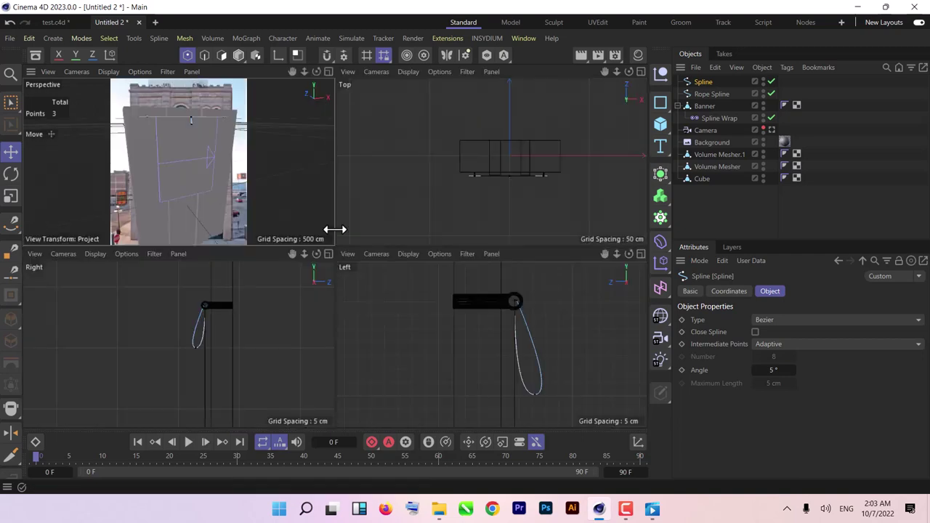
pyautogui.middleClick(330, 230)
pyautogui.middleClick(473, 348)
pyautogui.middleClick(446, 325)
pyautogui.scroll(-3, 439, 327)
pyautogui.keyDown('alt'); pyautogui.moveTo(436, 328); pyautogui.dragTo(361, 178, button='middle'); pyautogui.keyUp('alt')
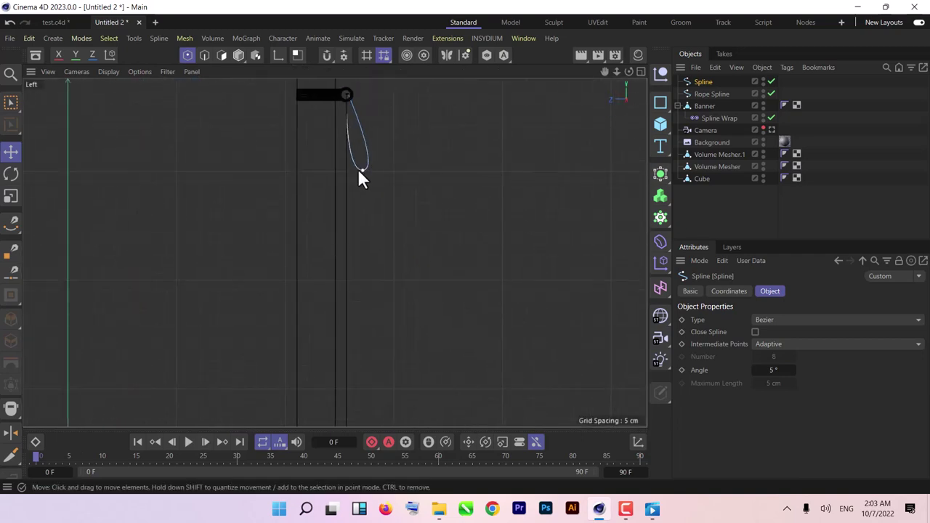
pyautogui.click(359, 171)
pyautogui.moveTo(361, 132); pyautogui.dragTo(376, 261)
# Reframe the left view and lower the loop's bottom point once more.
pyautogui.scroll(-5, 377, 261)
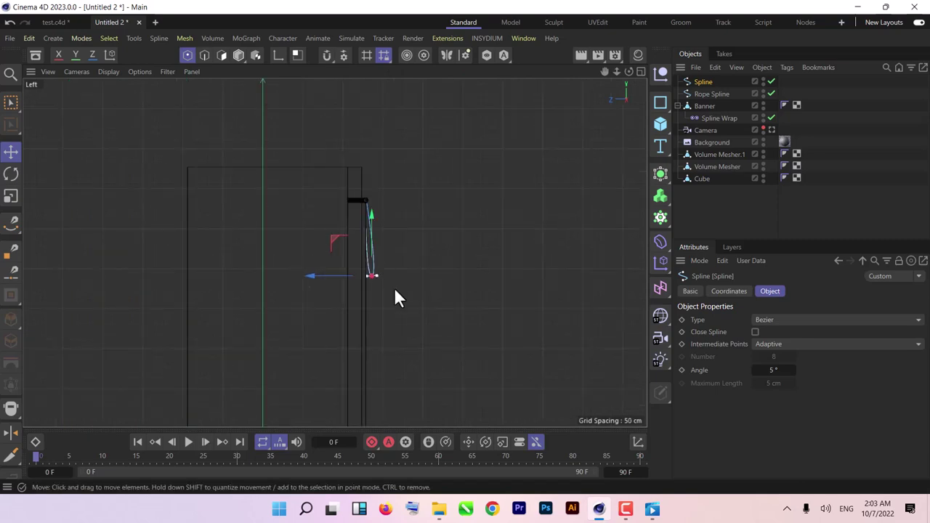
pyautogui.keyDown('alt'); pyautogui.moveTo(394, 298); pyautogui.dragTo(266, 311); pyautogui.keyUp('alt')
pyautogui.hotkey('ctrl', 'shift', 'z')
pyautogui.scroll(-2, 337, 306)
pyautogui.moveTo(337, 305); pyautogui.dragTo(329, 187, button='middle')
pyautogui.moveTo(323, 105); pyautogui.dragTo(355, 169)
pyautogui.scroll(5, 325, 123)
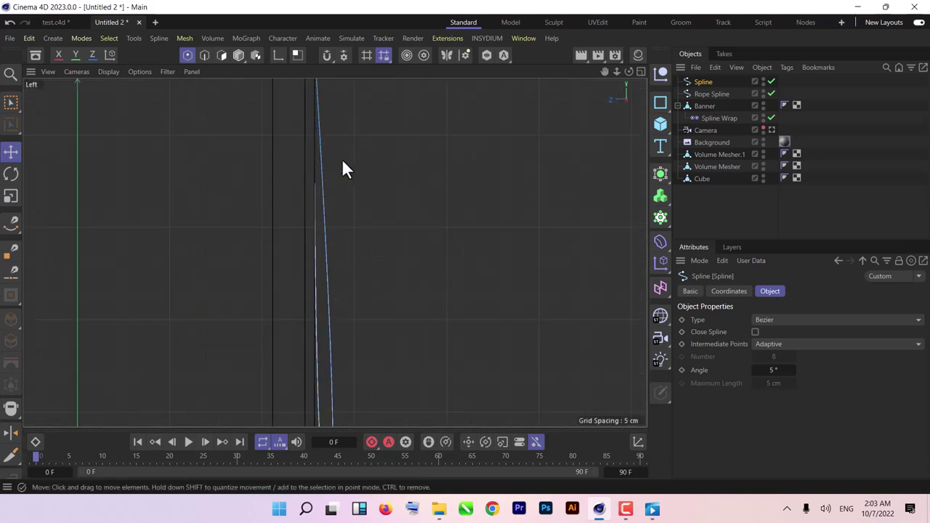
pyautogui.scroll(-5, 341, 159)
pyautogui.middleClick(538, 155)
pyautogui.middleClick(121, 138)
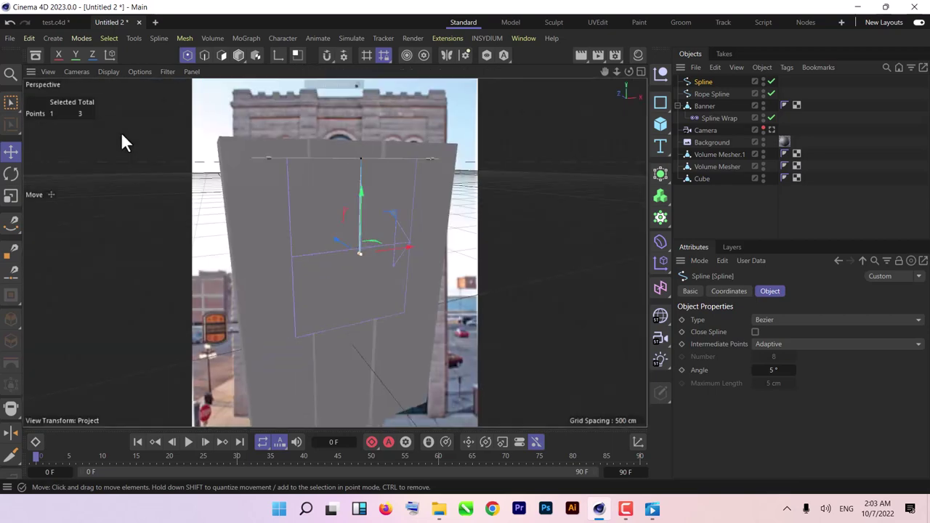
pyautogui.scroll(2, 447, 200)
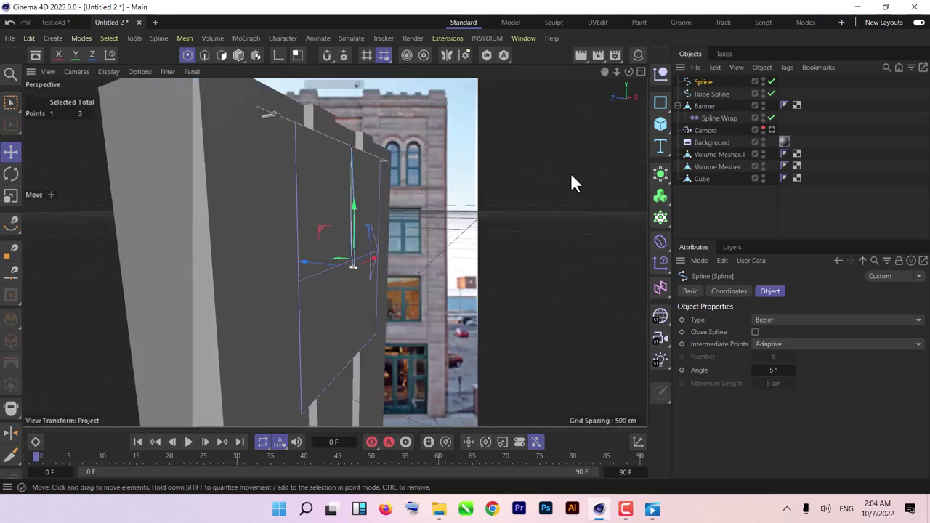
# Rename the spline 'Fold Spline' and set it as the Spline Wrap's spline path.
pyautogui.doubleClick(704, 82)
pyautogui.write('pl')
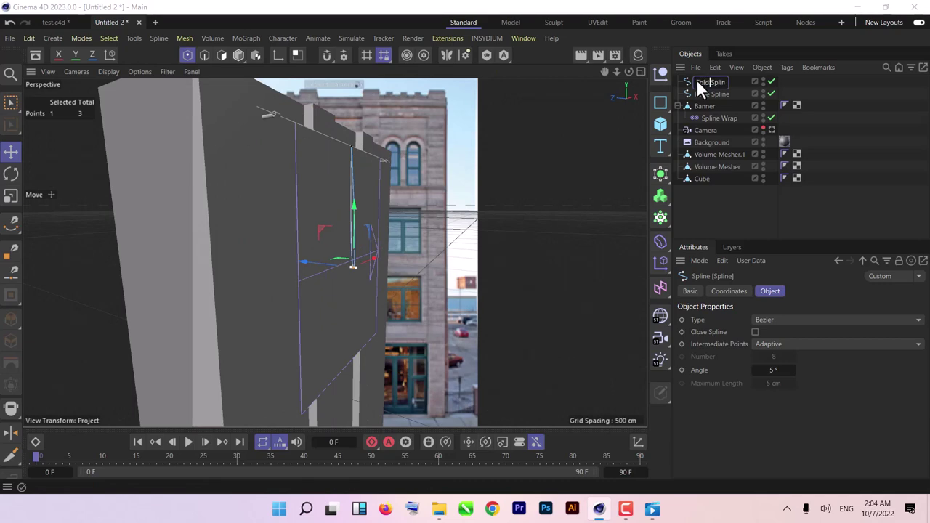
pyautogui.press('Return')
pyautogui.click(724, 120)
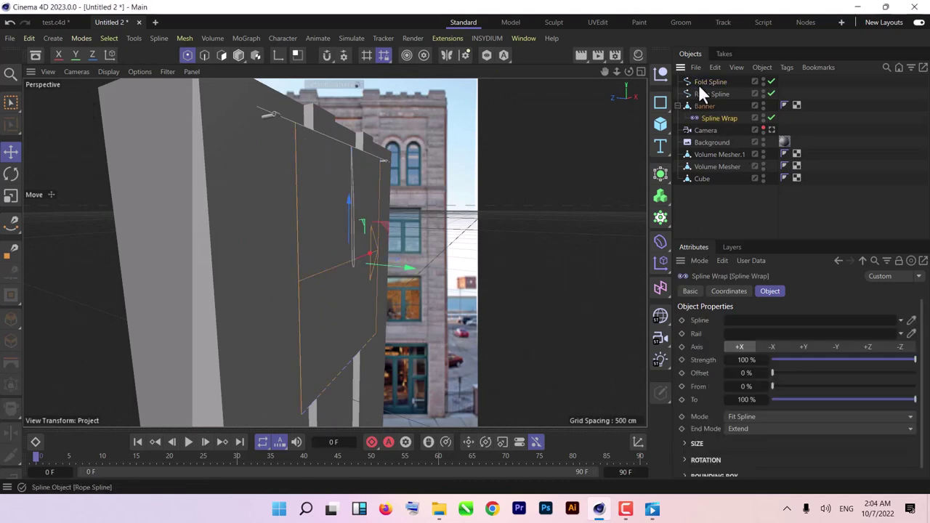
pyautogui.moveTo(698, 84); pyautogui.dragTo(788, 322)
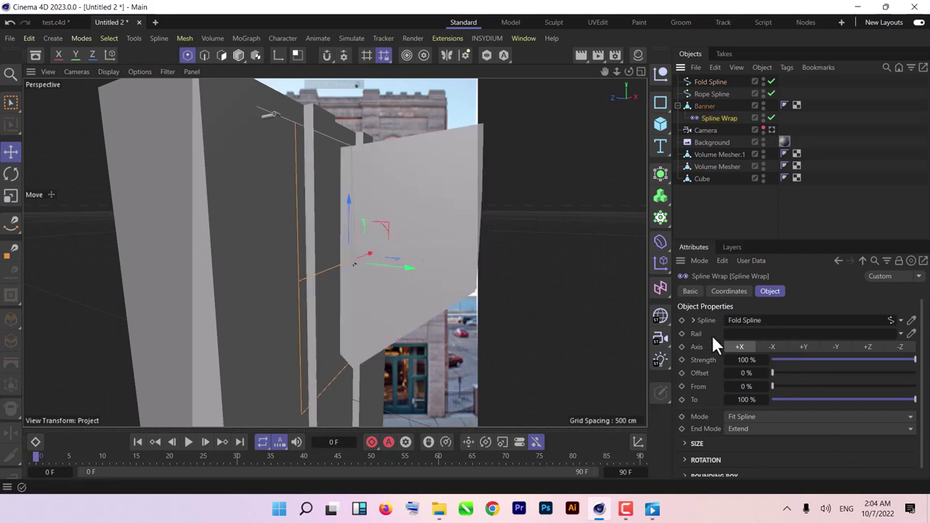
pyautogui.keyDown('alt'); pyautogui.moveTo(322, 266); pyautogui.dragTo(325, 319); pyautogui.keyUp('alt')
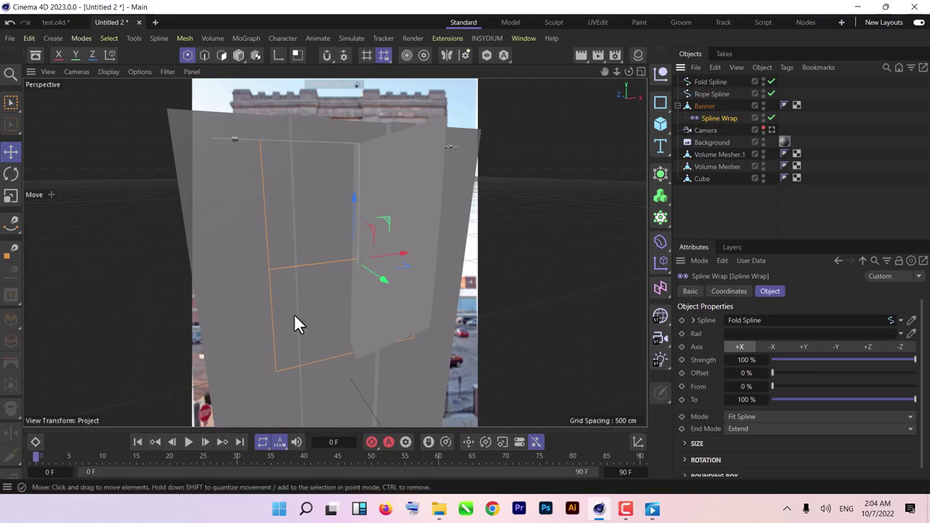
# Rotate the selected banner part by 90°.
pyautogui.press('r')
pyautogui.moveTo(377, 254); pyautogui.dragTo(377, 386)
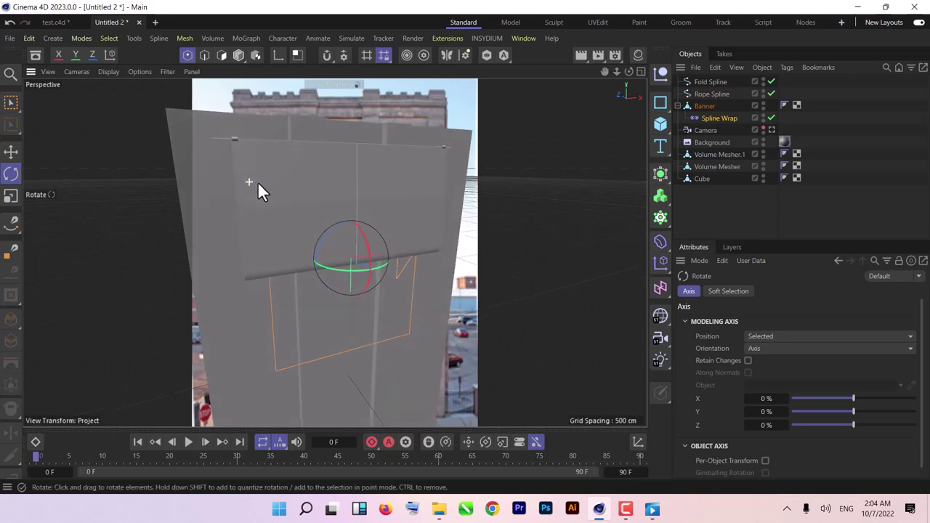
pyautogui.keyDown('alt'); pyautogui.moveTo(257, 183); pyautogui.dragTo(263, 271); pyautogui.keyUp('alt')
# In the Left view, shift Fold Spline points, tighten the bottom curve and add a new point.
pyautogui.middleClick(265, 274)
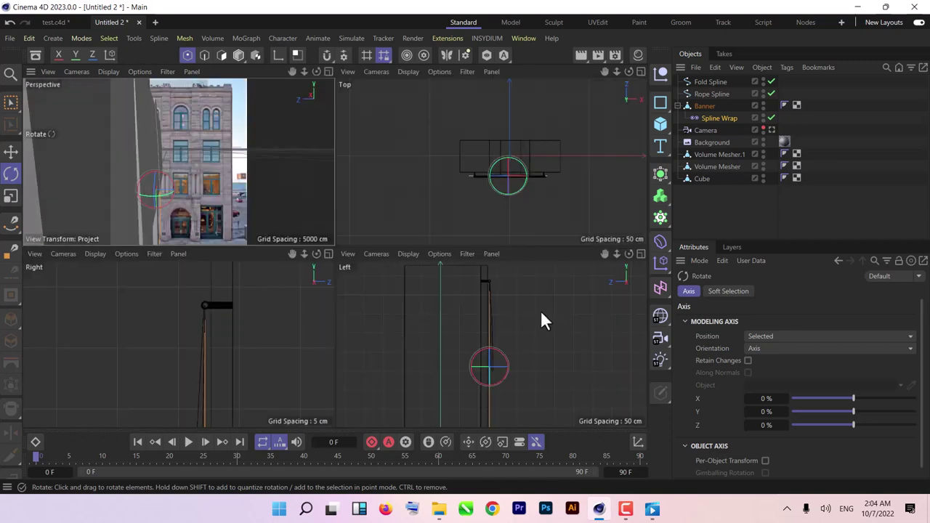
pyautogui.middleClick(505, 304)
pyautogui.scroll(8, 390, 309)
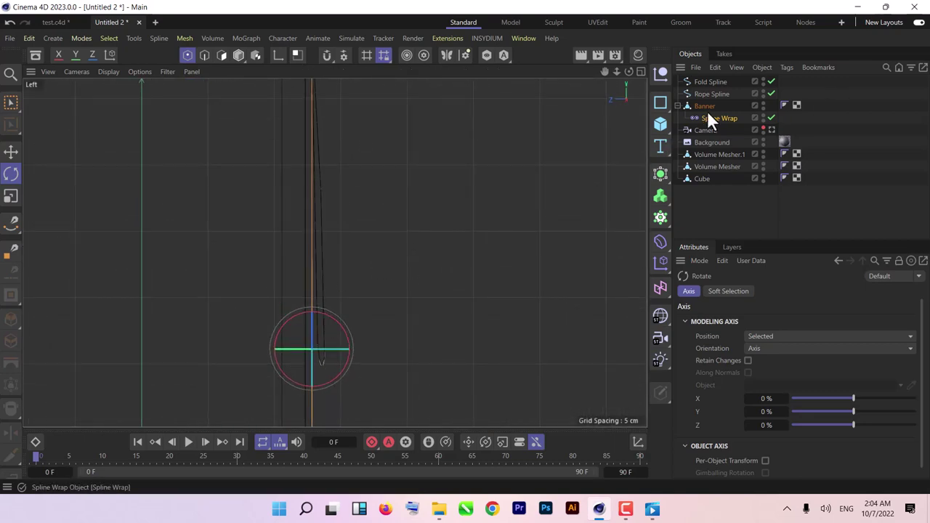
pyautogui.click(711, 82)
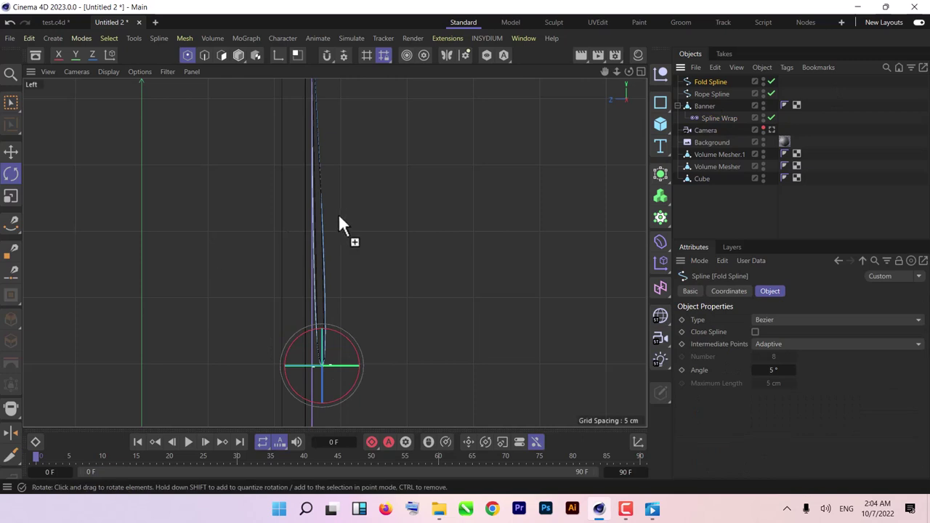
pyautogui.press('e')
pyautogui.moveTo(322, 217); pyautogui.dragTo(309, 231)
pyautogui.click(333, 368)
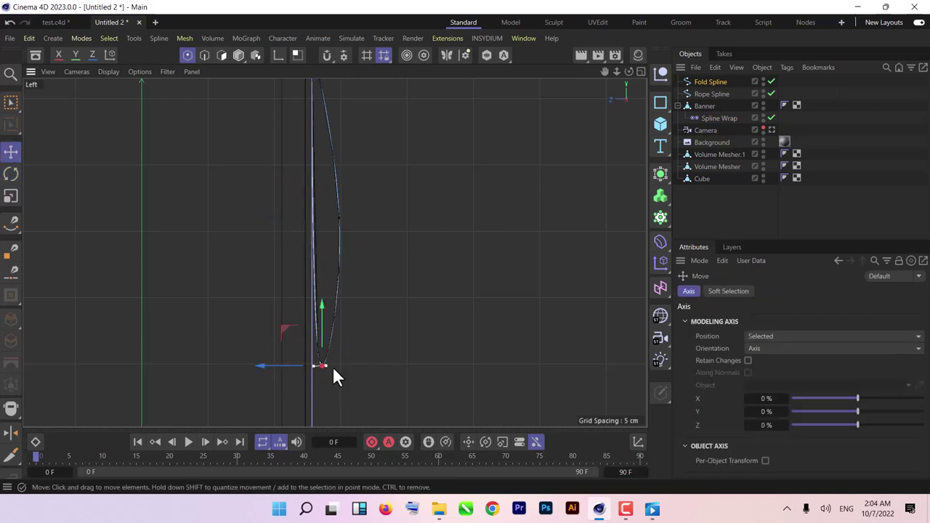
pyautogui.moveTo(332, 367); pyautogui.dragTo(266, 366)
pyautogui.hotkey('ctrl', 'z')
pyautogui.keyDown('ctrl'); pyautogui.moveTo(342, 309); pyautogui.dragTo(316, 320); pyautogui.keyUp('ctrl')
pyautogui.middleClick(390, 324)
pyautogui.middleClick(208, 204)
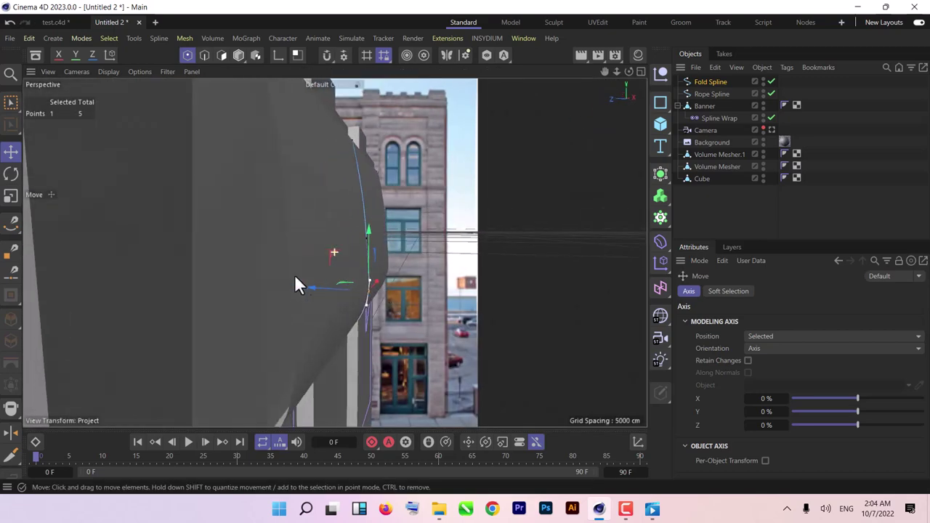
# In the Left view, move Fold Spline's end point about 2.3 cm.
pyautogui.keyDown('alt'); pyautogui.moveTo(294, 276); pyautogui.dragTo(320, 255); pyautogui.keyUp('alt')
pyautogui.click(714, 117)
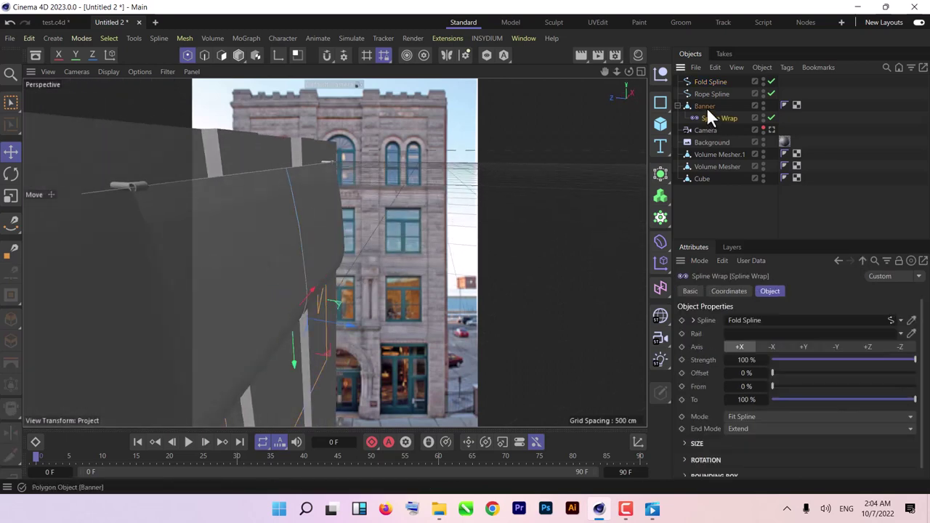
pyautogui.click(705, 107)
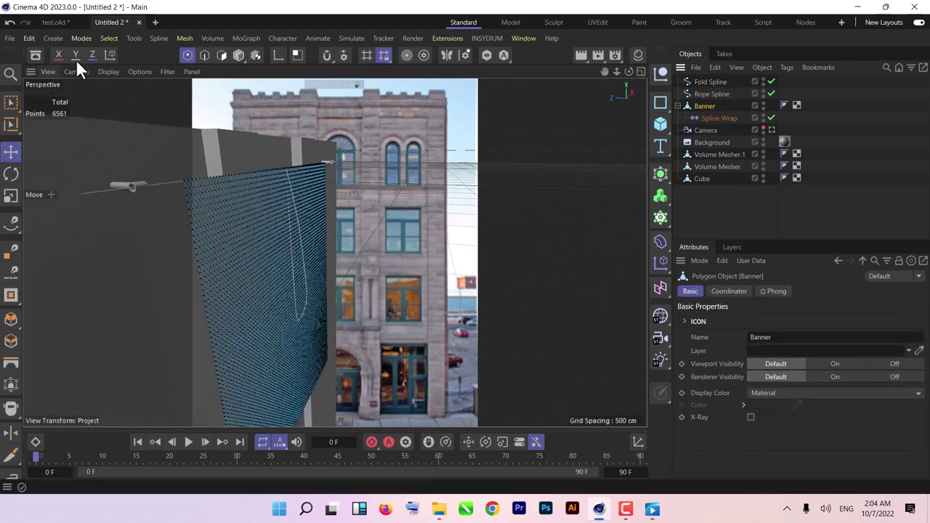
pyautogui.click(702, 118)
pyautogui.middleClick(467, 188)
pyautogui.middleClick(461, 333)
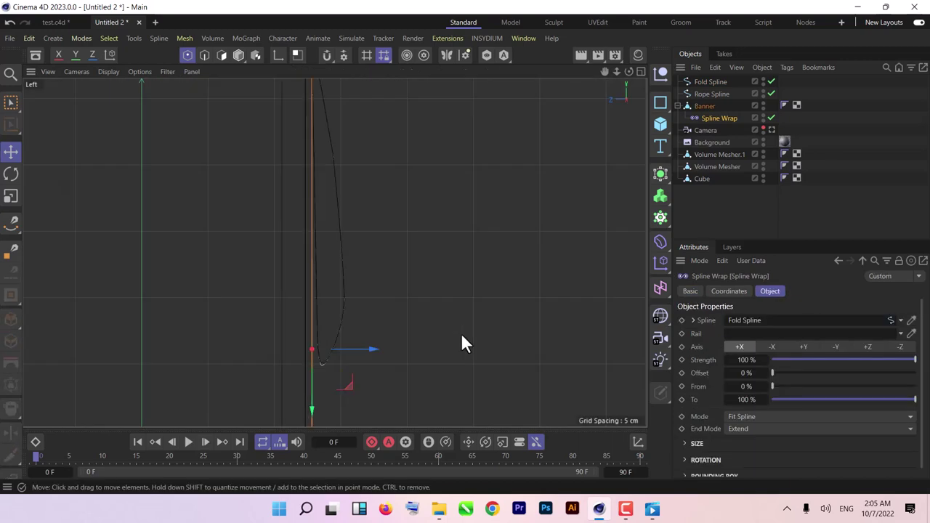
pyautogui.keyDown('alt'); pyautogui.moveTo(465, 345); pyautogui.dragTo(367, 274); pyautogui.keyUp('alt')
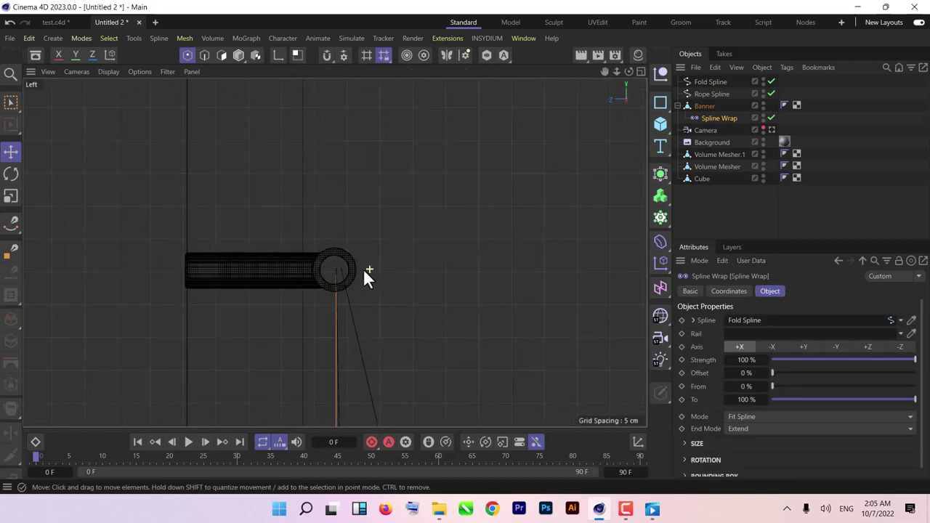
pyautogui.click(710, 82)
pyautogui.moveTo(344, 266)
pyautogui.mouseDown()
pyautogui.moveTo(383, 279)
pyautogui.moveTo(323, 280)
pyautogui.moveTo(336, 276)
pyautogui.mouseUp()
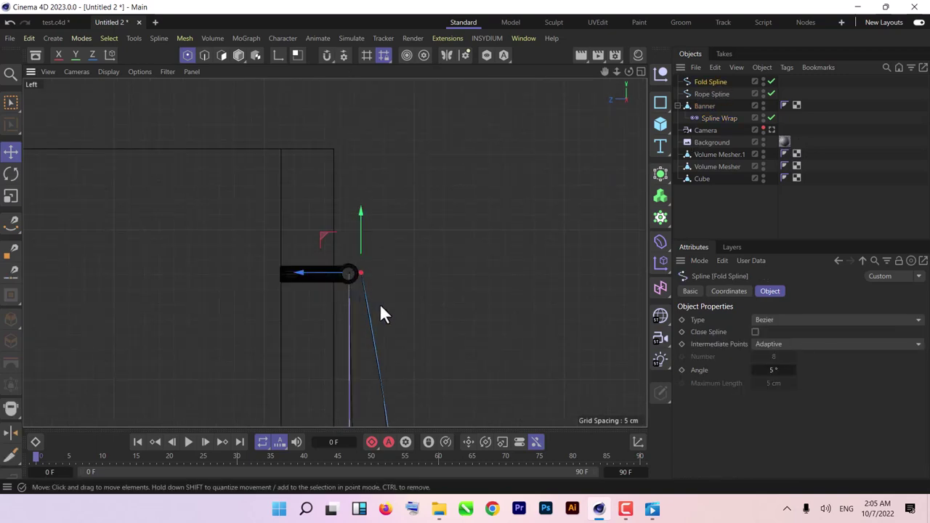
pyautogui.keyDown('alt'); pyautogui.moveTo(379, 303); pyautogui.dragTo(361, 168, button='middle'); pyautogui.keyUp('alt')
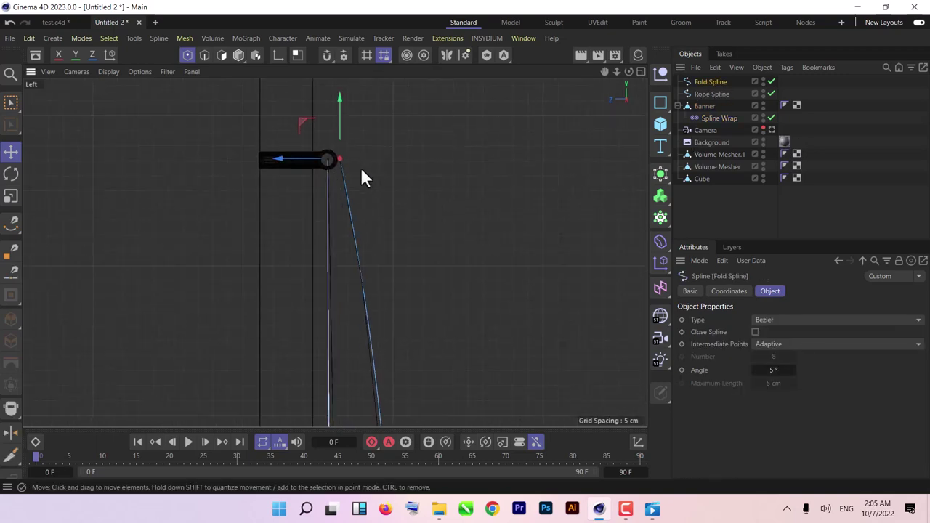
# In Perspective, select three Fold Spline points and raise them about 50 cm along Y.
pyautogui.middleClick(324, 178)
pyautogui.middleClick(262, 188)
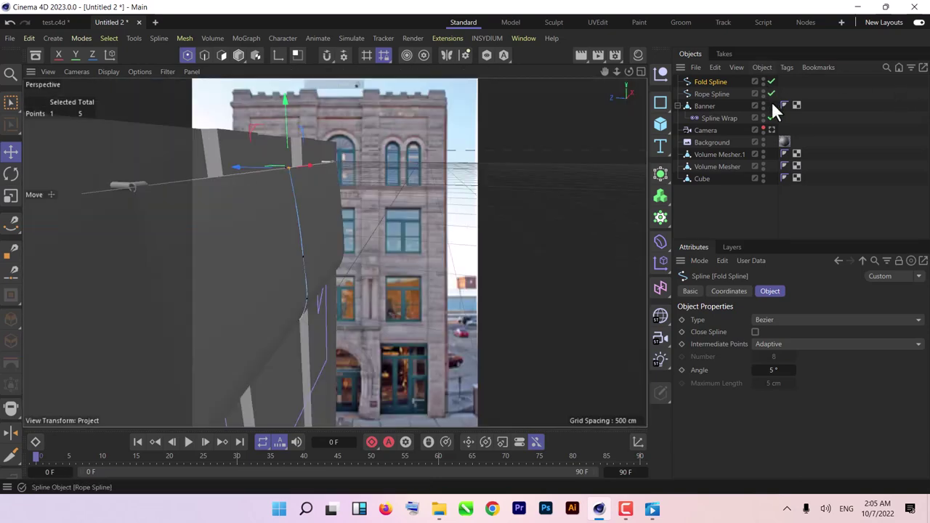
pyautogui.keyDown('alt'); pyautogui.moveTo(269, 291); pyautogui.dragTo(433, 282); pyautogui.keyUp('alt')
pyautogui.scroll(5, 253, 297)
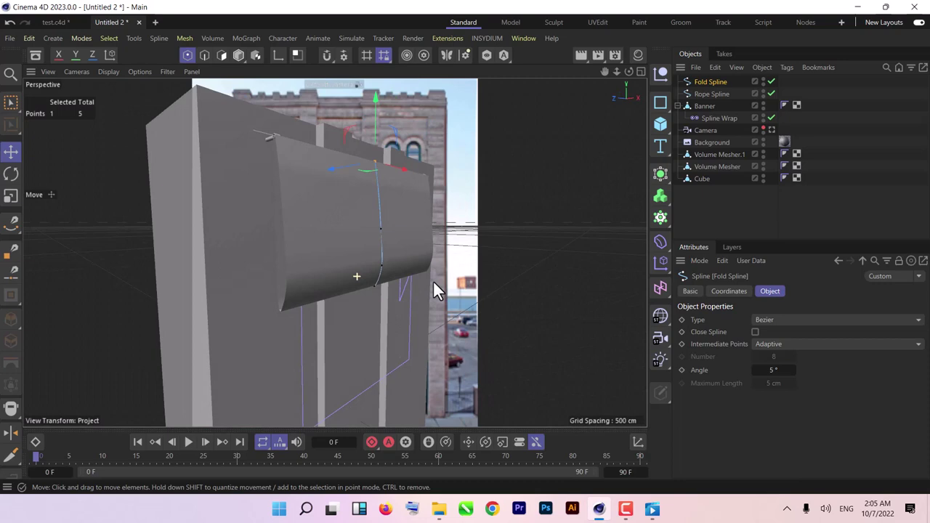
pyautogui.click(374, 286)
pyautogui.keyDown('shift'); pyautogui.click(378, 265); pyautogui.keyUp('shift')
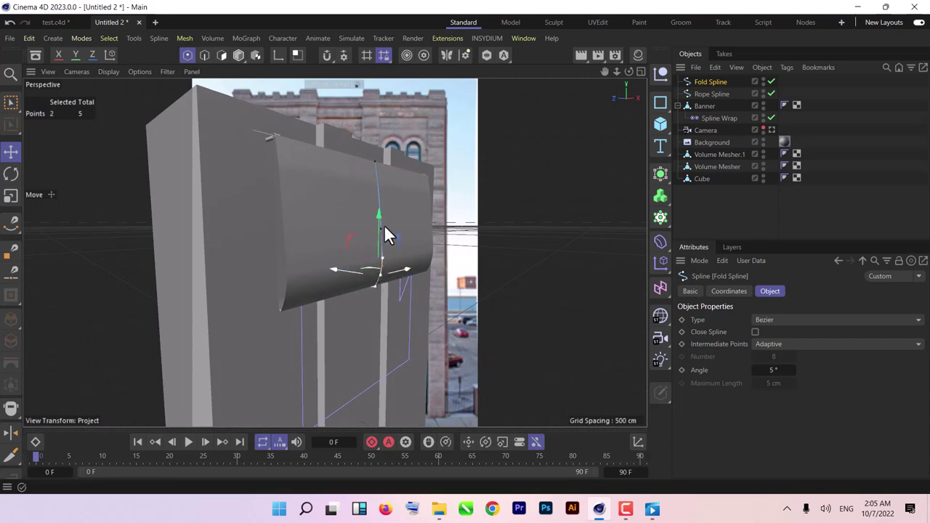
pyautogui.hotkey('ctrl', 'shift', 'z')
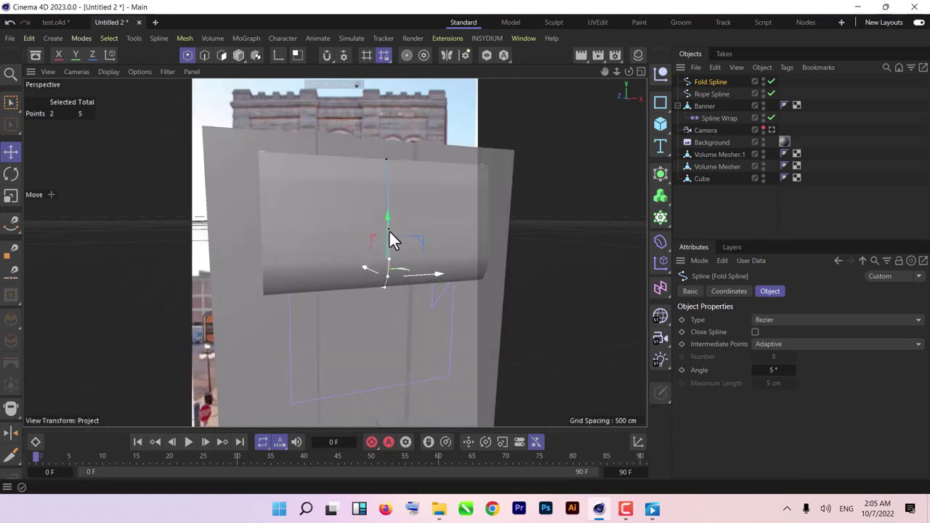
pyautogui.keyDown('shift'); pyautogui.click(390, 230); pyautogui.keyUp('shift')
pyautogui.moveTo(388, 215); pyautogui.dragTo(465, 209)
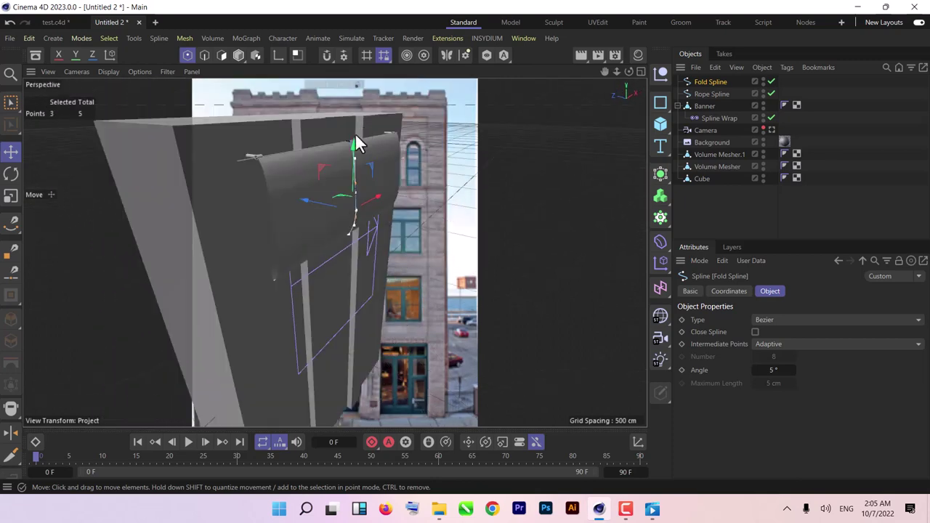
pyautogui.keyDown('alt'); pyautogui.moveTo(355, 133); pyautogui.dragTo(226, 168); pyautogui.keyUp('alt')
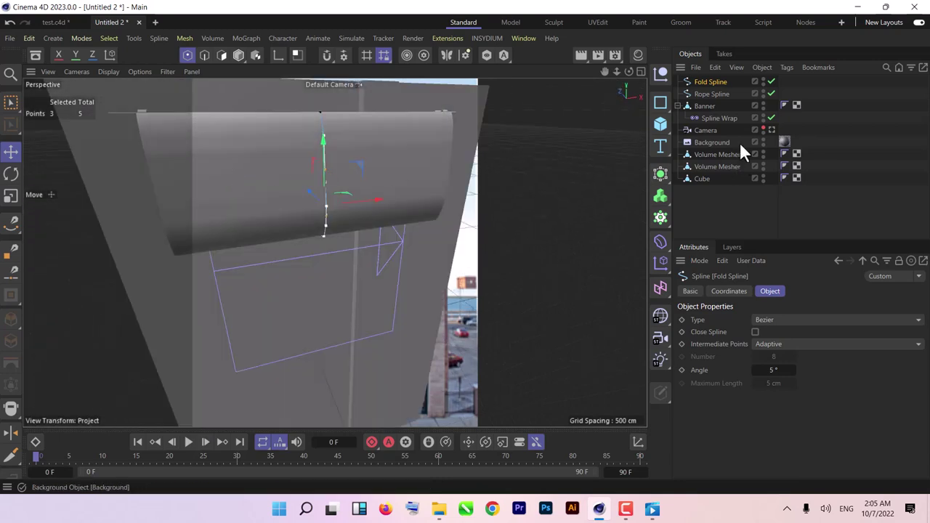
pyautogui.click(704, 106)
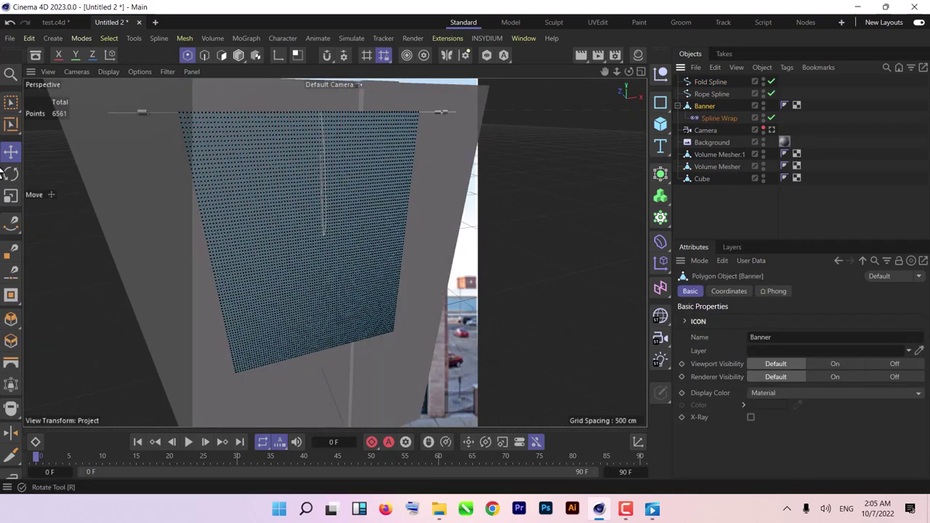
# Wrap the banner in a Connect generator and collapse it into one editable mesh.
pyautogui.click(238, 54)
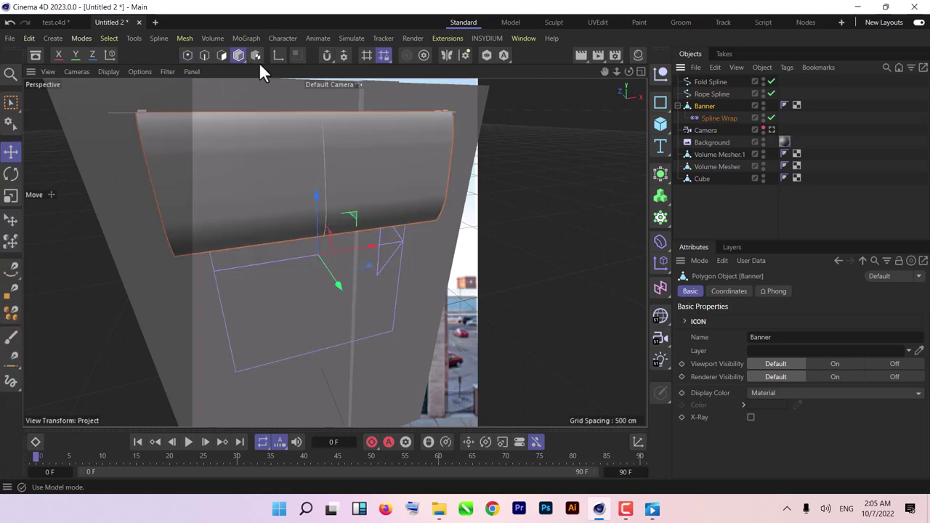
pyautogui.click(659, 191)
pyautogui.moveTo(661, 177)
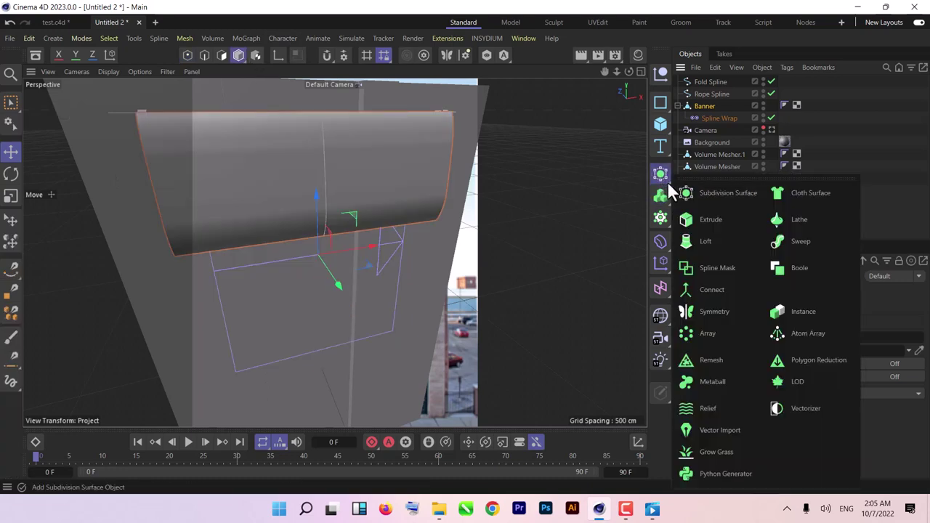
pyautogui.click(732, 289)
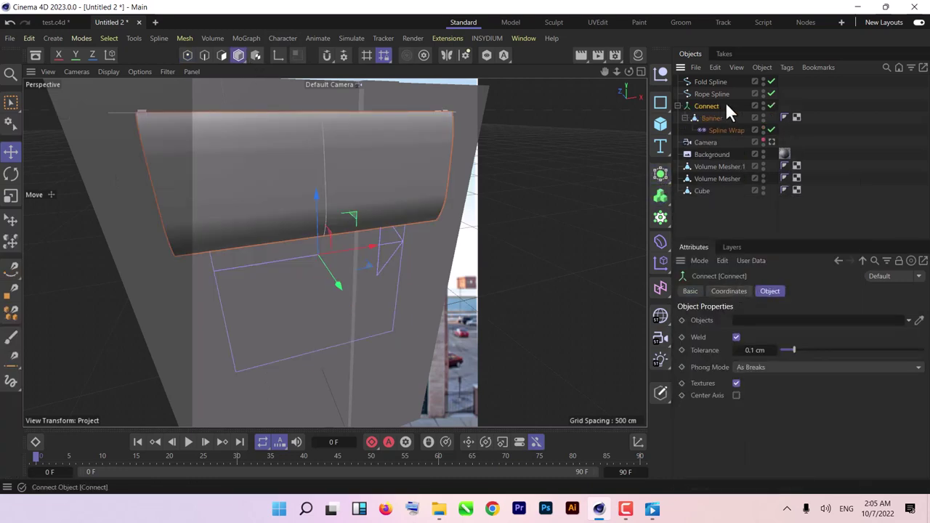
pyautogui.press('c')
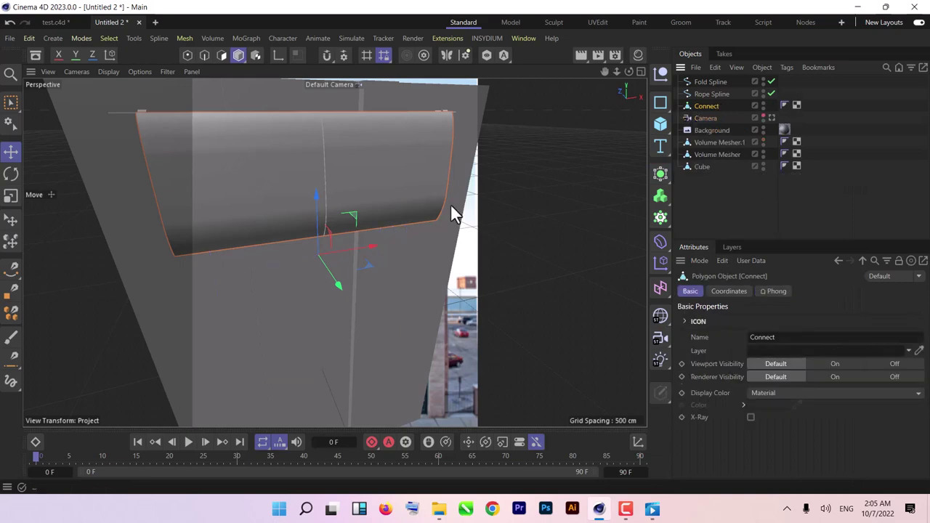
pyautogui.keyDown('alt'); pyautogui.moveTo(450, 207); pyautogui.dragTo(360, 251); pyautogui.keyUp('alt')
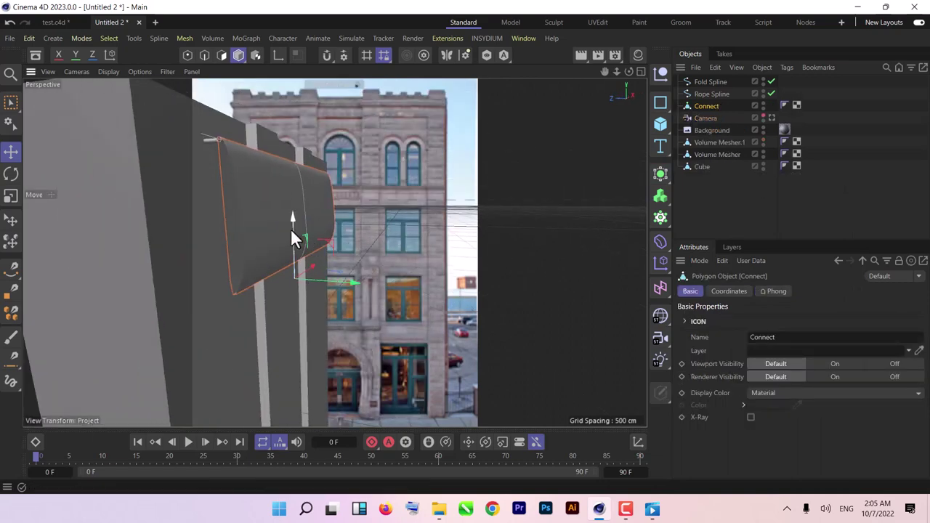
pyautogui.moveTo(290, 228); pyautogui.dragTo(398, 270)
pyautogui.hotkey('ctrl', 'z')
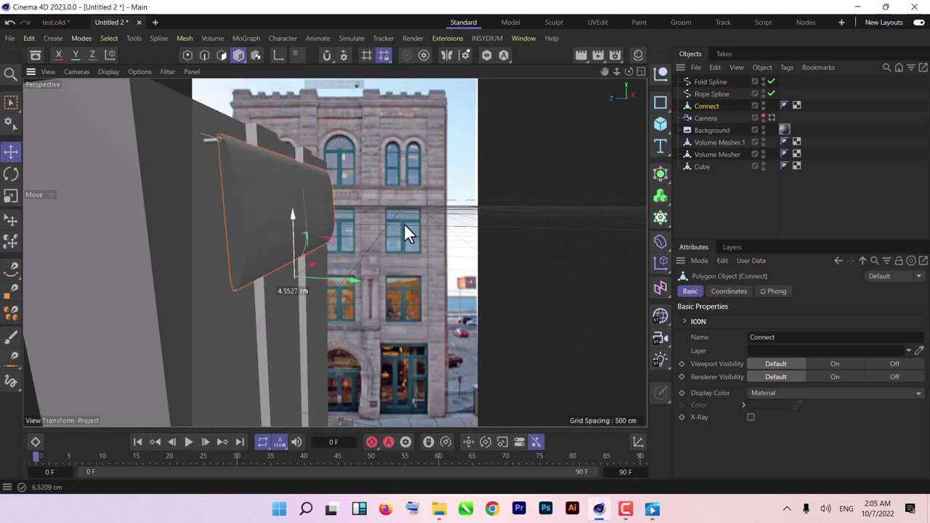
pyautogui.keyDown('alt'); pyautogui.moveTo(280, 207); pyautogui.dragTo(312, 262); pyautogui.keyUp('alt')
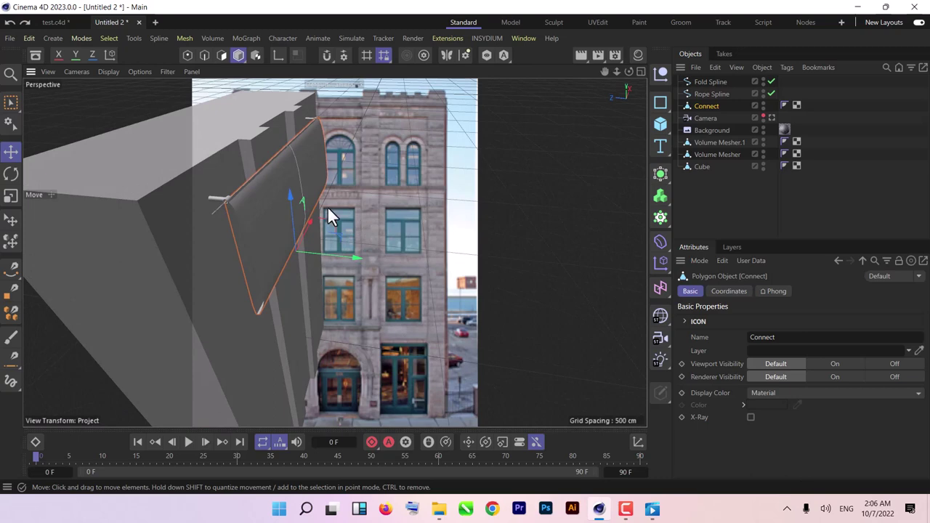
pyautogui.keyDown('alt'); pyautogui.moveTo(327, 214); pyautogui.dragTo(276, 197); pyautogui.keyUp('alt')
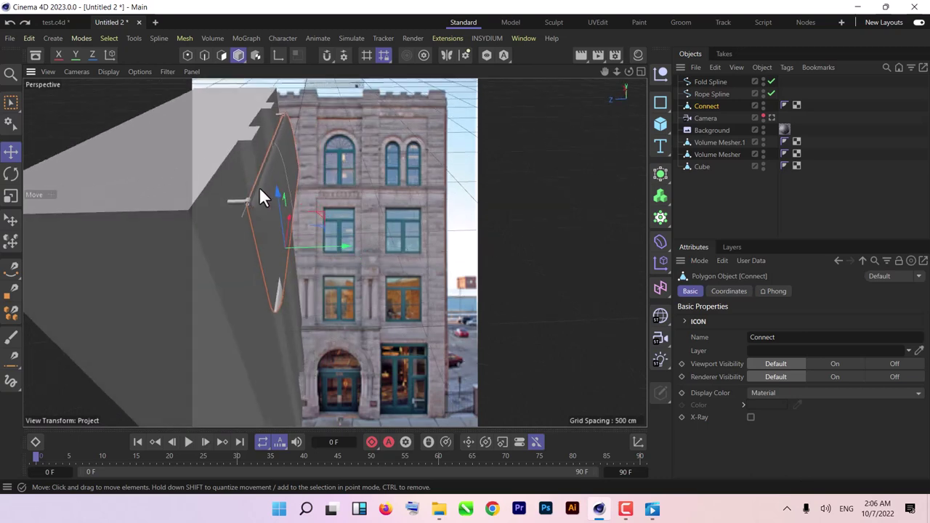
# Rename the connected mesh 'Banner' and delete the Fold Spline.
pyautogui.doubleClick(720, 105)
pyautogui.write('B')
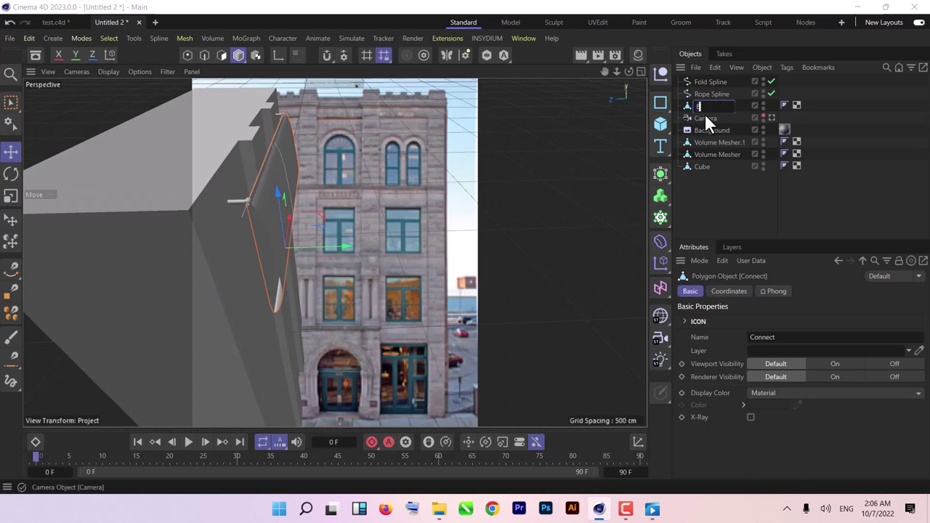
pyautogui.write('anner')
pyautogui.press('Return')
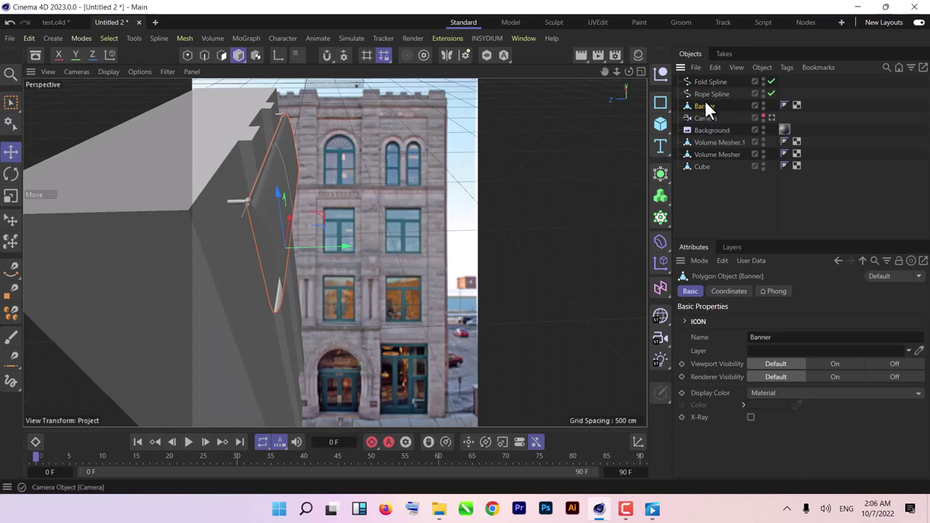
pyautogui.click(719, 82)
pyautogui.press('Delete')
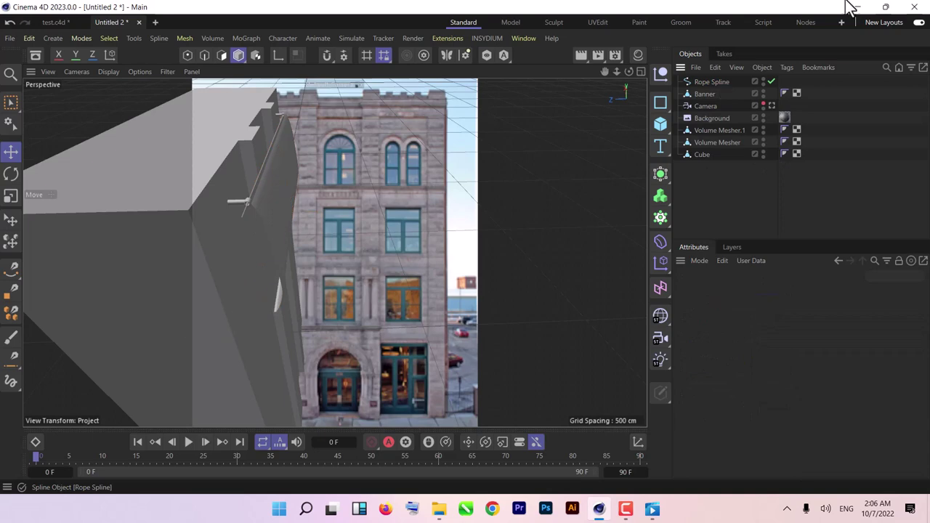
# Add a Cloth simulation tag to Banner and play the timeline to test it.
pyautogui.keyDown('alt'); pyautogui.moveTo(222, 207); pyautogui.dragTo(378, 211); pyautogui.keyUp('alt')
pyautogui.rightClick(682, 93)
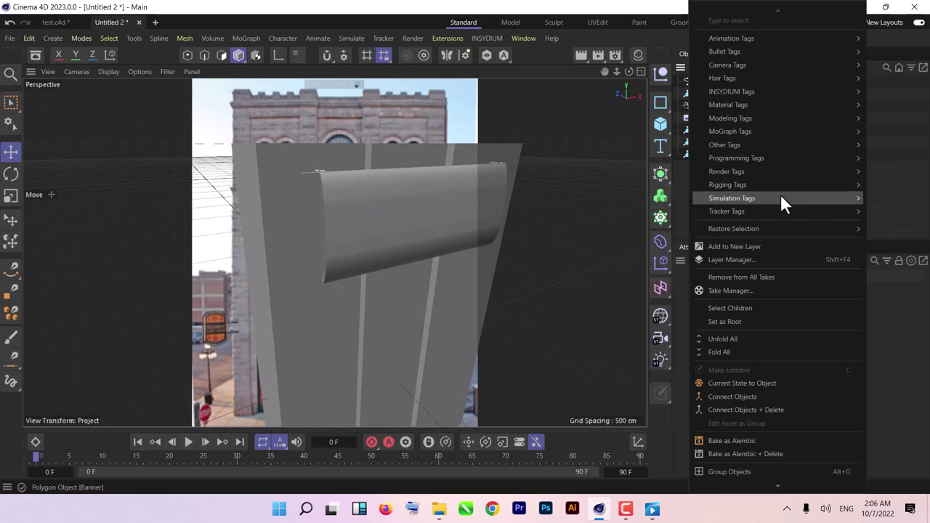
pyautogui.moveTo(767, 197)
pyautogui.click(890, 205)
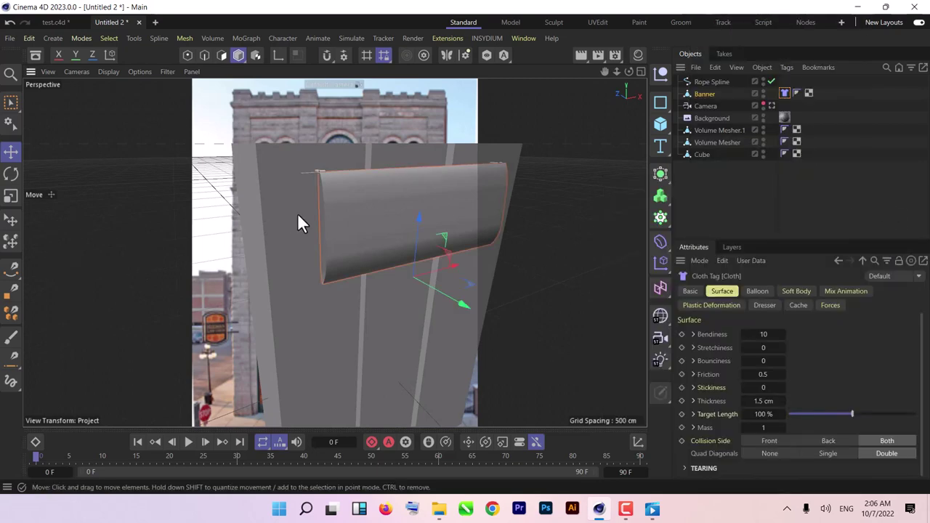
pyautogui.click(188, 442)
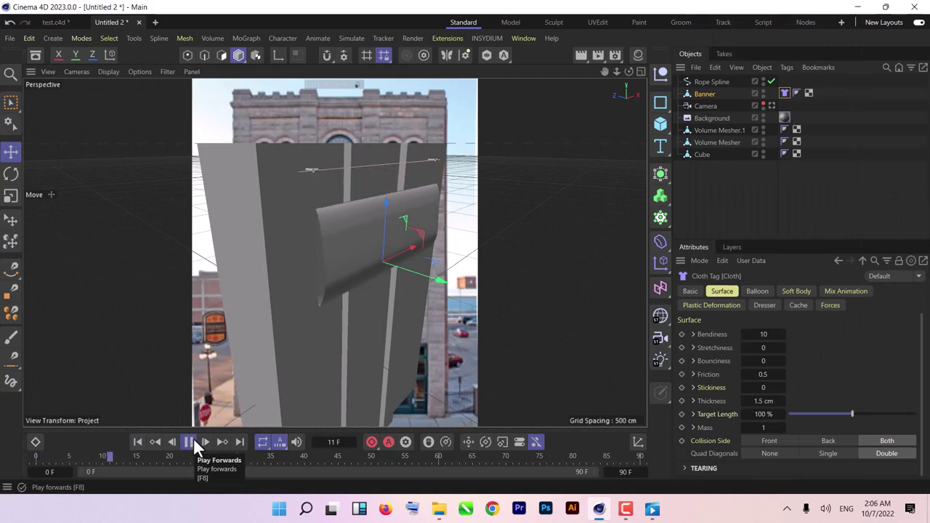
# Pause the cloth simulation at frame 27 and rewind to frame 0.
pyautogui.keyDown('alt'); pyautogui.moveTo(330, 278); pyautogui.dragTo(385, 269); pyautogui.keyUp('alt')
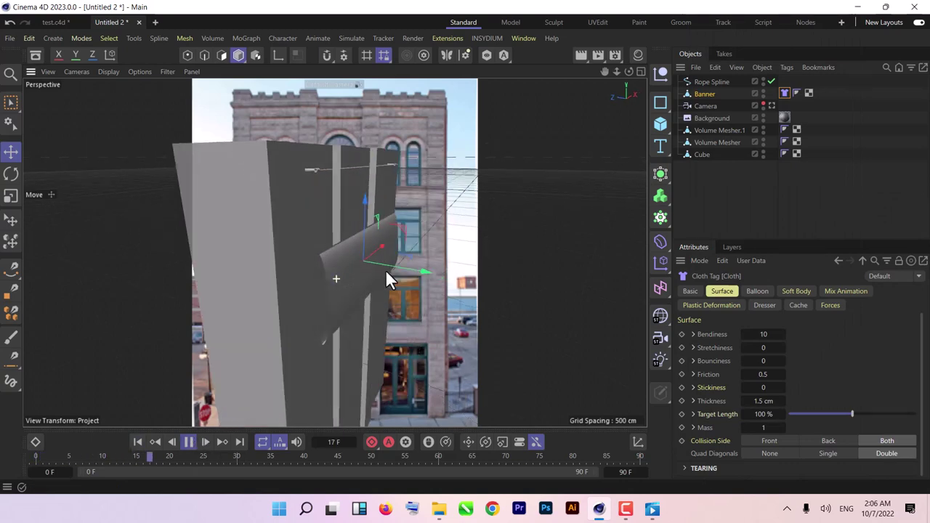
pyautogui.click(189, 442)
pyautogui.keyDown('alt'); pyautogui.moveTo(343, 290); pyautogui.dragTo(329, 304); pyautogui.keyUp('alt')
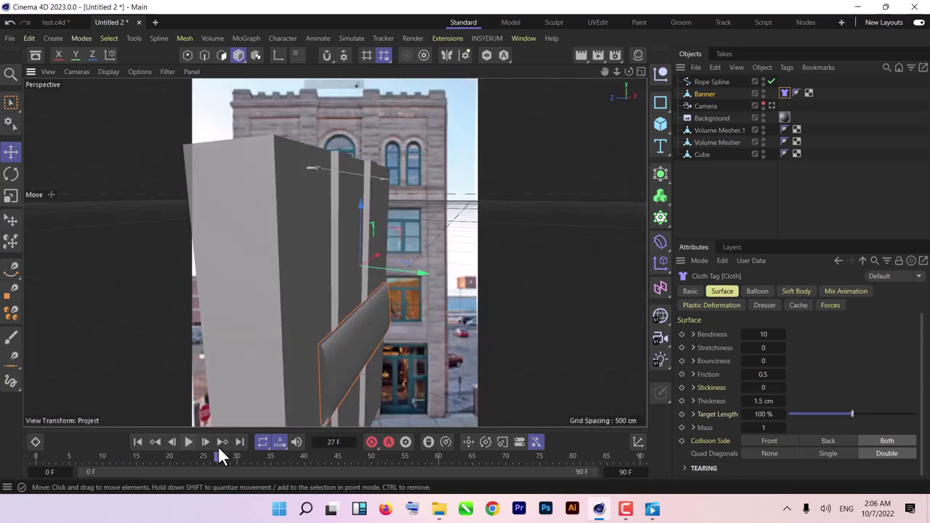
pyautogui.click(137, 442)
pyautogui.keyDown('alt'); pyautogui.moveTo(390, 301); pyautogui.dragTo(422, 233); pyautogui.keyUp('alt')
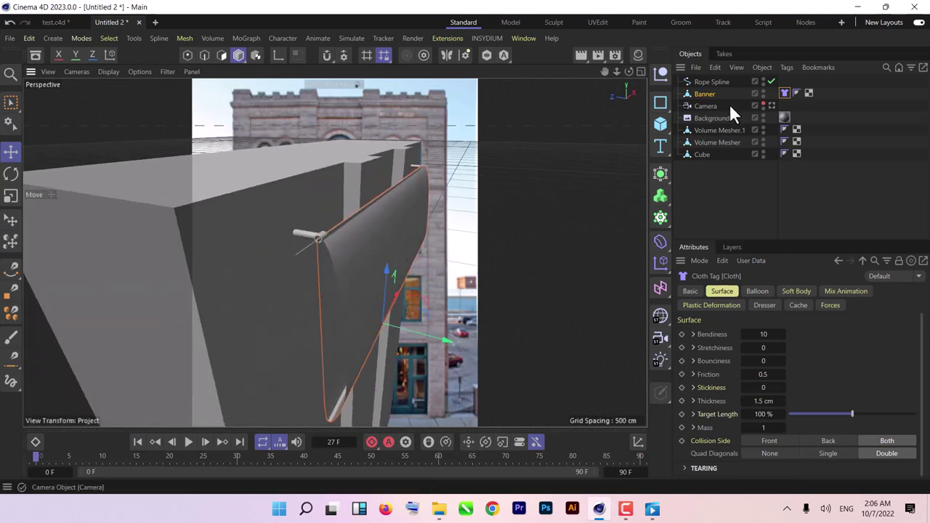
# Add a Rope simulation tag to Rope Spline, play to frame 16, then reset to 0.
pyautogui.rightClick(702, 81)
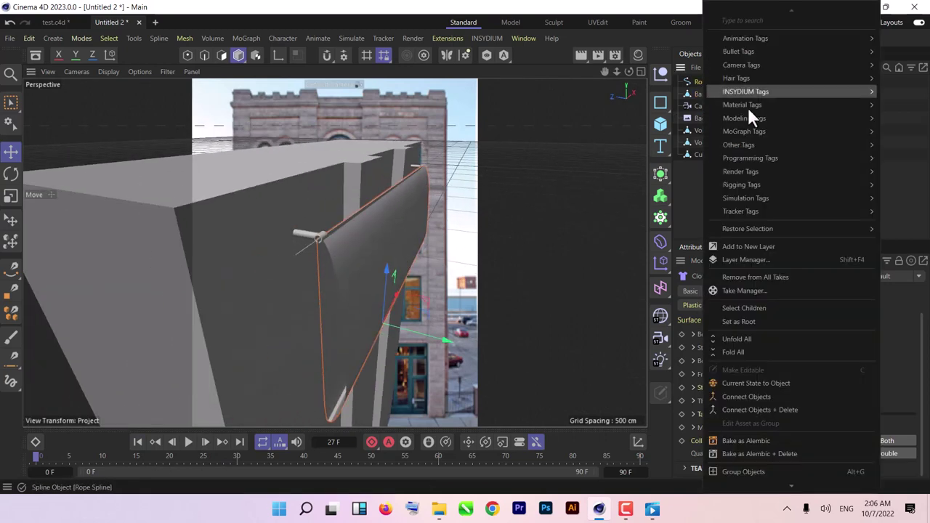
pyautogui.moveTo(775, 198)
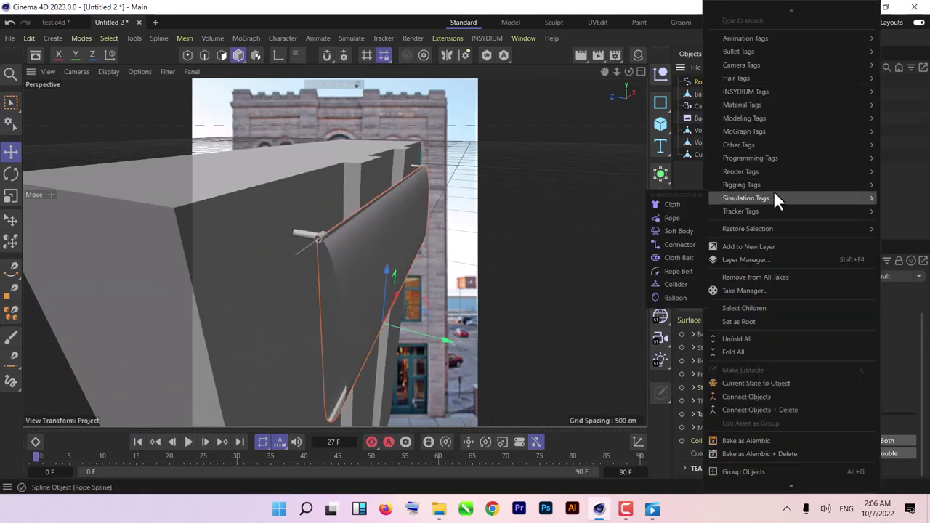
pyautogui.click(666, 217)
pyautogui.keyDown('alt'); pyautogui.moveTo(492, 238); pyautogui.dragTo(369, 209); pyautogui.keyUp('alt')
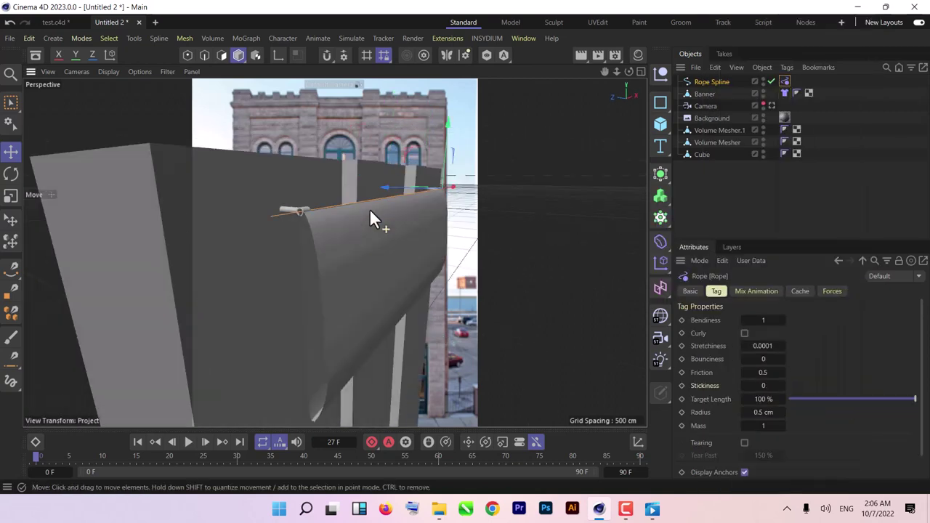
pyautogui.click(188, 442)
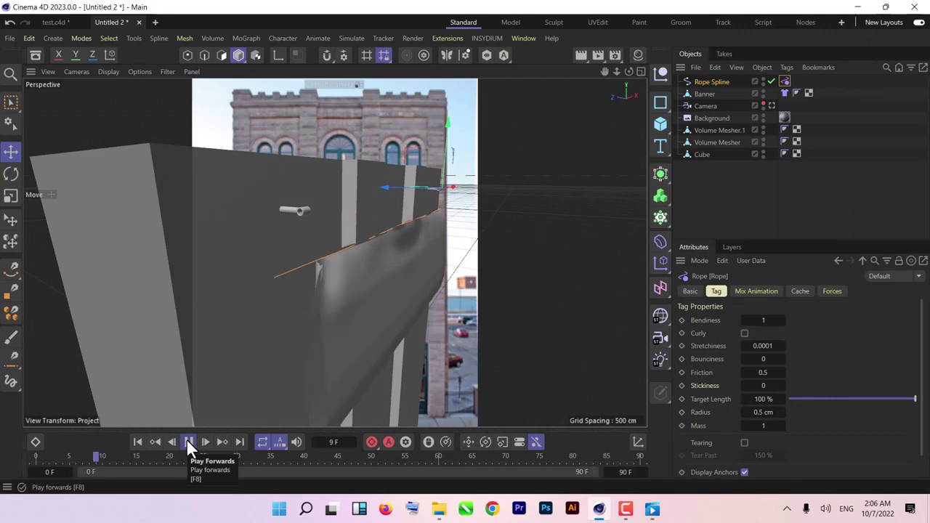
pyautogui.click(187, 442)
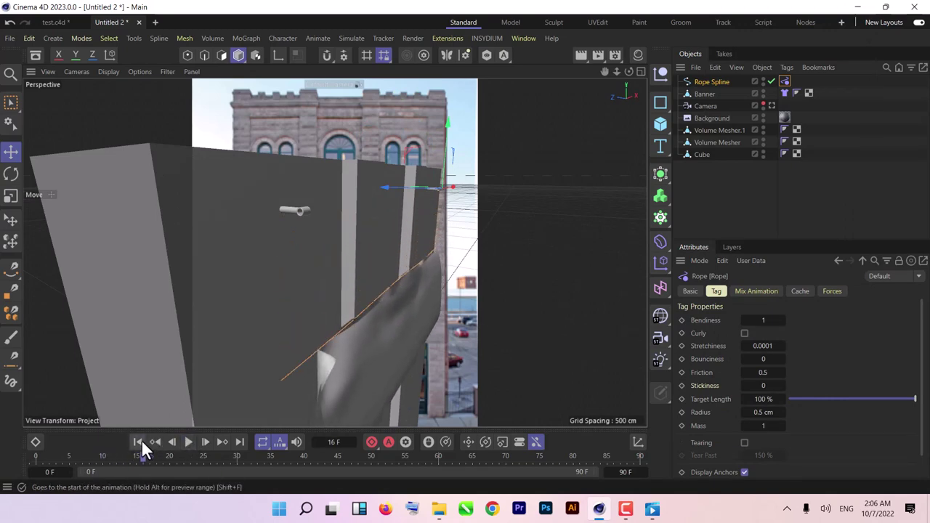
pyautogui.click(141, 443)
# Select Volume Mesher and Volume Mesher.1 together.
pyautogui.click(283, 212)
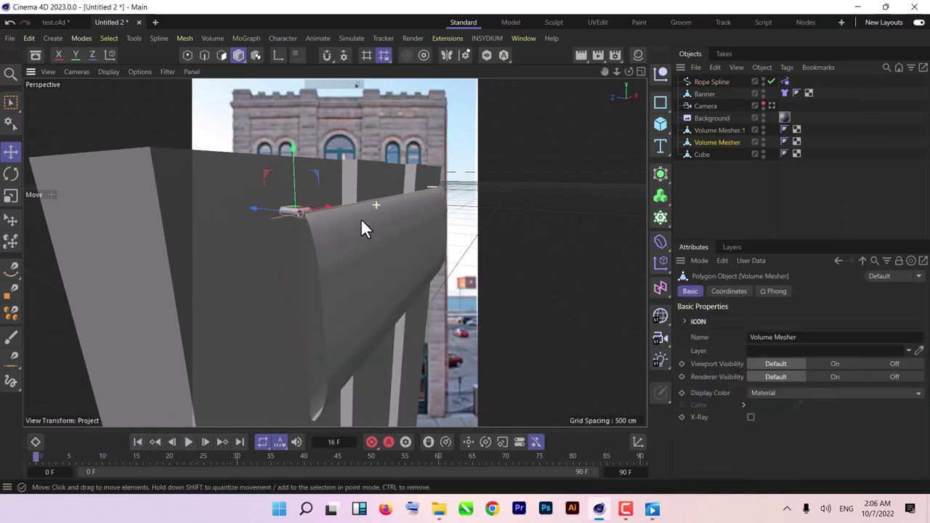
pyautogui.keyDown('alt'); pyautogui.moveTo(363, 225); pyautogui.dragTo(600, 188); pyautogui.keyUp('alt')
pyautogui.keyDown('shift'); pyautogui.click(574, 161); pyautogui.keyUp('shift')
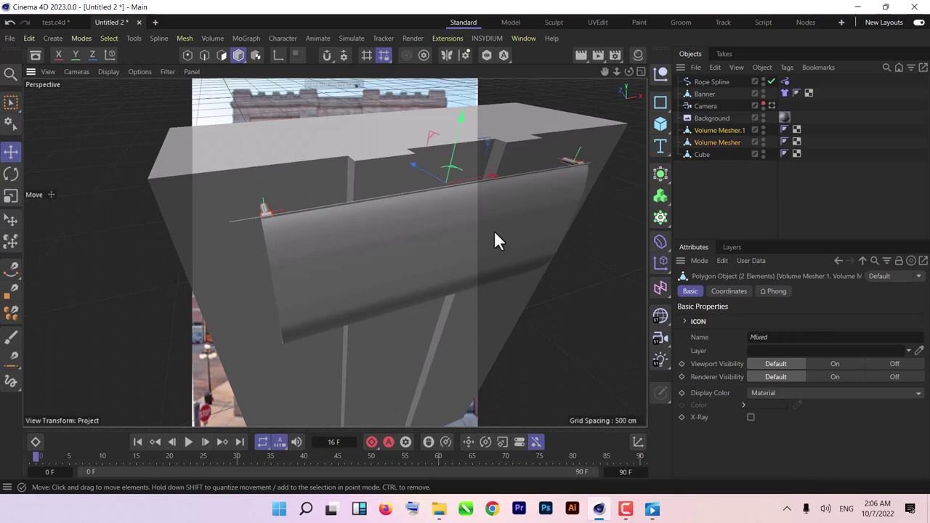
# Add Collider simulation tags to Cube, Volume Mesher and Volume Mesher.1.
pyautogui.click(358, 227)
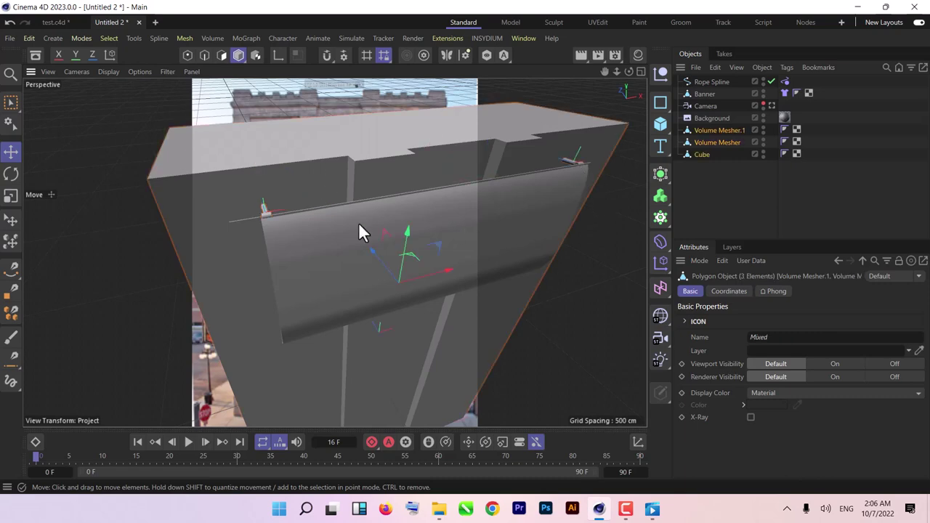
pyautogui.rightClick(713, 154)
pyautogui.moveTo(774, 198)
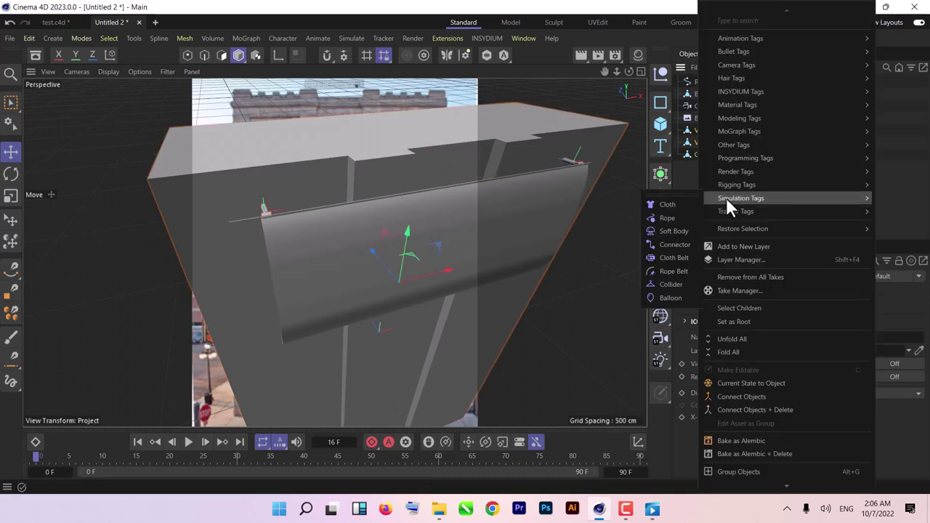
pyautogui.click(681, 286)
pyautogui.rightClick(713, 142)
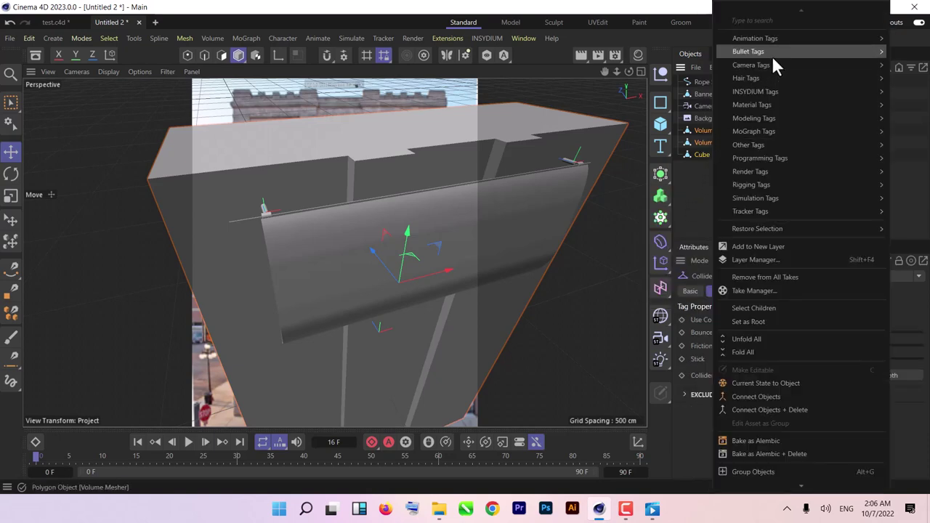
pyautogui.moveTo(755, 54)
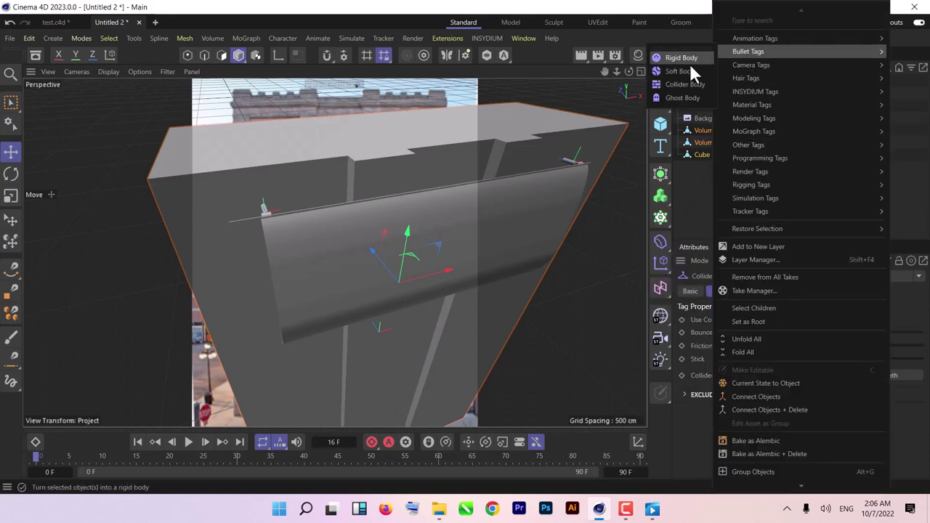
pyautogui.moveTo(772, 201)
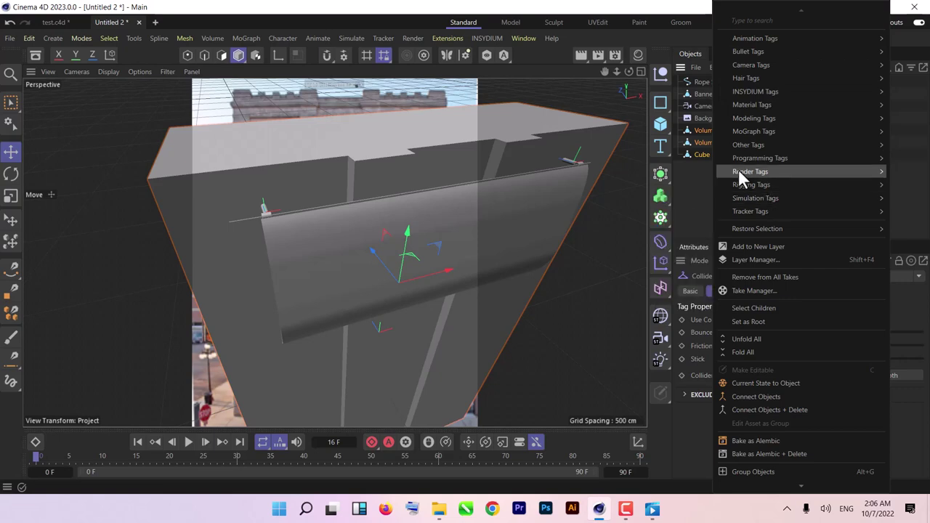
pyautogui.moveTo(886, 133)
pyautogui.click(921, 193)
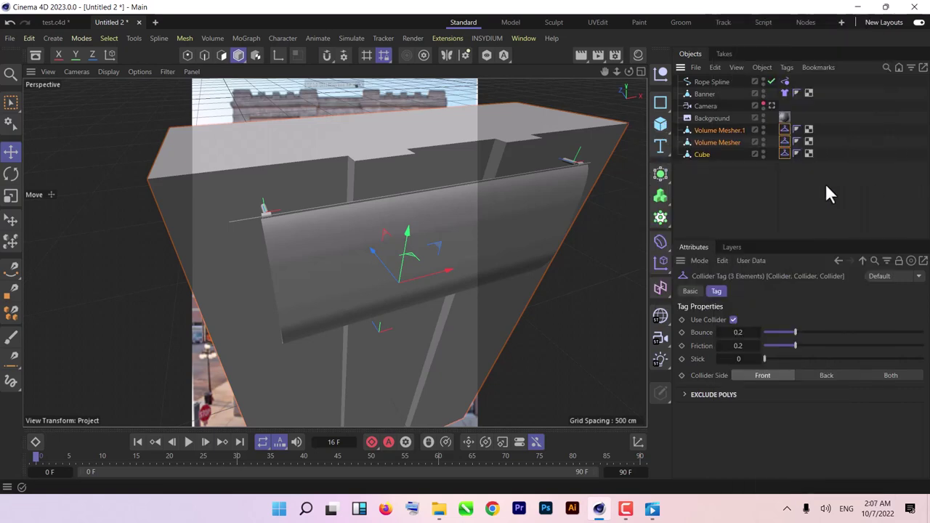
# Play the simulation to frame 10 to test collisions, then rewind to frame 0.
pyautogui.keyDown('alt'); pyautogui.moveTo(434, 258); pyautogui.dragTo(461, 250); pyautogui.keyUp('alt')
pyautogui.keyDown('alt'); pyautogui.moveTo(387, 255); pyautogui.dragTo(376, 271); pyautogui.keyUp('alt')
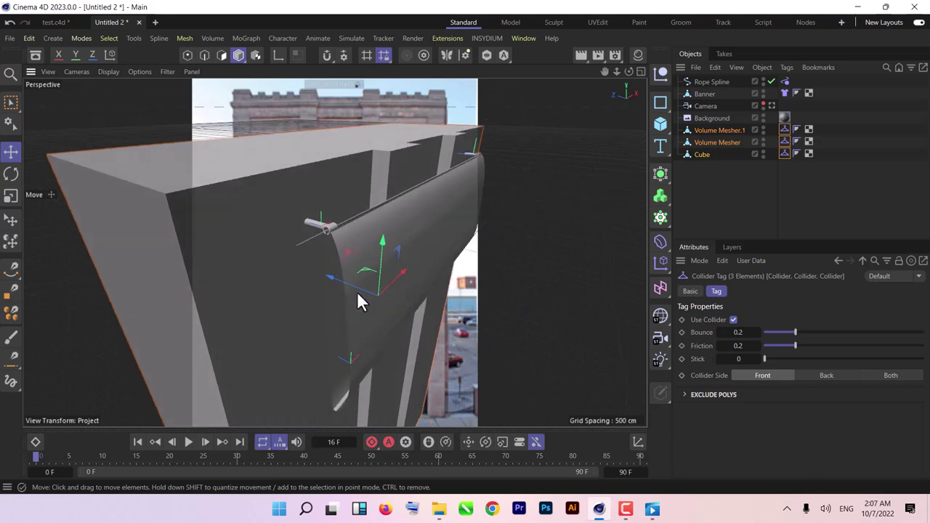
pyautogui.click(186, 443)
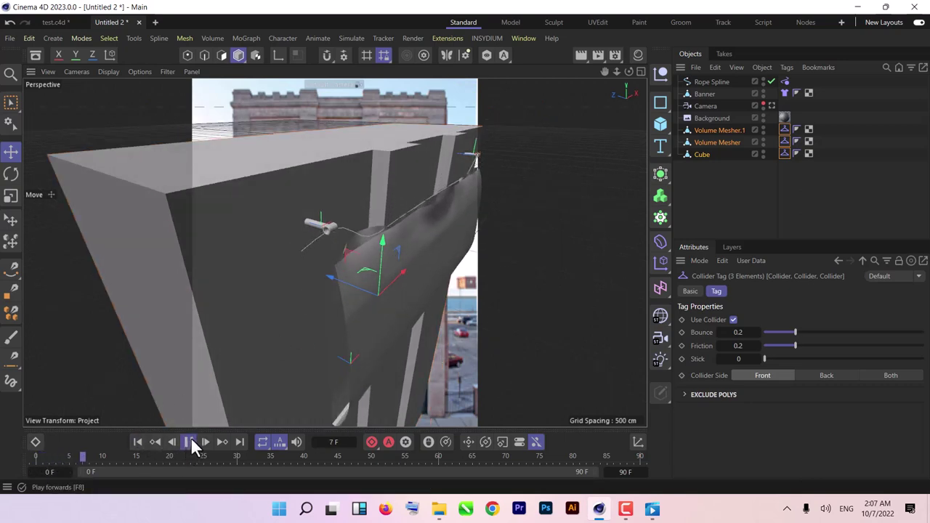
pyautogui.click(188, 443)
pyautogui.keyDown('alt'); pyautogui.moveTo(320, 247); pyautogui.dragTo(230, 177); pyautogui.keyUp('alt')
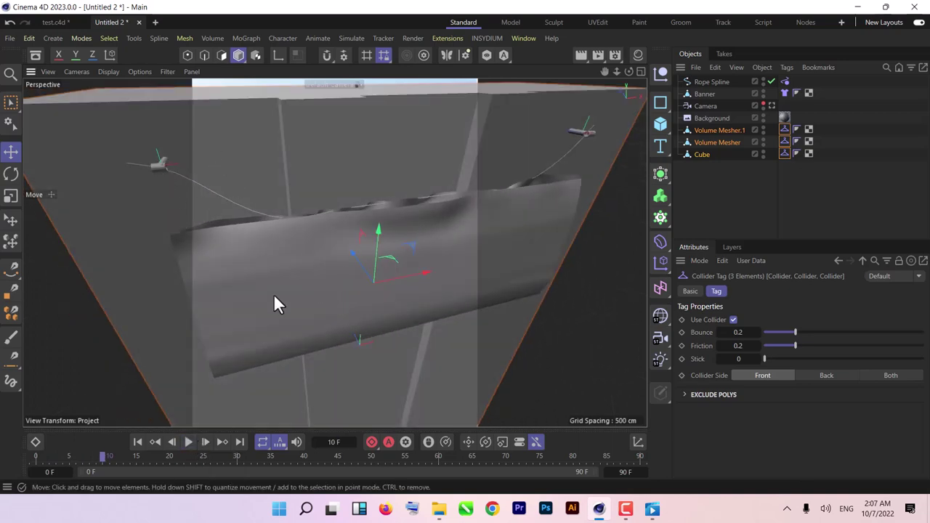
pyautogui.click(138, 441)
pyautogui.keyDown('alt'); pyautogui.moveTo(229, 174); pyautogui.dragTo(341, 186); pyautogui.keyUp('alt')
pyautogui.click(704, 93)
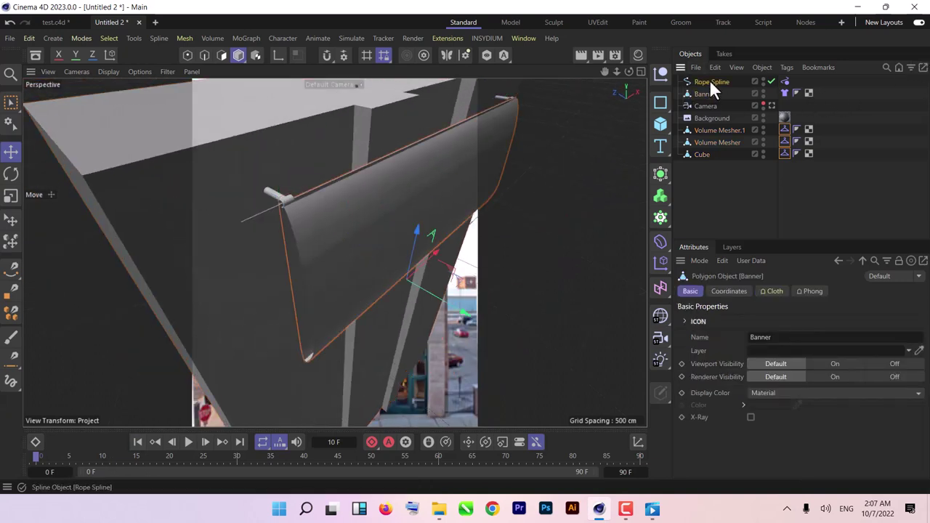
pyautogui.click(711, 83)
pyautogui.click(188, 56)
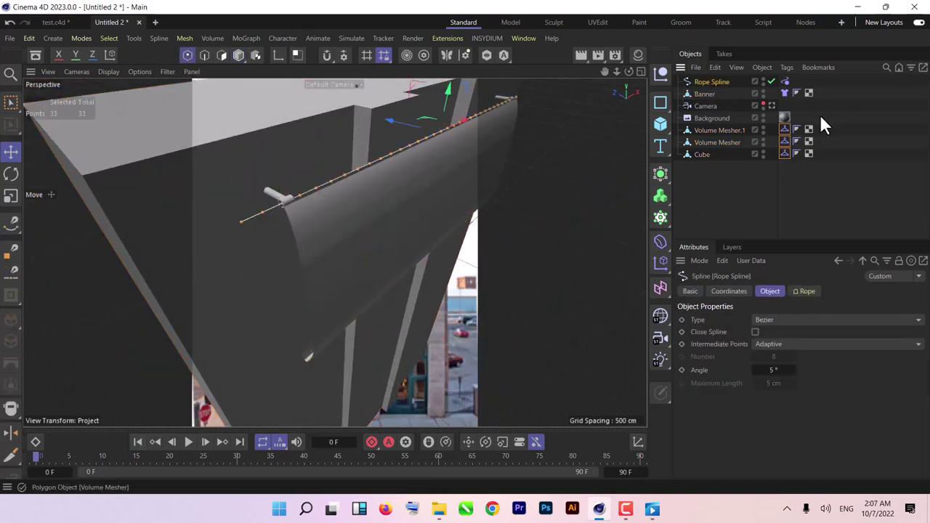
pyautogui.click(785, 82)
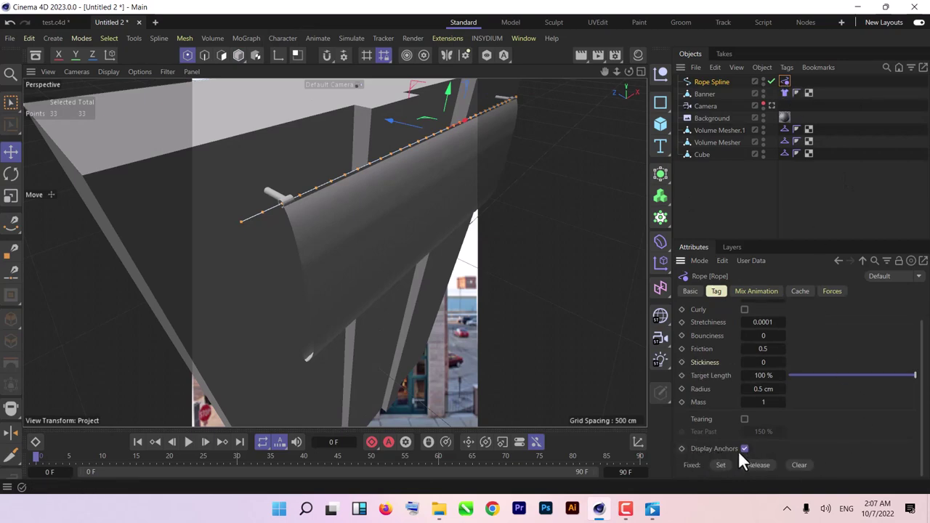
pyautogui.keyDown('alt'); pyautogui.moveTo(135, 177); pyautogui.dragTo(245, 206); pyautogui.keyUp('alt')
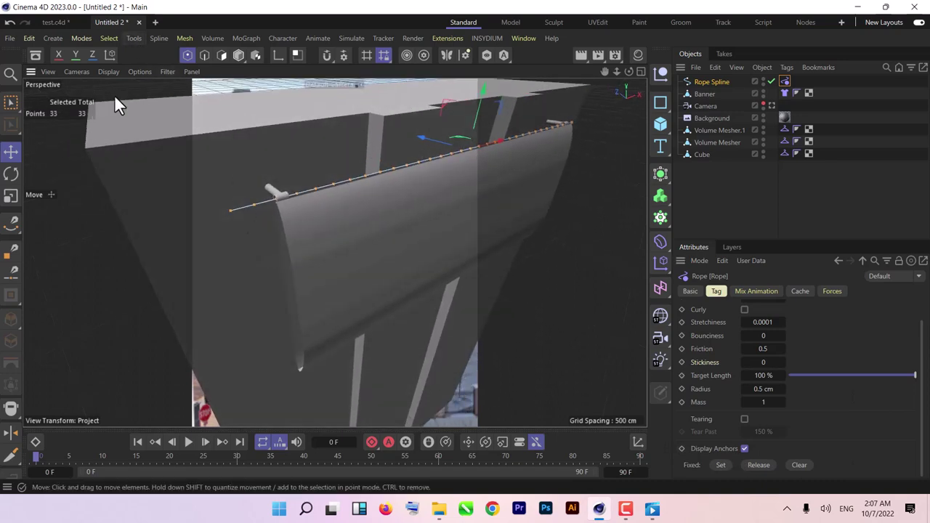
pyautogui.moveTo(11, 102); pyautogui.dragTo(45, 116)
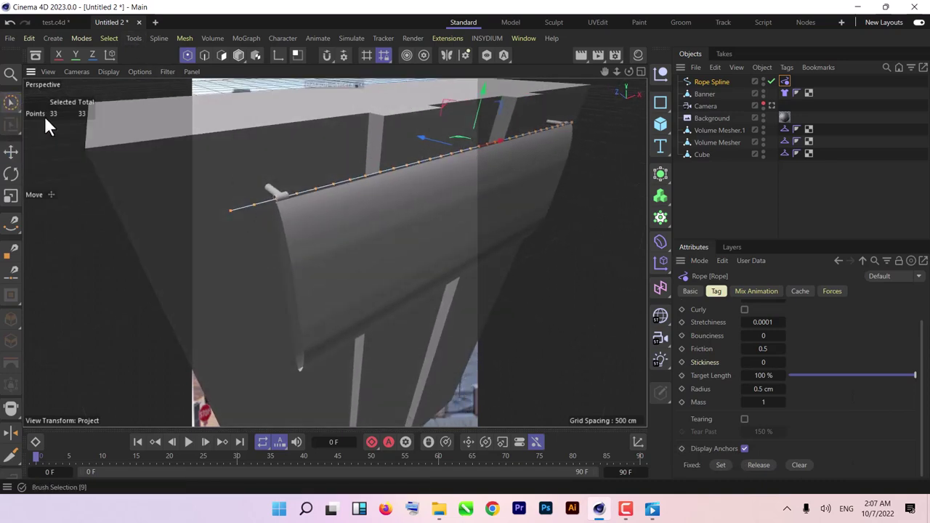
pyautogui.click(216, 233)
pyautogui.click(244, 212)
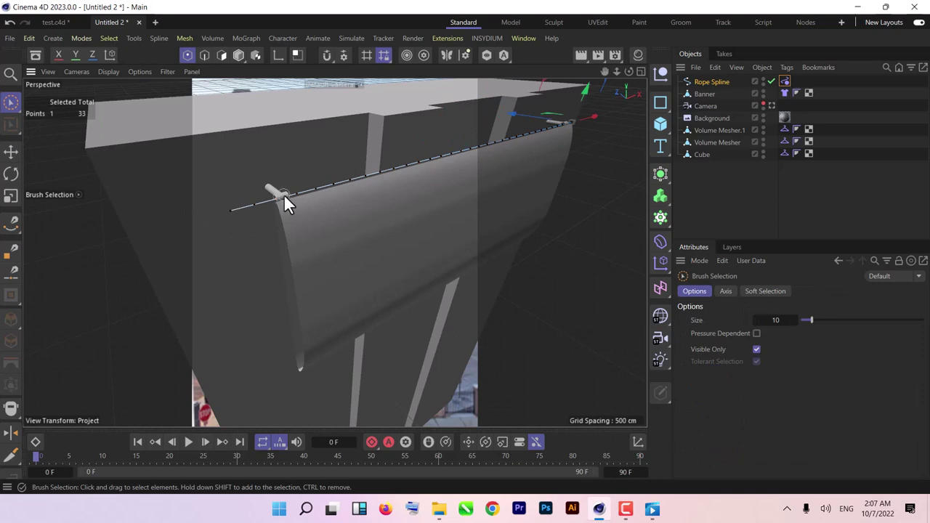
pyautogui.moveTo(282, 204)
pyautogui.keyDown('alt'); pyautogui.mouseDown()
pyautogui.moveTo(322, 235)
pyautogui.moveTo(399, 145)
pyautogui.moveTo(376, 178)
pyautogui.moveTo(249, 232)
pyautogui.moveTo(573, 182)
pyautogui.moveTo(493, 186)
pyautogui.moveTo(423, 219)
pyautogui.moveTo(405, 251)
pyautogui.moveTo(430, 276)
pyautogui.moveTo(311, 272)
pyautogui.moveTo(177, 146)
pyautogui.moveTo(286, 200)
pyautogui.mouseUp(); pyautogui.keyUp('alt')
pyautogui.click(380, 224)
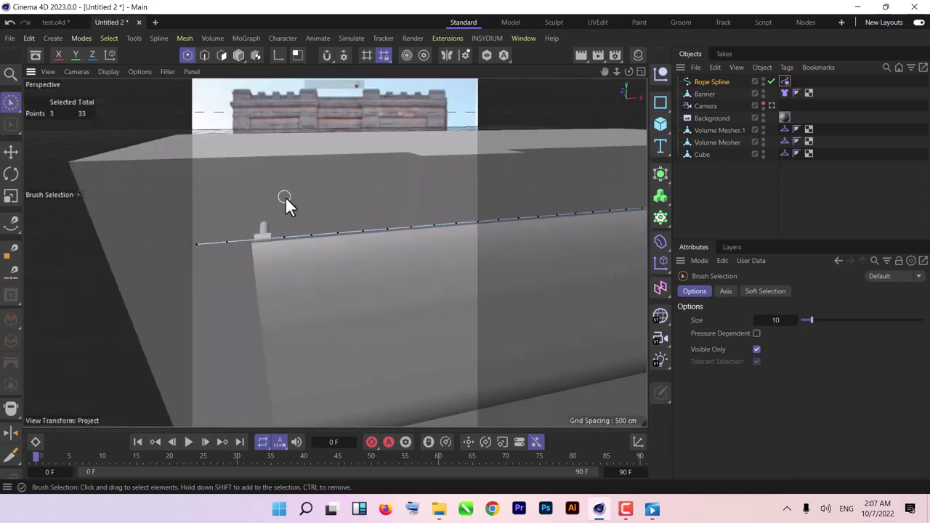
pyautogui.keyDown('alt'); pyautogui.moveTo(260, 254); pyautogui.dragTo(283, 241); pyautogui.keyUp('alt')
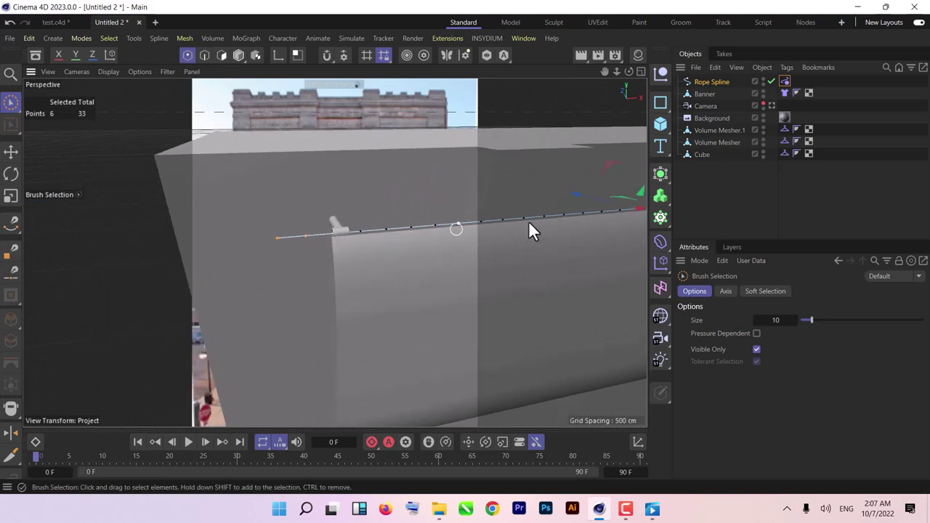
pyautogui.click(782, 78)
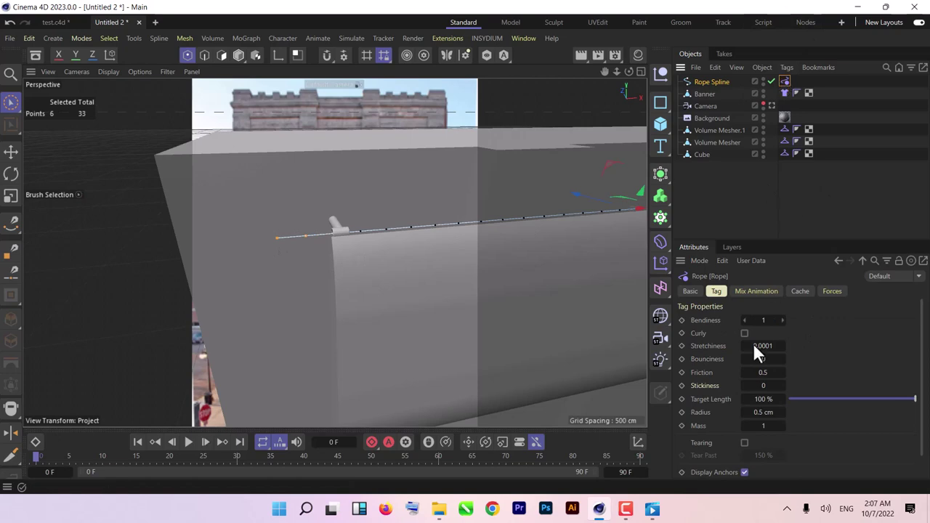
pyautogui.scroll(-2, 771, 377)
pyautogui.click(720, 466)
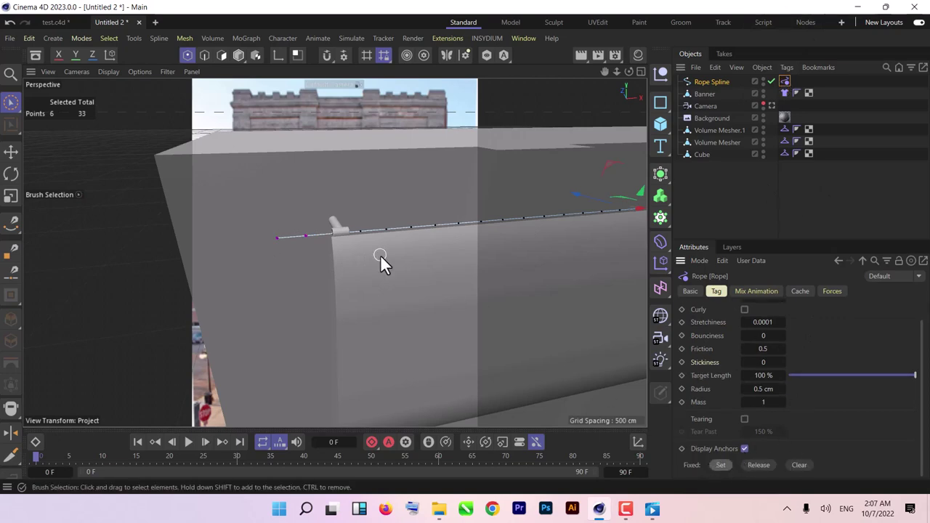
pyautogui.keyDown('alt'); pyautogui.moveTo(380, 254); pyautogui.dragTo(356, 230); pyautogui.keyUp('alt')
pyautogui.keyDown('alt'); pyautogui.moveTo(326, 191); pyautogui.dragTo(359, 183); pyautogui.keyUp('alt')
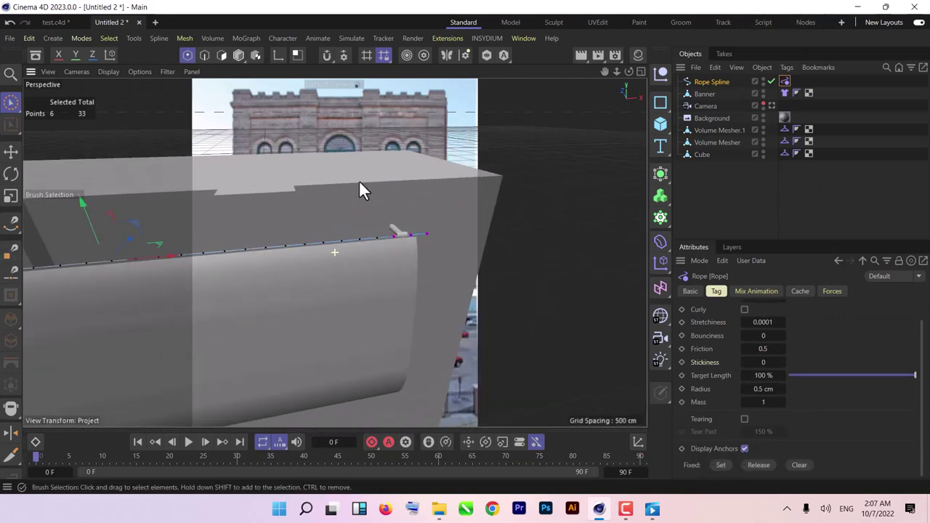
pyautogui.keyDown('alt'); pyautogui.moveTo(348, 234); pyautogui.dragTo(320, 234); pyautogui.keyUp('alt')
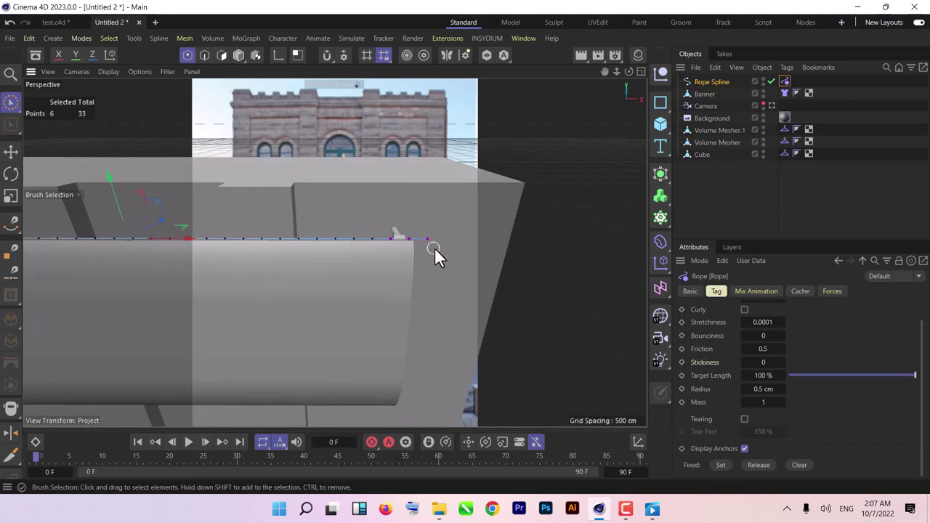
pyautogui.keyDown('alt'); pyautogui.moveTo(434, 247); pyautogui.dragTo(340, 245); pyautogui.keyUp('alt')
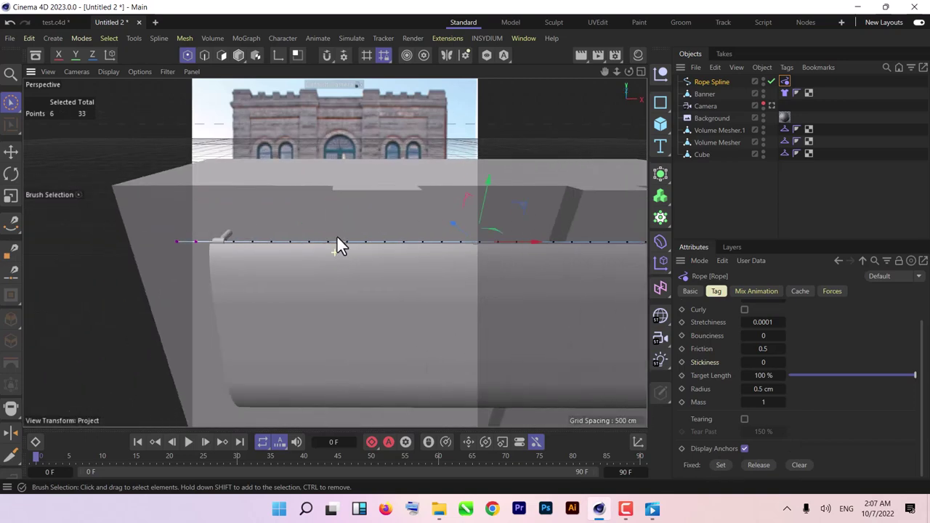
pyautogui.keyDown('alt'); pyautogui.moveTo(242, 255); pyautogui.dragTo(340, 245); pyautogui.keyUp('alt')
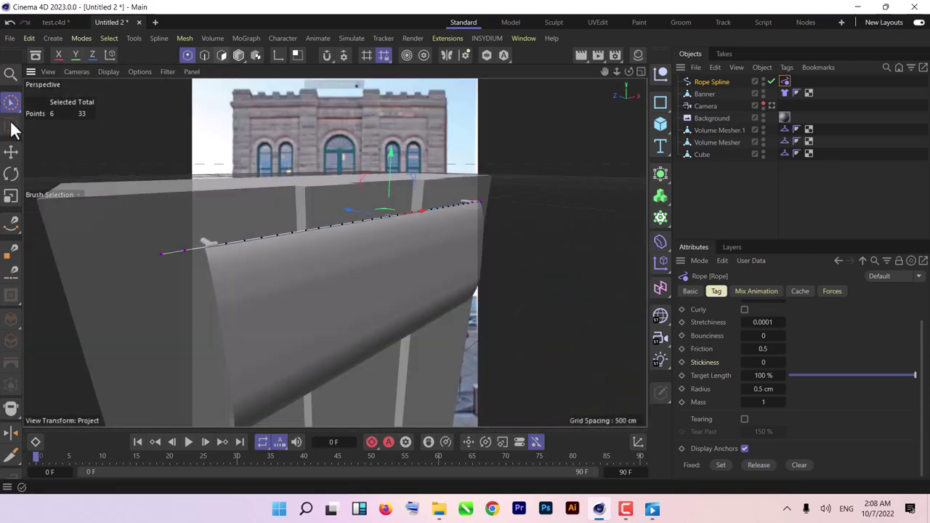
pyautogui.keyDown('alt'); pyautogui.moveTo(332, 265); pyautogui.dragTo(234, 266); pyautogui.keyUp('alt')
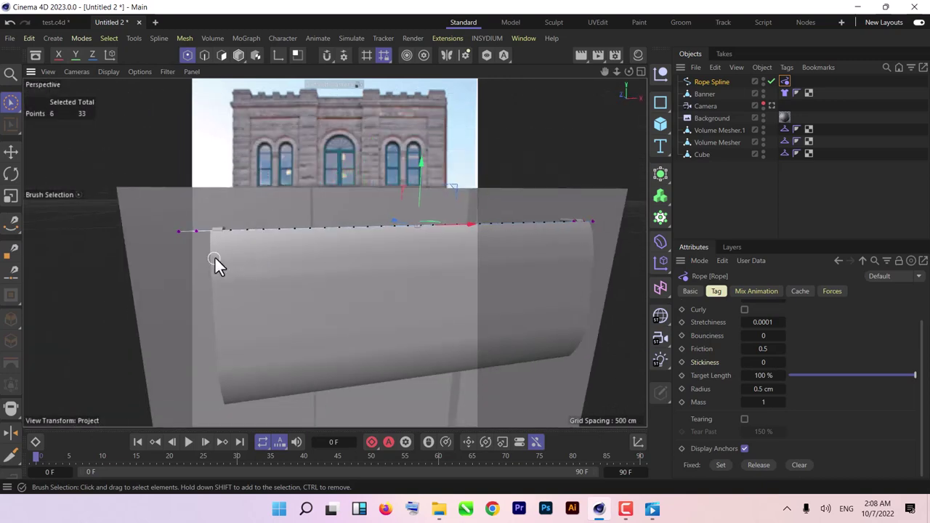
pyautogui.scroll(2, 219, 260)
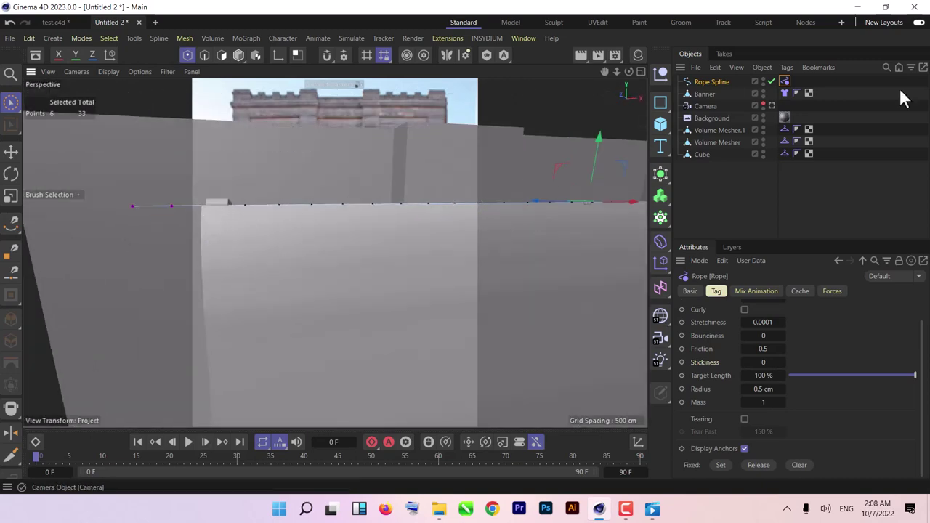
# Scale the Banner down to about 81%.
pyautogui.click(706, 93)
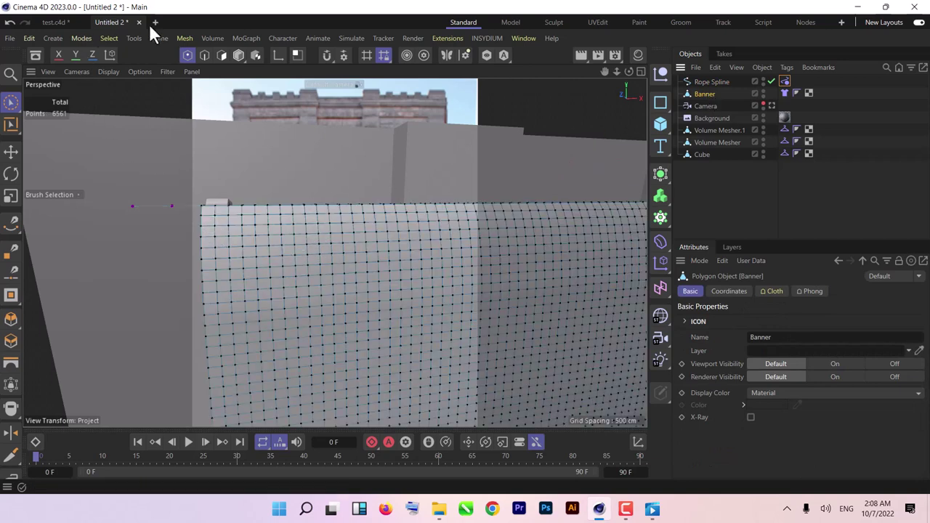
pyautogui.click(237, 54)
pyautogui.scroll(-5, 272, 168)
pyautogui.press('t')
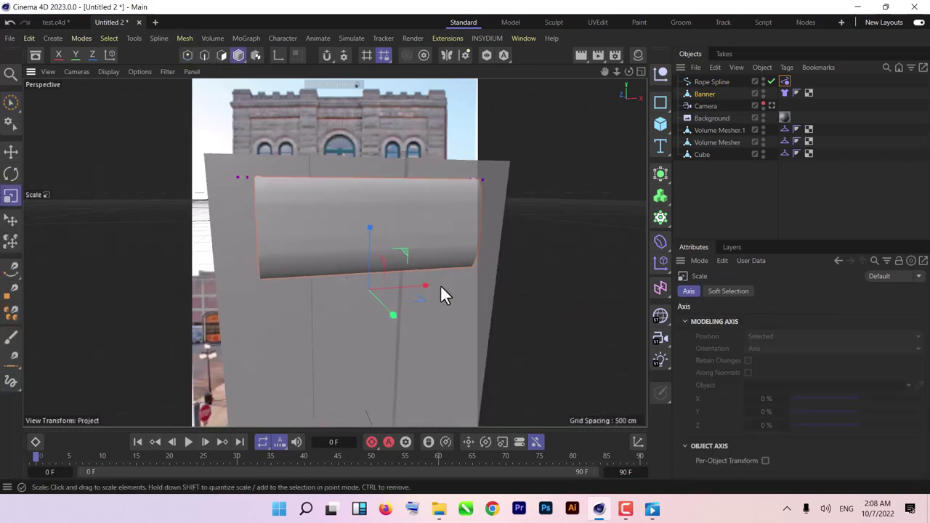
pyautogui.moveTo(440, 285); pyautogui.dragTo(415, 288)
# In the Front view, shift the banner slightly left along X.
pyautogui.press('F5')
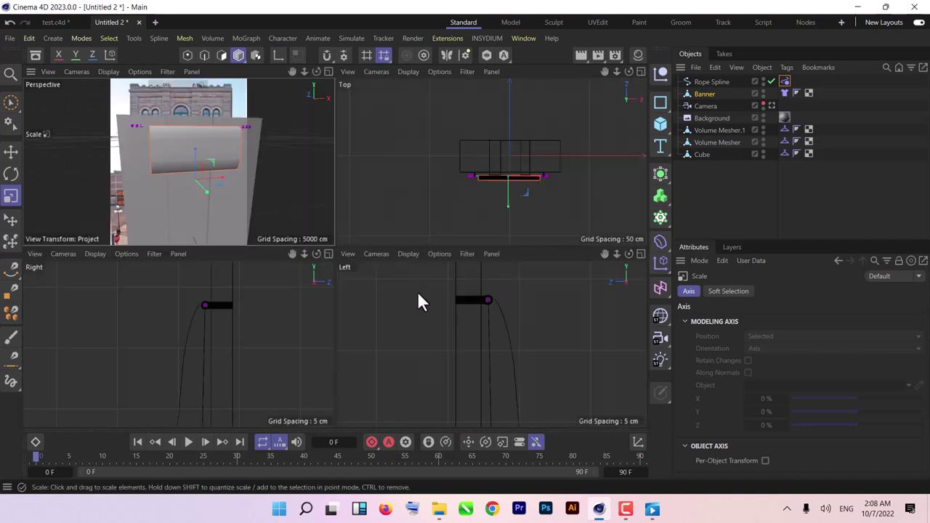
pyautogui.middleClick(429, 303)
pyautogui.click(86, 72)
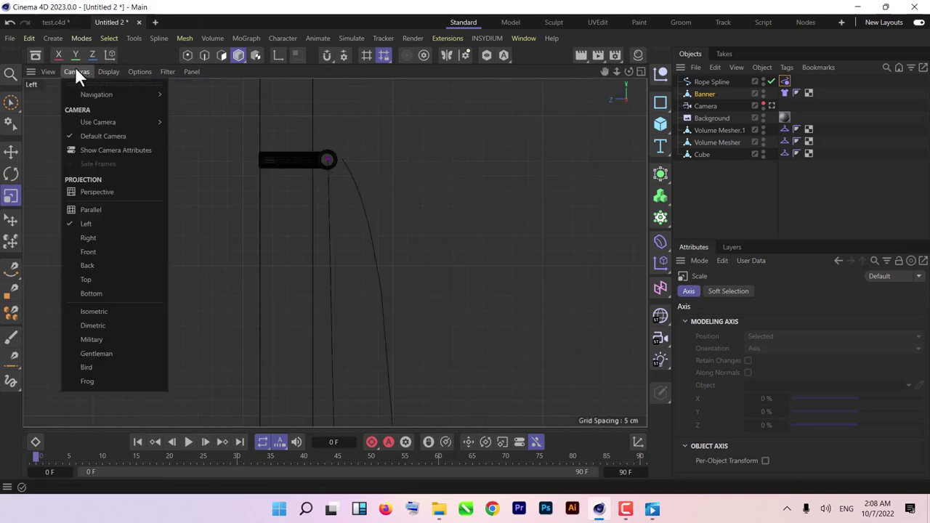
pyautogui.click(103, 252)
pyautogui.scroll(10, 355, 154)
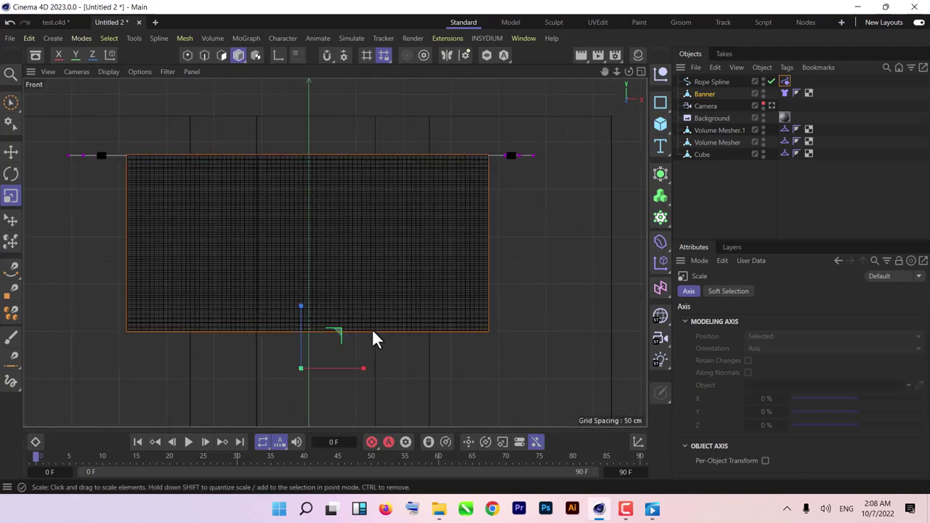
pyautogui.press('e')
pyautogui.moveTo(354, 368); pyautogui.dragTo(351, 366)
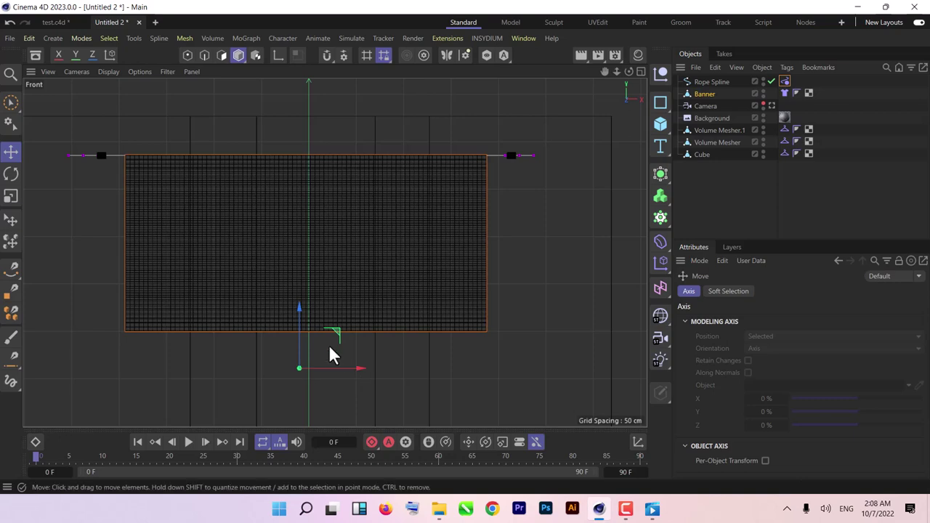
# Test-play the cloth simulation to frame 50, then rewind to frame 0.
pyautogui.middleClick(365, 369)
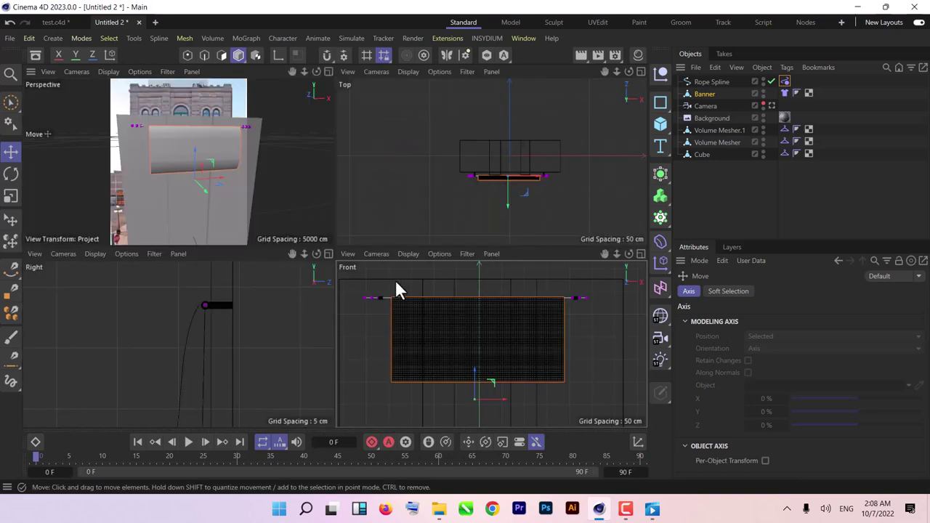
pyautogui.middleClick(150, 170)
pyautogui.keyDown('alt'); pyautogui.moveTo(331, 234); pyautogui.dragTo(256, 337); pyautogui.keyUp('alt')
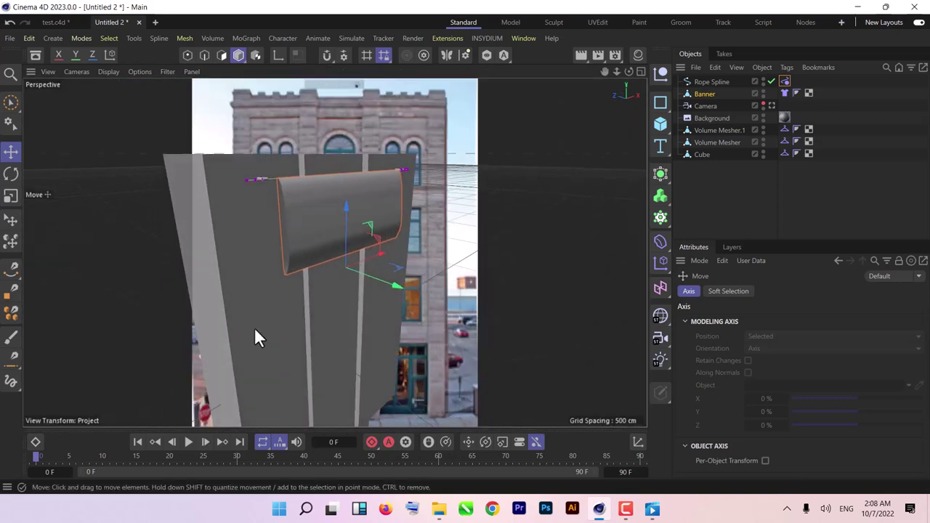
pyautogui.click(188, 442)
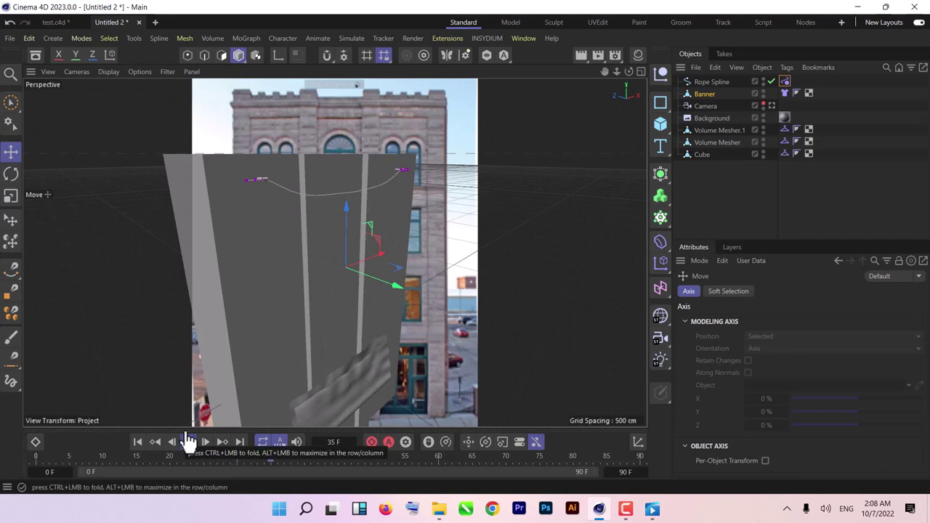
pyautogui.click(188, 442)
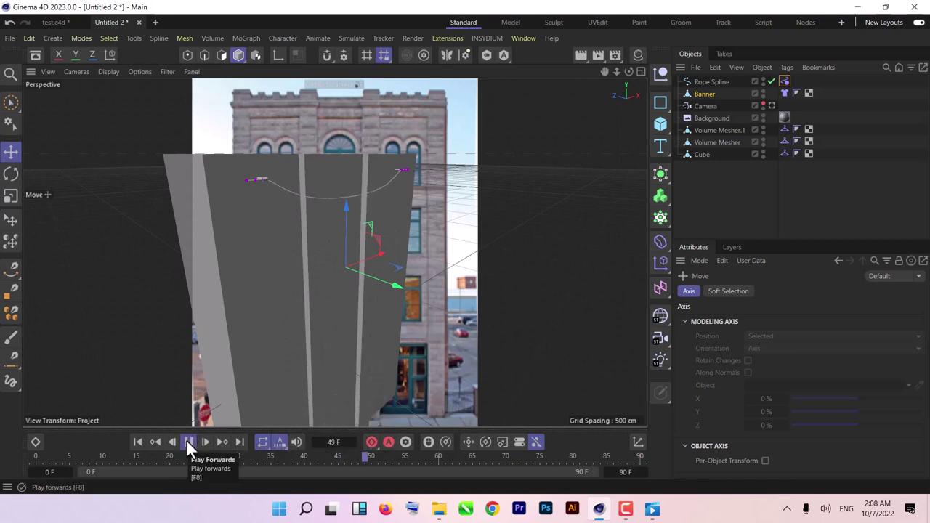
pyautogui.click(138, 442)
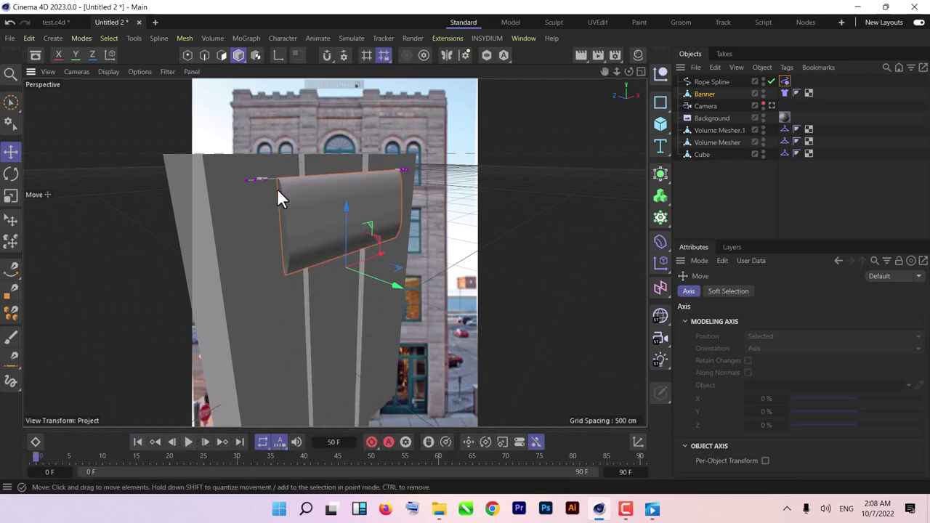
pyautogui.keyDown('alt'); pyautogui.moveTo(277, 188); pyautogui.dragTo(224, 193); pyautogui.keyUp('alt')
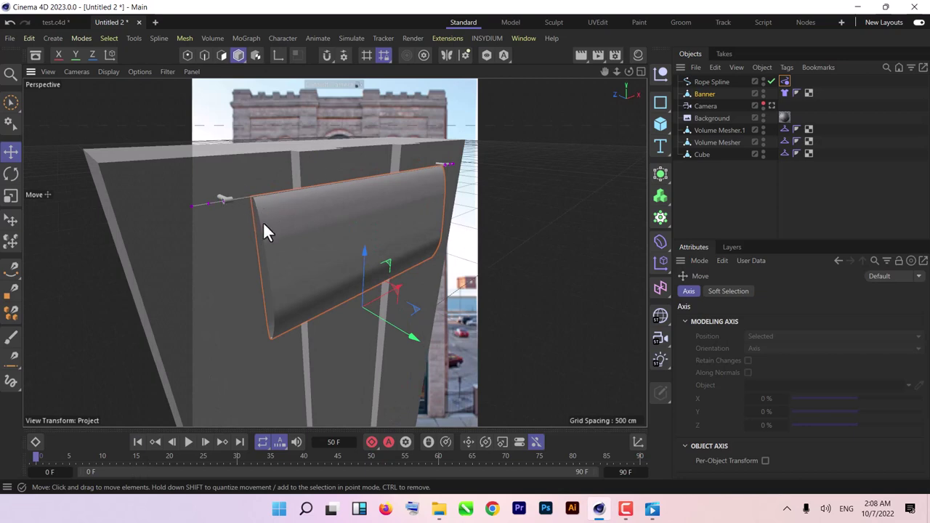
pyautogui.keyDown('alt'); pyautogui.moveTo(290, 178); pyautogui.dragTo(370, 220); pyautogui.keyUp('alt')
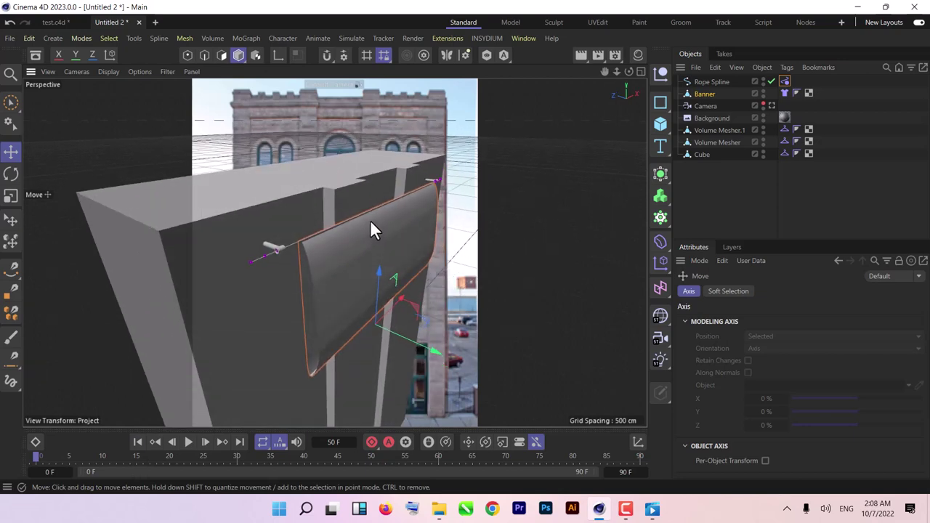
# Add a Connector simulation tag to Banner with Always Draw enabled.
pyautogui.click(710, 93)
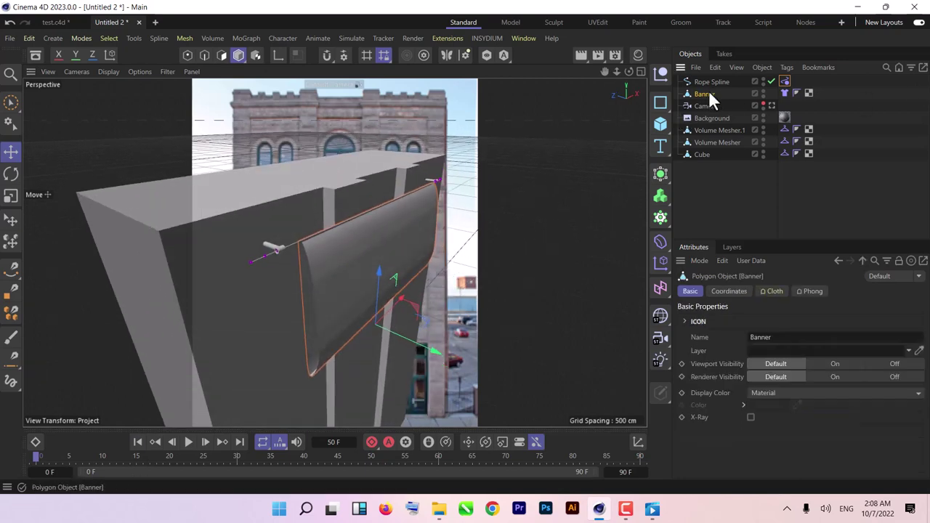
pyautogui.rightClick(710, 93)
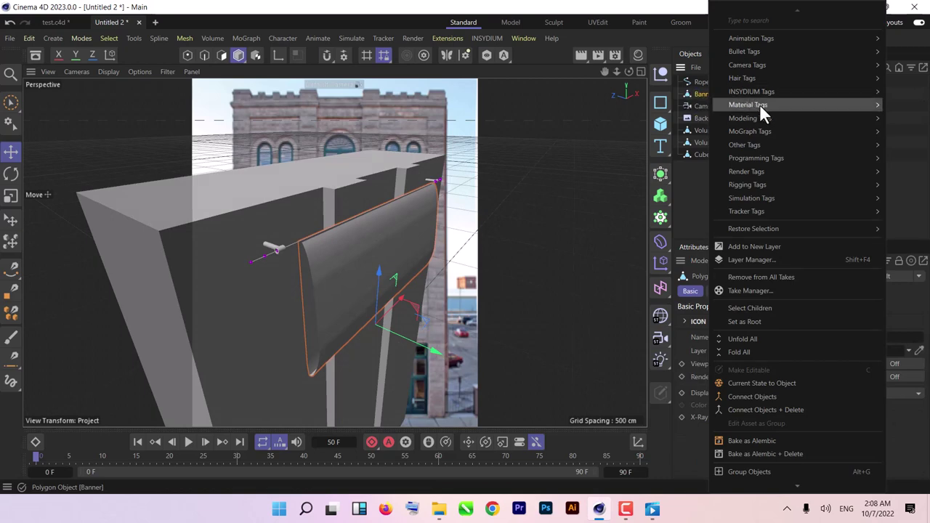
pyautogui.moveTo(782, 197)
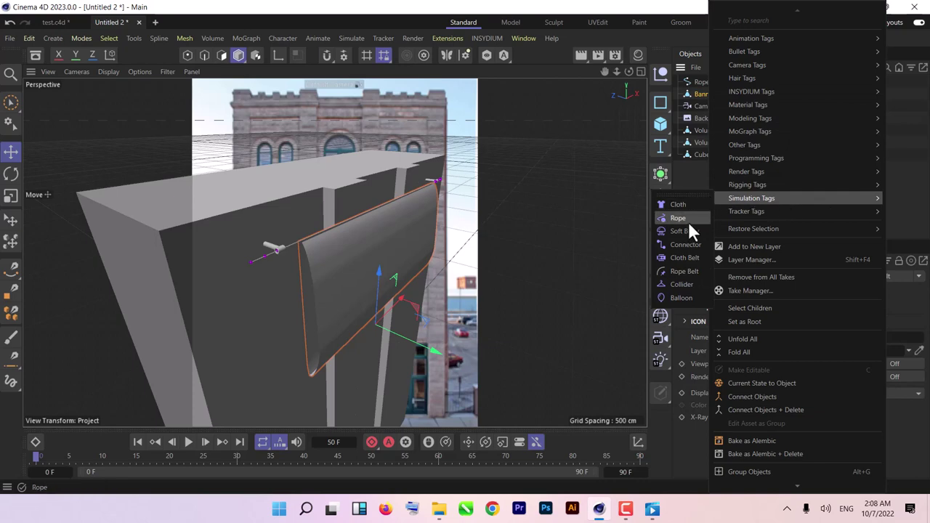
pyautogui.click(680, 244)
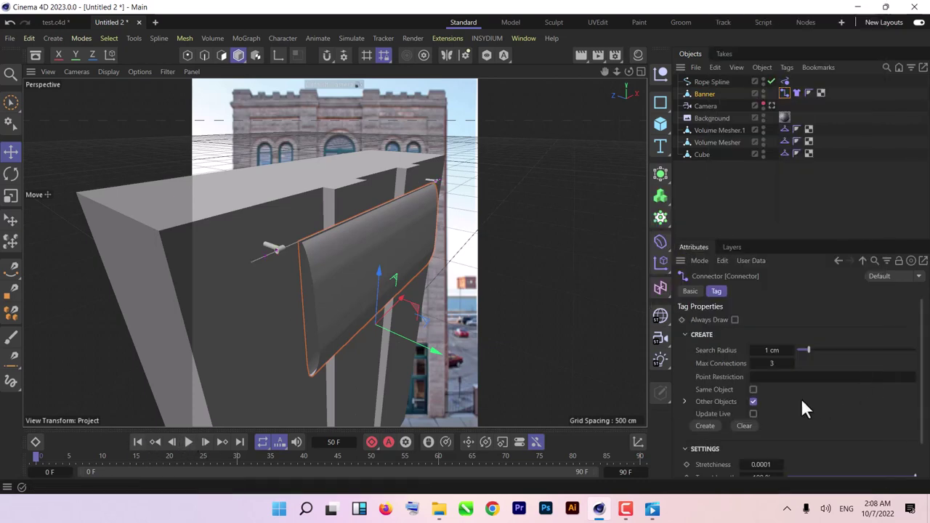
pyautogui.click(735, 320)
# Play the simulation to check the banner hanging, stopping at frame 38, then rewind.
pyautogui.keyDown('alt'); pyautogui.moveTo(304, 269); pyautogui.dragTo(174, 243); pyautogui.keyUp('alt')
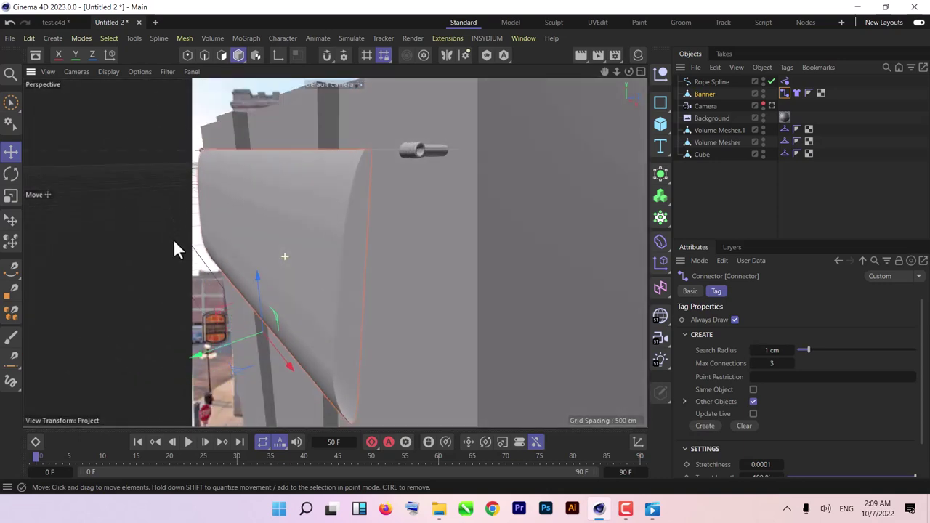
pyautogui.click(188, 445)
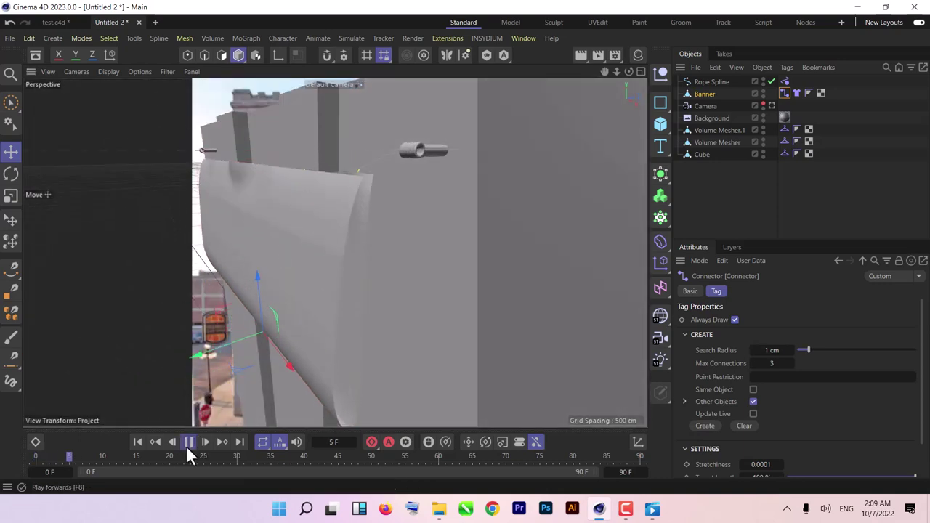
pyautogui.click(188, 442)
pyautogui.keyDown('alt'); pyautogui.moveTo(269, 296); pyautogui.dragTo(321, 290); pyautogui.keyUp('alt')
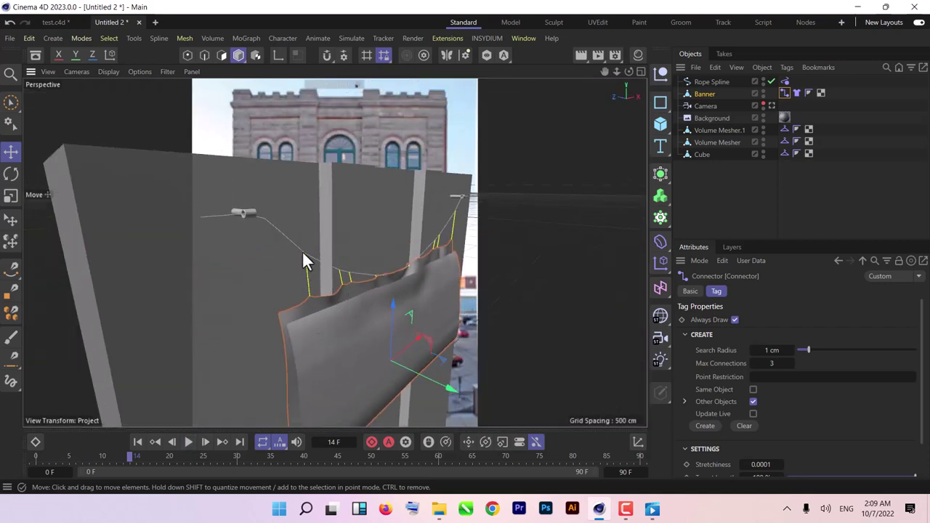
pyautogui.middleClick(384, 331)
pyautogui.middleClick(253, 197)
pyautogui.keyDown('alt'); pyautogui.moveTo(253, 197); pyautogui.dragTo(345, 261); pyautogui.keyUp('alt')
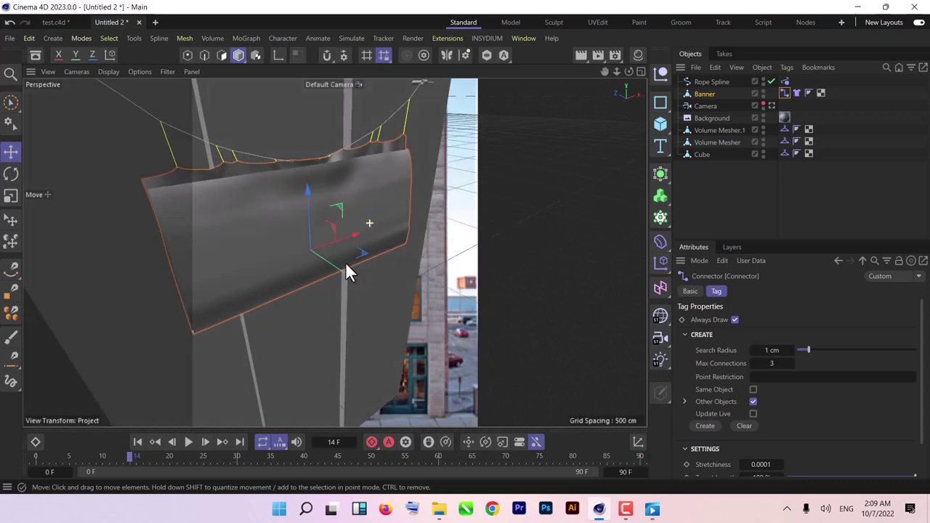
pyautogui.click(188, 441)
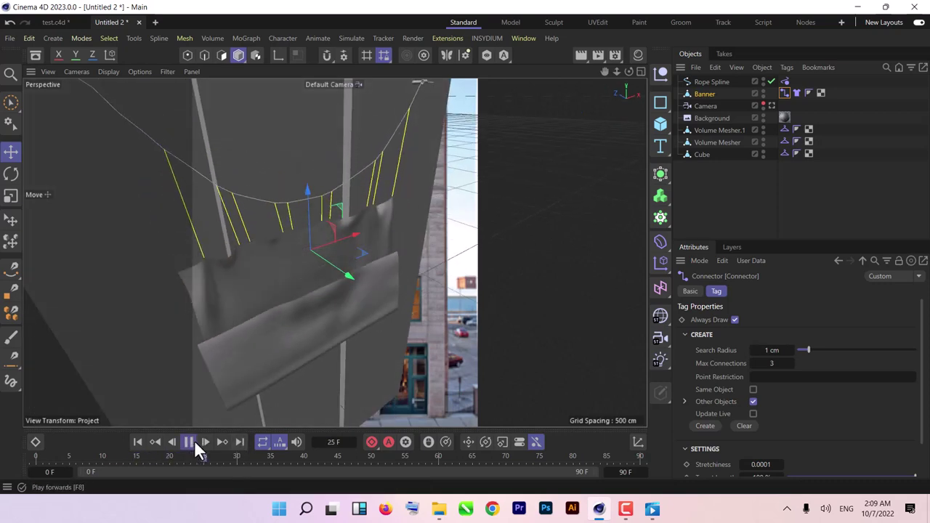
pyautogui.click(195, 440)
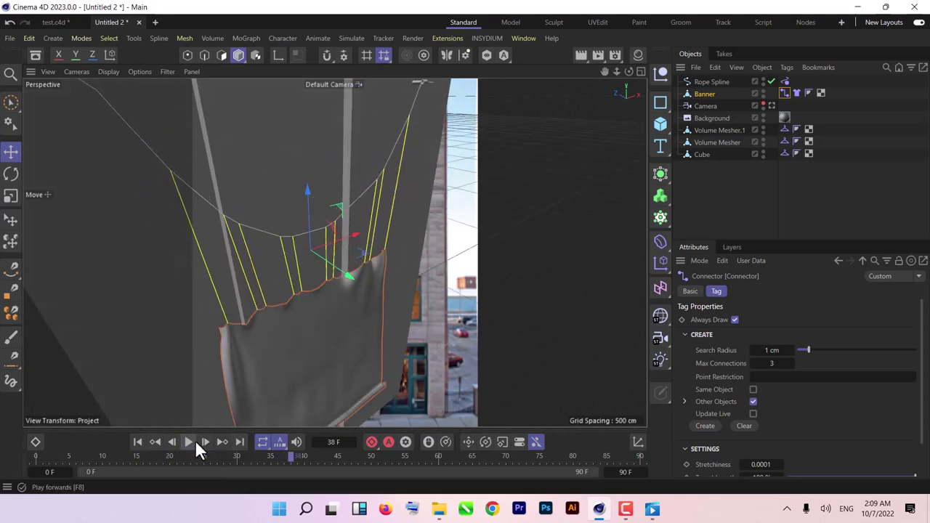
pyautogui.click(141, 440)
pyautogui.keyDown('alt'); pyautogui.moveTo(256, 160); pyautogui.dragTo(277, 262); pyautogui.keyUp('alt')
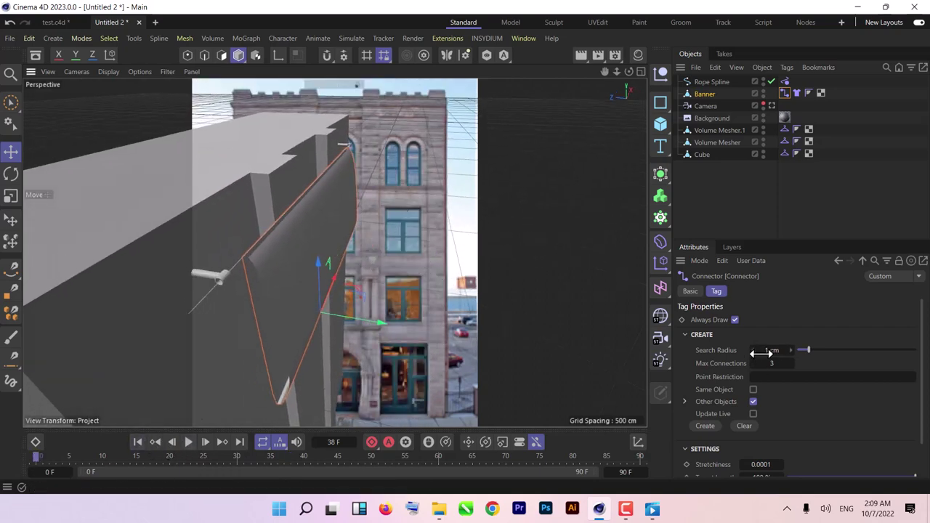
# Increase the Connector Search Radius and test-play the simulation to frame 25.
pyautogui.moveTo(770, 350); pyautogui.dragTo(879, 350)
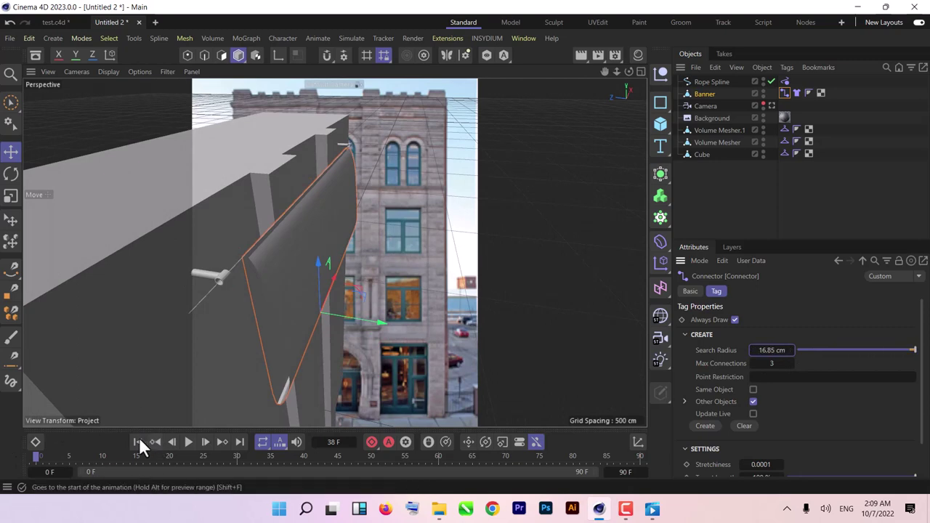
pyautogui.click(192, 442)
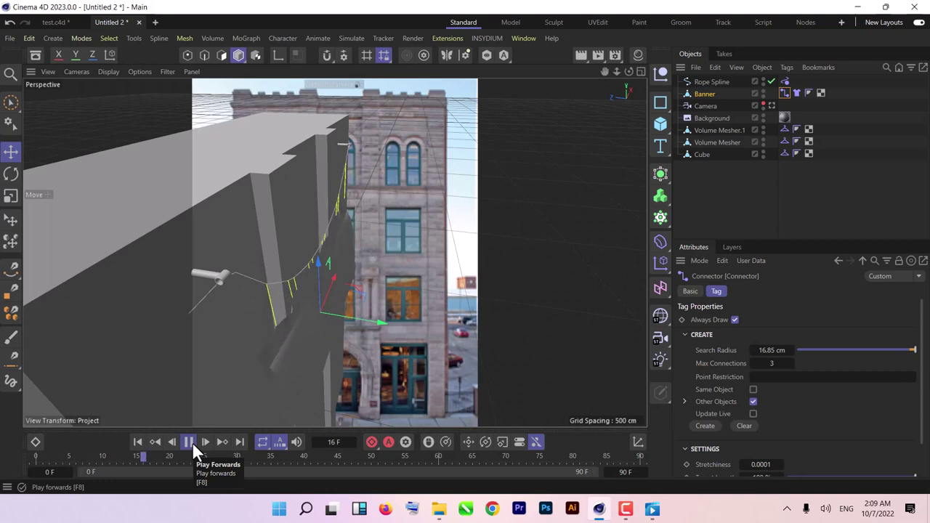
pyautogui.click(192, 442)
pyautogui.keyDown('alt'); pyautogui.moveTo(305, 359); pyautogui.dragTo(214, 339); pyautogui.keyUp('alt')
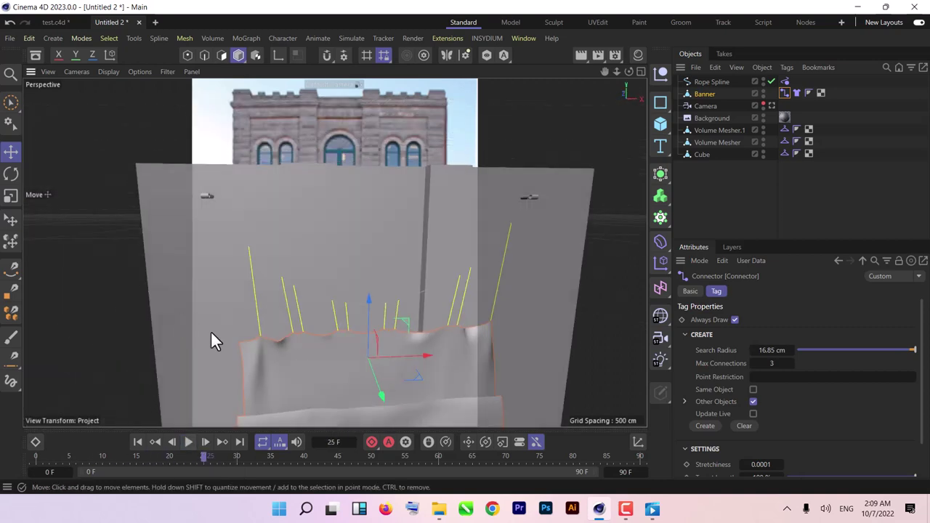
pyautogui.keyDown('alt'); pyautogui.moveTo(213, 339); pyautogui.dragTo(308, 202, button='right'); pyautogui.keyUp('alt')
pyautogui.keyDown('alt'); pyautogui.moveTo(308, 202); pyautogui.dragTo(404, 298); pyautogui.keyUp('alt')
# At frame 0, create the Connector links and replay to see the banner drape.
pyautogui.click(753, 350)
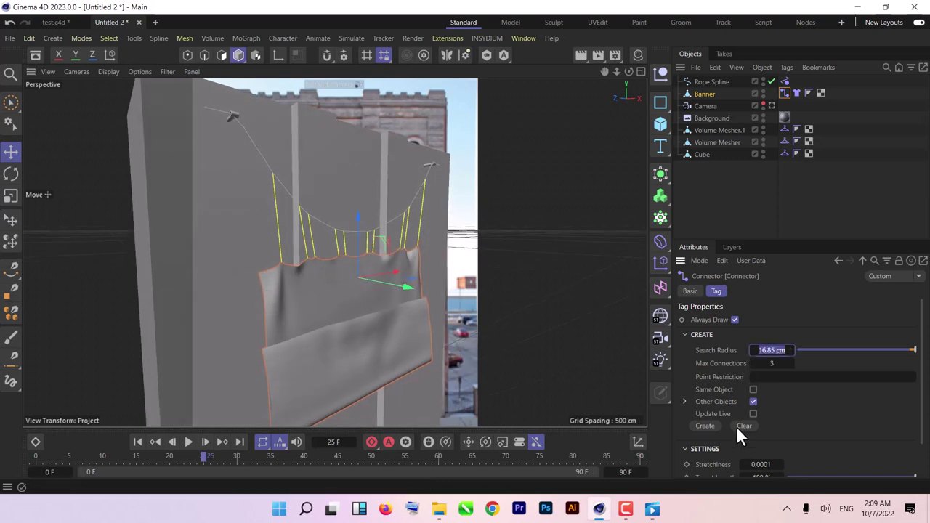
pyautogui.click(138, 442)
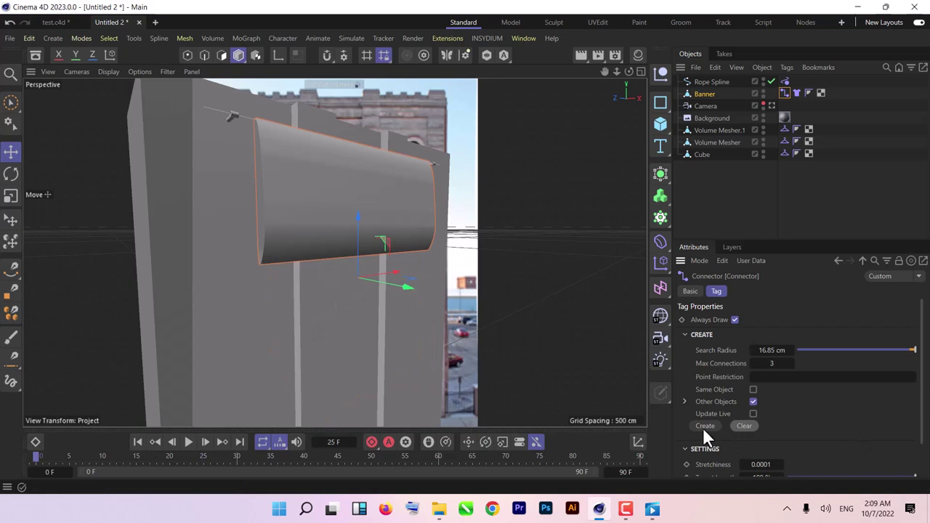
pyautogui.click(703, 427)
pyautogui.click(188, 442)
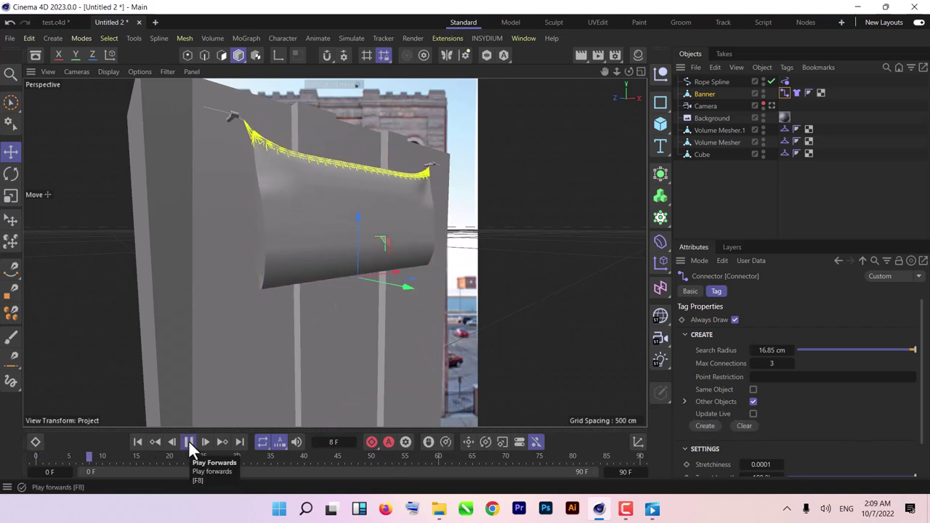
pyautogui.click(188, 442)
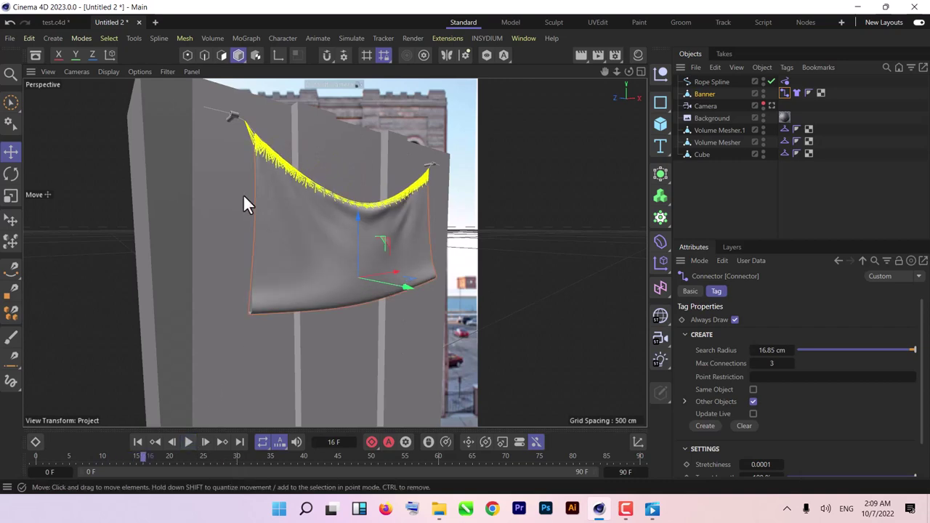
pyautogui.keyDown('alt'); pyautogui.moveTo(242, 193); pyautogui.dragTo(355, 243); pyautogui.keyUp('alt')
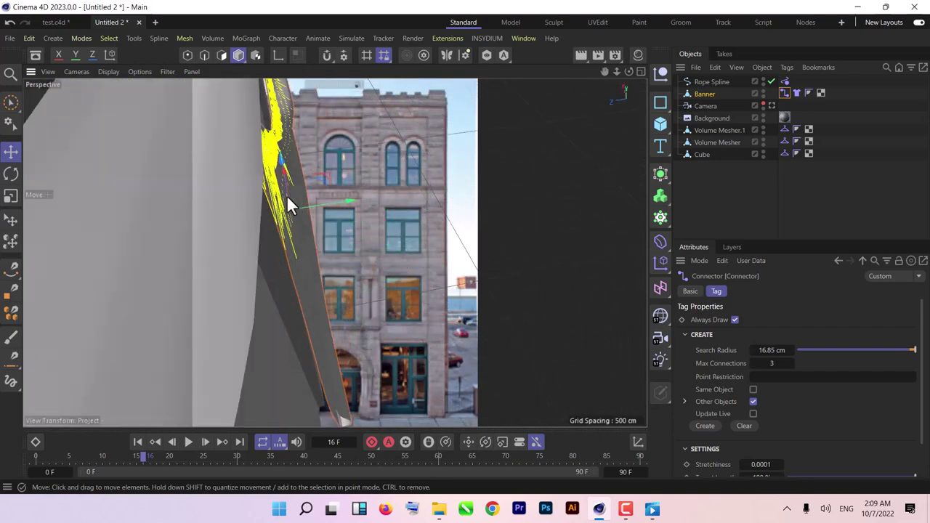
# Inspect the connector lines, rewind to the first frame, and clear the Connector links.
pyautogui.keyDown('alt'); pyautogui.moveTo(287, 195); pyautogui.dragTo(258, 242); pyautogui.keyUp('alt')
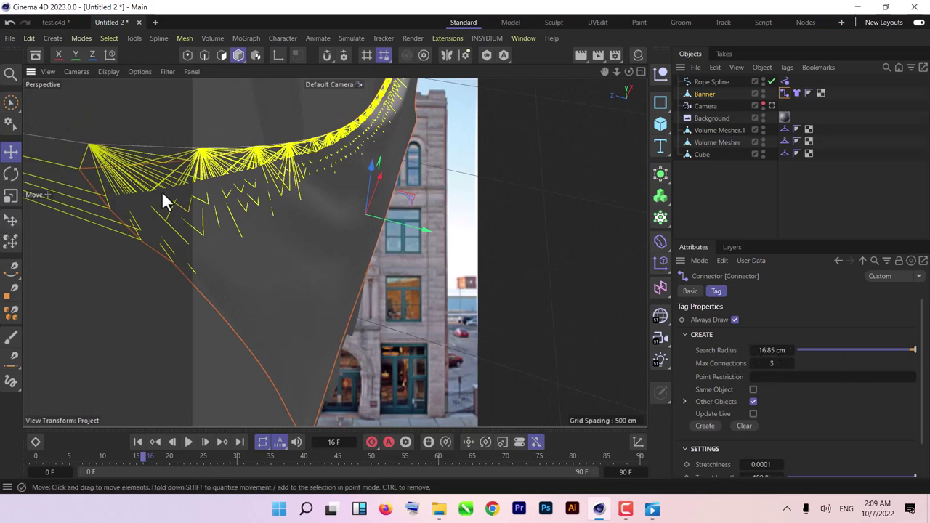
pyautogui.keyDown('alt'); pyautogui.moveTo(427, 295); pyautogui.dragTo(167, 217); pyautogui.keyUp('alt')
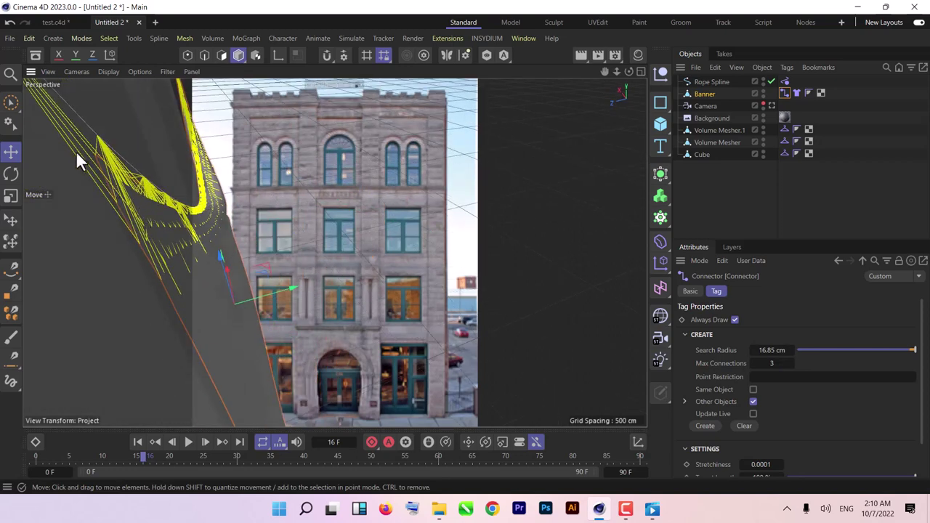
pyautogui.click(138, 442)
pyautogui.scroll(-5, 445, 335)
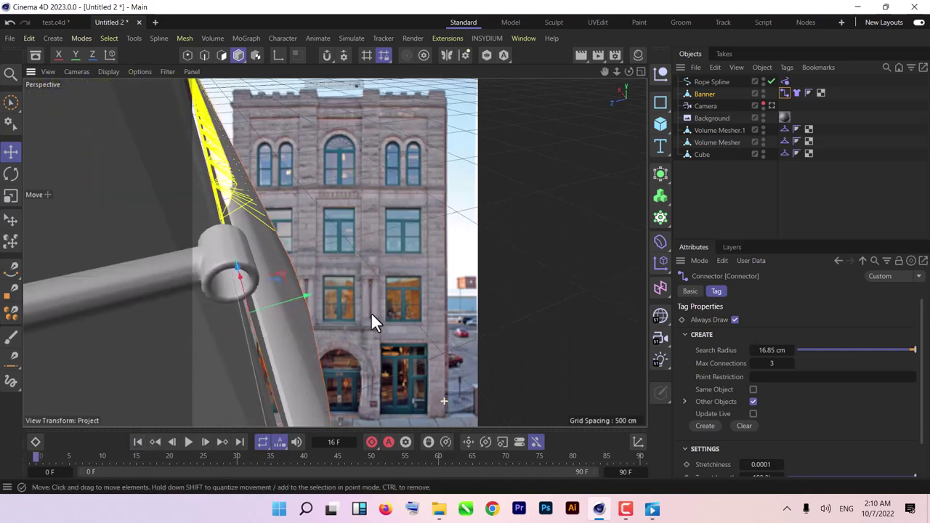
pyautogui.keyDown('alt'); pyautogui.moveTo(364, 326); pyautogui.dragTo(197, 326); pyautogui.keyUp('alt')
pyautogui.click(747, 426)
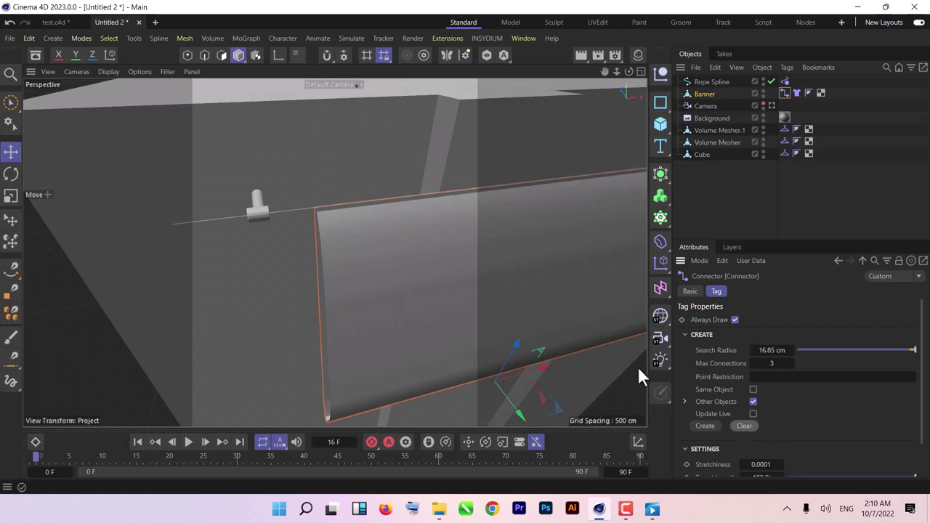
pyautogui.keyDown('alt'); pyautogui.moveTo(639, 373); pyautogui.dragTo(332, 301); pyautogui.keyUp('alt')
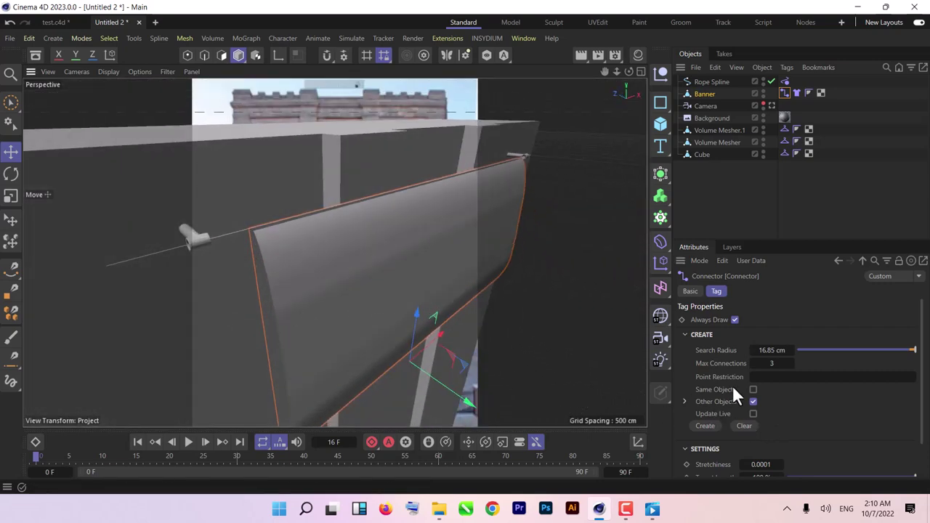
# In Points mode, loop-select the 81 points along the banner's top edge.
pyautogui.click(704, 95)
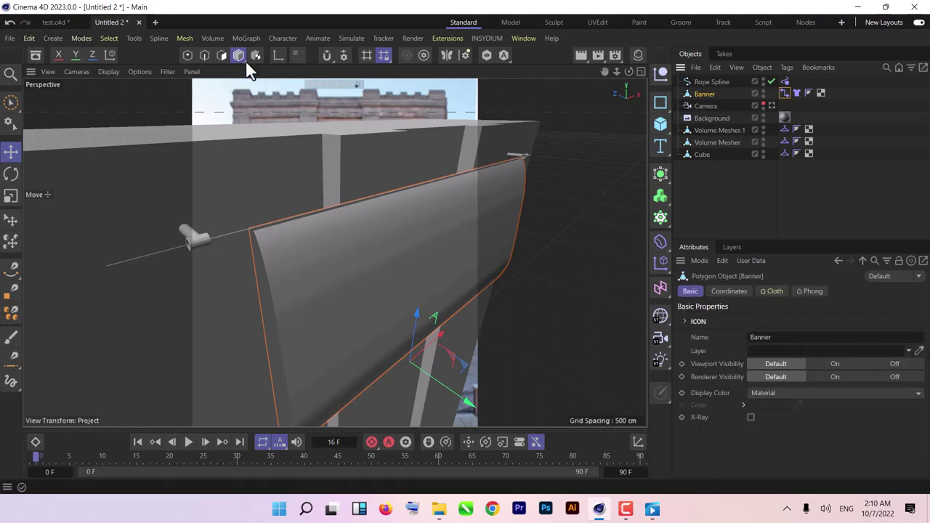
pyautogui.click(188, 55)
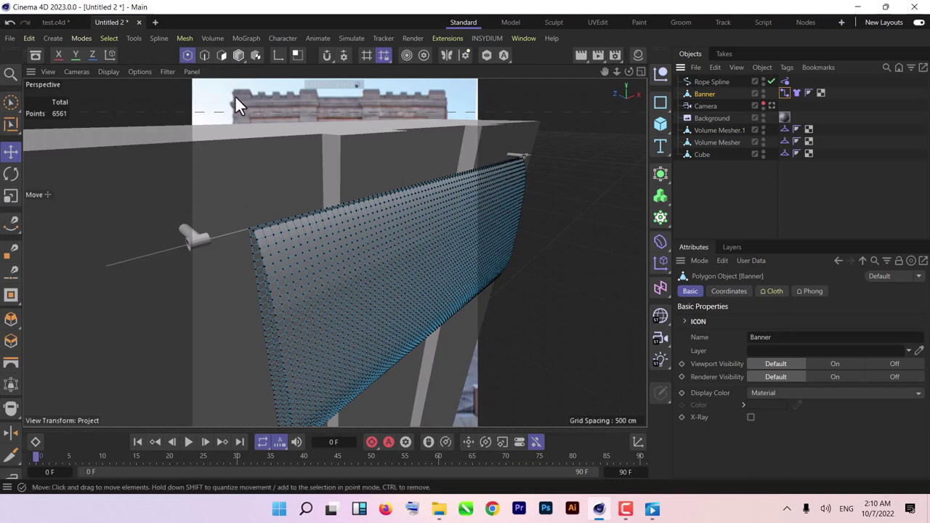
pyautogui.press('u')
pyautogui.press('l')
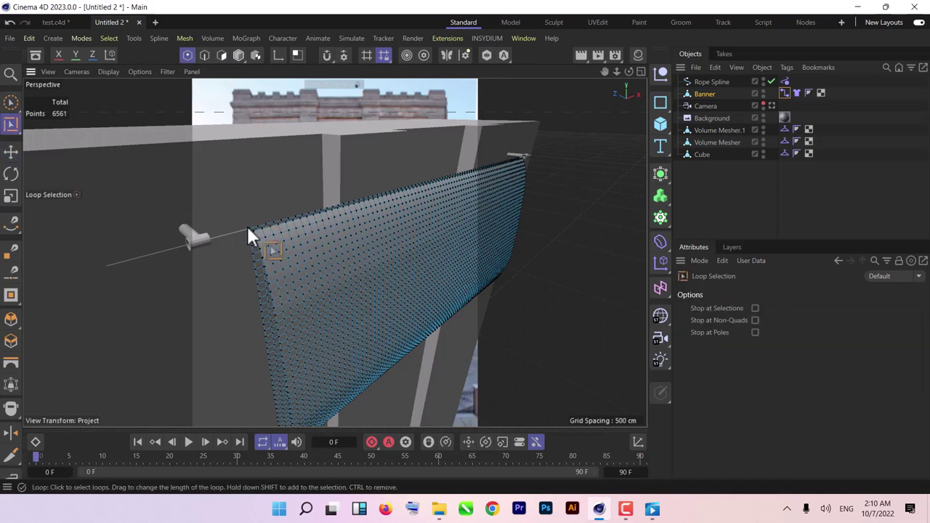
pyautogui.click(700, 96)
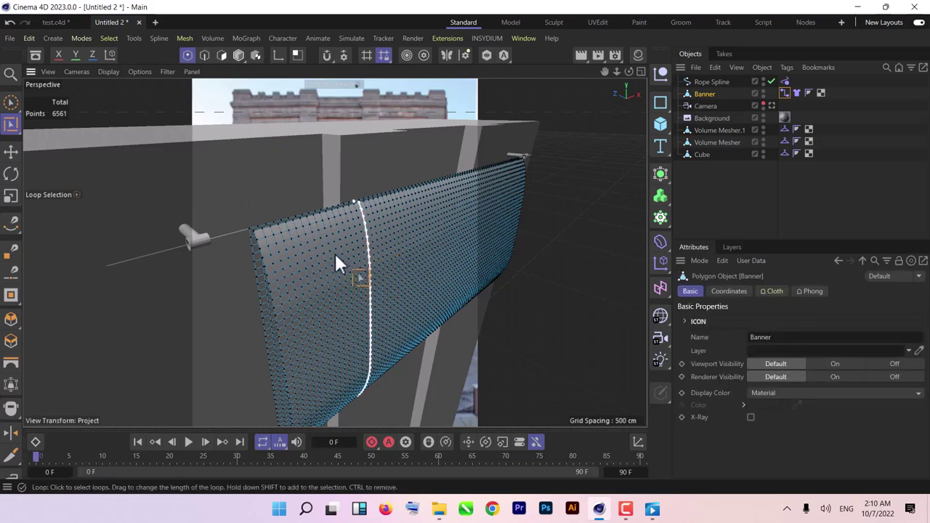
pyautogui.keyDown('alt'); pyautogui.moveTo(336, 253); pyautogui.dragTo(299, 206); pyautogui.keyUp('alt')
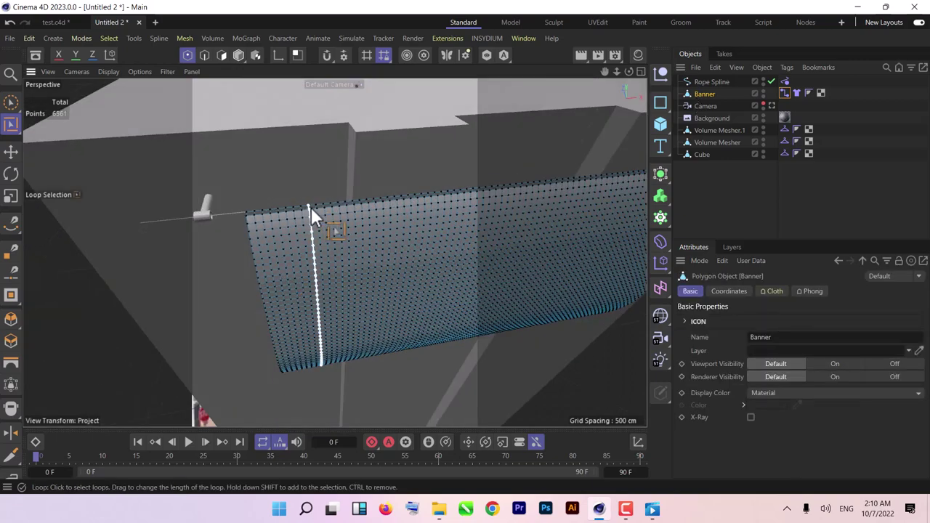
pyautogui.click(301, 212)
pyautogui.keyDown('alt'); pyautogui.moveTo(301, 211); pyautogui.dragTo(395, 186); pyautogui.keyUp('alt')
# Store the top-edge points as a selection tag named 'Banner Point'.
pyautogui.click(104, 38)
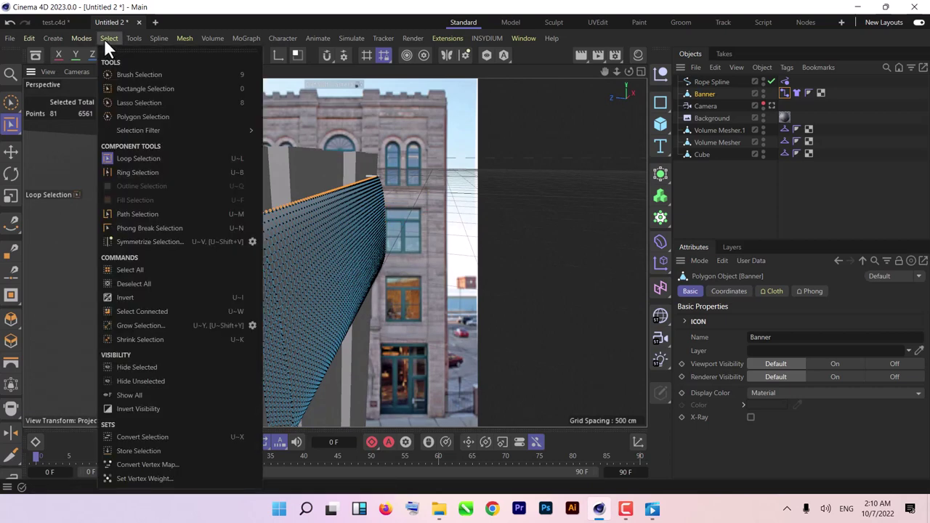
pyautogui.click(174, 451)
pyautogui.click(829, 338)
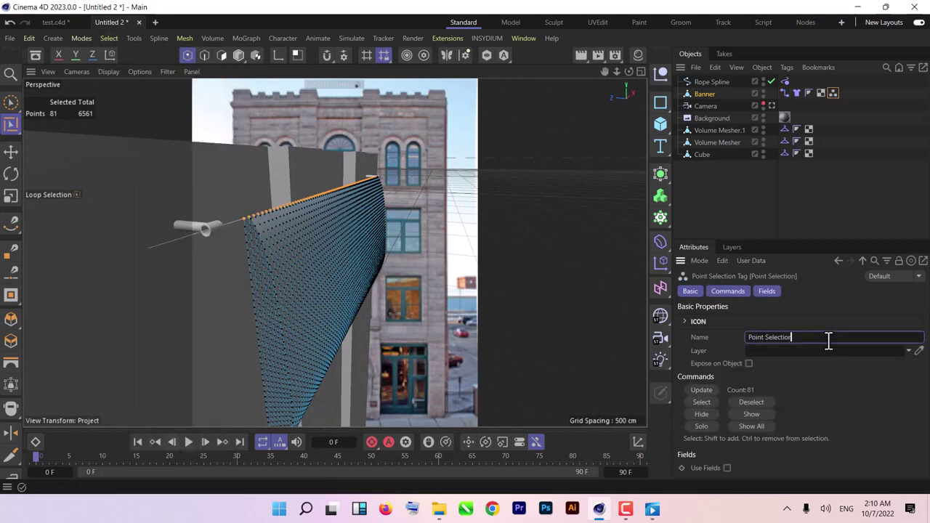
pyautogui.hotkey('ctrl', 'a')
pyautogui.write('Ban')
pyautogui.write('P')
pyautogui.press('Return')
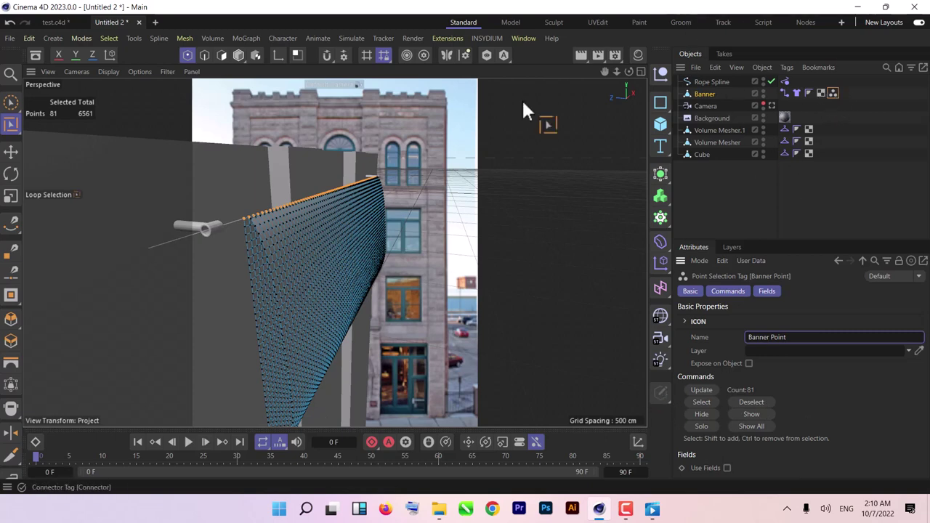
# Restrict the Connector to the Banner Point selection and rebuild the links at frame 0.
pyautogui.click(240, 56)
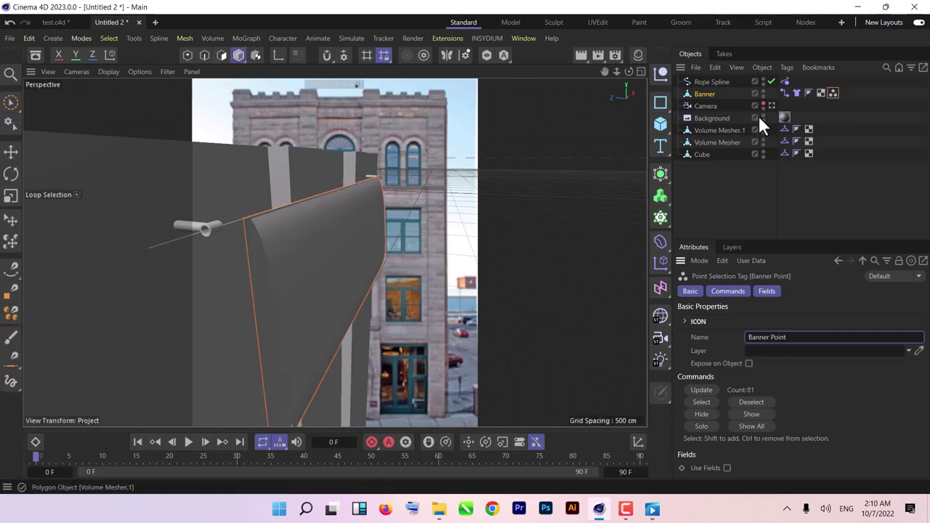
pyautogui.click(783, 93)
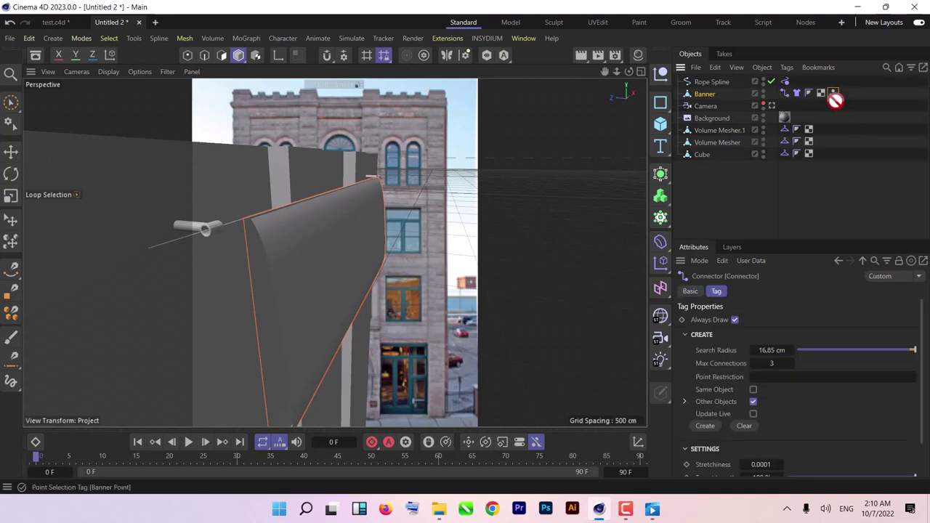
pyautogui.moveTo(833, 93); pyautogui.dragTo(774, 389)
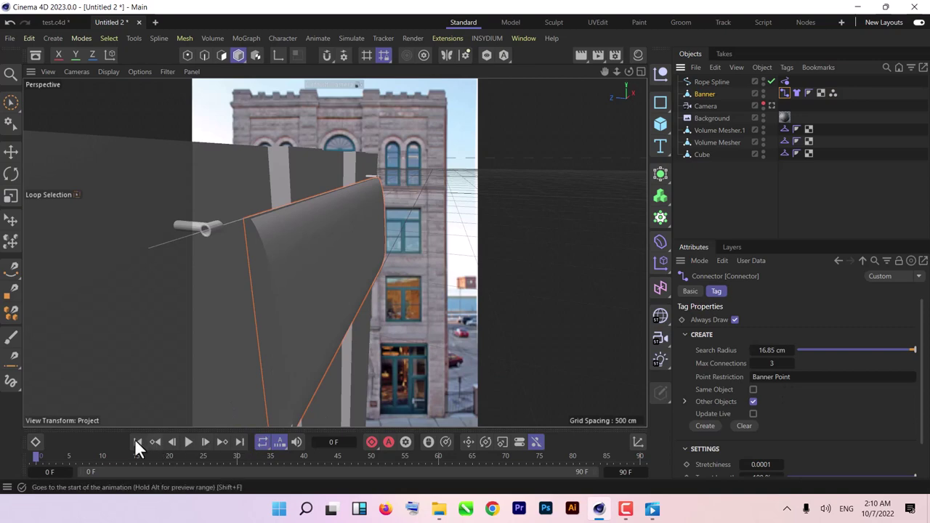
pyautogui.click(189, 441)
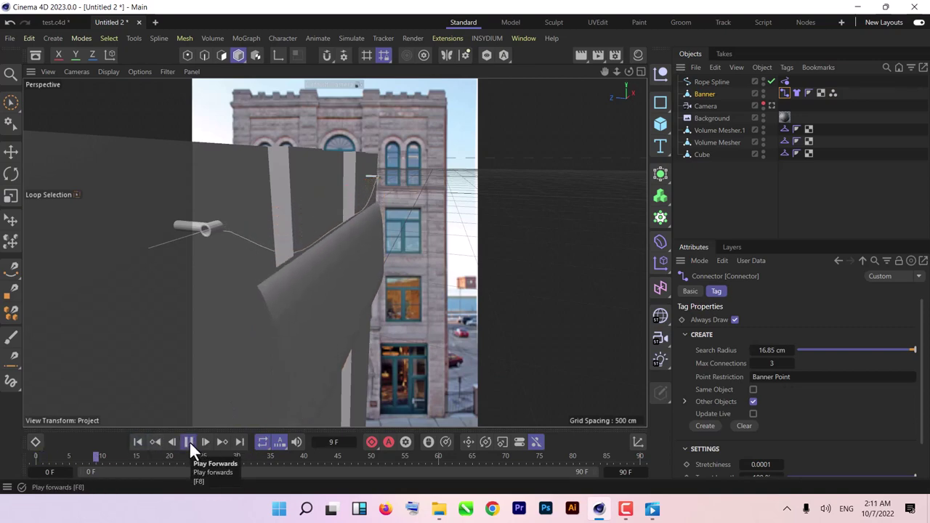
pyautogui.click(189, 441)
pyautogui.click(137, 441)
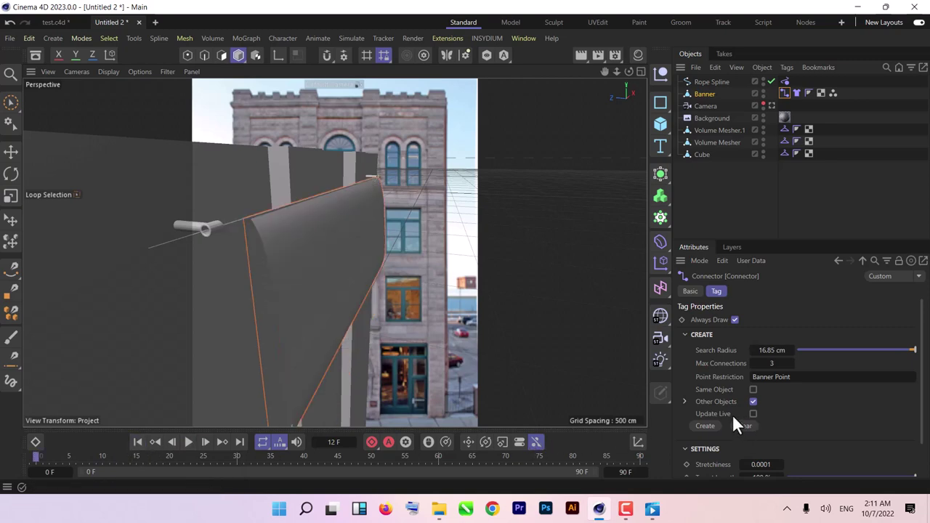
pyautogui.click(704, 426)
# Play the simulation to frame 20 and continue viewing it through the scene camera.
pyautogui.keyDown('alt'); pyautogui.moveTo(331, 213); pyautogui.dragTo(261, 241); pyautogui.keyUp('alt')
pyautogui.click(186, 442)
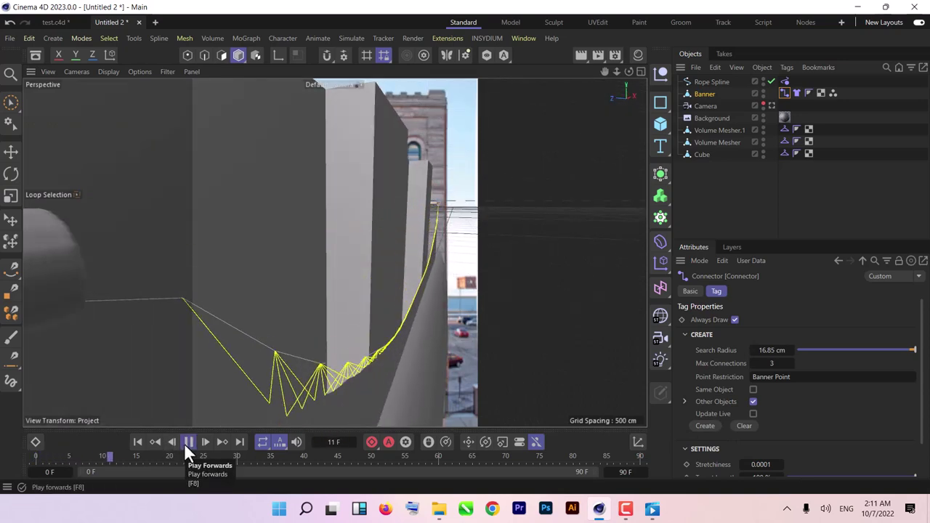
pyautogui.click(183, 442)
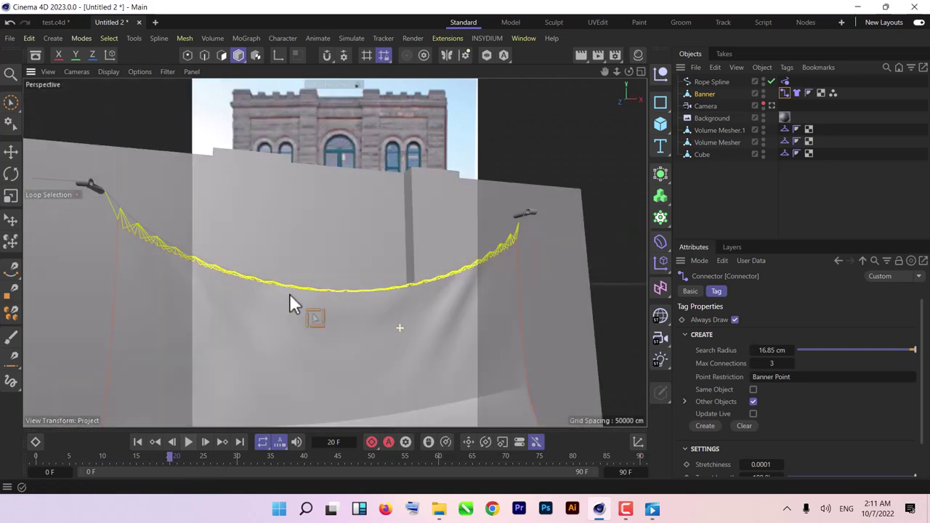
pyautogui.keyDown('alt'); pyautogui.moveTo(350, 297); pyautogui.dragTo(312, 342); pyautogui.keyUp('alt')
pyautogui.click(189, 442)
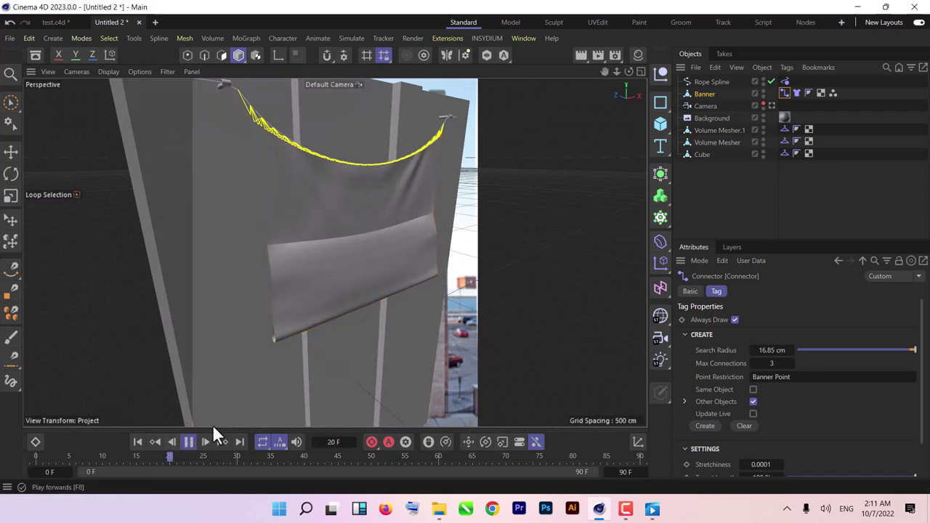
pyautogui.click(772, 106)
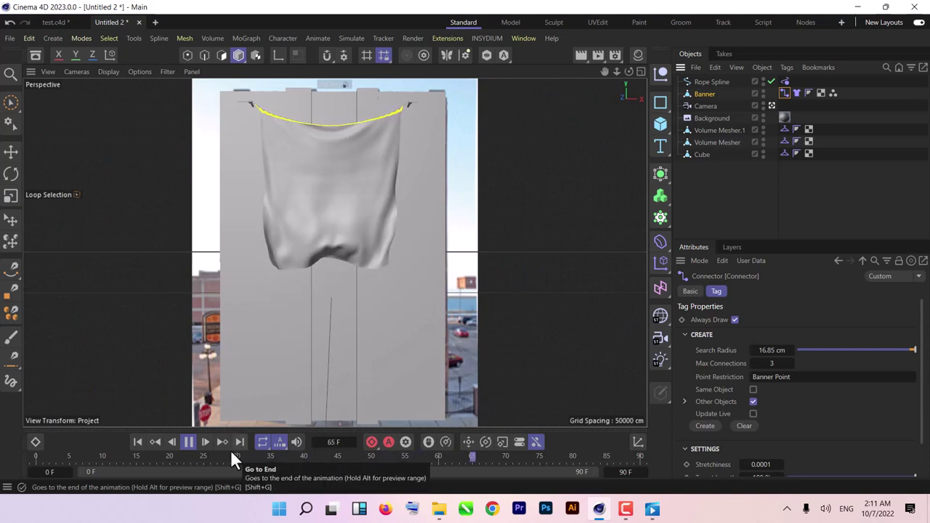
pyautogui.click(187, 442)
# Extend the animation to 187 frames and test-play the banner over the longer range.
pyautogui.moveTo(609, 473); pyautogui.dragTo(640, 473)
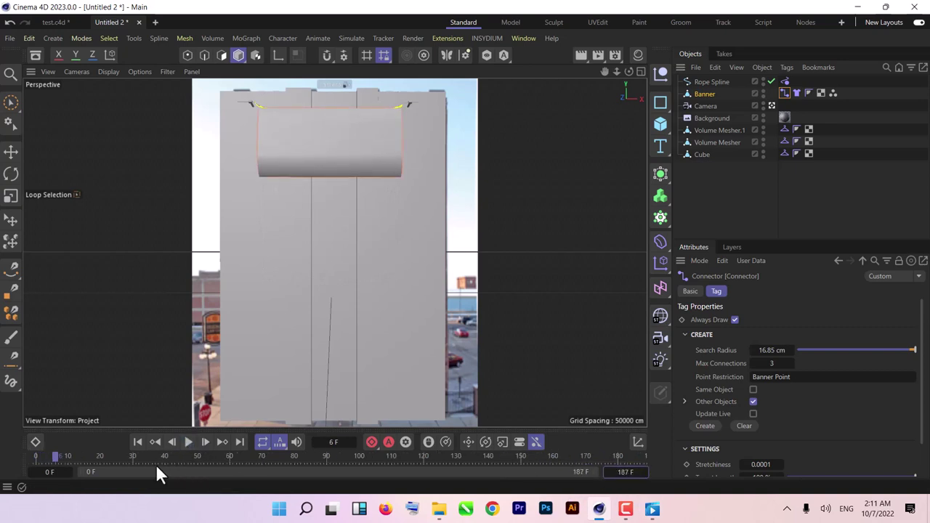
pyautogui.click(188, 442)
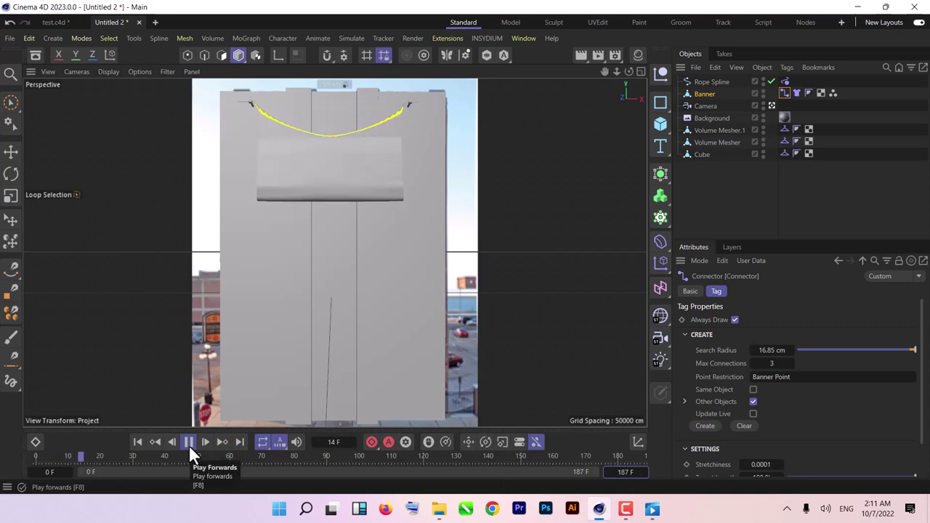
pyautogui.click(189, 442)
pyautogui.scroll(2, 271, 85)
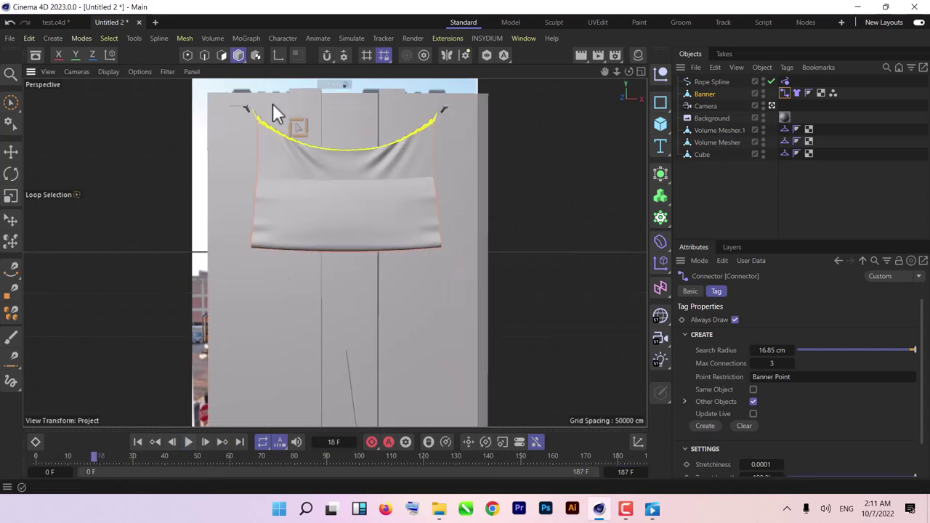
pyautogui.scroll(2, 273, 103)
pyautogui.click(772, 106)
pyautogui.scroll(5, 270, 129)
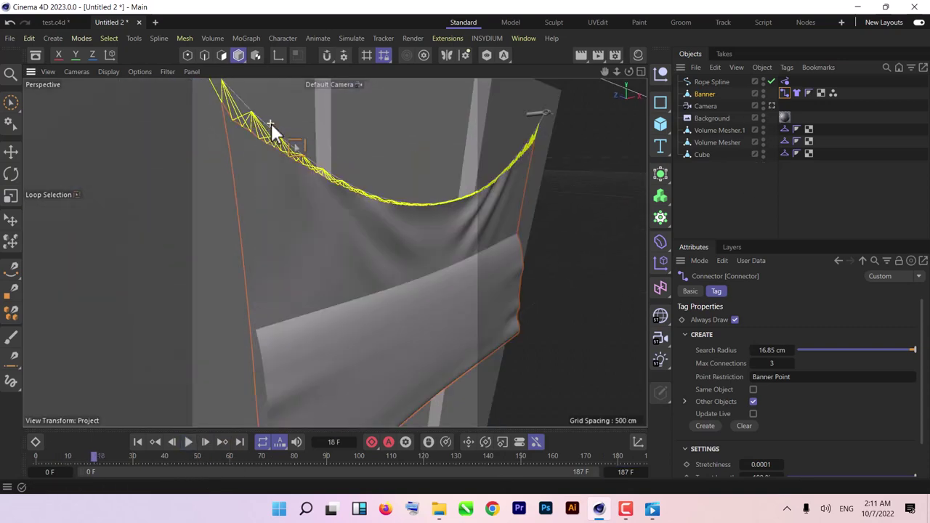
pyautogui.keyDown('alt'); pyautogui.moveTo(335, 243); pyautogui.dragTo(419, 295); pyautogui.keyUp('alt')
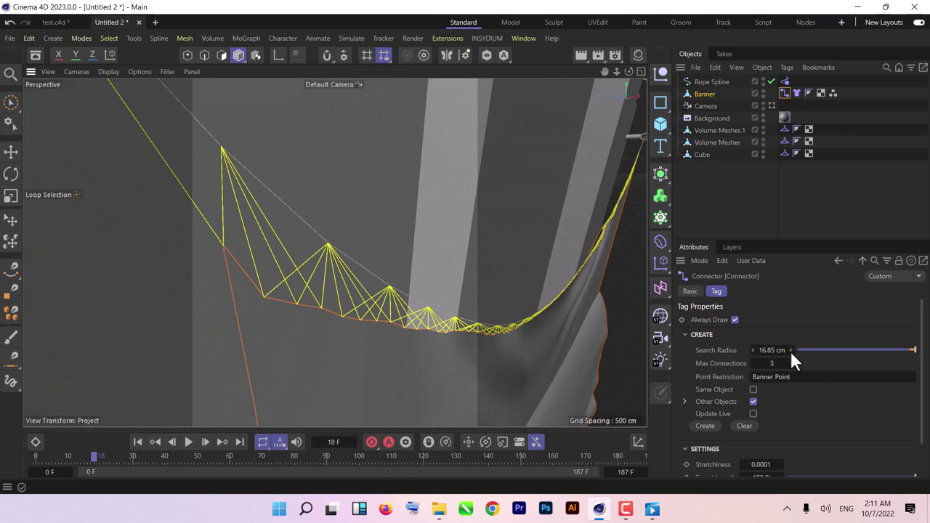
# Raise the connector Search Radius to 40 cm and replay the rope simulation to frame 30.
pyautogui.moveTo(791, 351); pyautogui.dragTo(814, 350)
pyautogui.click(137, 442)
pyautogui.click(189, 442)
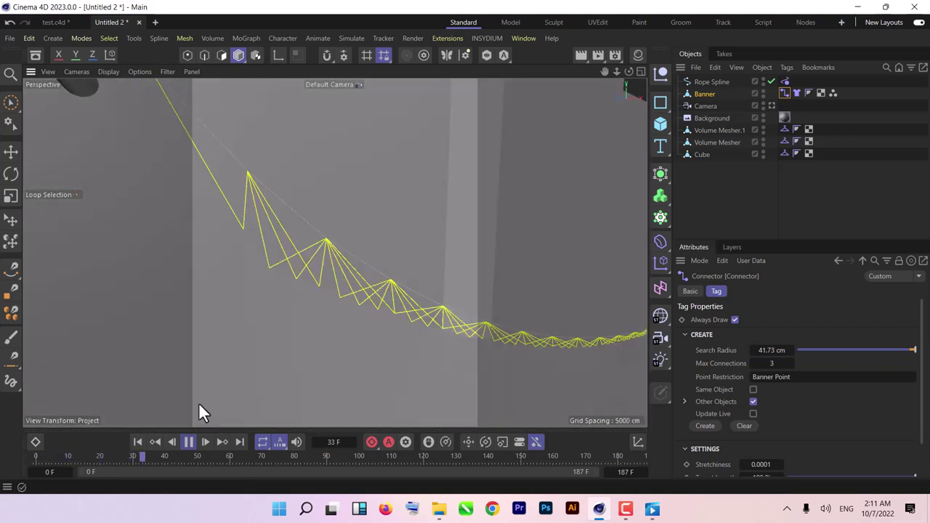
pyautogui.click(189, 442)
pyautogui.click(137, 442)
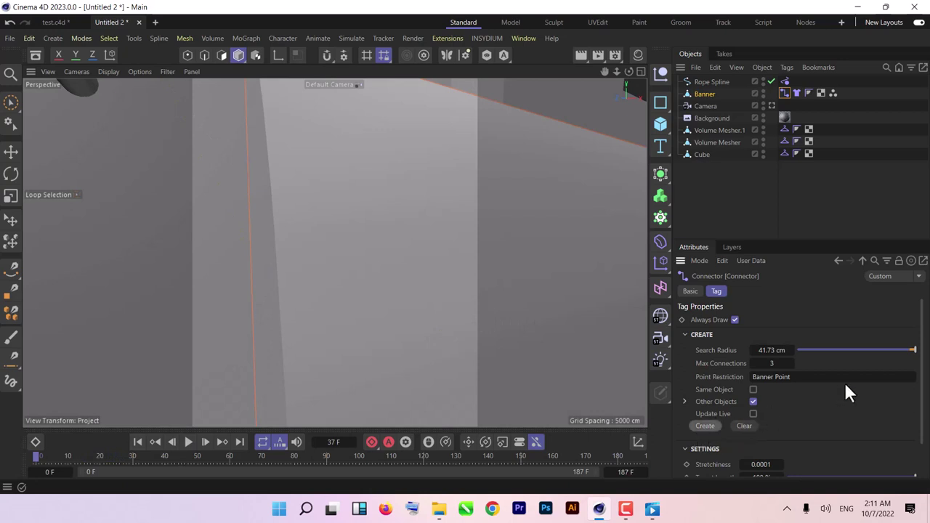
pyautogui.click(189, 442)
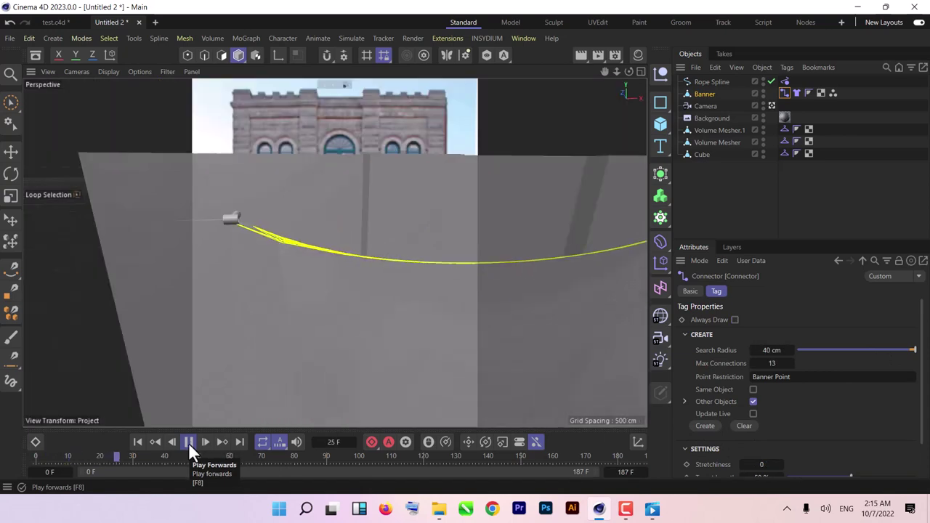
pyautogui.click(189, 442)
pyautogui.keyDown('alt'); pyautogui.moveTo(374, 346); pyautogui.dragTo(218, 320); pyautogui.keyUp('alt')
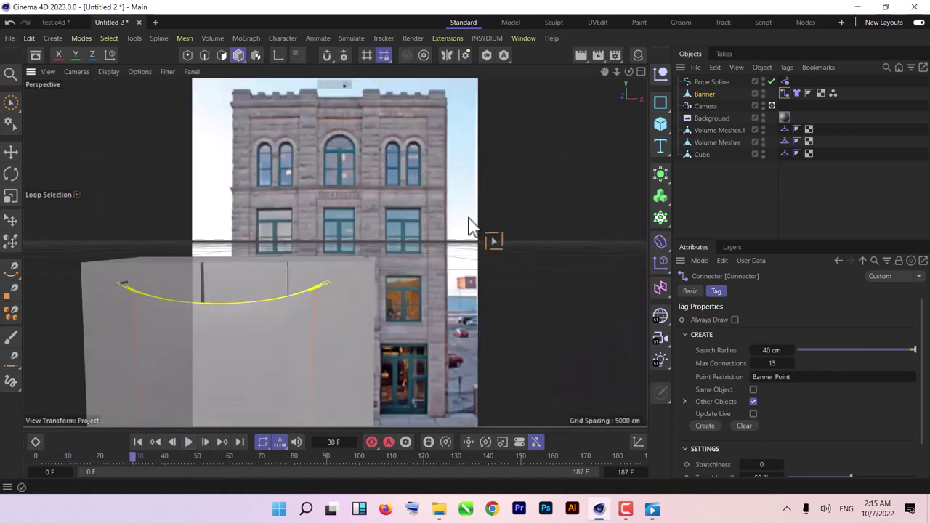
# Adjust the viewport, then step back through view history to a close view of the rope.
pyautogui.keyDown('alt'); pyautogui.moveTo(329, 298); pyautogui.dragTo(442, 246, button='middle'); pyautogui.keyUp('alt')
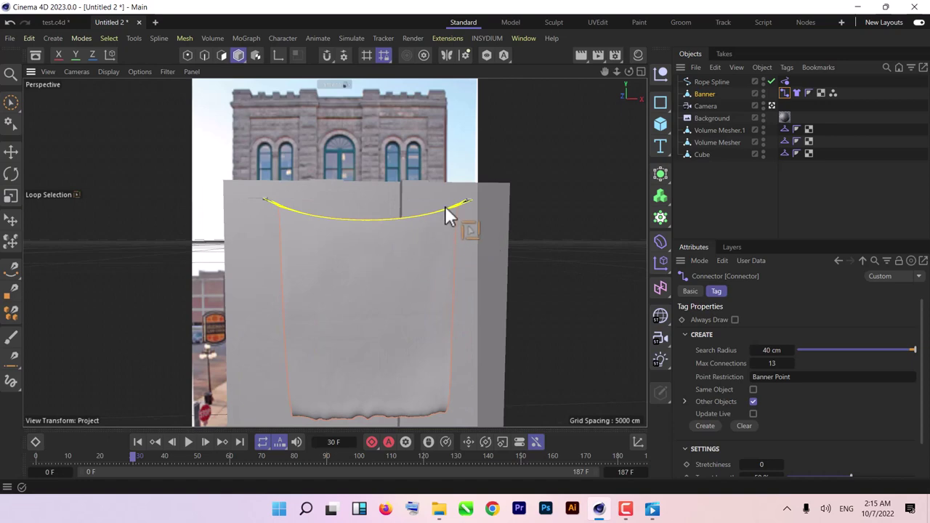
pyautogui.scroll(4, 445, 206)
pyautogui.scroll(2, 446, 205)
pyautogui.scroll(-6, 456, 206)
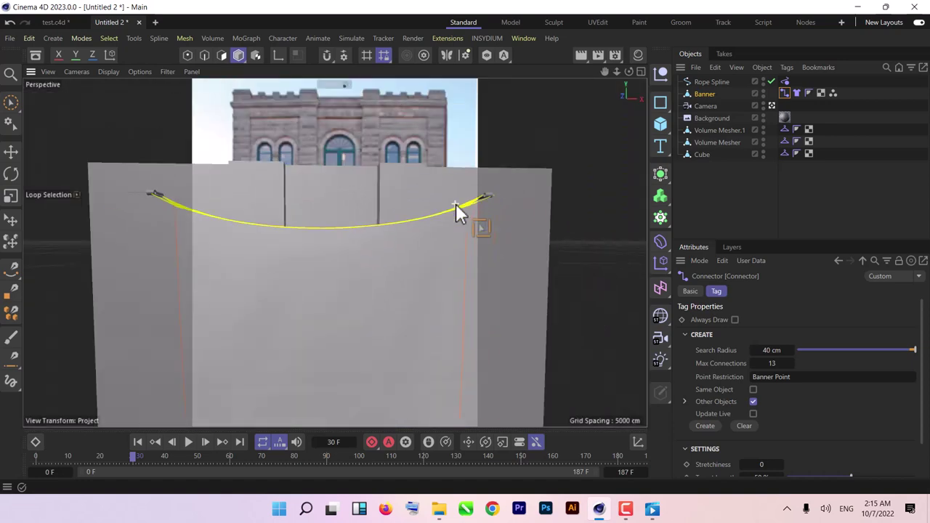
pyautogui.scroll(2, 410, 218)
pyautogui.scroll(-4, 385, 218)
pyautogui.keyDown('alt'); pyautogui.moveTo(356, 252); pyautogui.dragTo(281, 342); pyautogui.keyUp('alt')
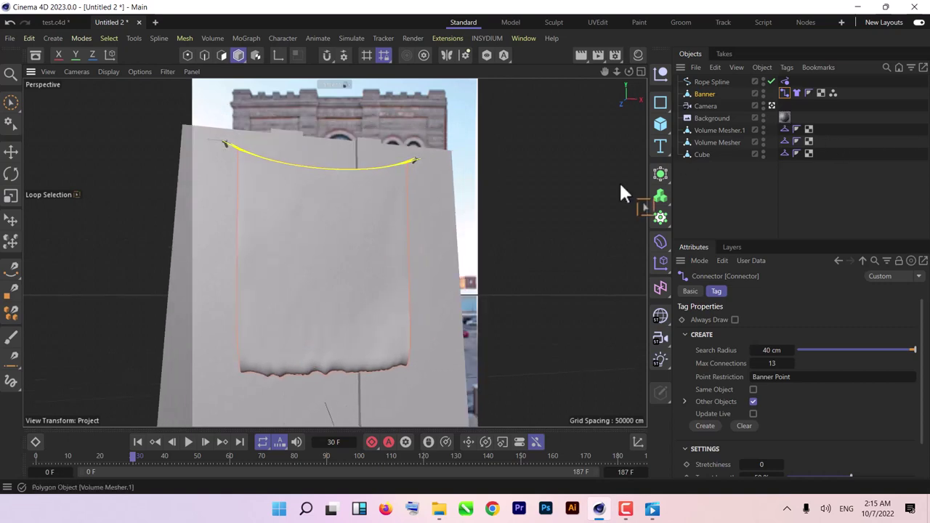
pyautogui.hotkey('ctrl', 'shift', 'z')
pyautogui.hotkey('ctrl', 'shift', 'z')
pyautogui.hotkey('ctrl', 'shift', 'z')
pyautogui.hotkey('ctrl', 'shift', 'z')
pyautogui.hotkey('ctrl', 'shift', 'z')
pyautogui.hotkey('ctrl', 'shift', 'z')
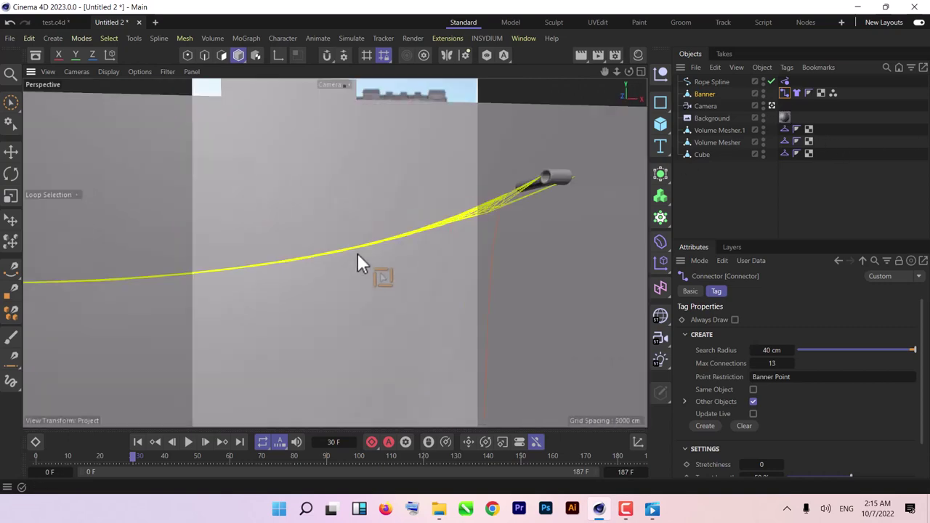
pyautogui.hotkey('ctrl', 'shift', 'z')
pyautogui.hotkey('ctrl', 'shift', 'z')
pyautogui.hotkey('ctrl', 'shift', 'z')
pyautogui.hotkey('ctrl', 'shift', 'z')
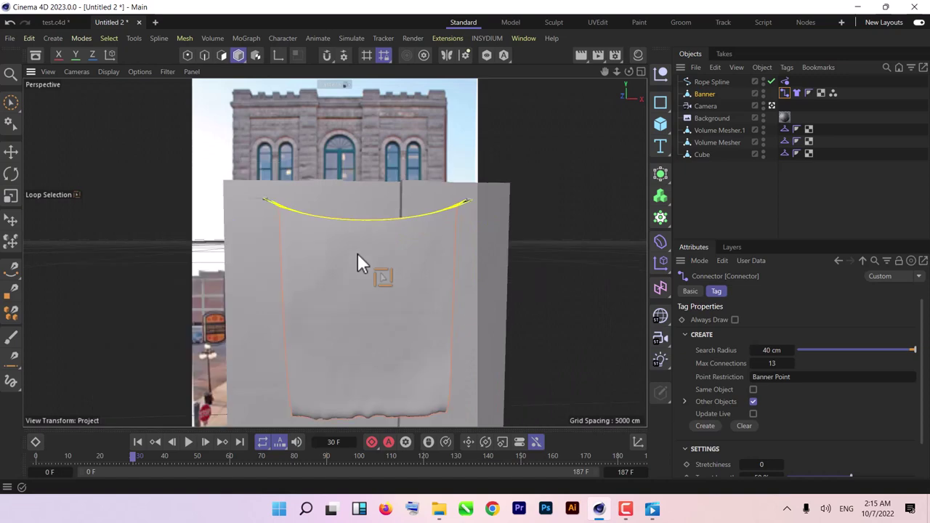
pyautogui.hotkey('ctrl', 'shift', 'z')
pyautogui.hotkey('ctrl', 'shift', 'z')
pyautogui.hotkey('ctrl', 'shift', 'z')
pyautogui.hotkey('ctrl', 'shift', 'z')
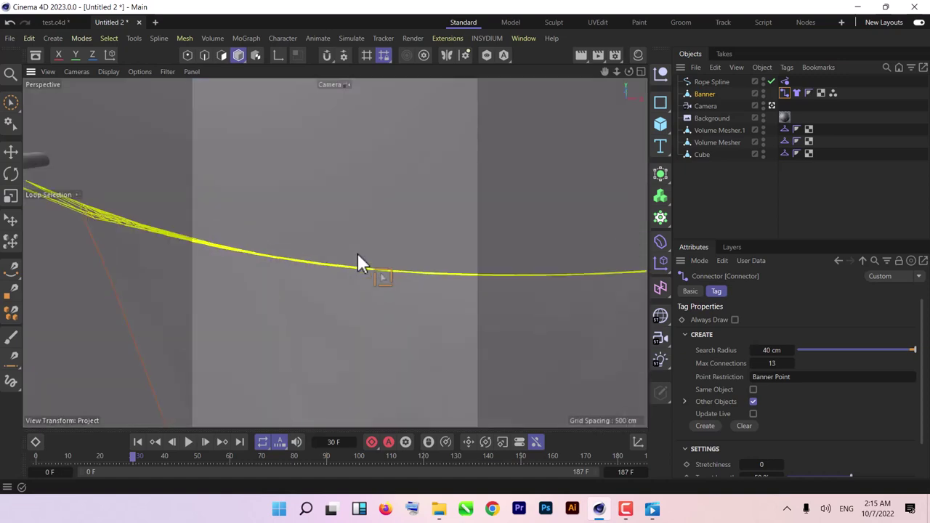
pyautogui.hotkey('ctrl', 'shift', 'z')
pyautogui.hotkey('ctrl', 'shift', 'z')
pyautogui.hotkey('ctrl', 'shift', 'z')
pyautogui.hotkey('ctrl', 'shift', 'z')
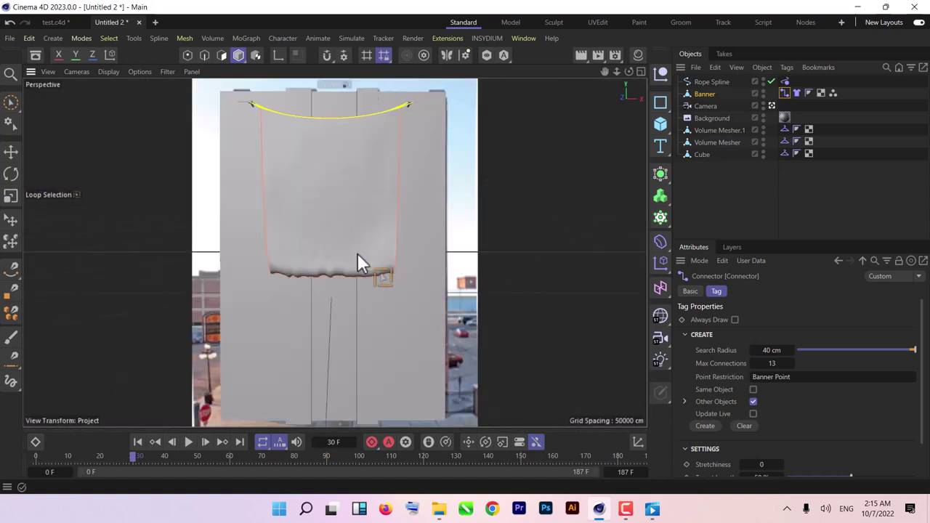
# Rewind and replay the banner simulation, stopping at frame 51.
pyautogui.click(137, 442)
pyautogui.click(187, 442)
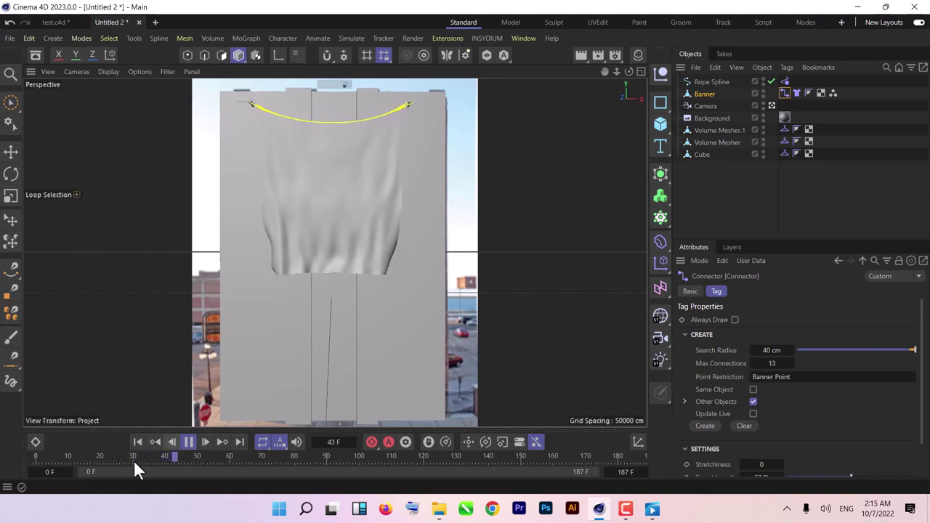
pyautogui.click(189, 442)
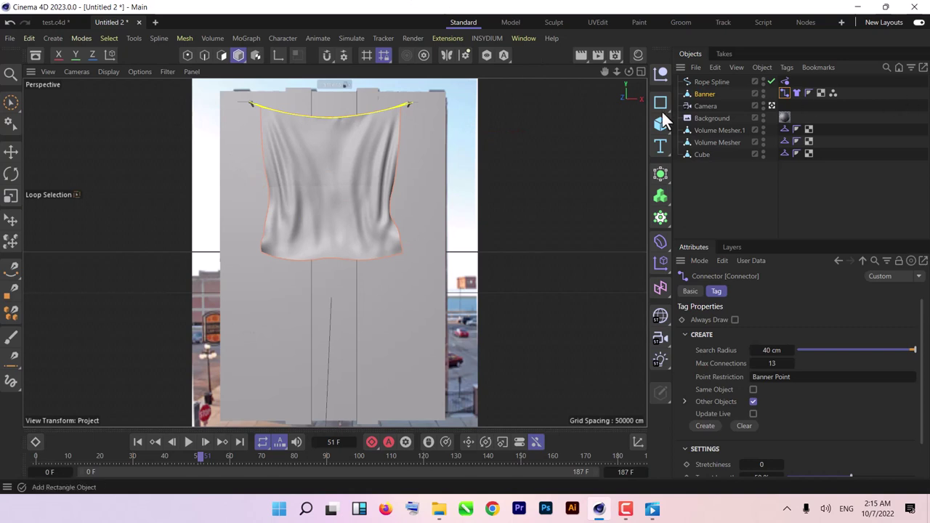
# Add a Sweep generator and place the Rope Spline inside it.
pyautogui.click(703, 83)
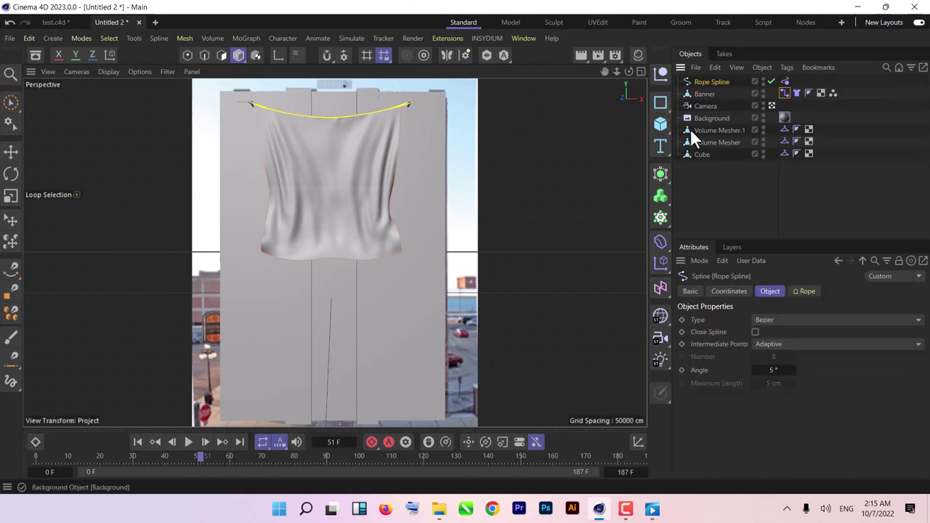
pyautogui.click(660, 175)
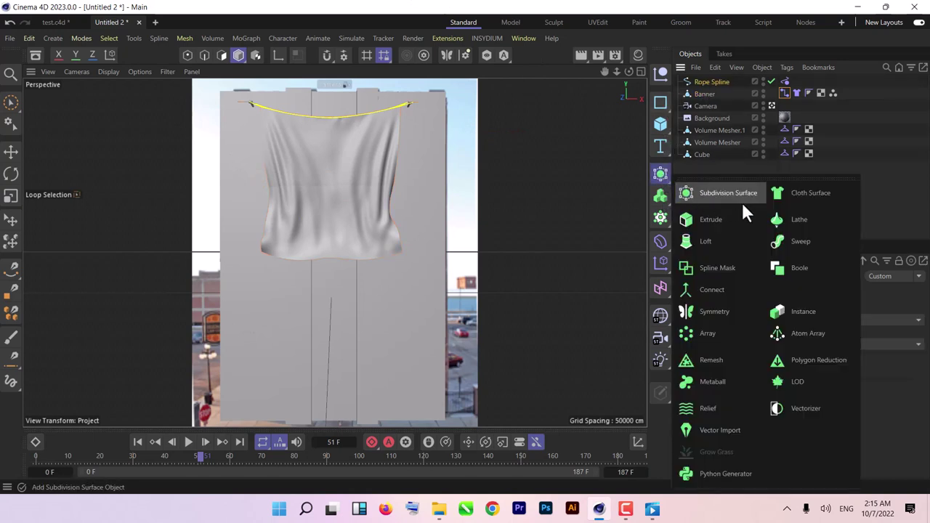
pyautogui.click(801, 245)
pyautogui.moveTo(705, 93); pyautogui.dragTo(717, 90)
# Add a Circle spline as the Sweep profile and scale it down into a thin rope.
pyautogui.click(717, 93)
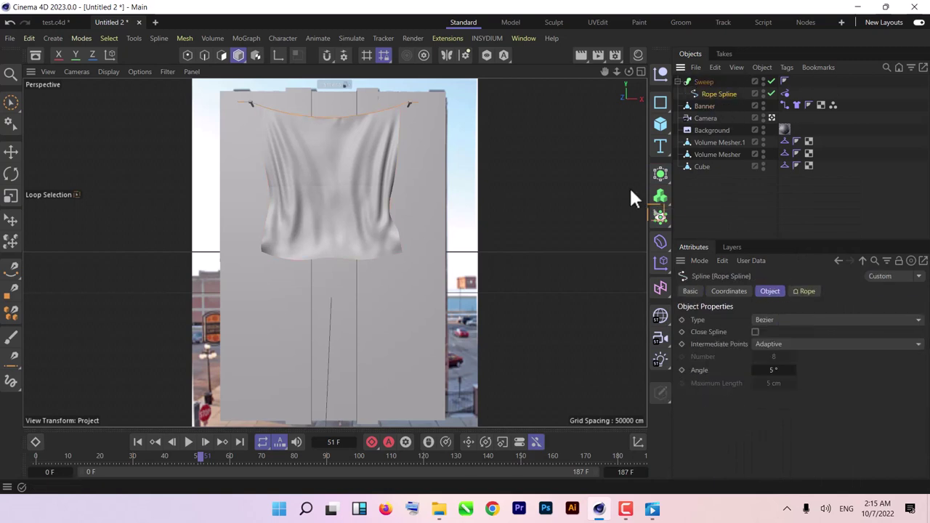
pyautogui.click(659, 106)
pyautogui.click(782, 121)
pyautogui.moveTo(702, 82)
pyautogui.mouseDown()
pyautogui.moveTo(705, 100)
pyautogui.moveTo(711, 95)
pyautogui.mouseUp()
pyautogui.press('t')
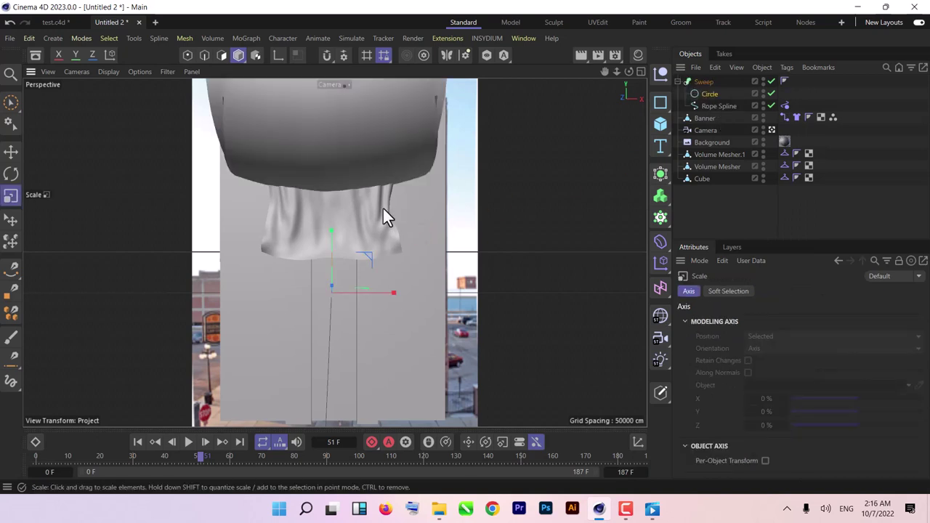
pyautogui.moveTo(384, 211); pyautogui.dragTo(247, 277)
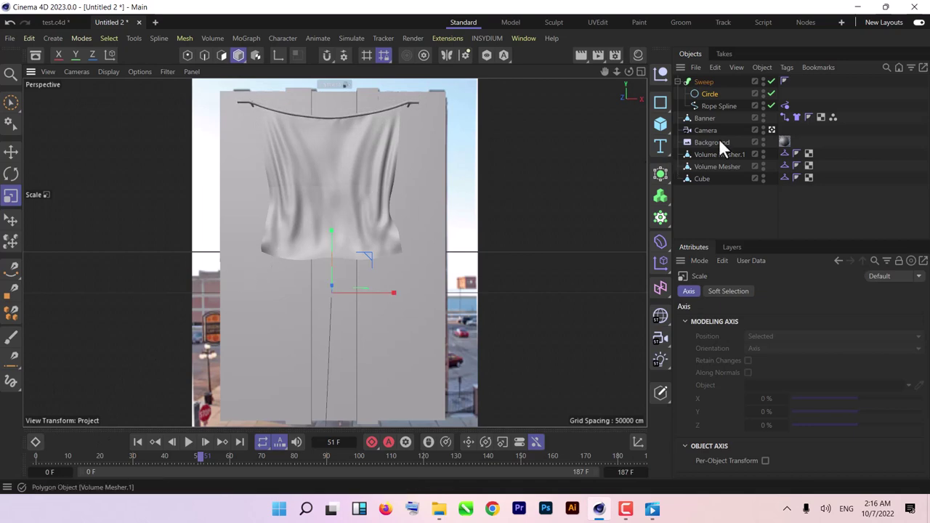
# Orbit around the banner and rope to inspect them, then return to the scene camera.
pyautogui.click(772, 130)
pyautogui.scroll(-3, 350, 181)
pyautogui.keyDown('alt'); pyautogui.moveTo(404, 174); pyautogui.dragTo(445, 229); pyautogui.keyUp('alt')
pyautogui.keyDown('alt'); pyautogui.moveTo(331, 200); pyautogui.dragTo(313, 160); pyautogui.keyUp('alt')
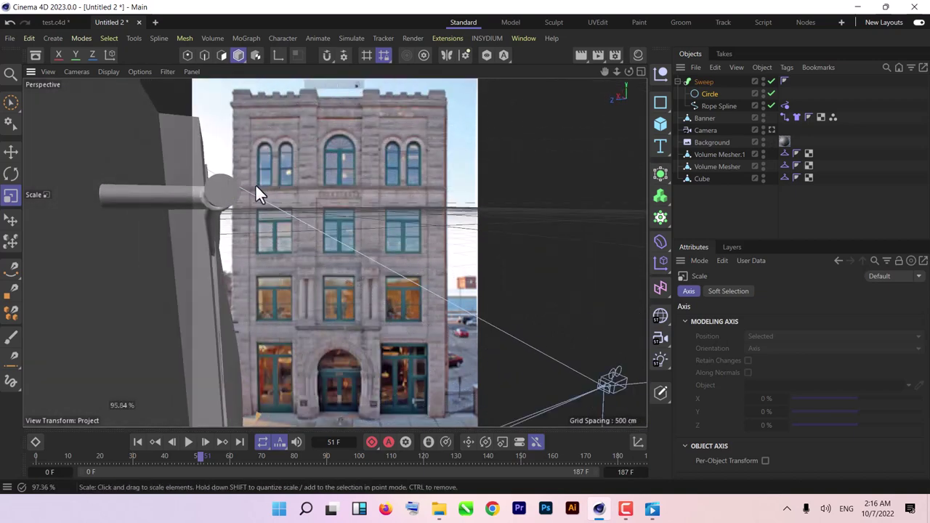
pyautogui.keyDown('alt'); pyautogui.moveTo(229, 210); pyautogui.dragTo(418, 137); pyautogui.keyUp('alt')
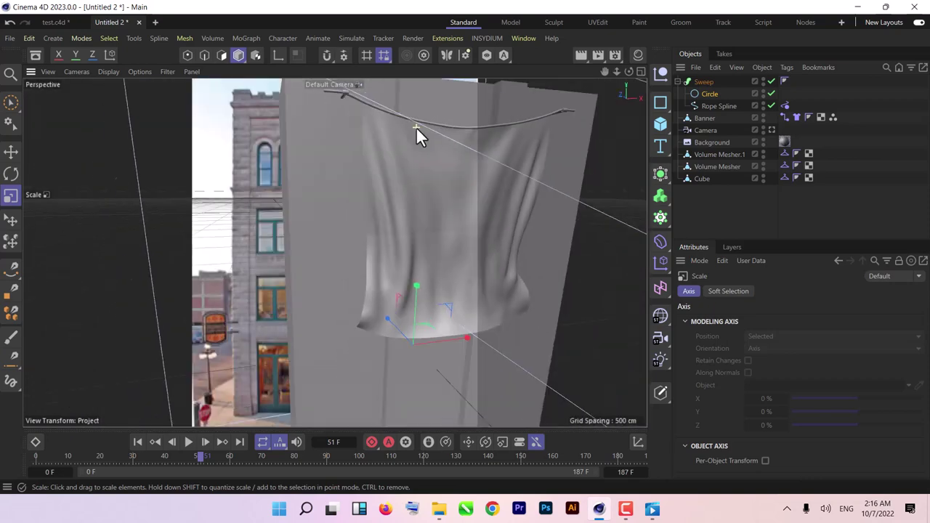
pyautogui.click(771, 130)
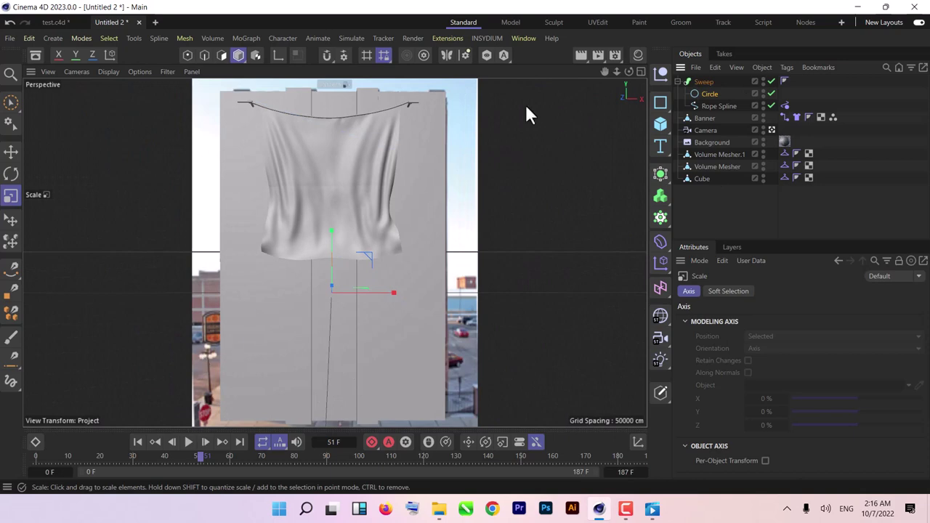
# Set the Rope Spline's intermediate points to Subdivided and replay the simulation from frame 0 to test.
pyautogui.click(715, 106)
pyautogui.click(777, 342)
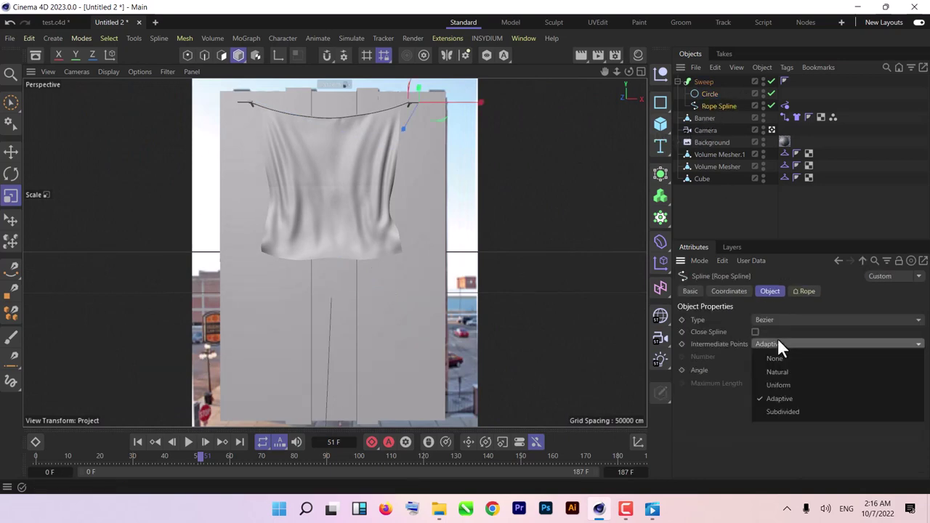
pyautogui.click(787, 416)
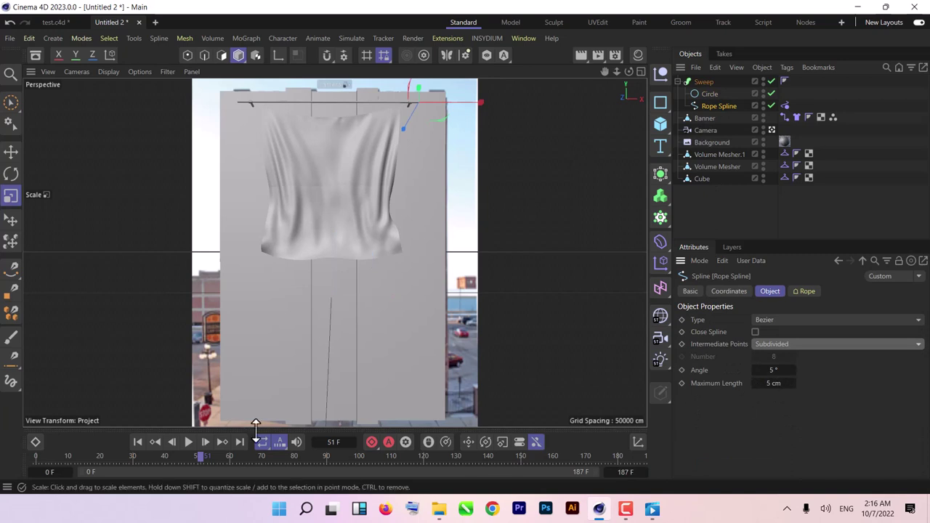
pyautogui.click(137, 442)
pyautogui.click(192, 443)
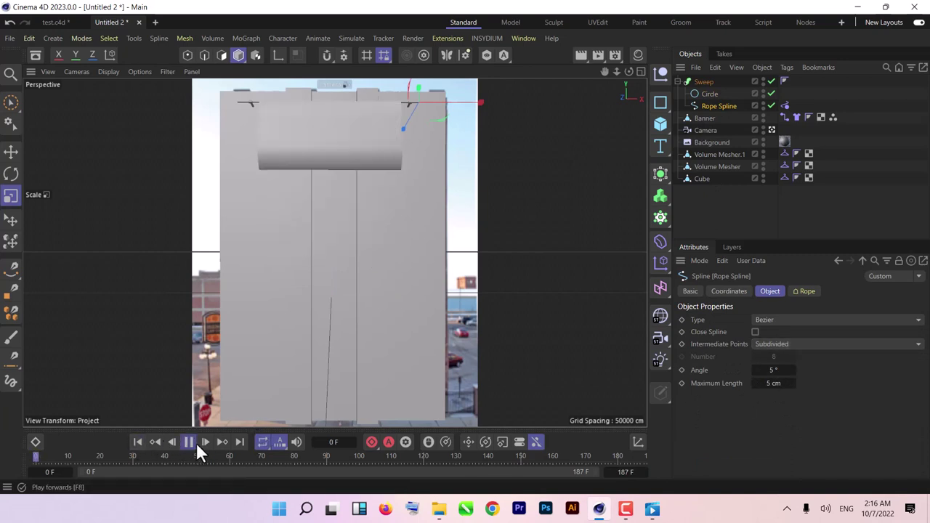
pyautogui.click(185, 443)
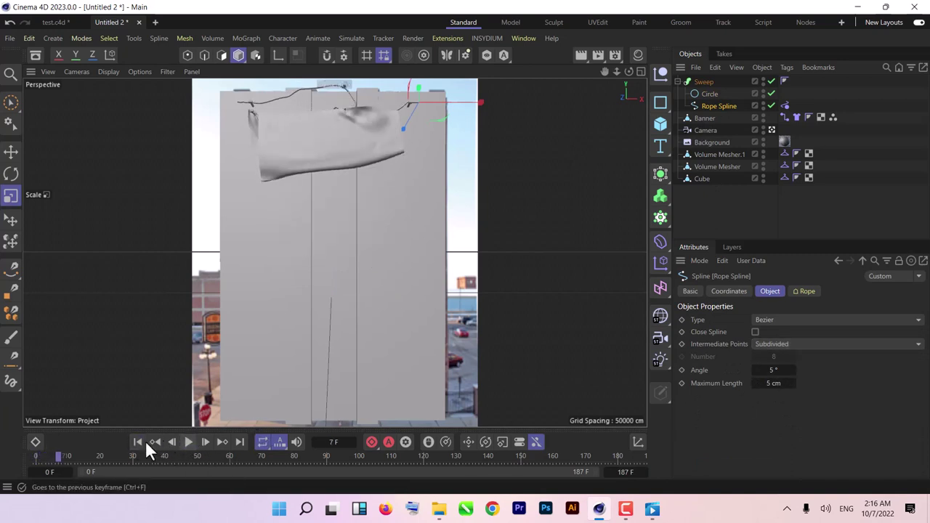
# Reset the rope's intermediate points to Adaptive, replay to frame 43, and show the banner's Cloth tag settings.
pyautogui.rightClick(727, 346)
pyautogui.click(730, 355)
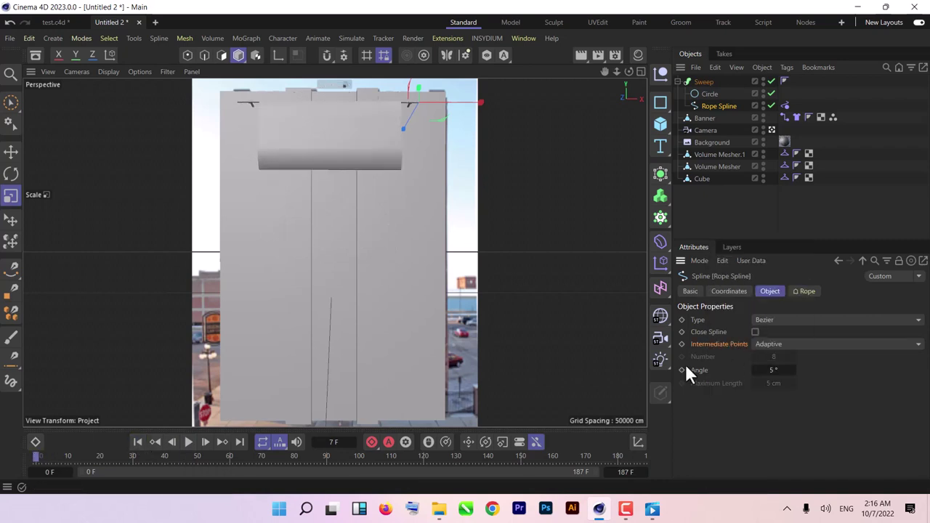
pyautogui.click(184, 443)
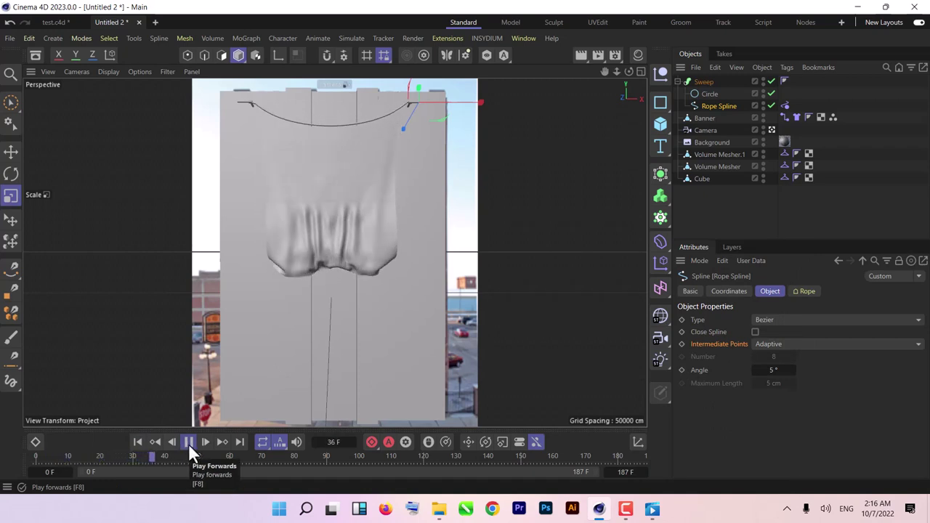
pyautogui.click(189, 443)
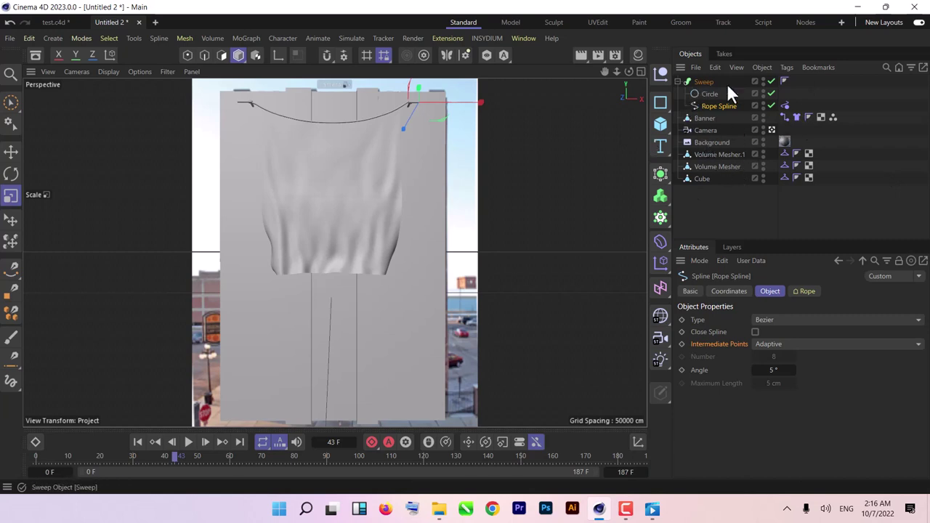
pyautogui.click(797, 117)
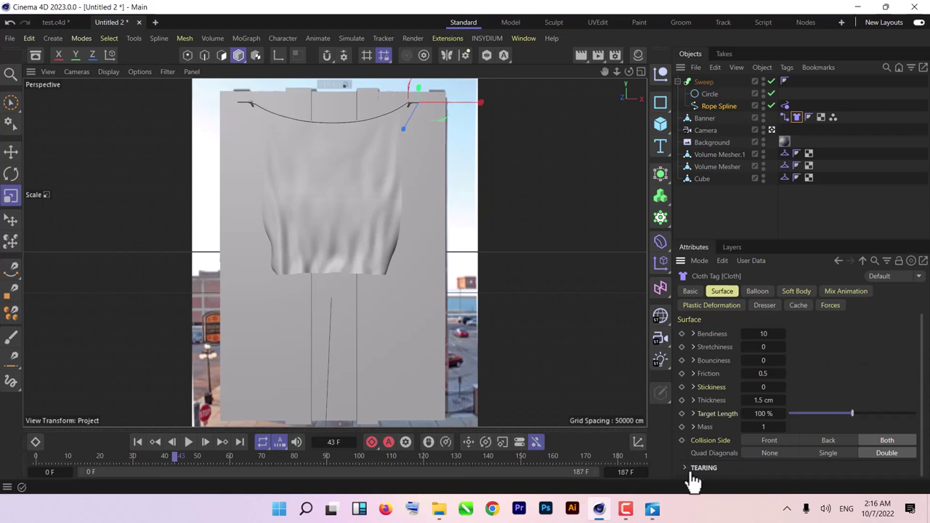
# Enable Cloth Tearing on the banner (Tear Past 150%, Tear Guiding 45°) and replay the simulation from the start.
pyautogui.click(722, 468)
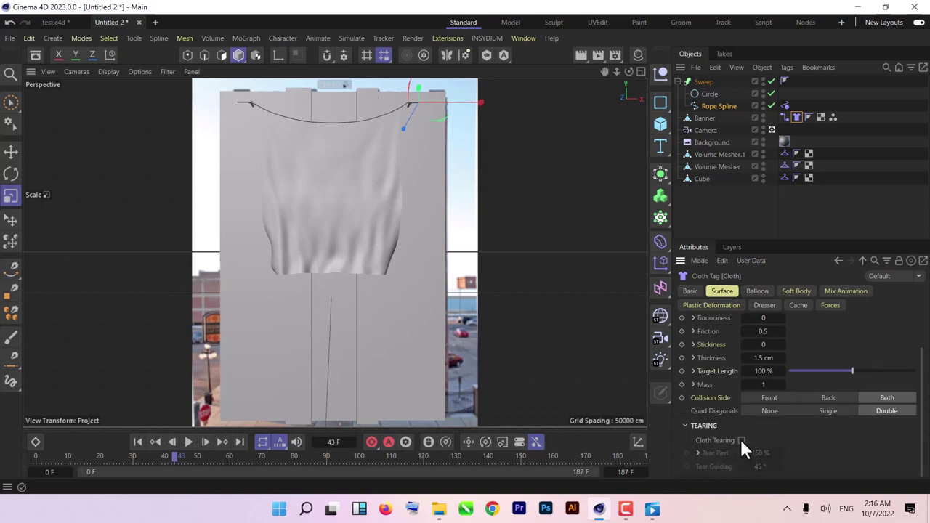
pyautogui.click(741, 440)
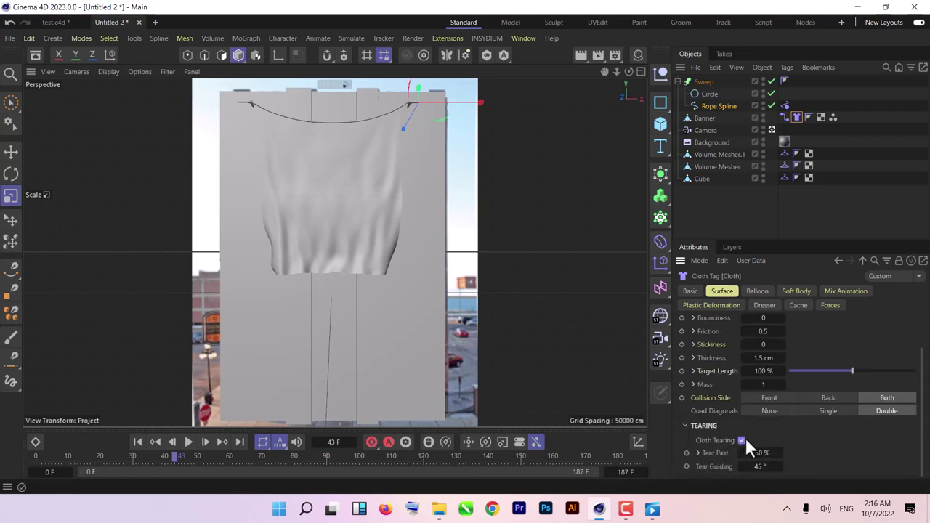
pyautogui.click(153, 443)
pyautogui.click(183, 442)
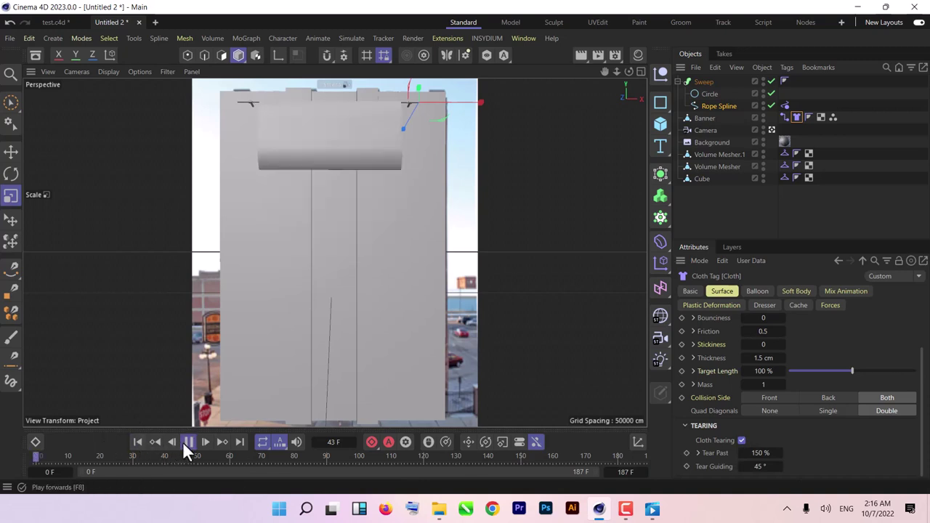
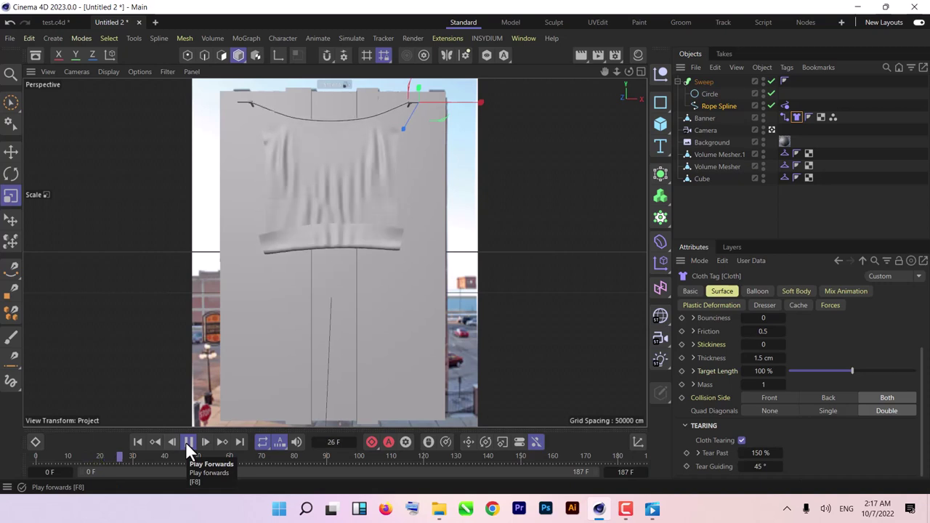
# Stop playback, create a new material and apply it to the building Cube.
pyautogui.click(187, 442)
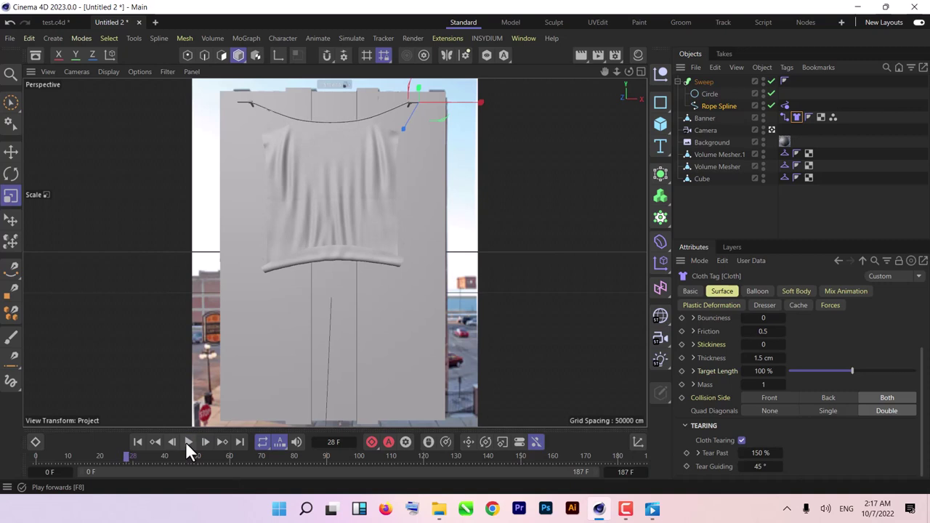
pyautogui.click(637, 56)
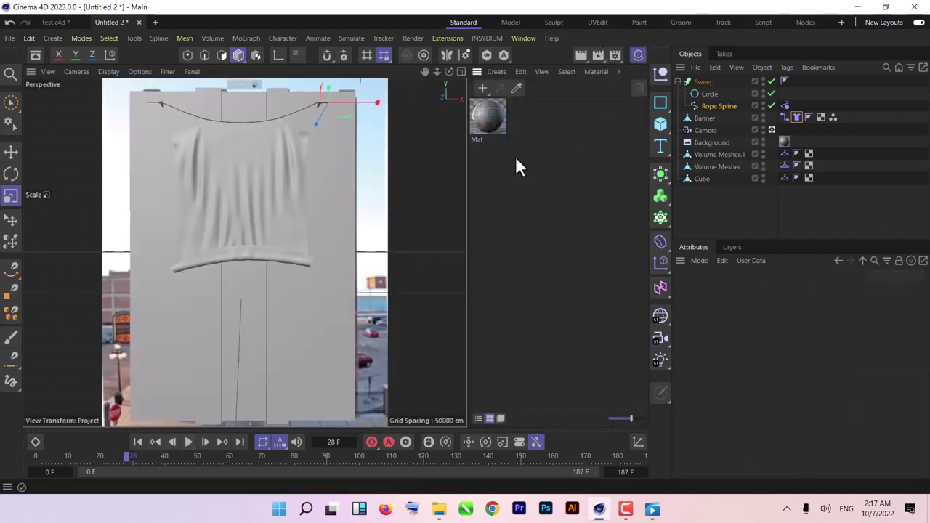
pyautogui.doubleClick(516, 165)
pyautogui.moveTo(492, 124); pyautogui.dragTo(318, 320)
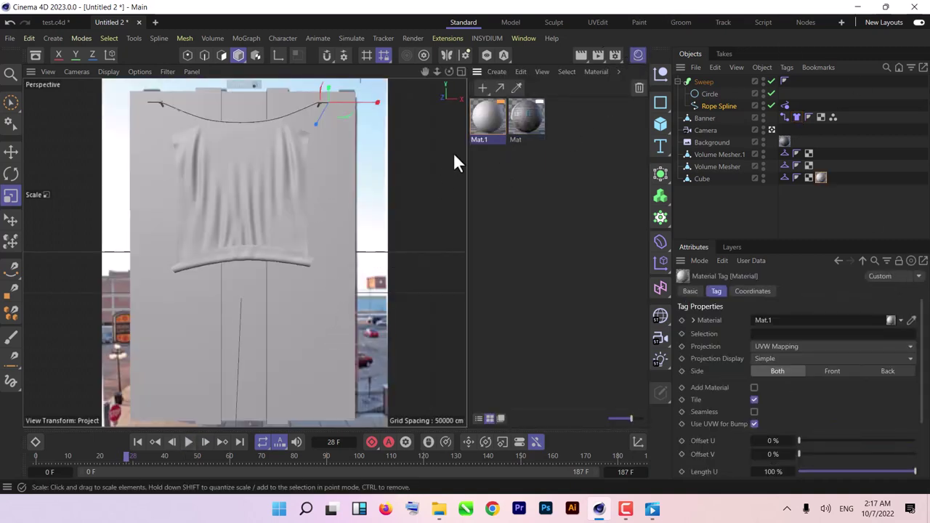
pyautogui.moveTo(490, 115); pyautogui.dragTo(485, 135)
# Lower Mat.1's colour value from 80% to 43% for a mid-grey wall.
pyautogui.doubleClick(483, 134)
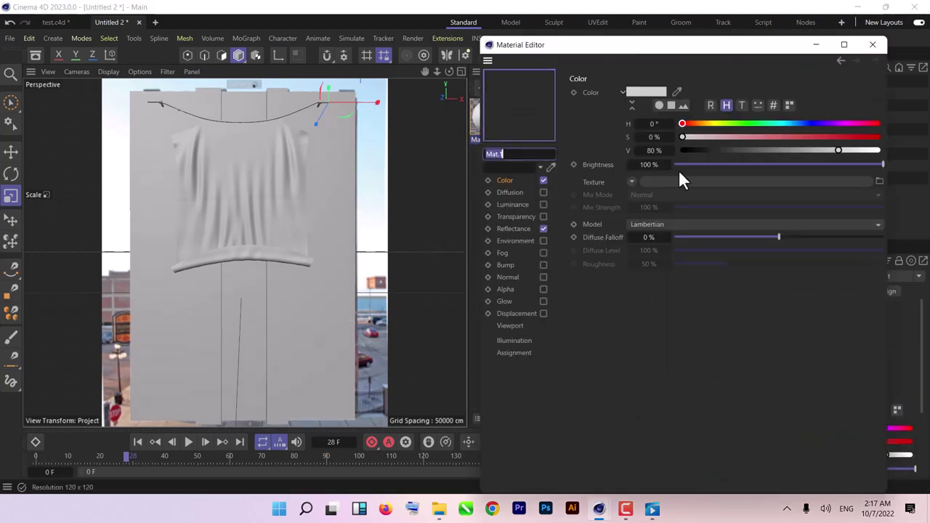
pyautogui.moveTo(841, 150); pyautogui.dragTo(766, 150)
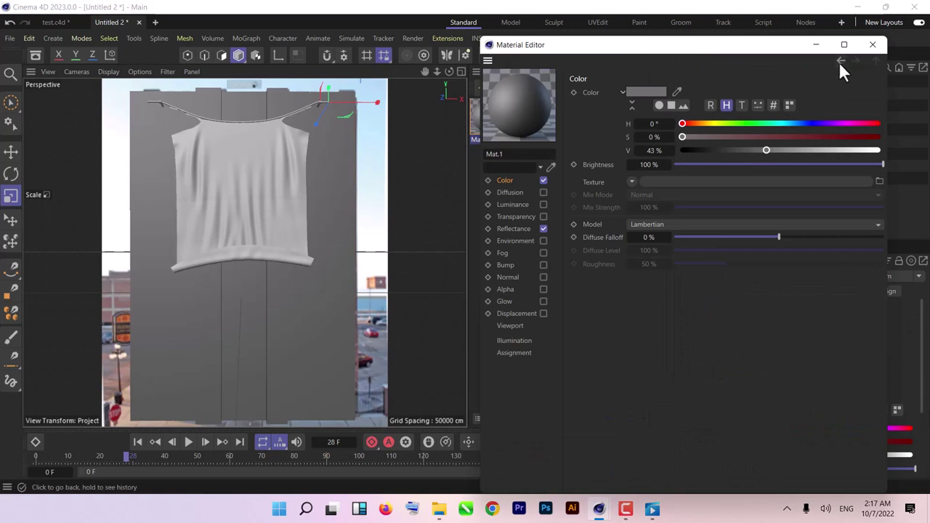
pyautogui.click(872, 46)
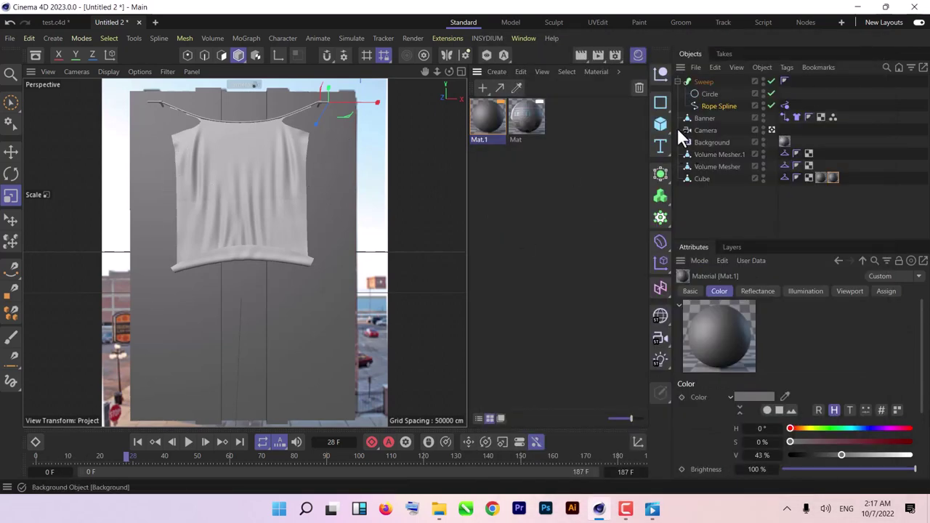
pyautogui.click(637, 55)
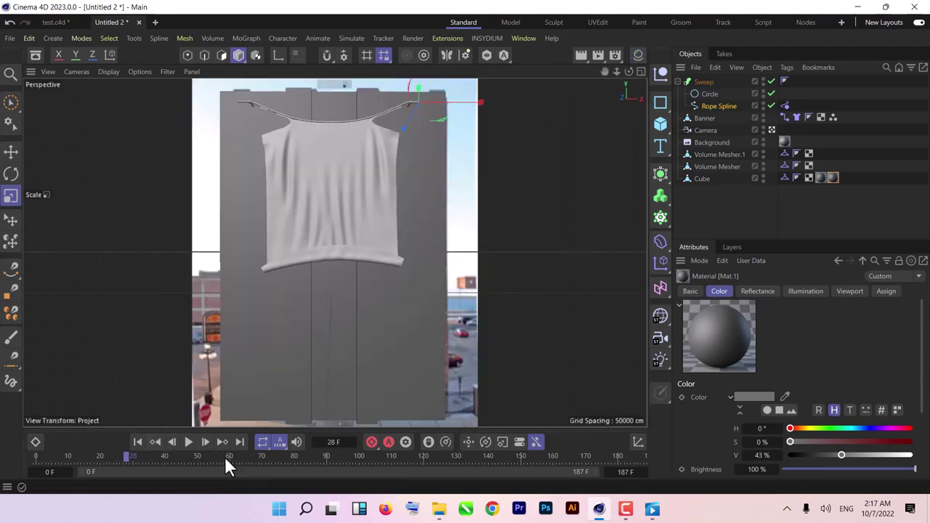
# Rewind to frame 0, select the Banner and switch to Polygon mode.
pyautogui.click(136, 442)
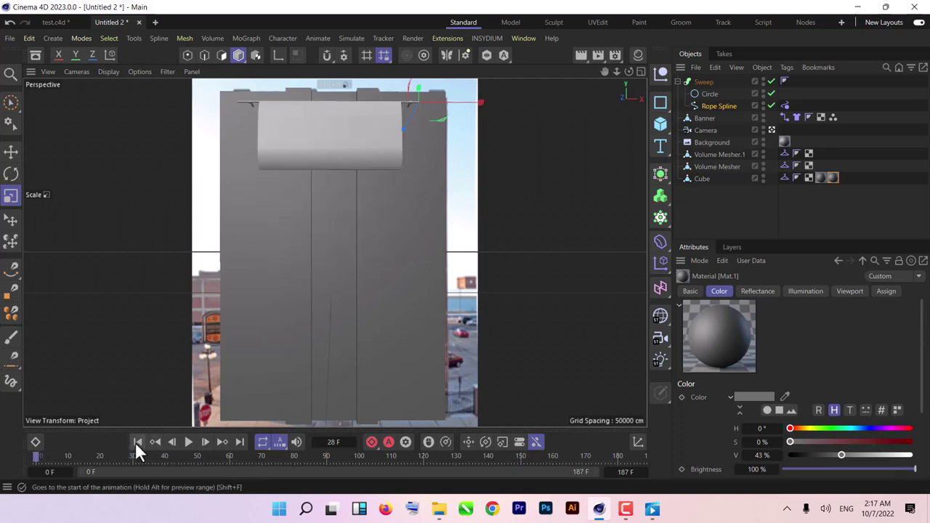
pyautogui.click(704, 117)
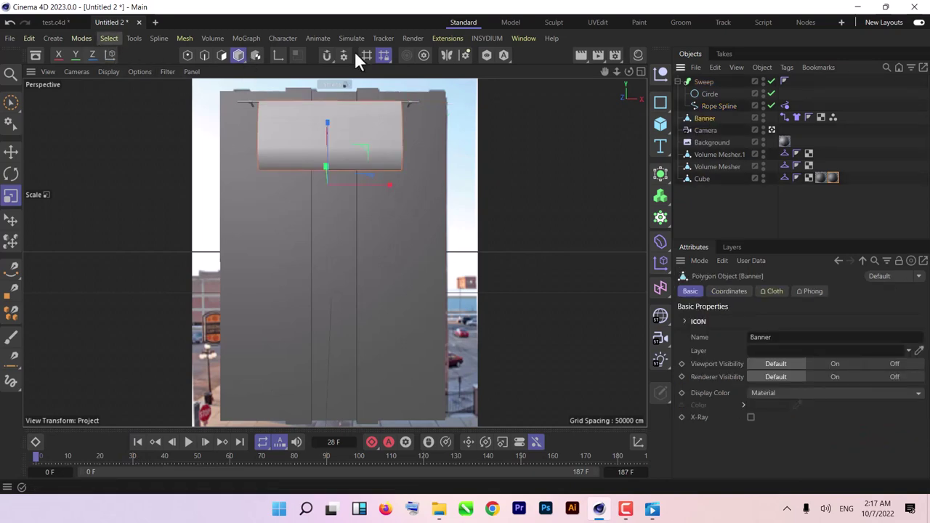
pyautogui.click(189, 54)
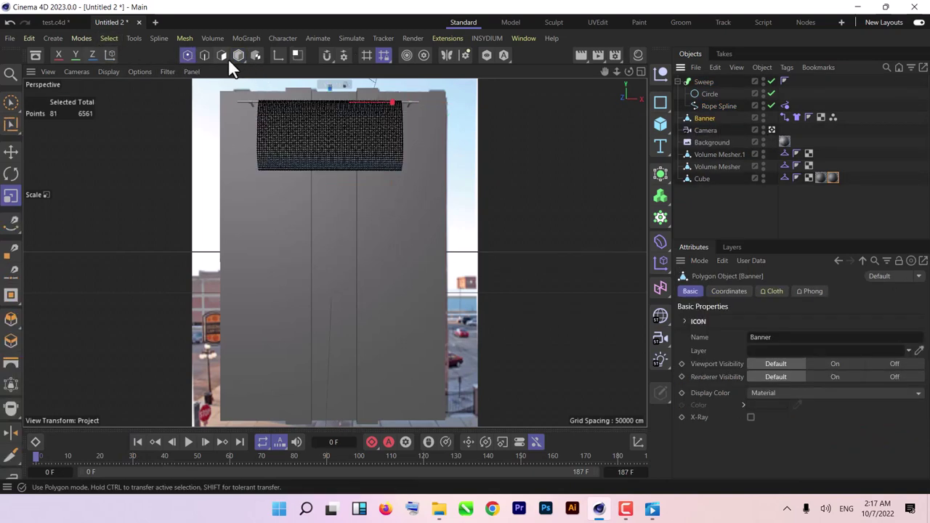
pyautogui.click(221, 56)
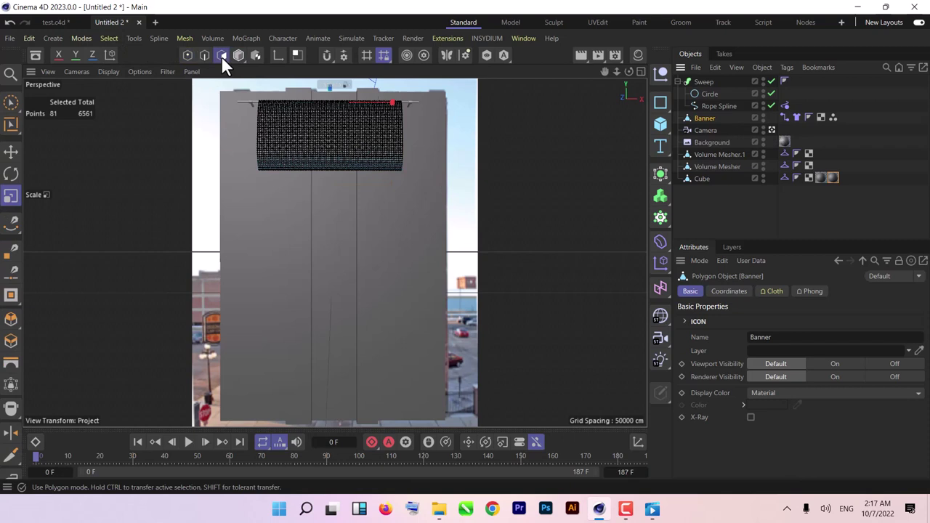
# Select all Banner polygons, apply Set Vertex Weight, and return to Model mode.
pyautogui.click(81, 38)
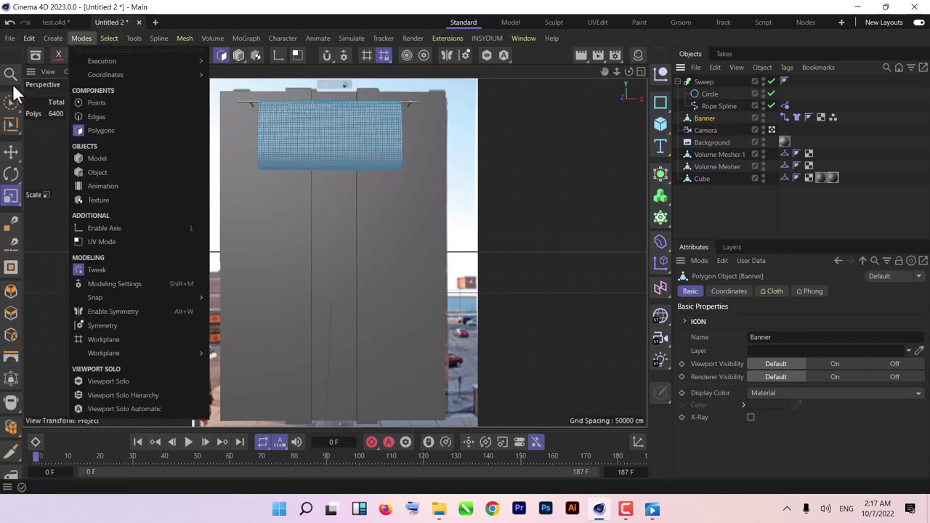
pyautogui.click(109, 38)
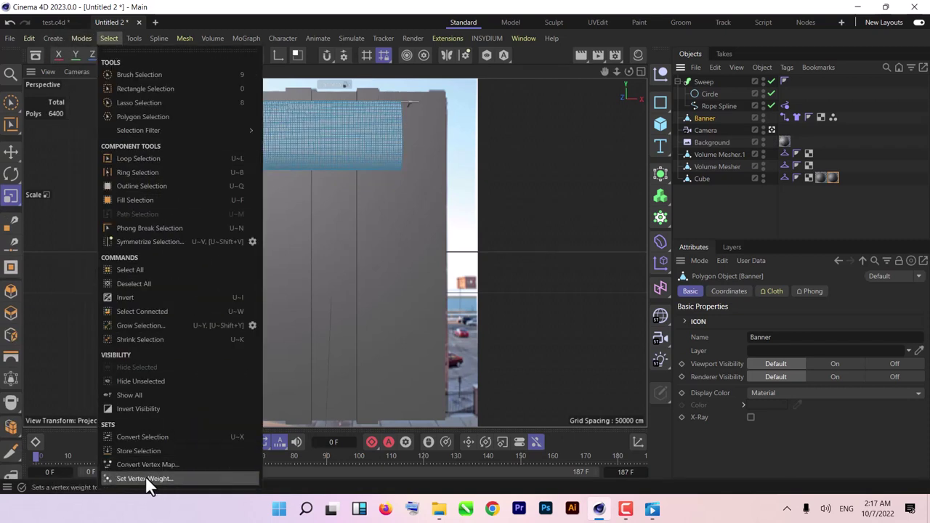
pyautogui.click(145, 477)
pyautogui.click(125, 481)
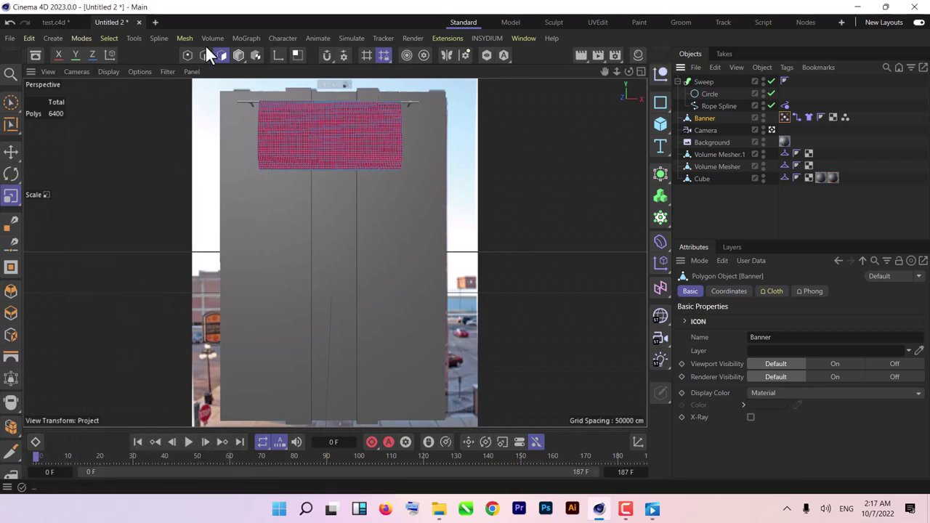
pyautogui.click(238, 55)
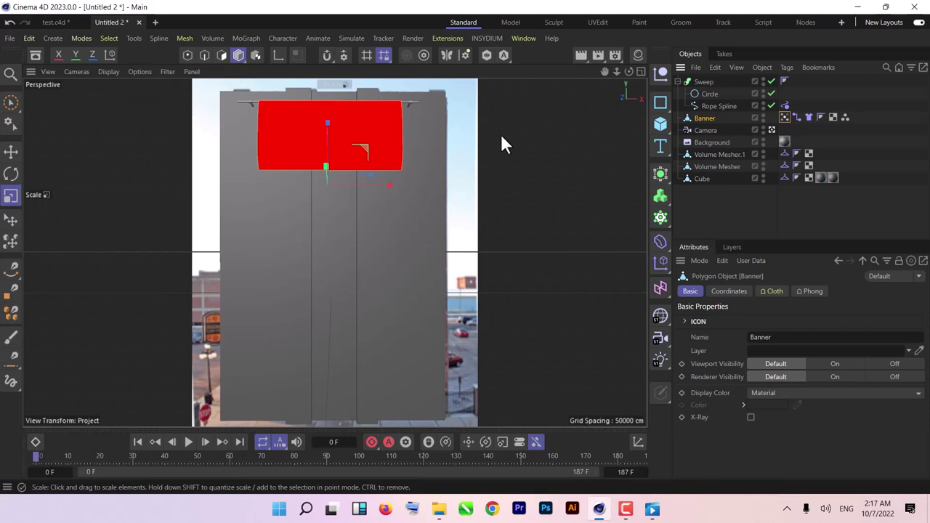
pyautogui.click(785, 117)
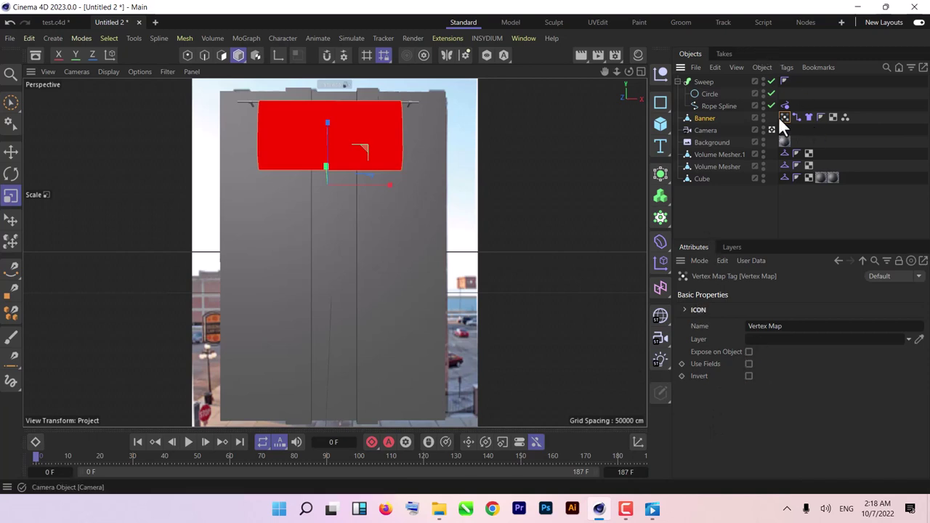
# Enable Use Fields on the Vertex Map, delete the Freeze layer, and add a Spherical Field.
pyautogui.click(748, 364)
pyautogui.click(709, 359)
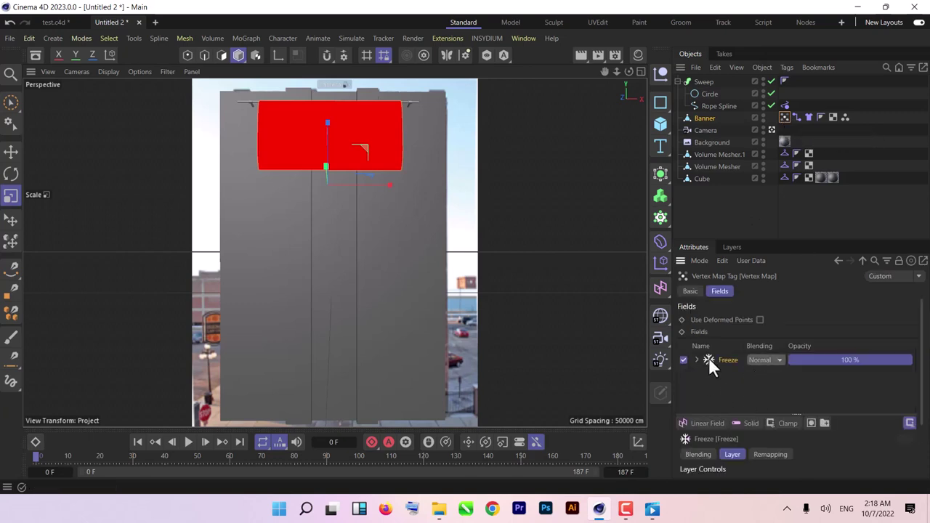
pyautogui.press('Delete')
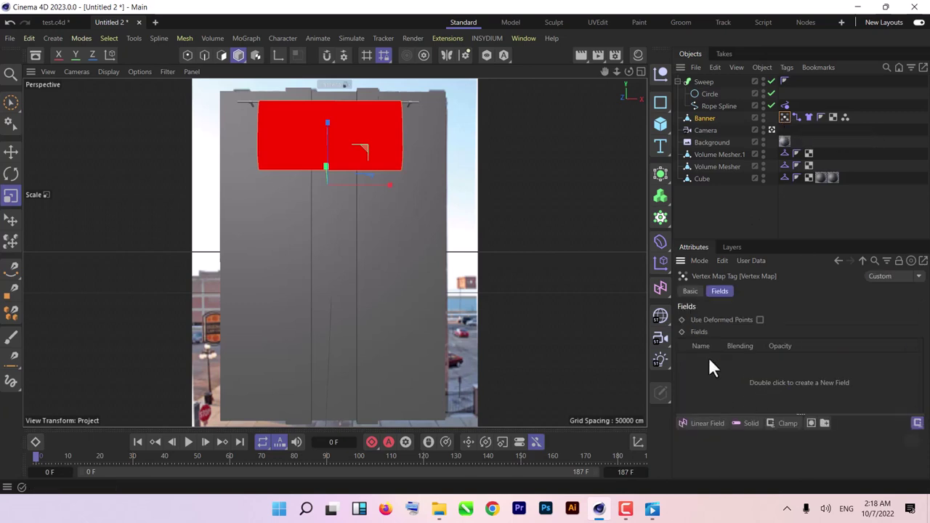
pyautogui.click(701, 426)
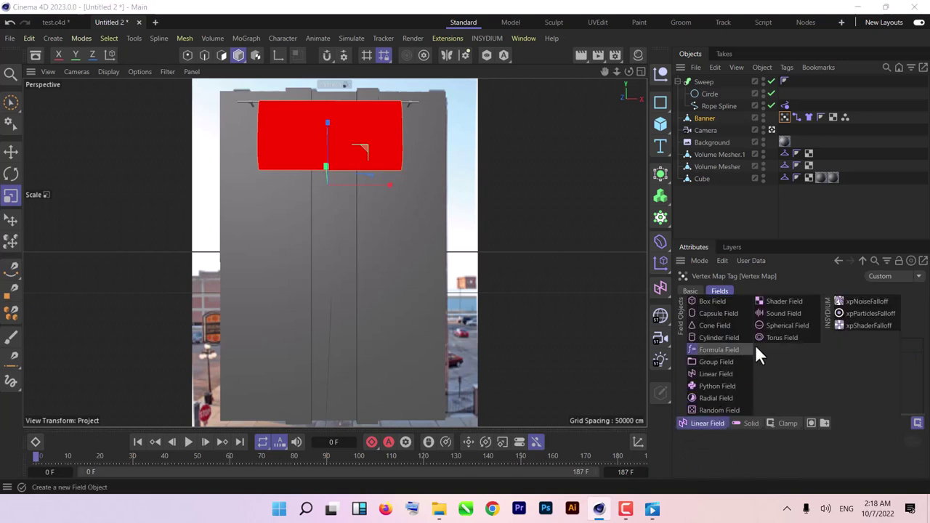
pyautogui.click(781, 325)
# Move the Spherical Field to the banner's right edge and check the weights.
pyautogui.press('e')
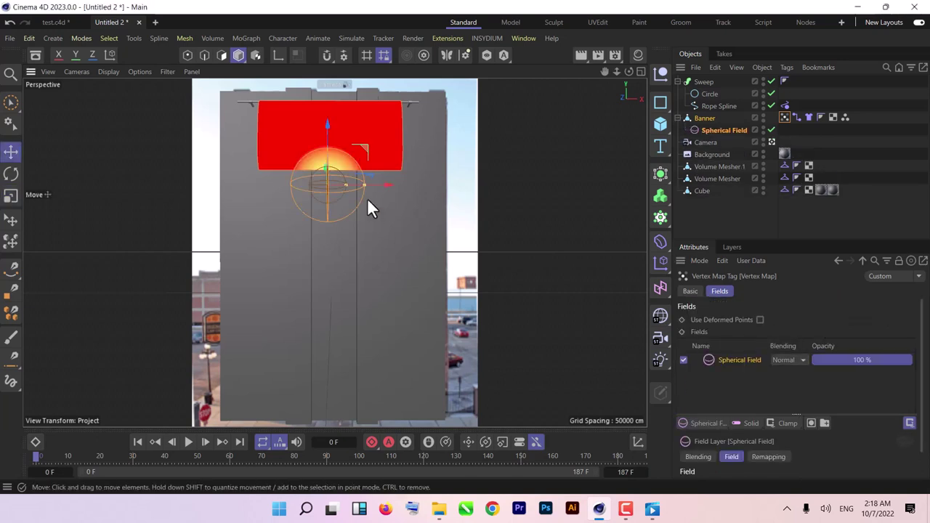
pyautogui.click(322, 121)
pyautogui.click(719, 129)
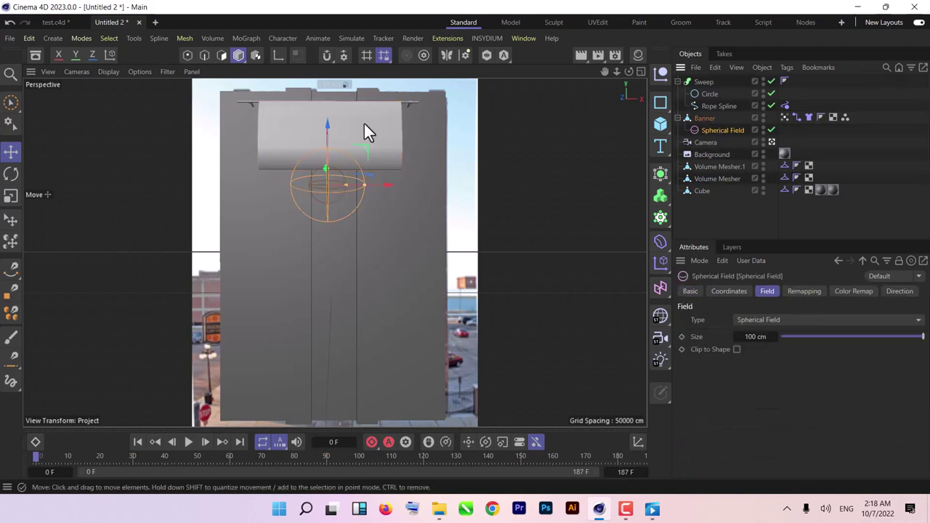
pyautogui.doubleClick(786, 118)
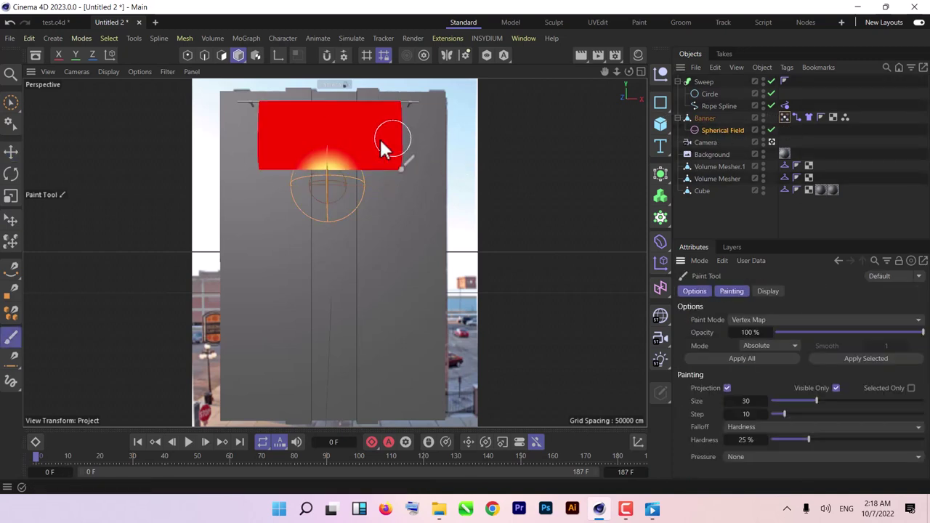
pyautogui.click(731, 130)
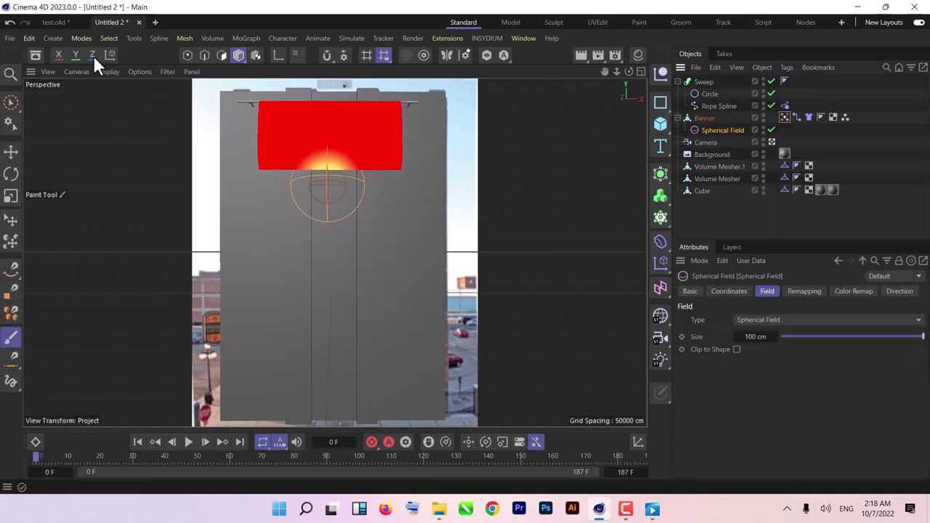
pyautogui.click(11, 153)
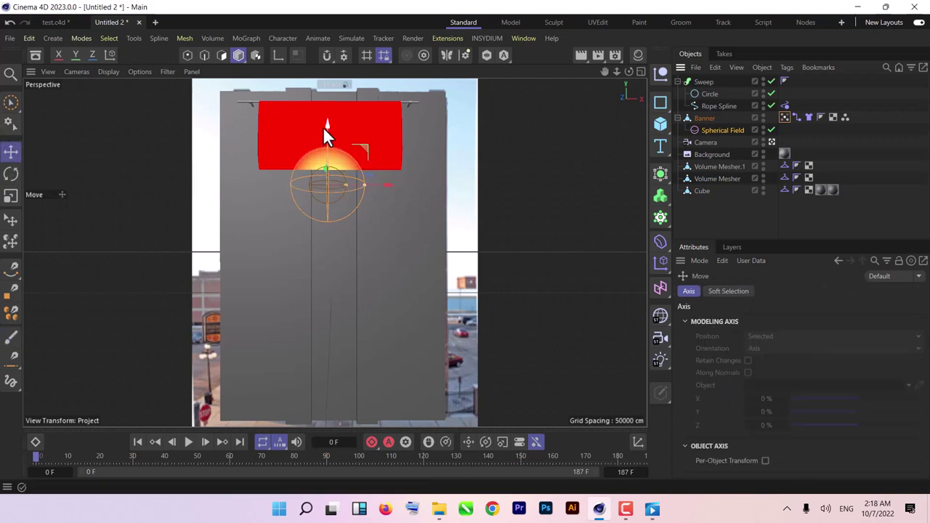
pyautogui.moveTo(324, 126); pyautogui.dragTo(406, 119)
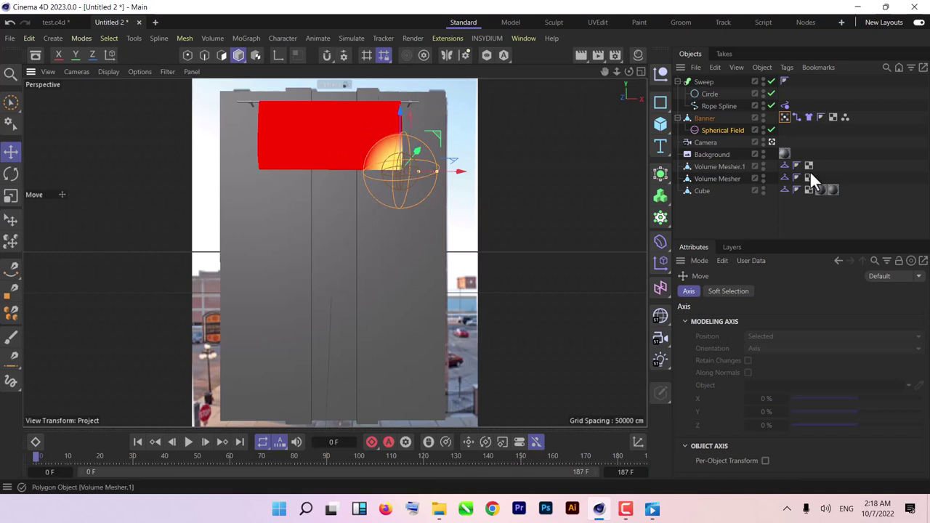
pyautogui.doubleClick(785, 117)
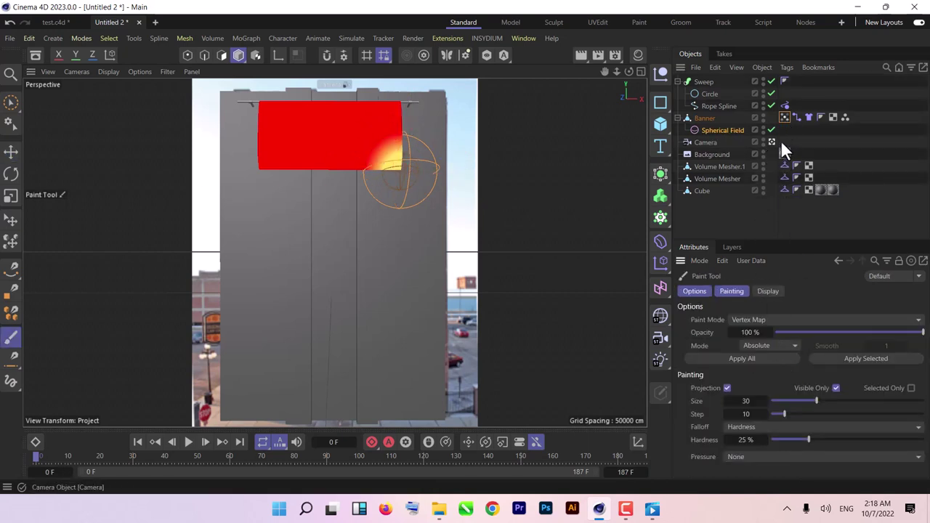
# Add a Random Field to the vertex map with Multiply blending.
pyautogui.click(786, 119)
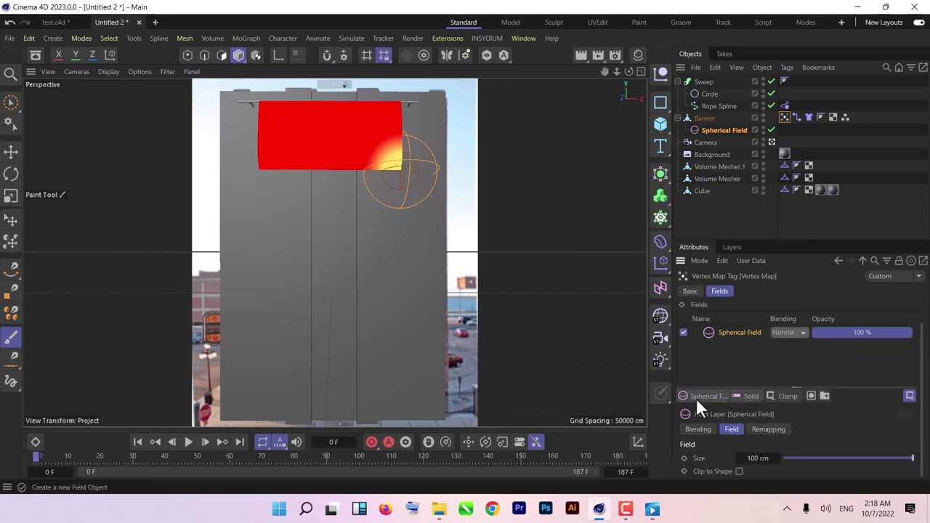
pyautogui.click(696, 396)
pyautogui.click(720, 382)
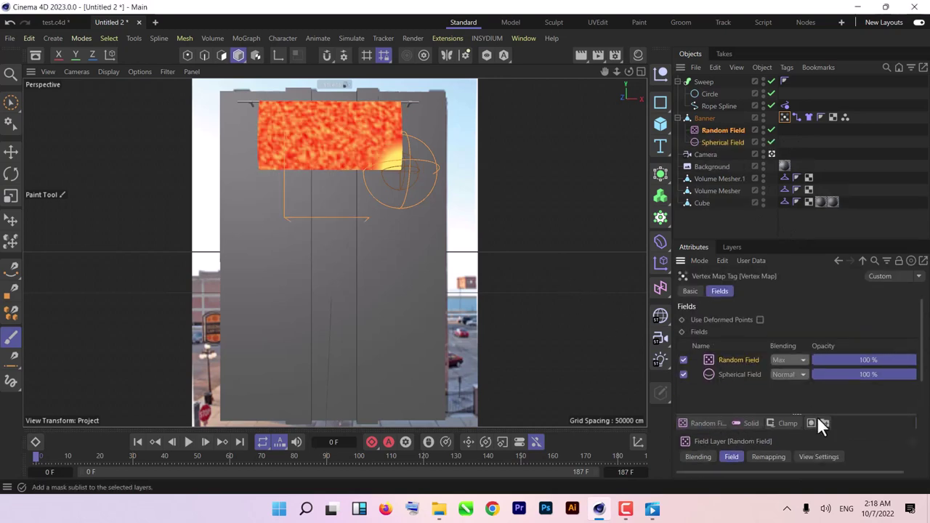
pyautogui.click(788, 360)
pyautogui.click(791, 403)
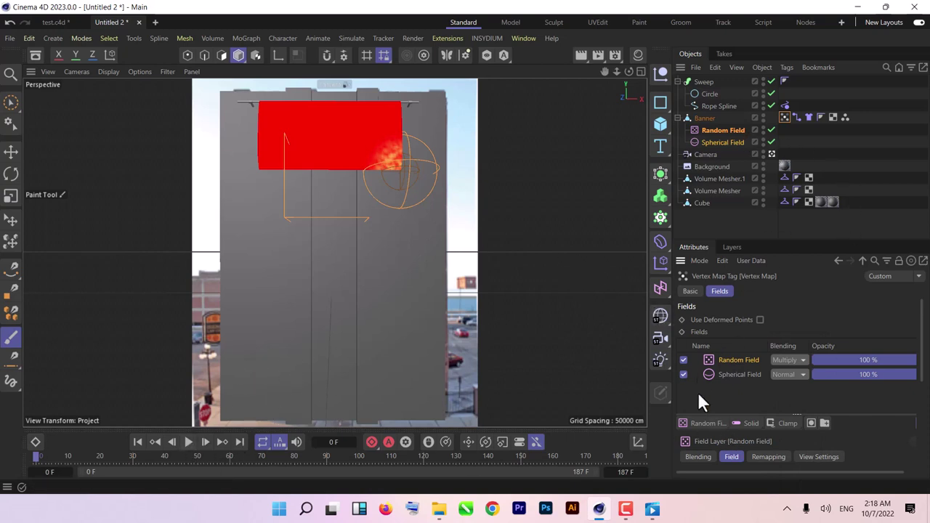
# Add a Freeze layer set to Grow mode above the fields.
pyautogui.click(790, 423)
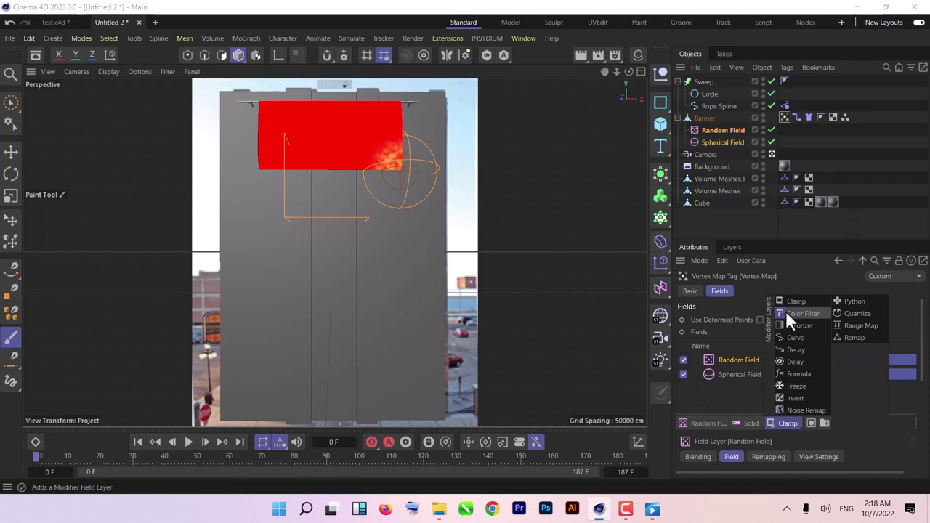
pyautogui.click(798, 386)
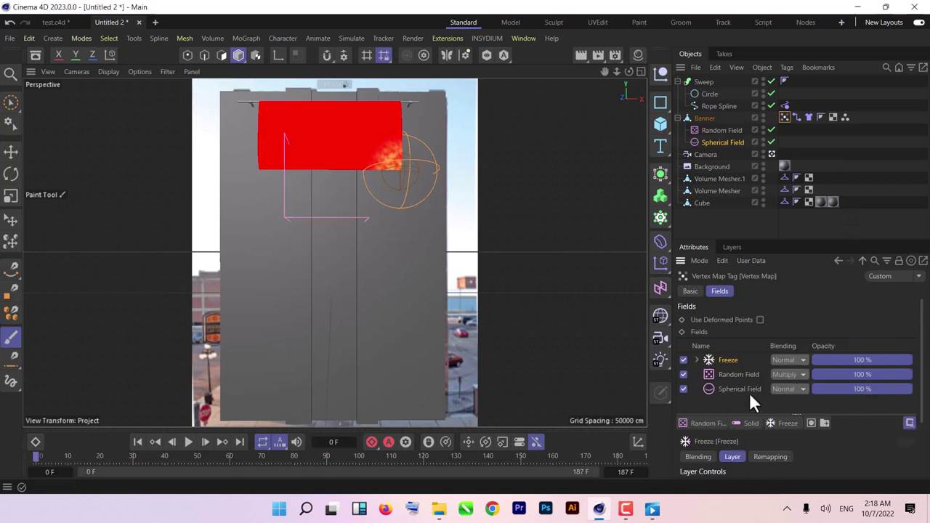
pyautogui.scroll(-3, 830, 425)
pyautogui.click(719, 432)
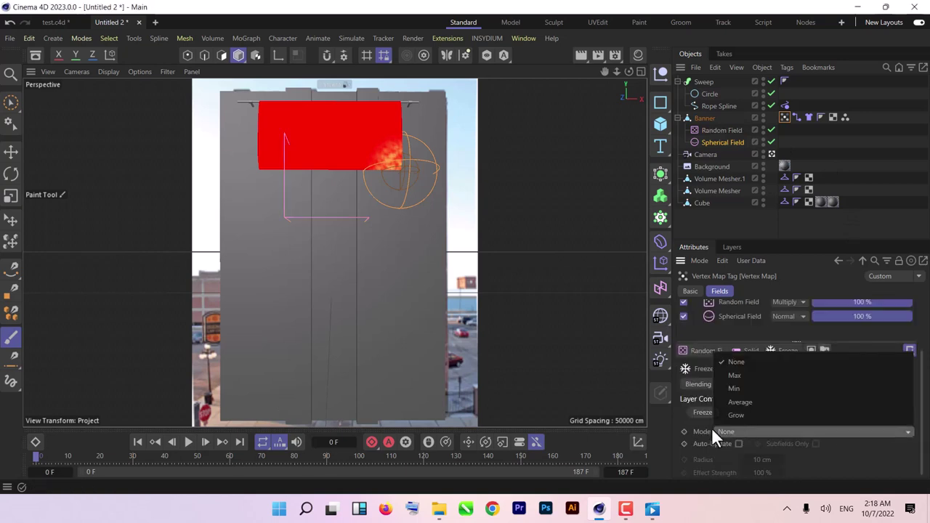
pyautogui.click(741, 415)
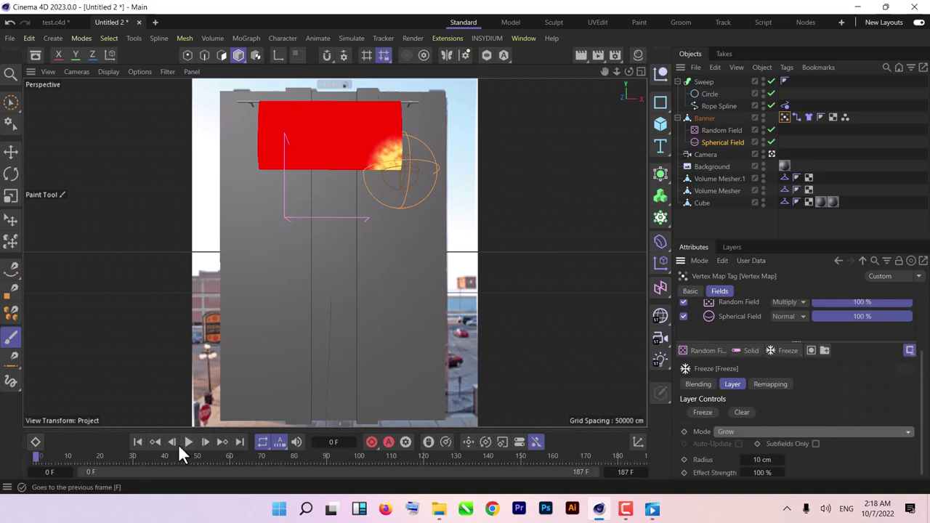
pyautogui.click(808, 117)
pyautogui.moveTo(808, 118); pyautogui.dragTo(808, 104)
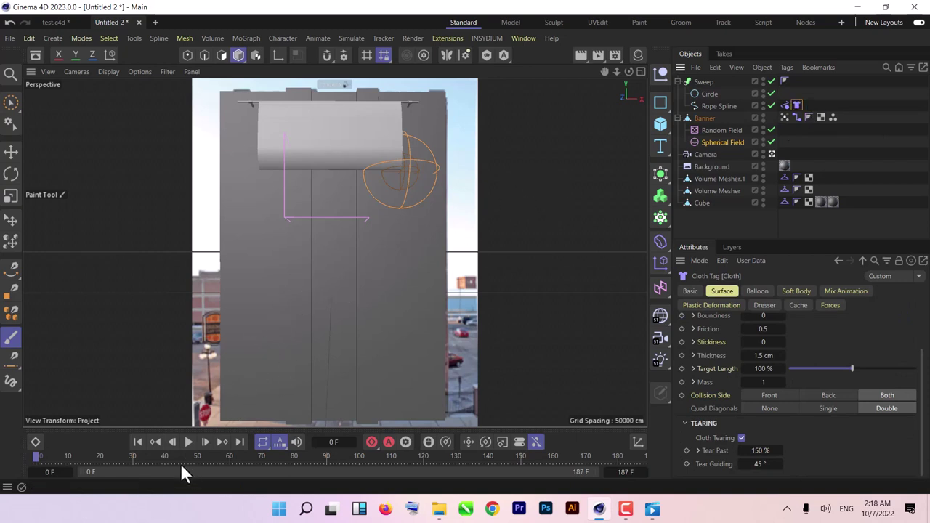
pyautogui.click(785, 117)
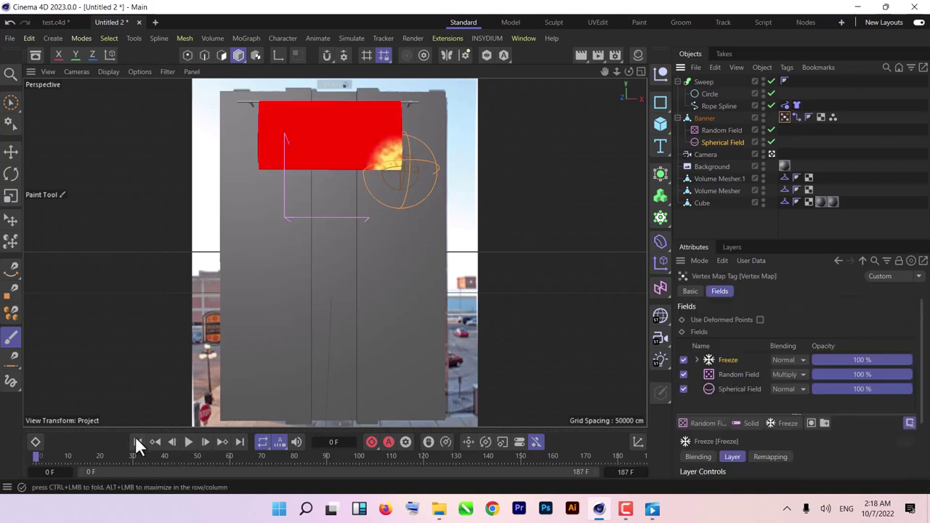
pyautogui.click(182, 444)
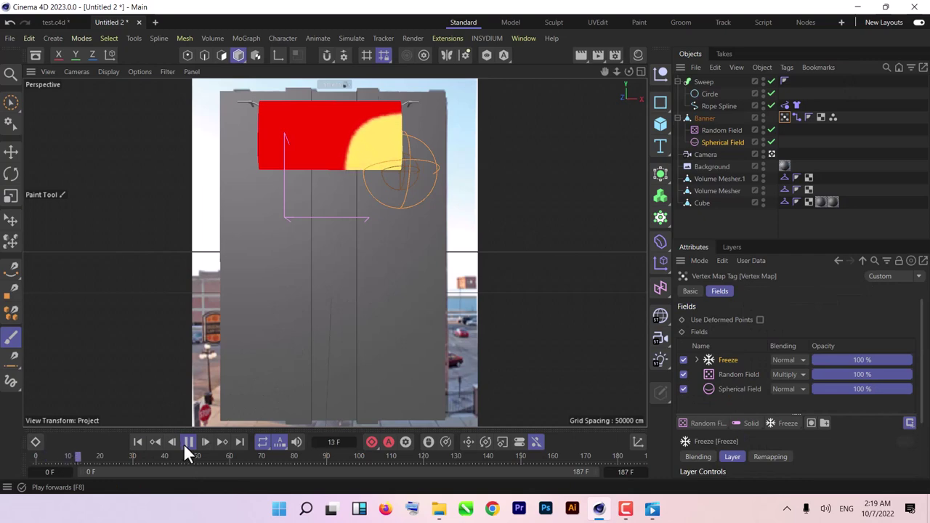
pyautogui.click(186, 443)
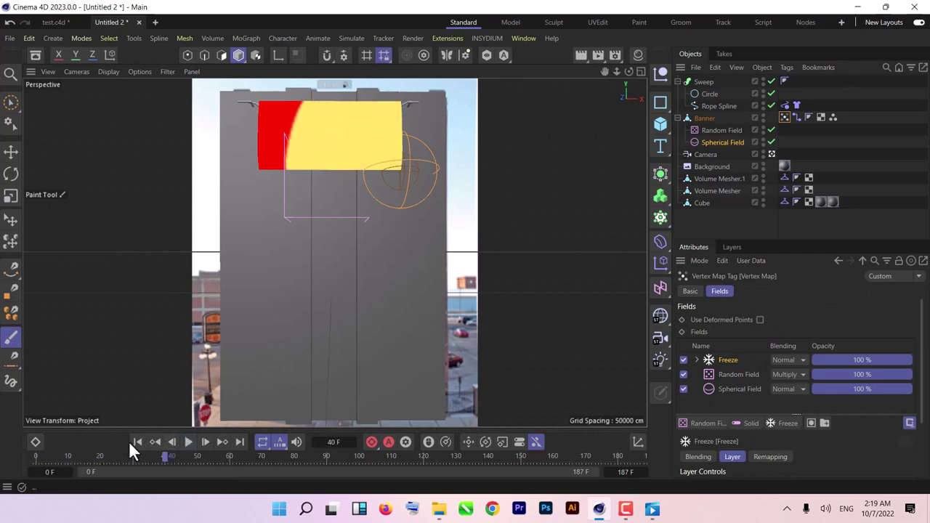
pyautogui.click(807, 118)
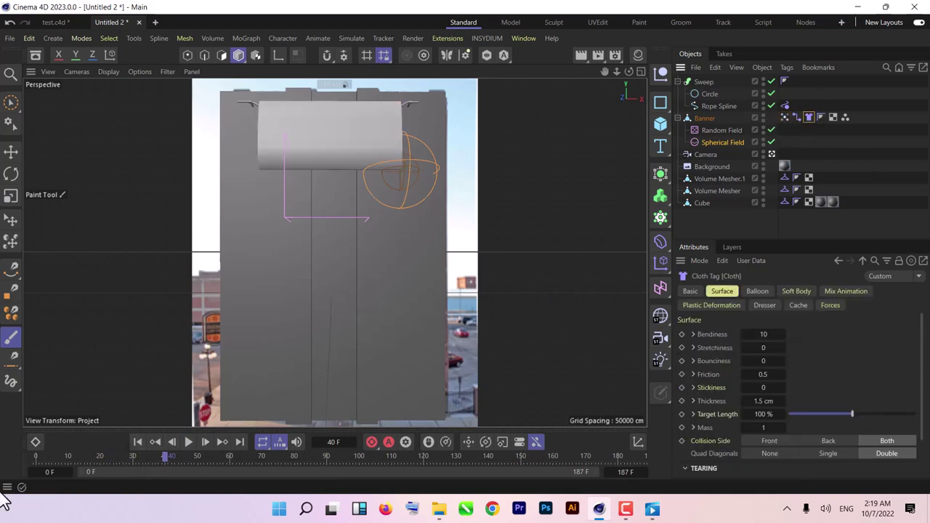
pyautogui.click(138, 442)
pyautogui.click(190, 442)
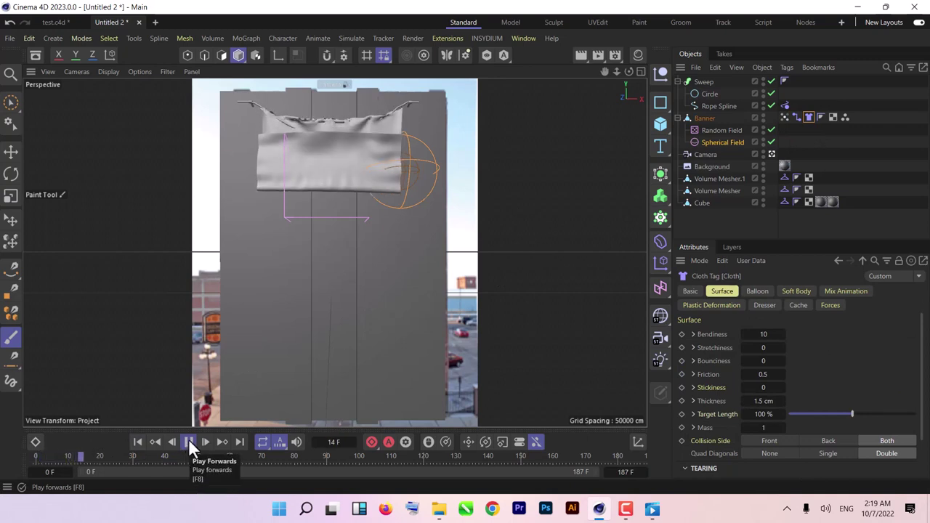
pyautogui.click(189, 442)
pyautogui.click(138, 441)
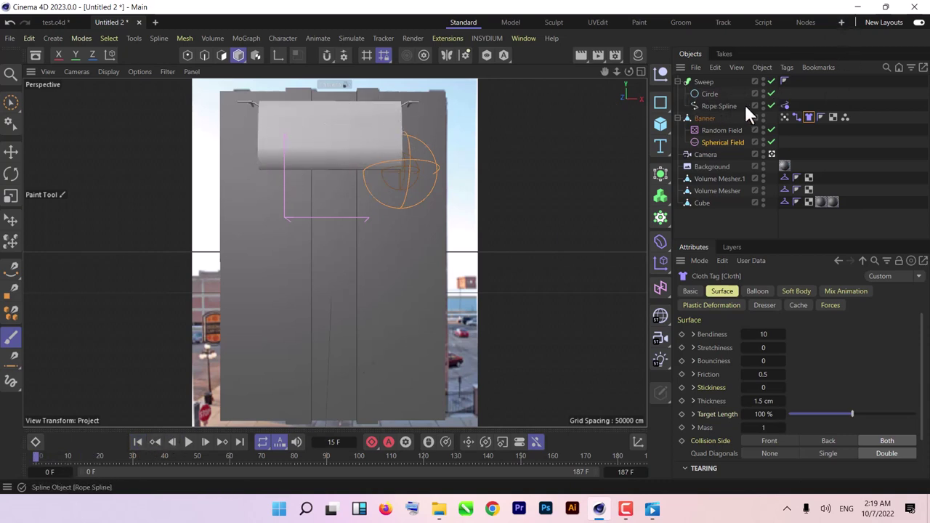
# Set the Rope tag's Bendiness to 1 and play to watch the banner sag.
pyautogui.click(785, 106)
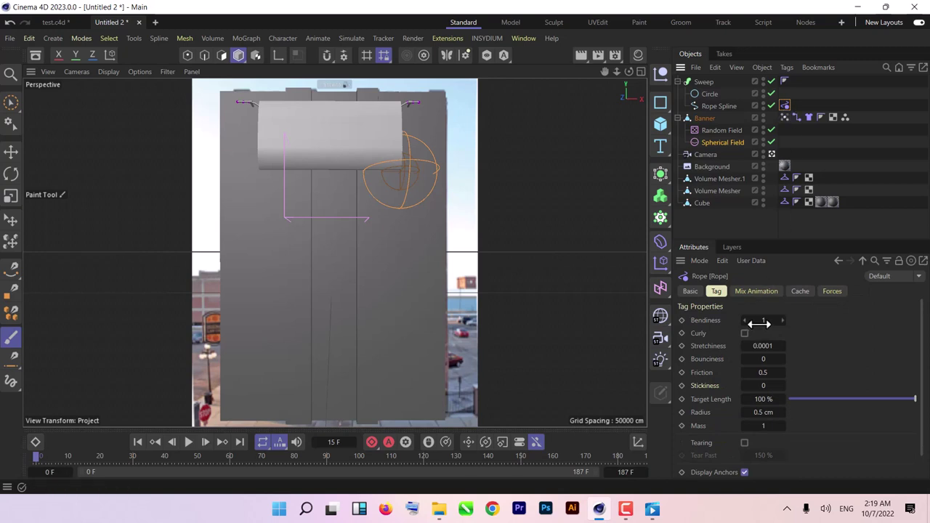
pyautogui.moveTo(758, 324); pyautogui.dragTo(753, 323)
pyautogui.click(758, 322)
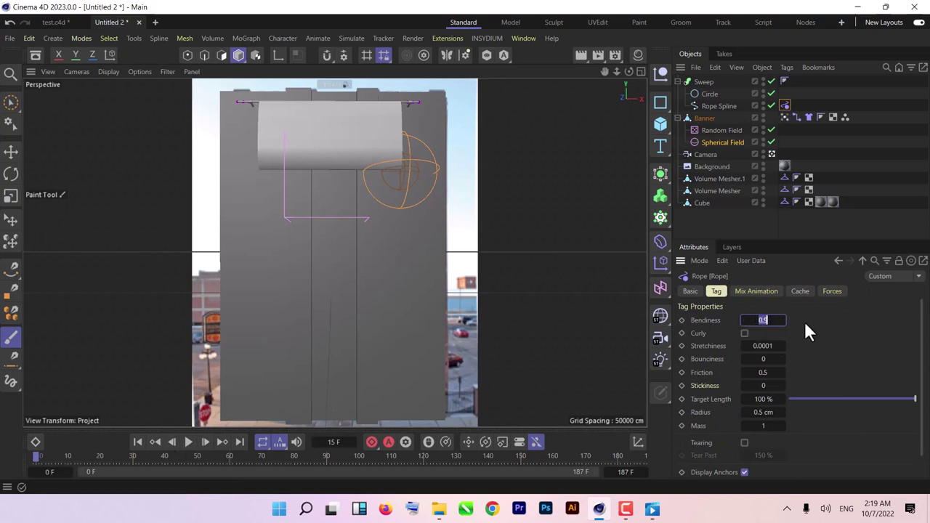
pyautogui.write('5')
pyautogui.click(761, 320)
pyautogui.write('1')
pyautogui.press('Return')
pyautogui.click(187, 441)
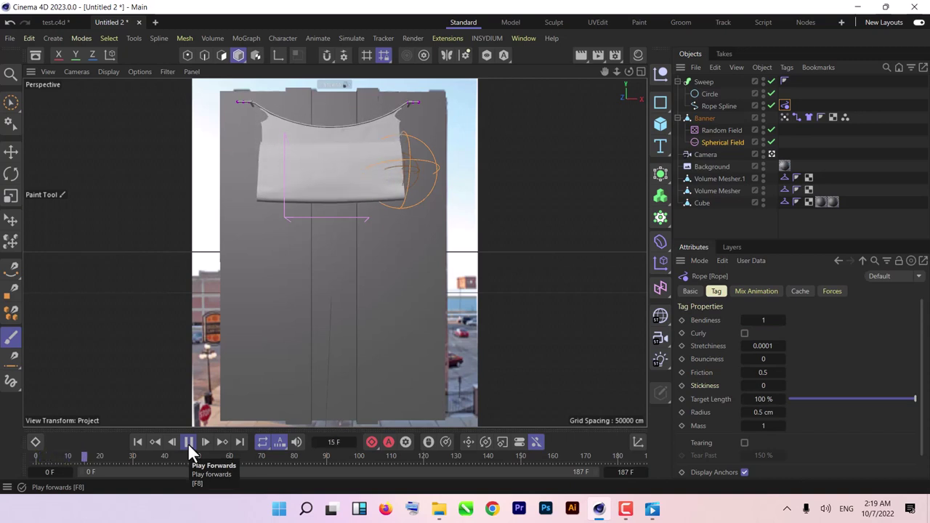
# Link the Banner's Vertex Map into the Cloth tag's Tear Past map field.
pyautogui.click(187, 443)
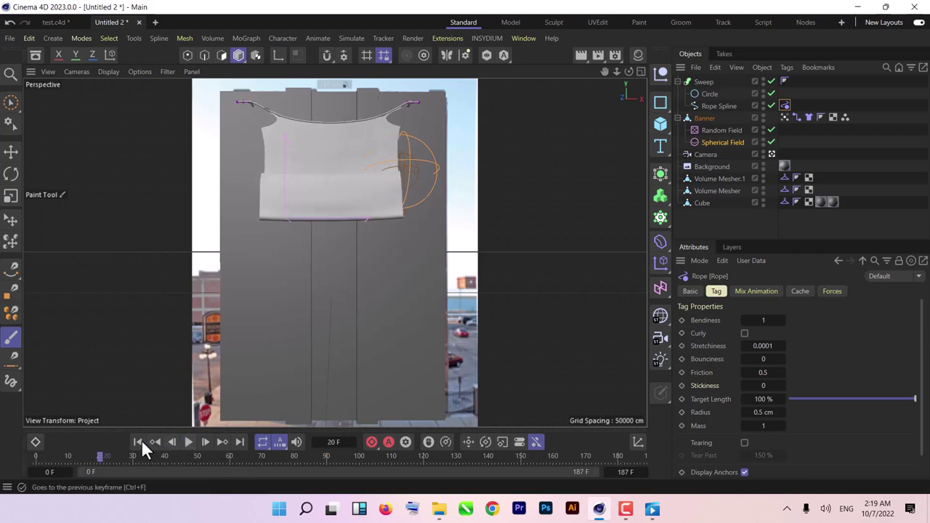
pyautogui.click(141, 439)
pyautogui.click(785, 118)
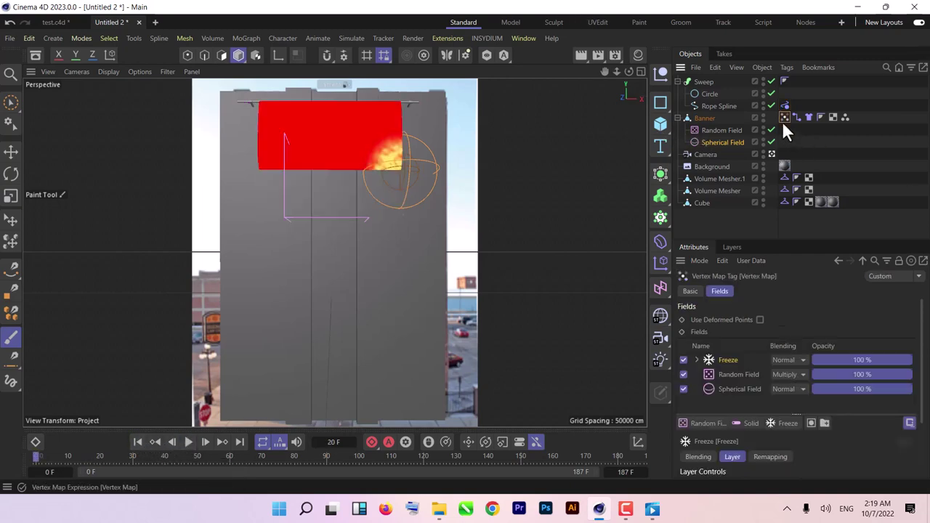
pyautogui.click(807, 116)
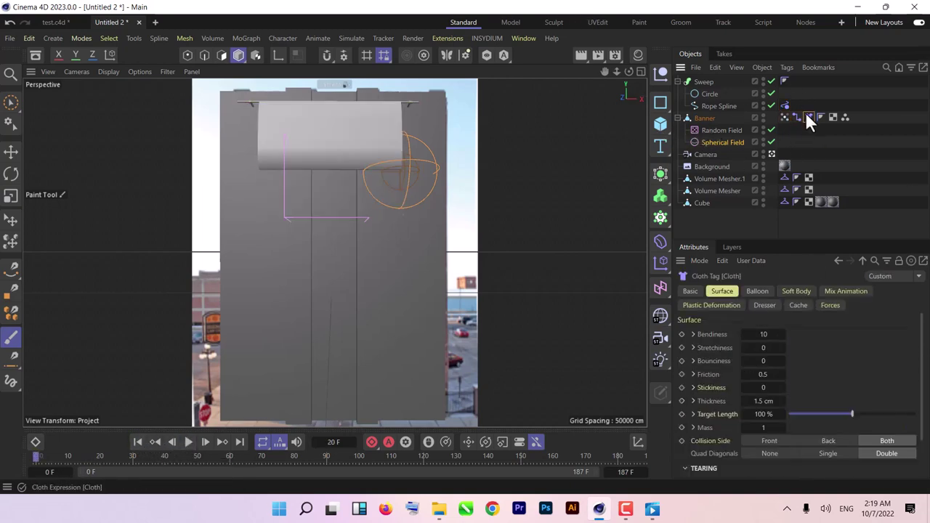
pyautogui.scroll(-2, 854, 364)
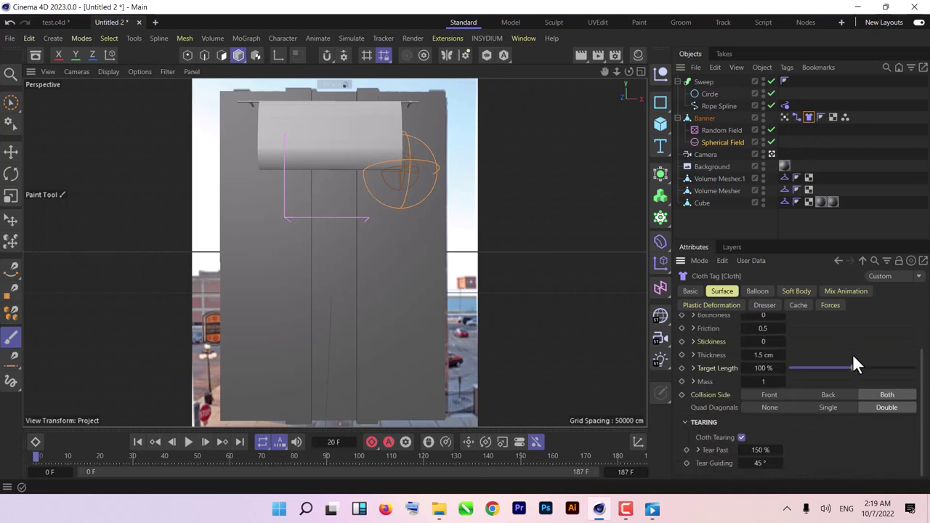
pyautogui.click(698, 450)
pyautogui.scroll(-1, 724, 459)
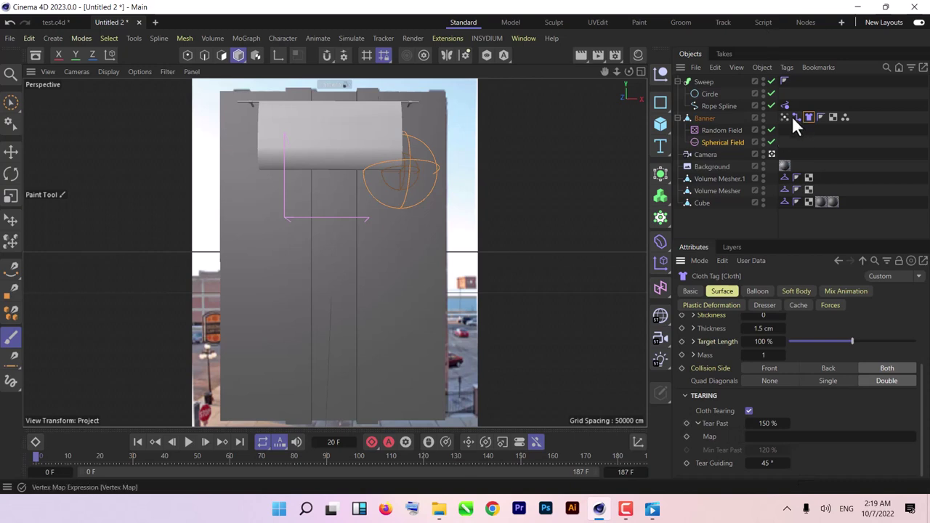
pyautogui.moveTo(786, 117); pyautogui.dragTo(772, 439)
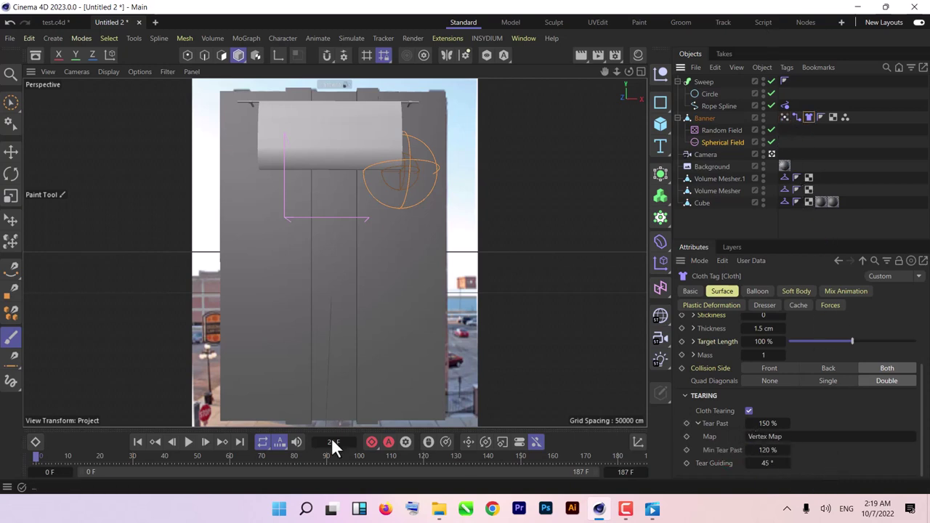
# Preview the tearing simulation from frame 0, then stop and rewind.
pyautogui.click(138, 445)
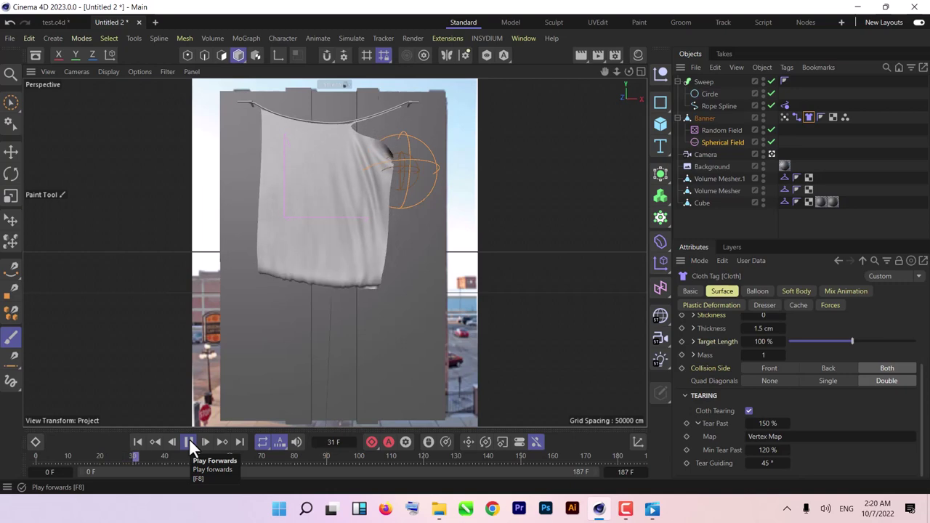
pyautogui.click(189, 442)
pyautogui.click(137, 442)
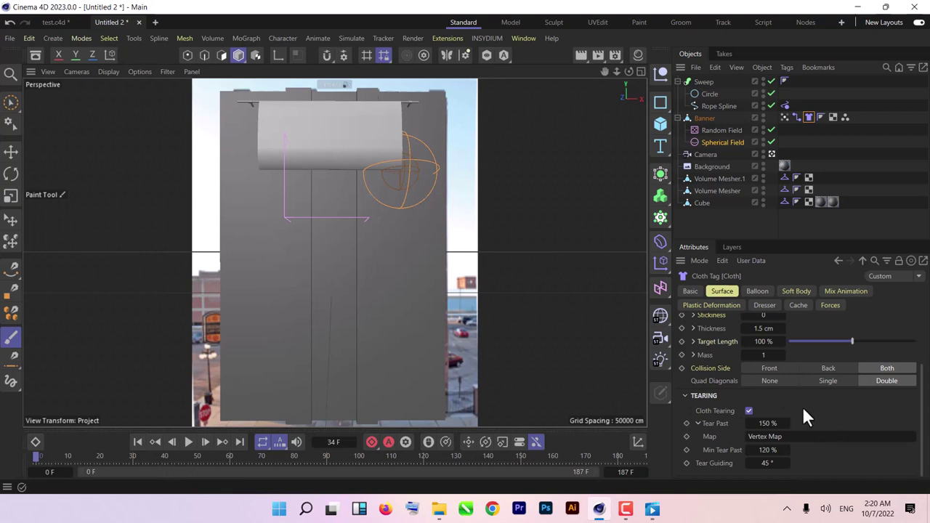
# Keyframe the Freeze, Random and Spherical field opacities from 0% at start to 100% near frame 91.
pyautogui.click(784, 117)
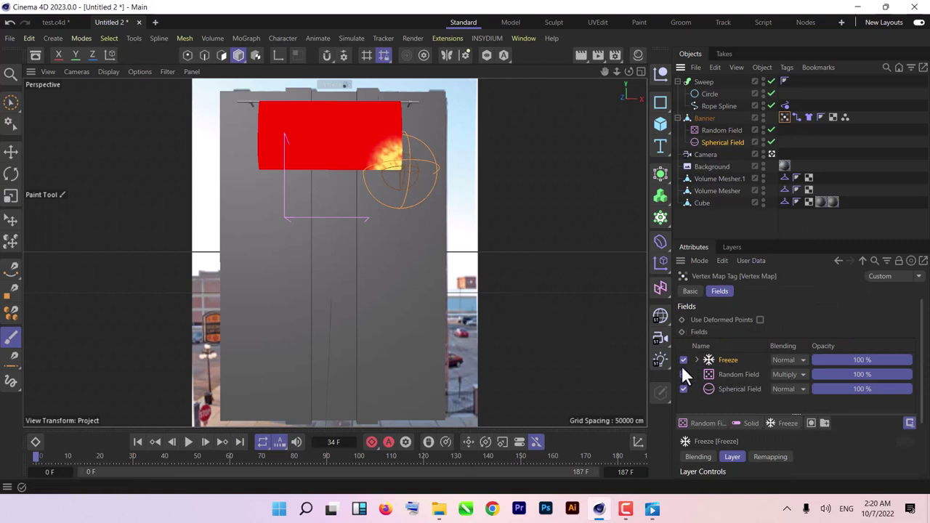
pyautogui.moveTo(838, 362); pyautogui.dragTo(814, 389)
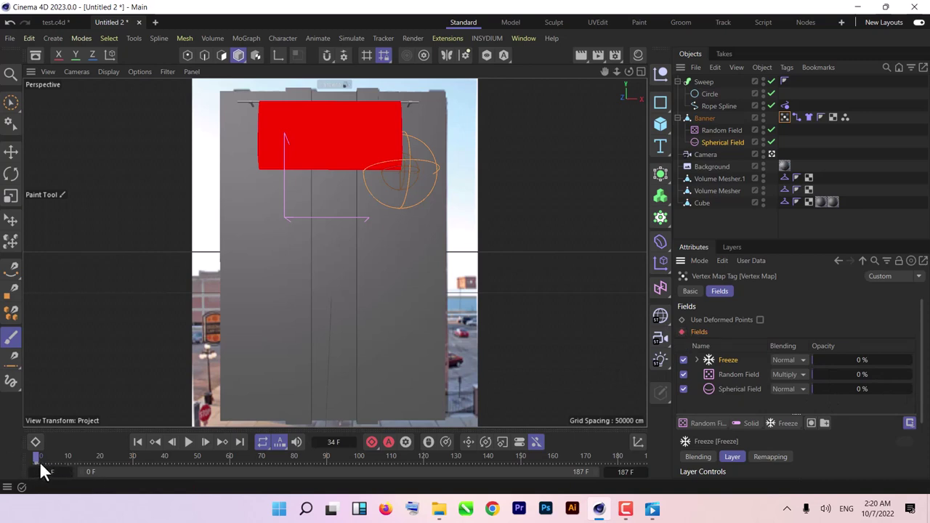
pyautogui.moveTo(40, 464); pyautogui.dragTo(205, 455)
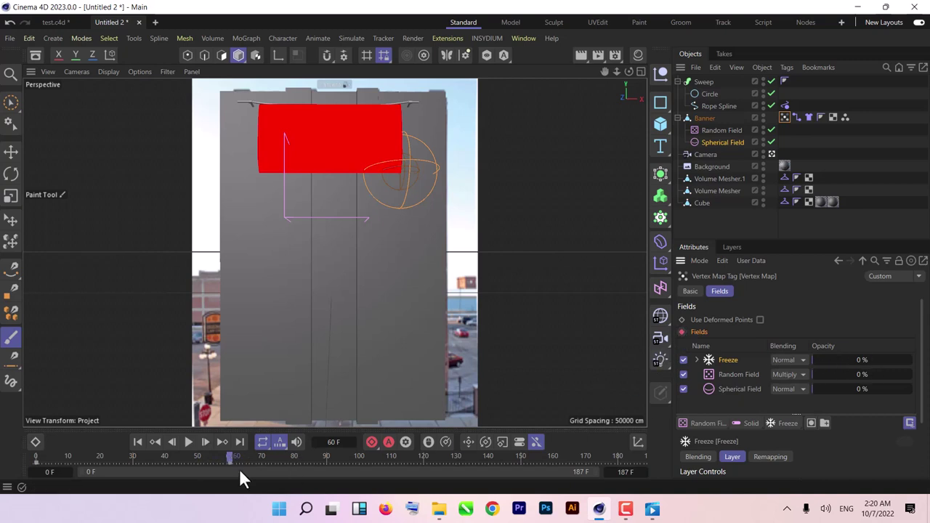
pyautogui.moveTo(228, 453); pyautogui.dragTo(330, 458)
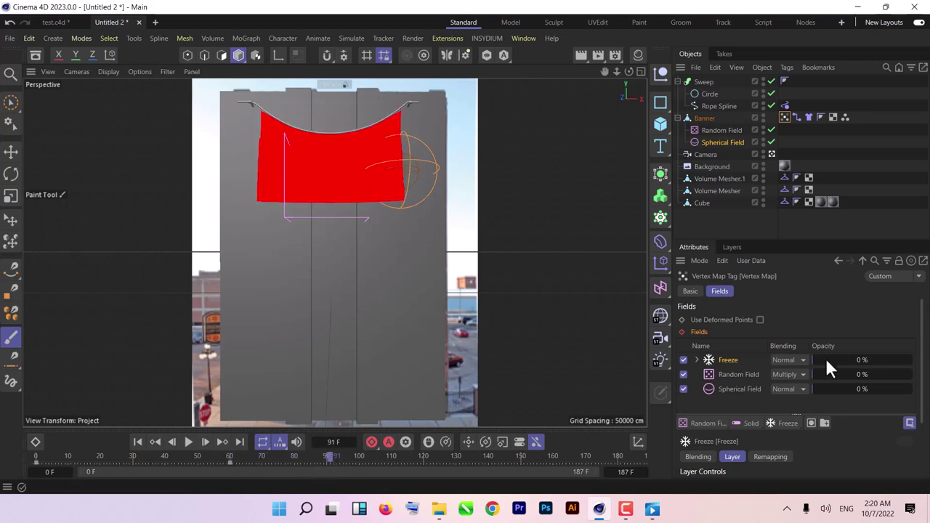
pyautogui.moveTo(825, 359); pyautogui.dragTo(909, 360)
pyautogui.moveTo(855, 374); pyautogui.dragTo(909, 388)
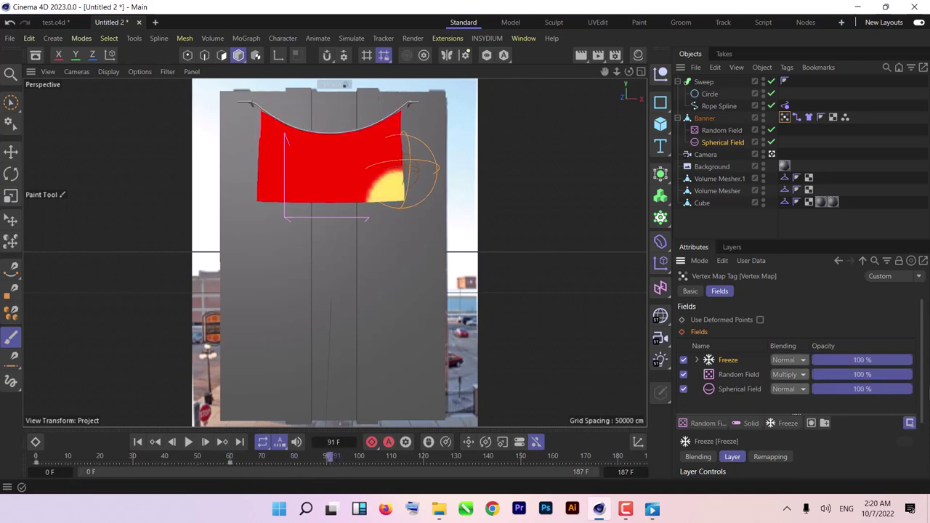
pyautogui.click(681, 331)
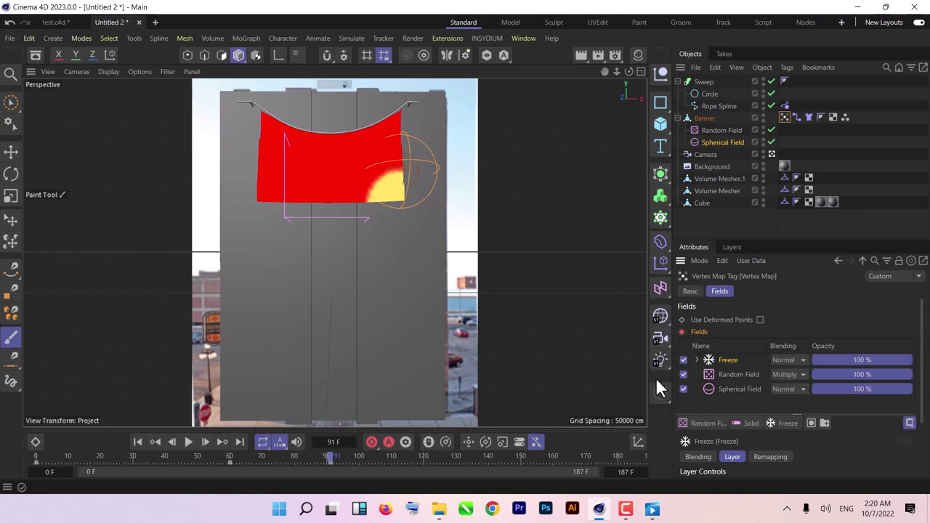
pyautogui.click(136, 441)
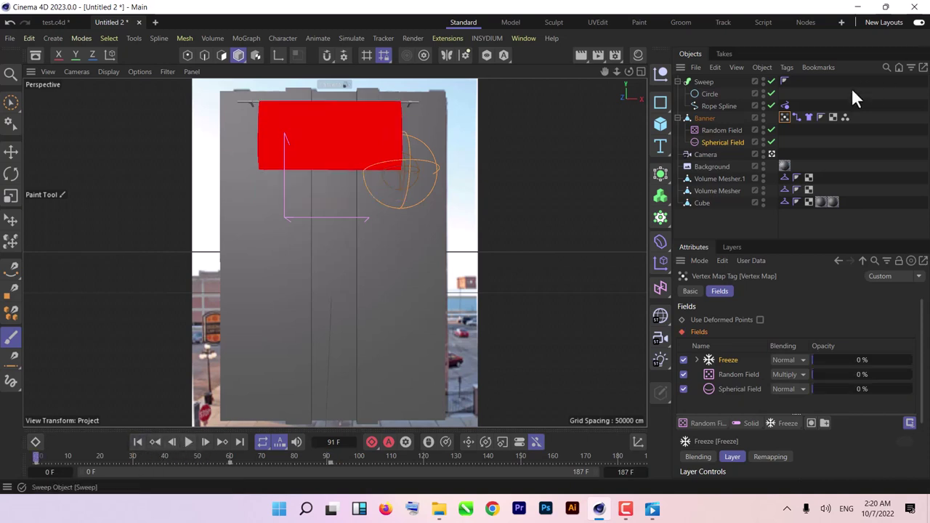
pyautogui.click(827, 132)
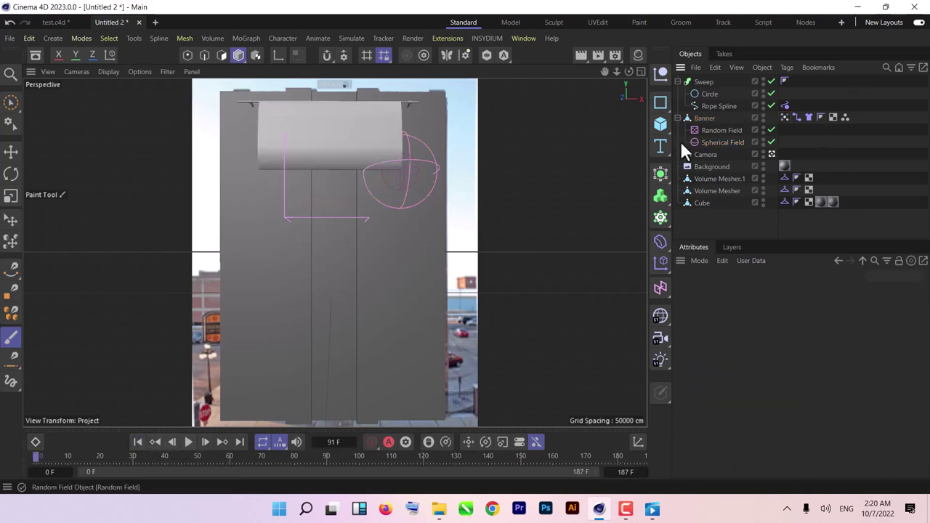
pyautogui.click(190, 443)
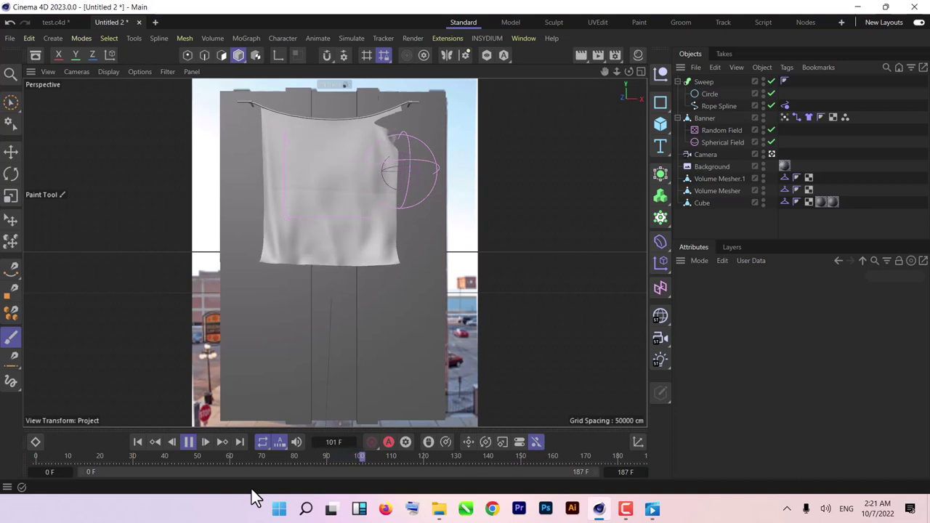
# Rewind to frame 0 and add a Wind force to the scene.
pyautogui.click(184, 445)
pyautogui.click(133, 444)
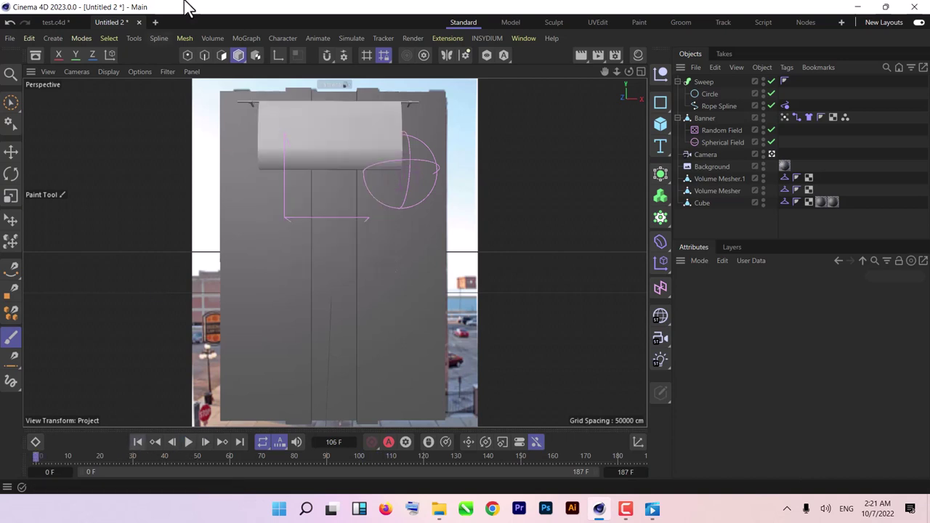
pyautogui.click(351, 38)
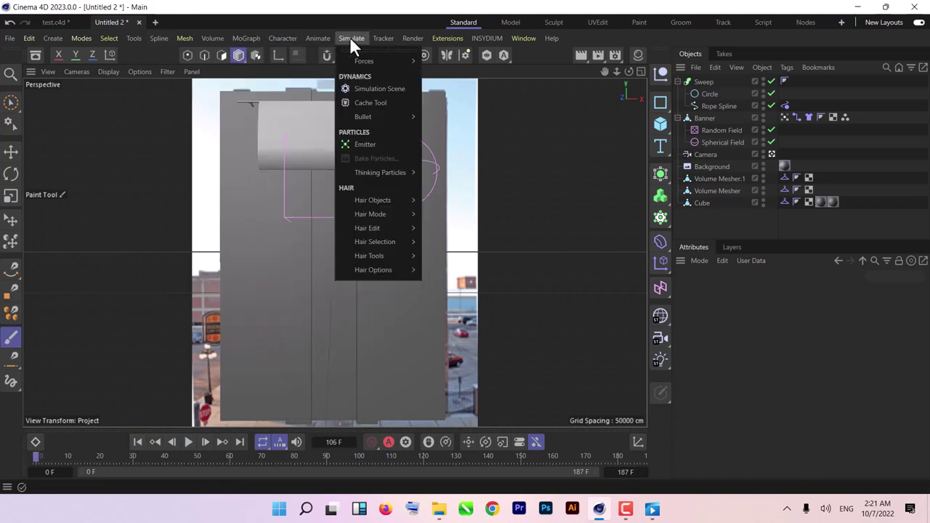
pyautogui.moveTo(372, 59)
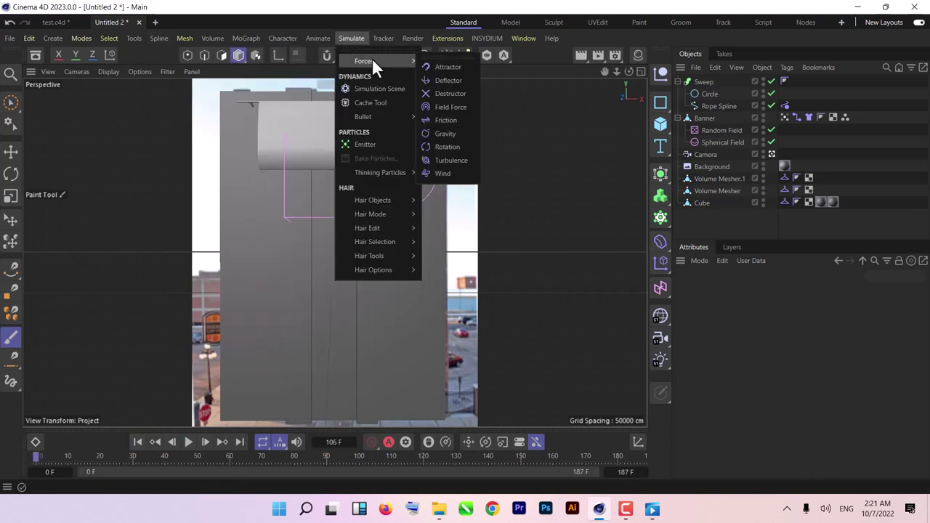
pyautogui.click(443, 174)
# Place and angle the Wind right of the building at 199.1 cm speed, previewing the banner.
pyautogui.press('e')
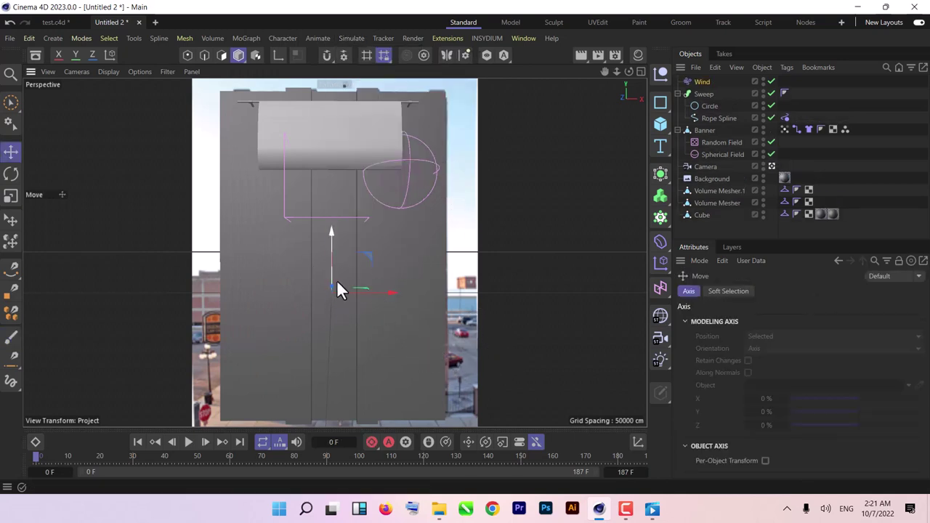
pyautogui.moveTo(365, 294); pyautogui.dragTo(480, 305)
pyautogui.press('r')
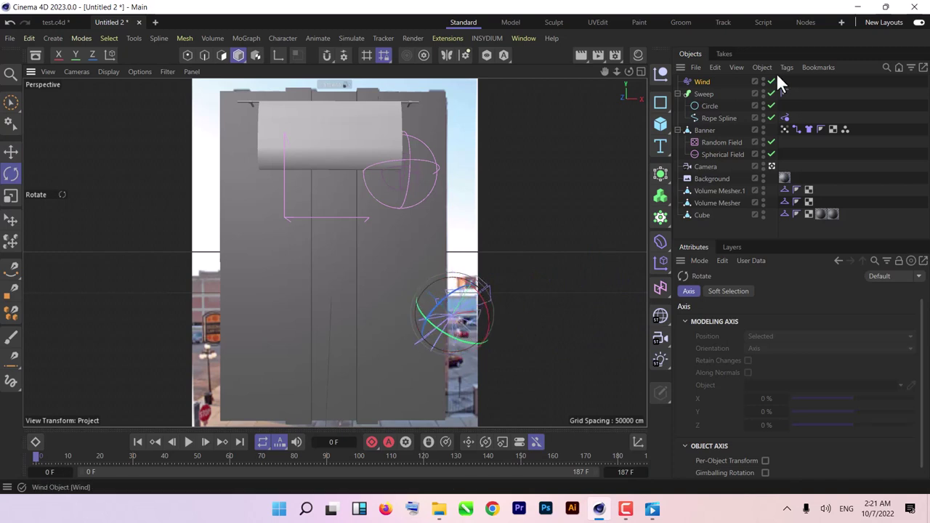
pyautogui.click(702, 81)
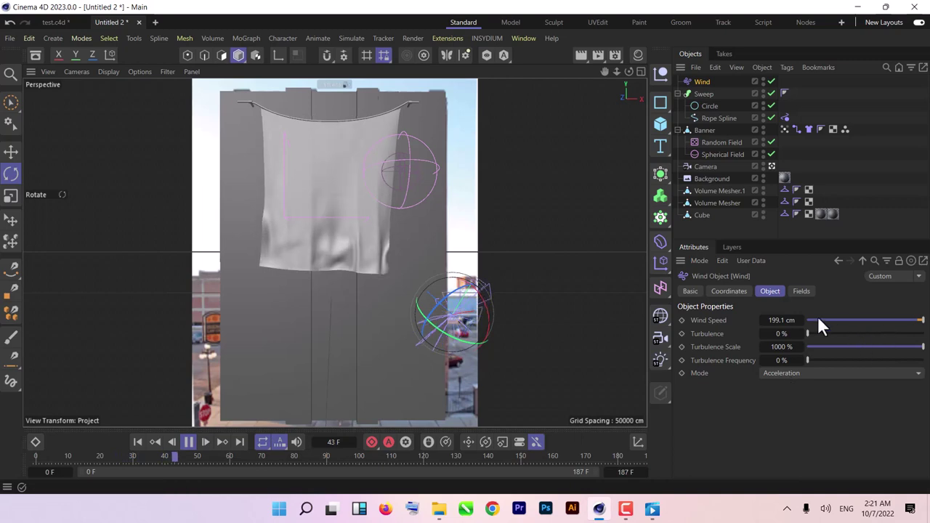
pyautogui.click(190, 440)
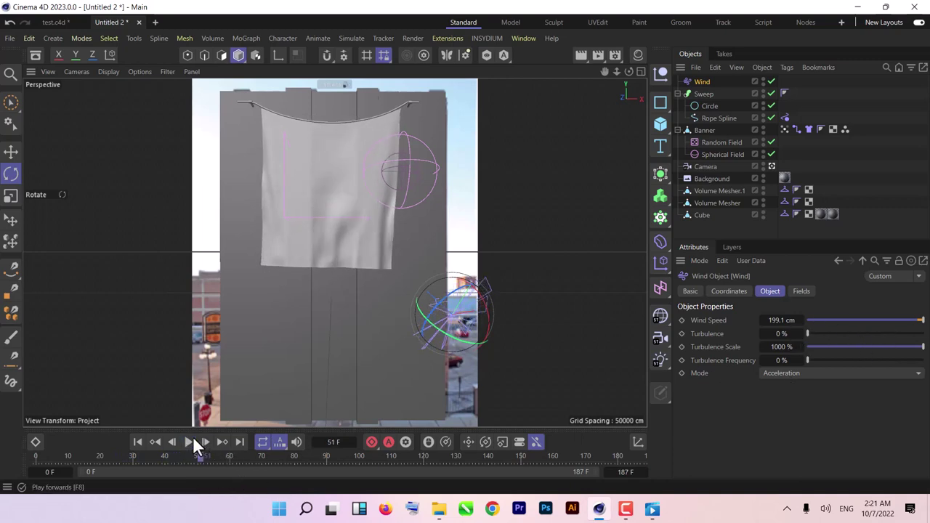
# Move the Wind higher and further right, adjusting it in the maximized Right view.
pyautogui.press('e')
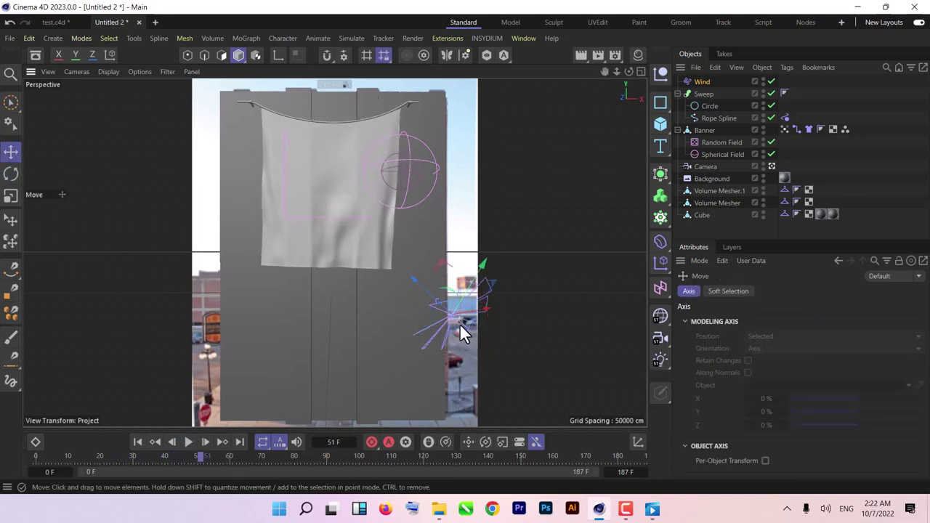
pyautogui.moveTo(459, 323); pyautogui.dragTo(540, 306)
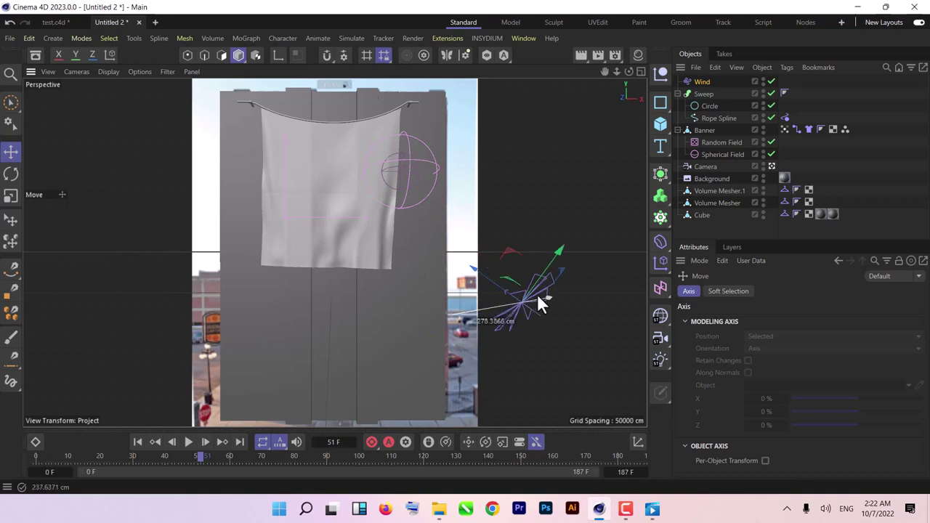
pyautogui.middleClick(528, 328)
pyautogui.middleClick(281, 351)
pyautogui.scroll(-5, 281, 352)
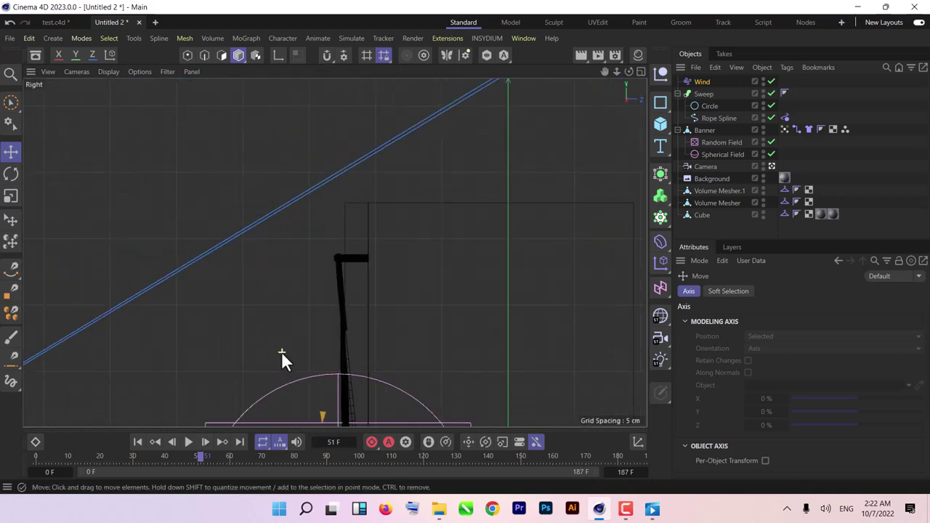
pyautogui.keyDown('alt'); pyautogui.moveTo(300, 359); pyautogui.dragTo(308, 265, button='middle'); pyautogui.keyUp('alt')
pyautogui.scroll(-2, 321, 303)
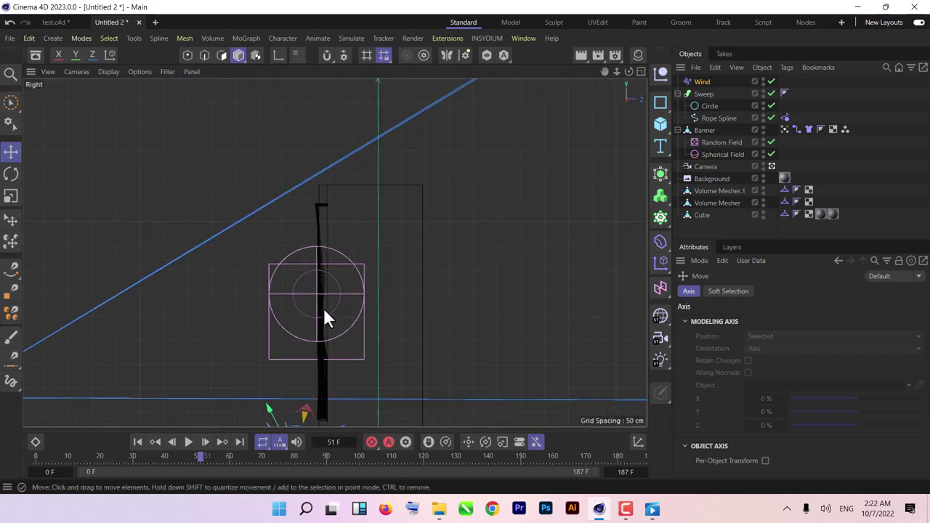
pyautogui.keyDown('alt'); pyautogui.moveTo(324, 308); pyautogui.dragTo(344, 304, button='middle'); pyautogui.keyUp('alt')
pyautogui.moveTo(322, 352); pyautogui.dragTo(346, 272)
pyautogui.press('r')
pyautogui.press('e')
# Return to the Perspective view and preview the cloth, pausing at frame 64.
pyautogui.middleClick(341, 268)
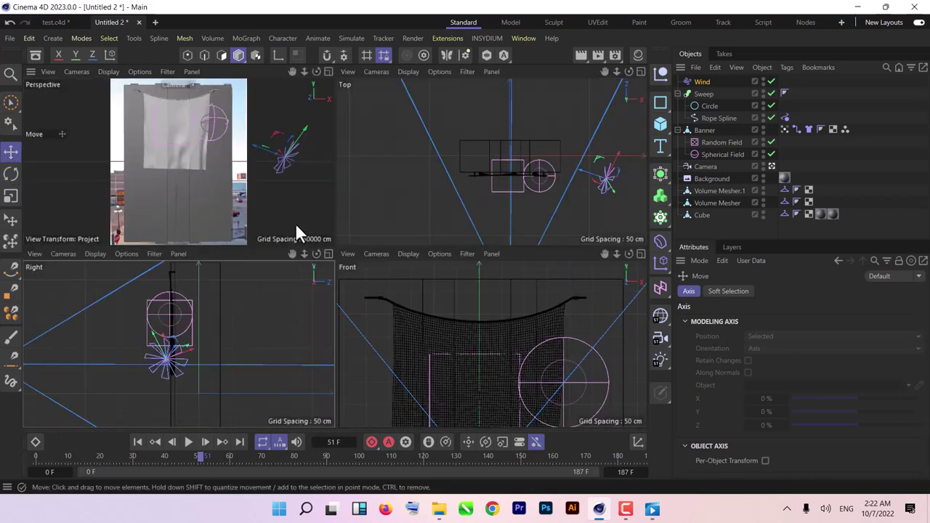
pyautogui.middleClick(295, 223)
pyautogui.click(188, 442)
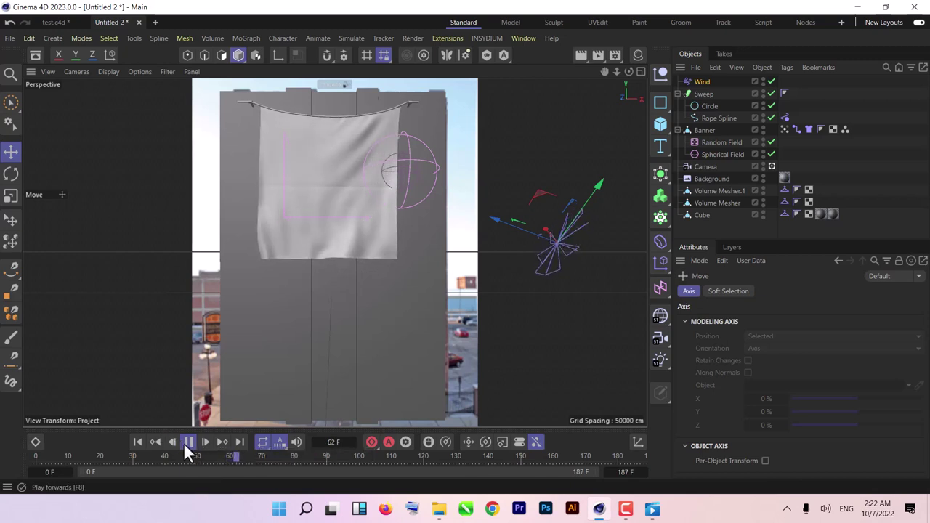
pyautogui.click(186, 443)
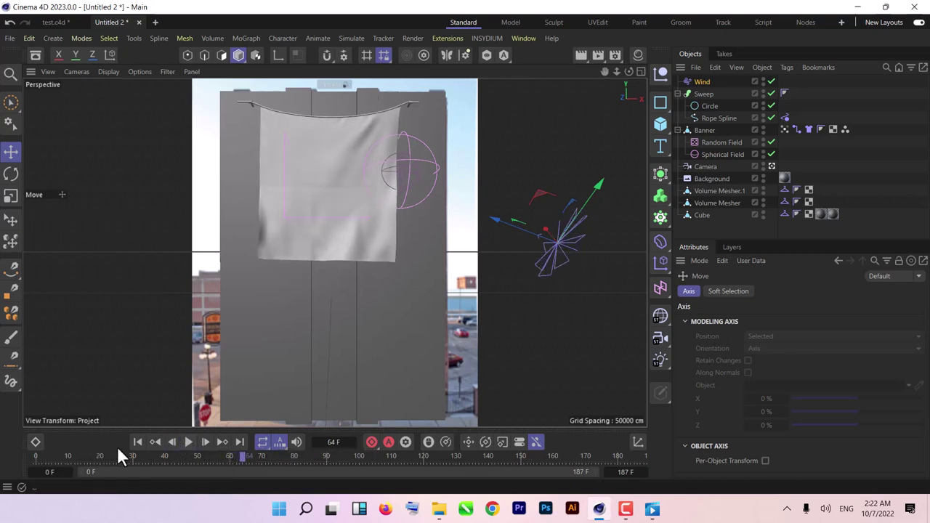
# Rewind to frame 0 and delete the Wind object.
pyautogui.click(137, 445)
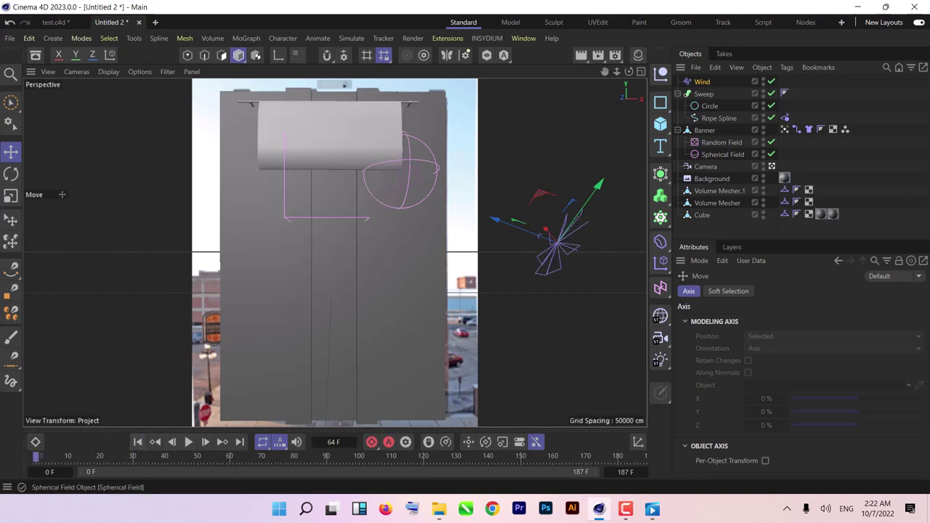
pyautogui.click(710, 82)
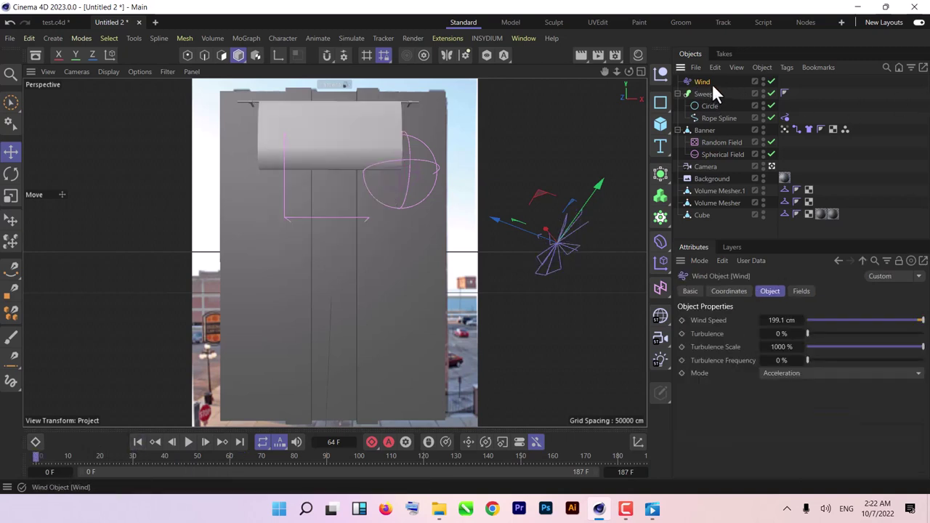
pyautogui.press('Delete')
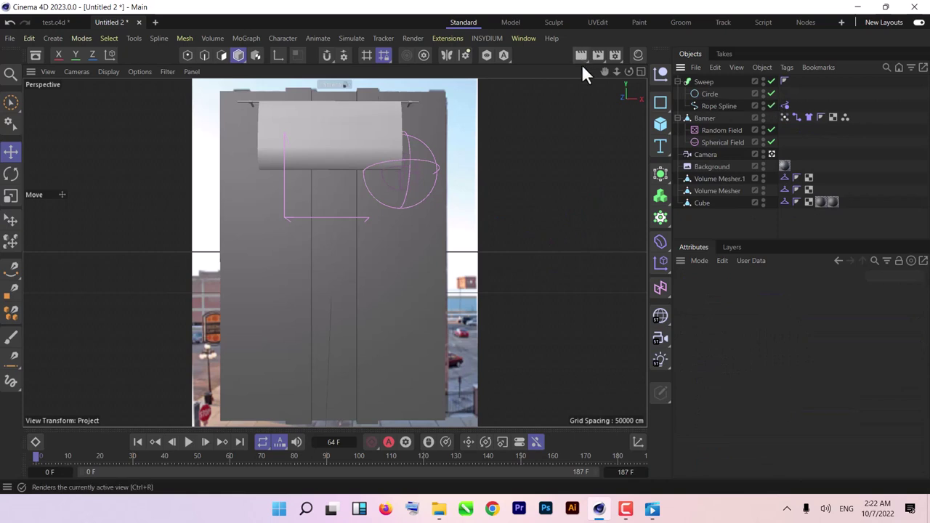
# Add a Plane, scale it up and lower it beneath the banner as a floor.
pyautogui.click(660, 124)
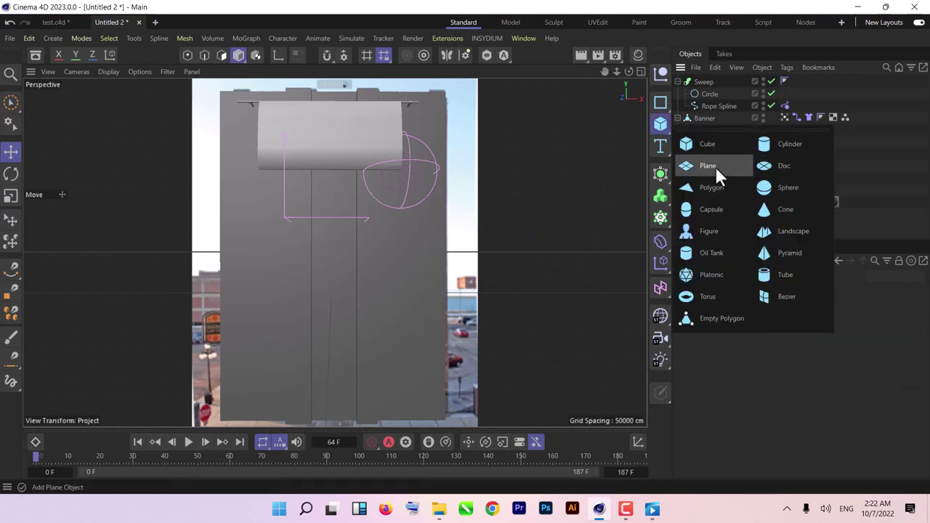
pyautogui.click(716, 167)
pyautogui.moveTo(324, 287); pyautogui.dragTo(247, 394)
pyautogui.press('t')
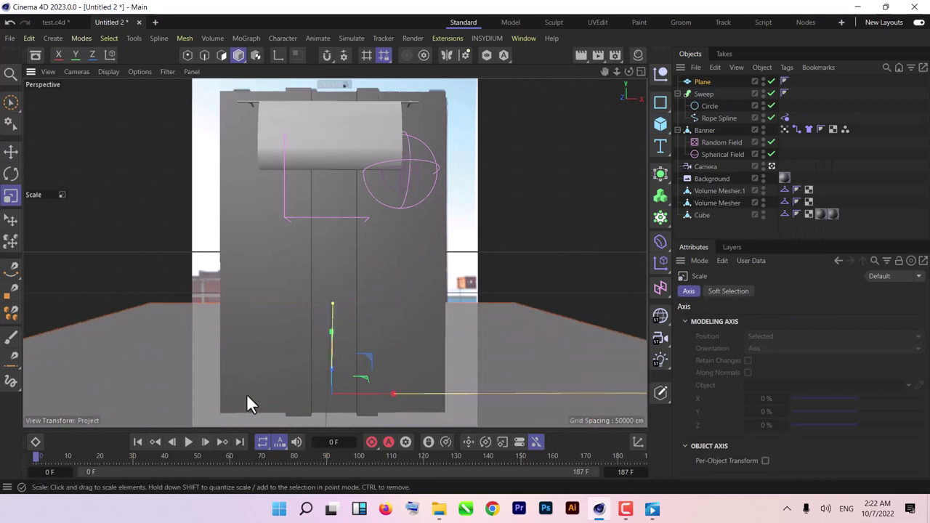
pyautogui.press('e')
pyautogui.moveTo(336, 331); pyautogui.dragTo(352, 348)
# Give the Plane a Collider tag, preview the simulation to frame 104, then rewind.
pyautogui.rightClick(705, 80)
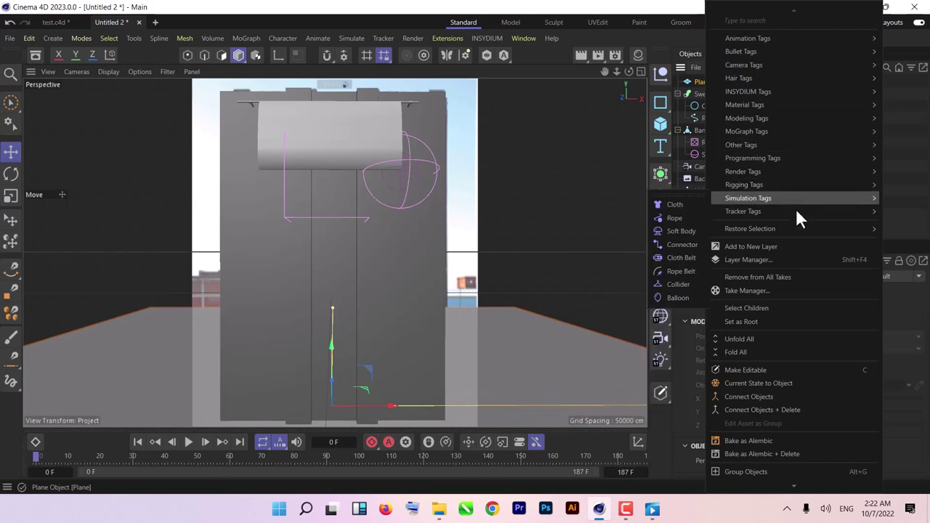
pyautogui.moveTo(767, 202)
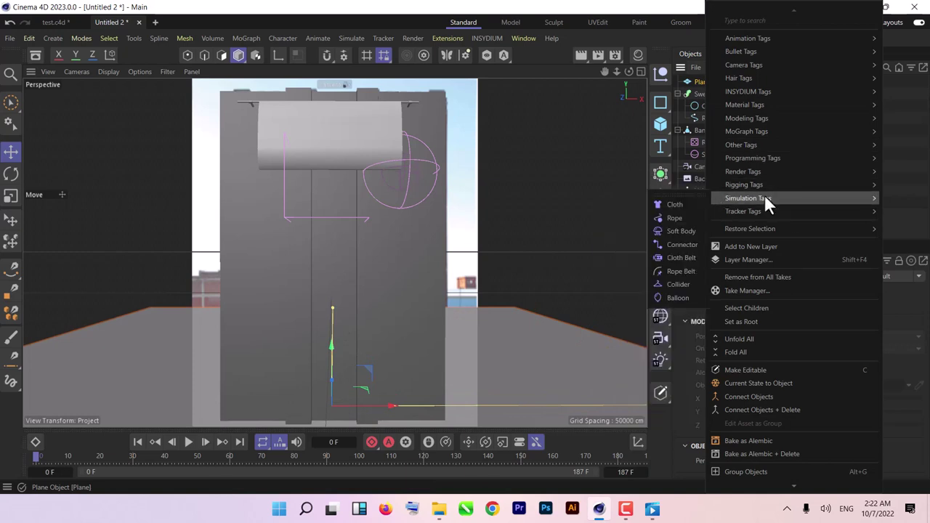
pyautogui.click(680, 284)
pyautogui.click(189, 442)
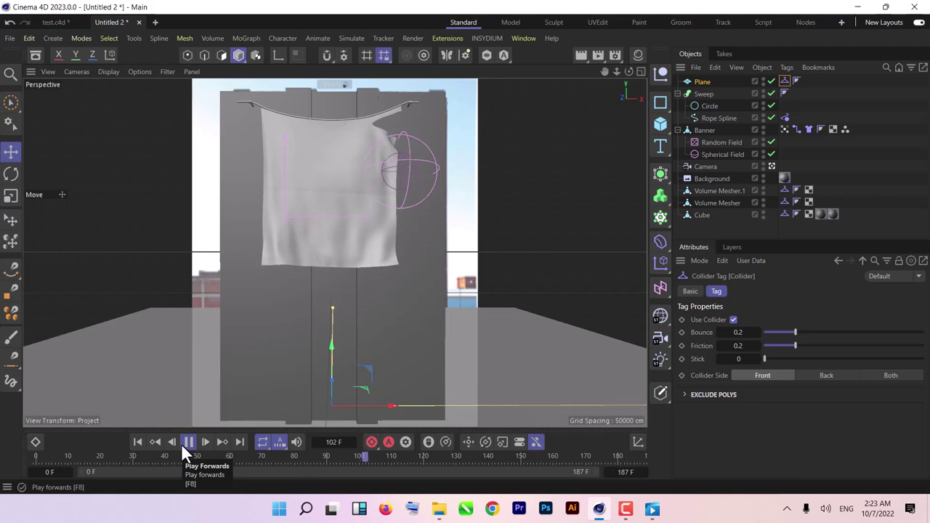
pyautogui.click(183, 445)
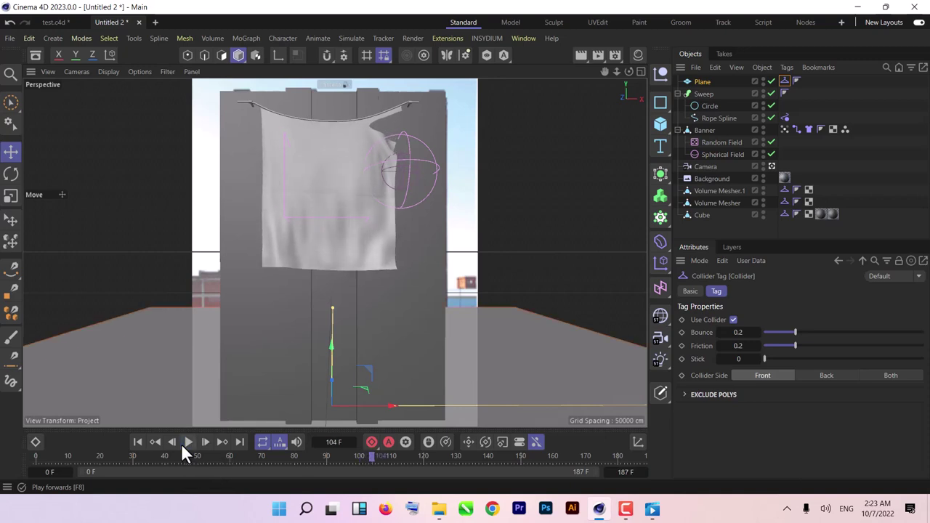
pyautogui.click(138, 442)
# Step back through the undo history to recover the deleted Wind object.
pyautogui.click(702, 83)
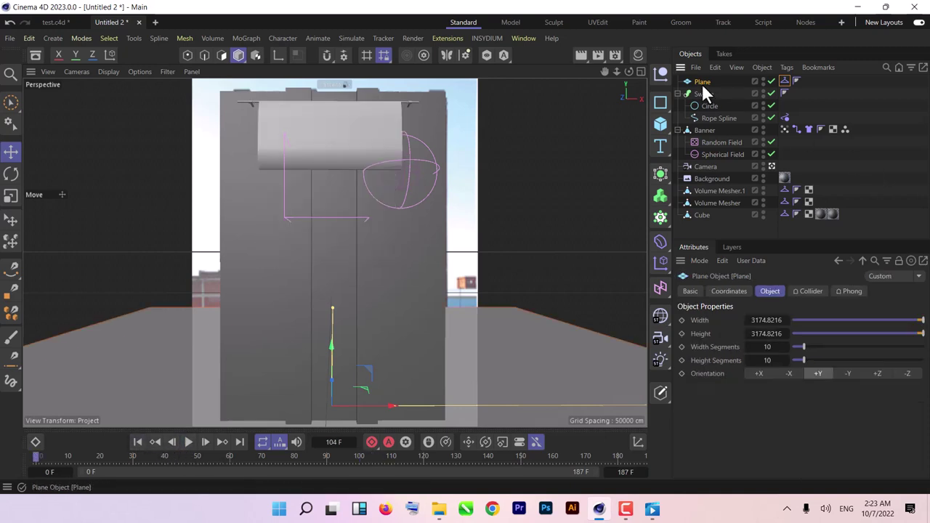
pyautogui.press('Delete')
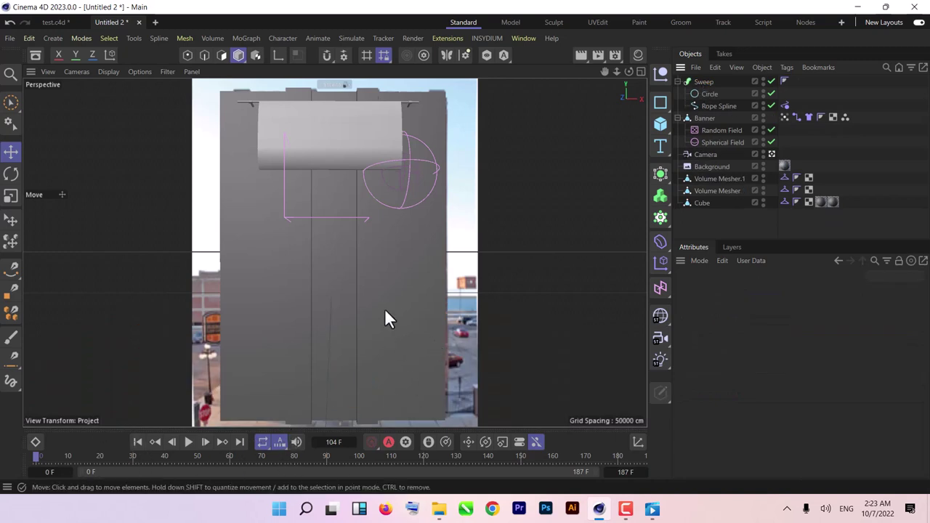
pyautogui.hotkey('ctrl', 'z')
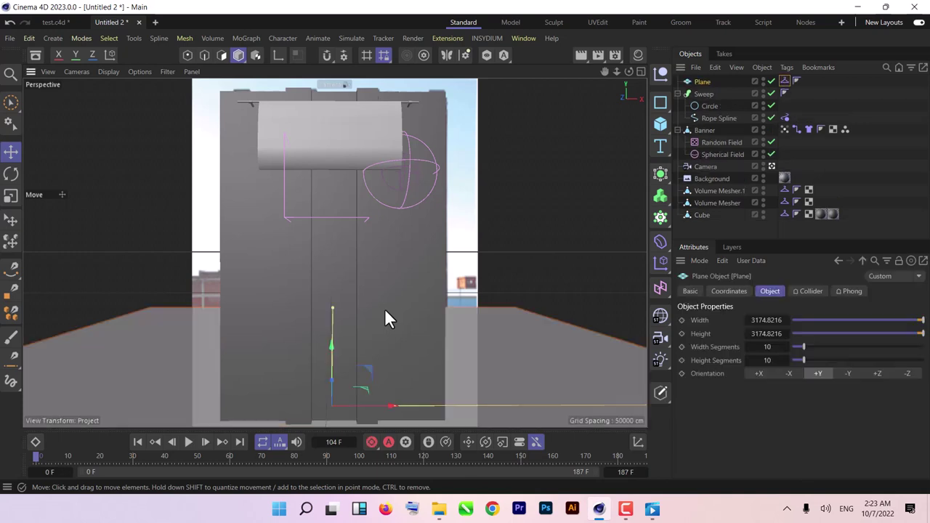
pyautogui.hotkey('ctrl', 'y')
pyautogui.hotkey('ctrl', 'z')
pyautogui.hotkey('ctrl', 'z')
pyautogui.hotkey('ctrl', 'z')
pyautogui.hotkey('ctrl', 'z')
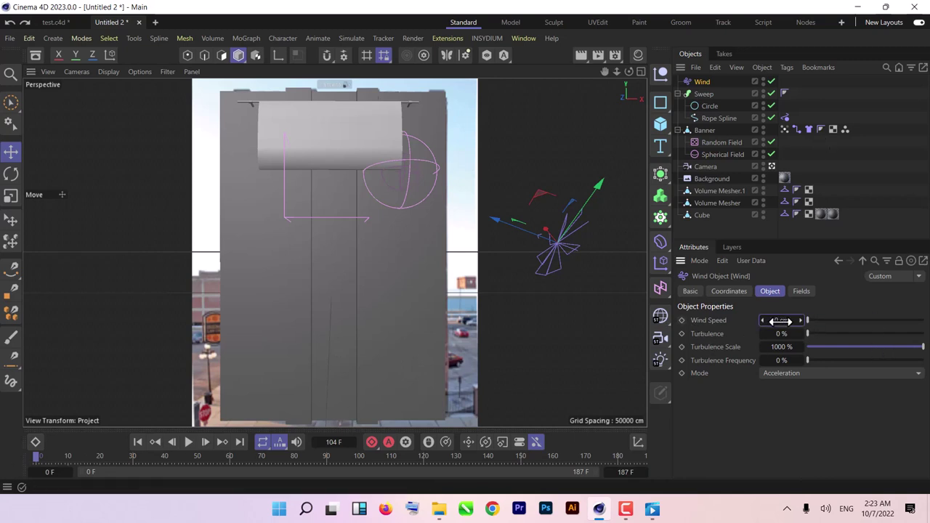
# Keyframe Wind Speed at 0 cm on frame 65 and 500 cm on frame 110, then restore the floor Plane.
pyautogui.click(686, 320)
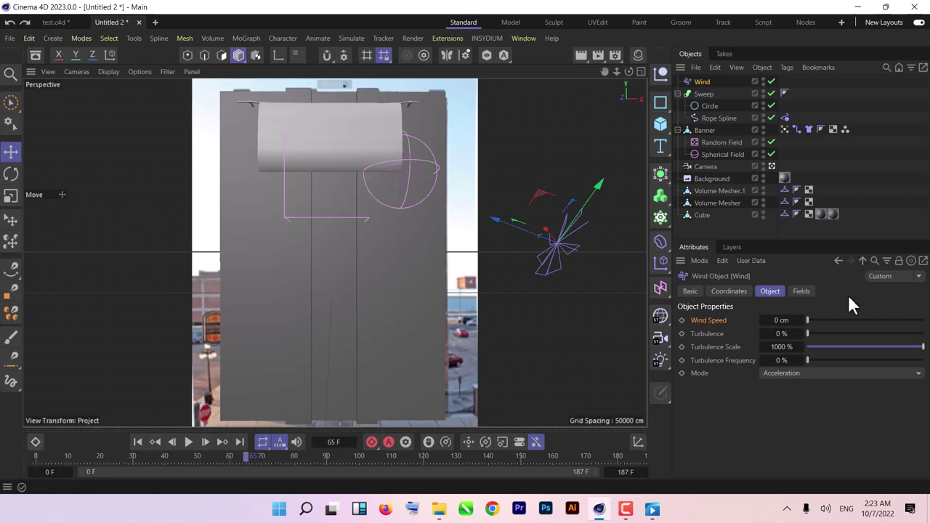
pyautogui.click(682, 320)
pyautogui.moveTo(258, 456); pyautogui.dragTo(392, 464)
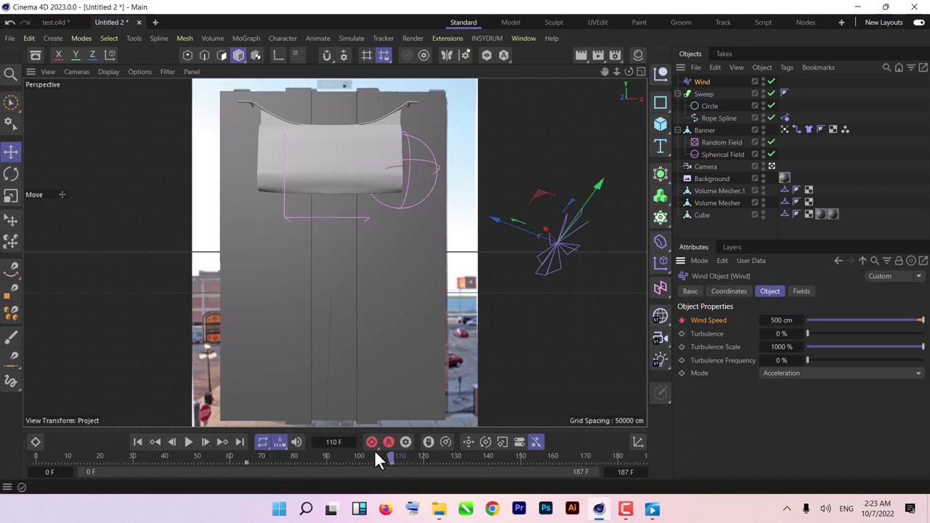
pyautogui.click(138, 442)
pyautogui.click(137, 442)
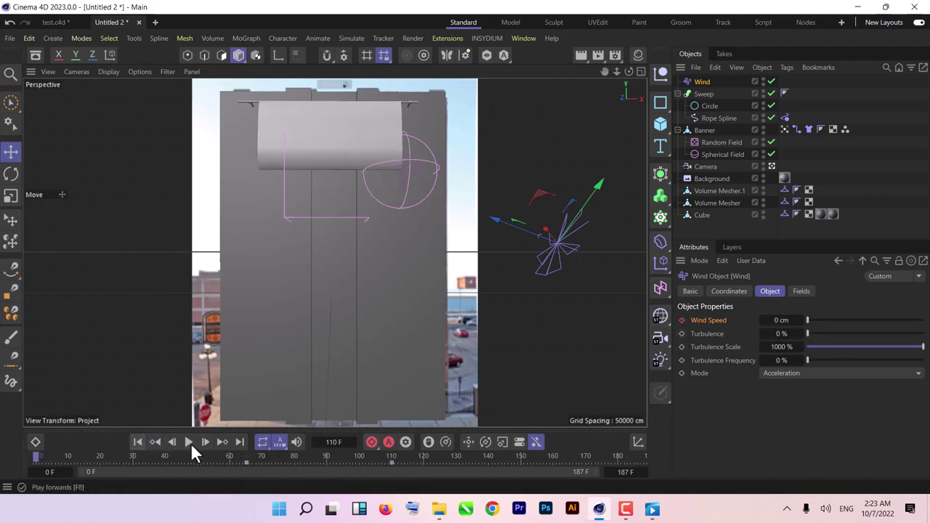
pyautogui.click(660, 123)
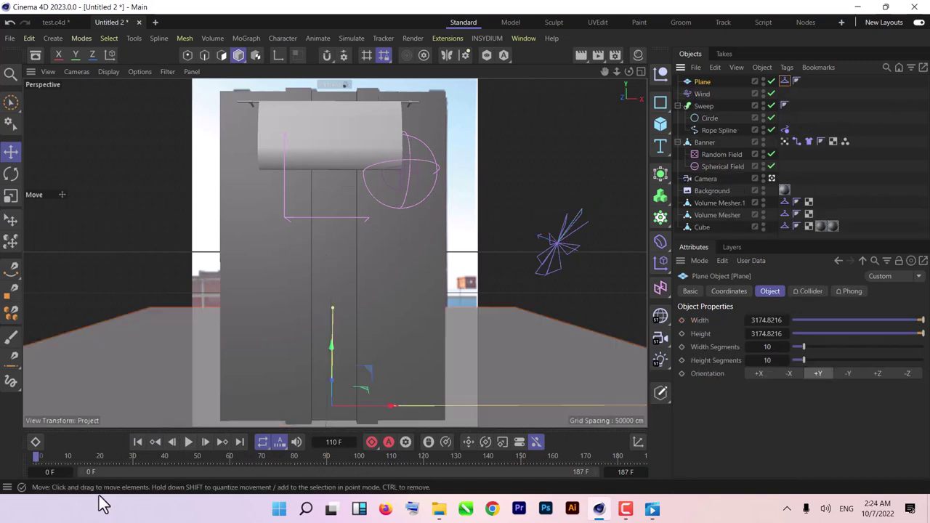
# Play the simulation from frame 0 and pause at frame 175 with the banner blown left.
pyautogui.click(189, 444)
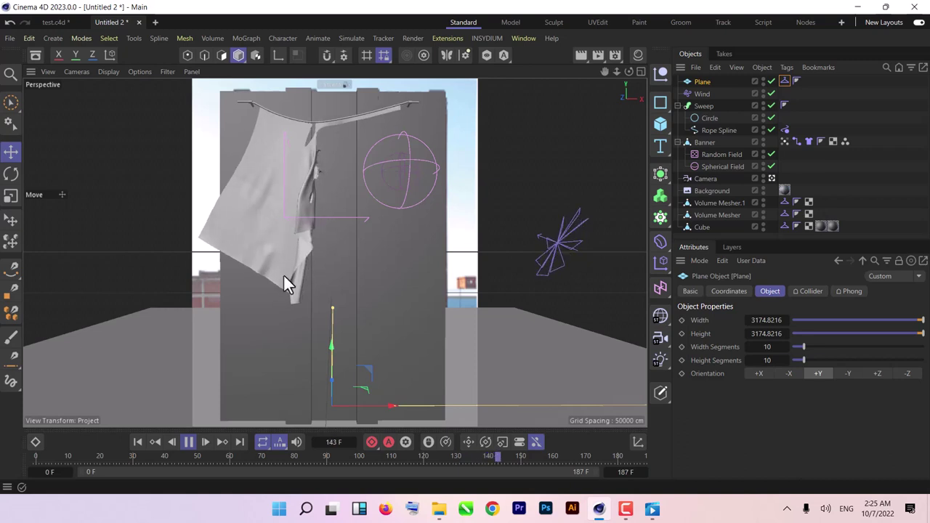
pyautogui.click(188, 442)
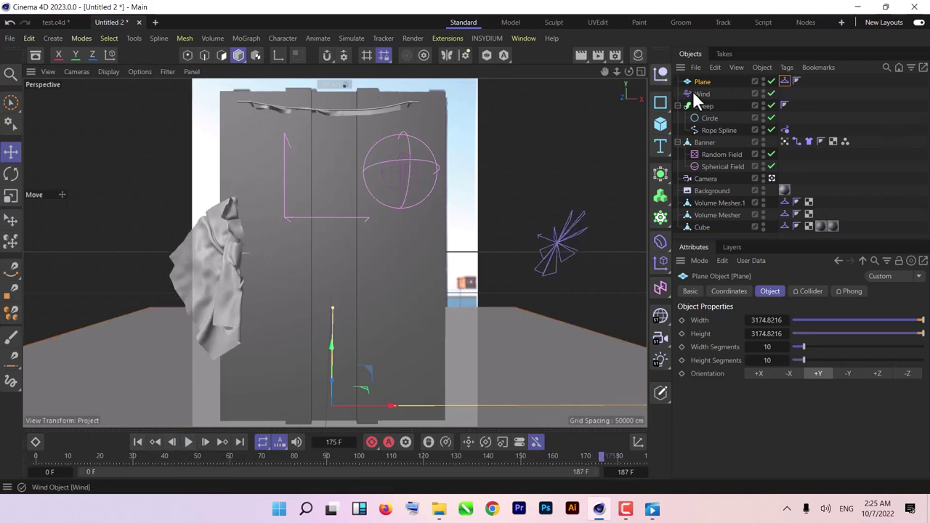
# Rewind to frame 0, disable the Wind object, and replay the simulation without wind.
pyautogui.click(138, 442)
pyautogui.click(771, 94)
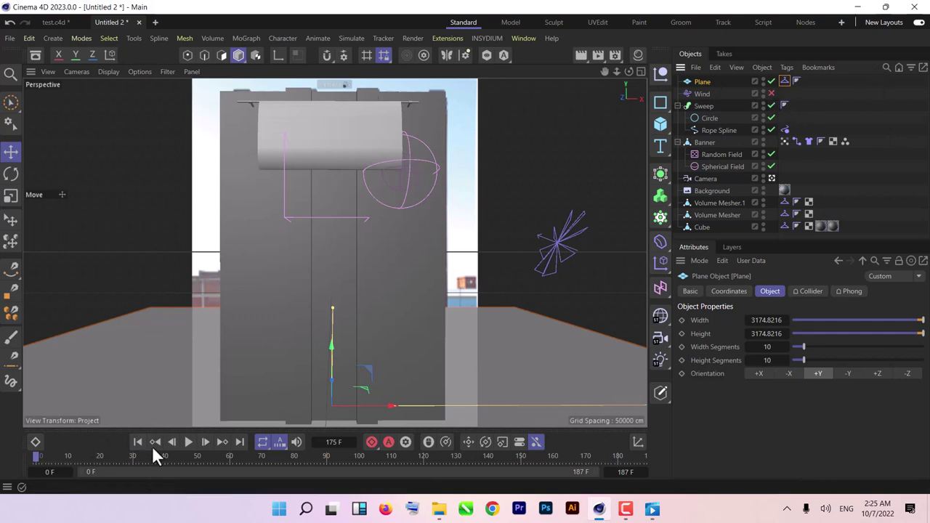
pyautogui.click(188, 445)
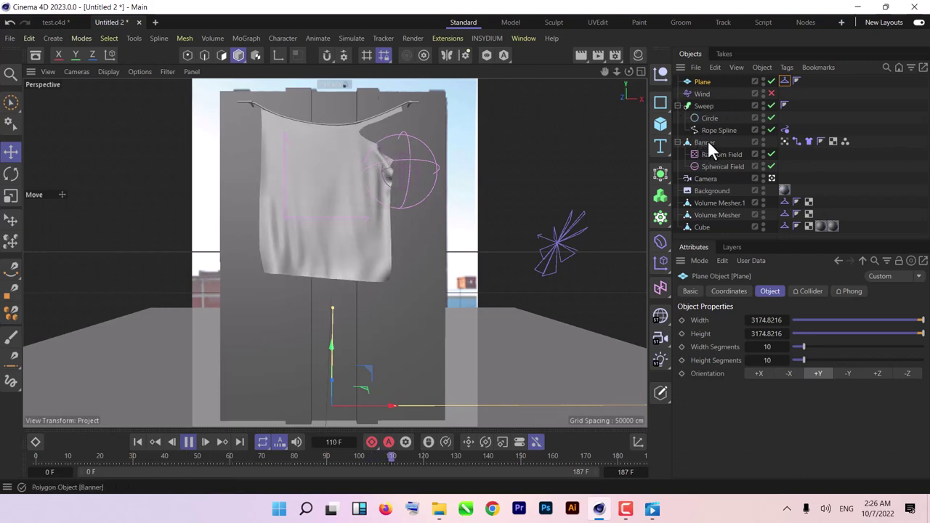
# Raise the Banner cloth tag's Tearing > Tear Past value to 150 %.
pyautogui.click(810, 142)
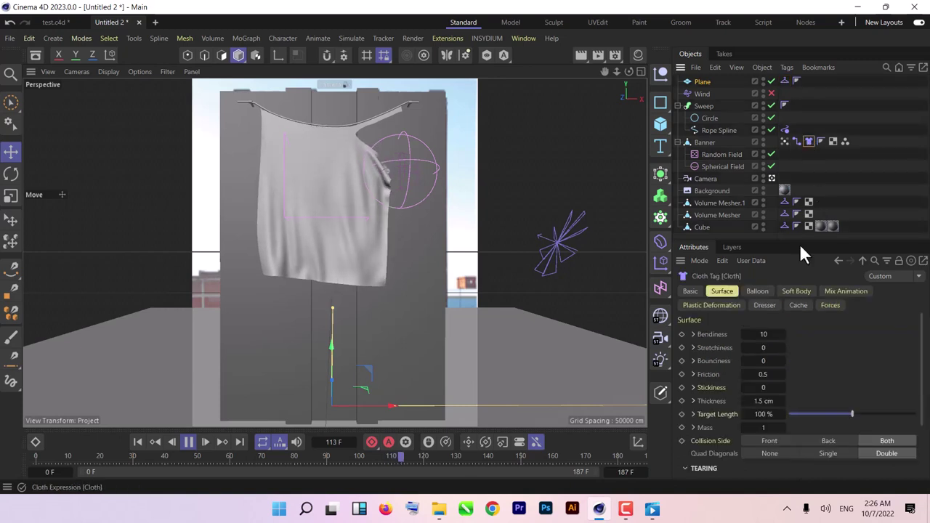
pyautogui.scroll(-2, 727, 471)
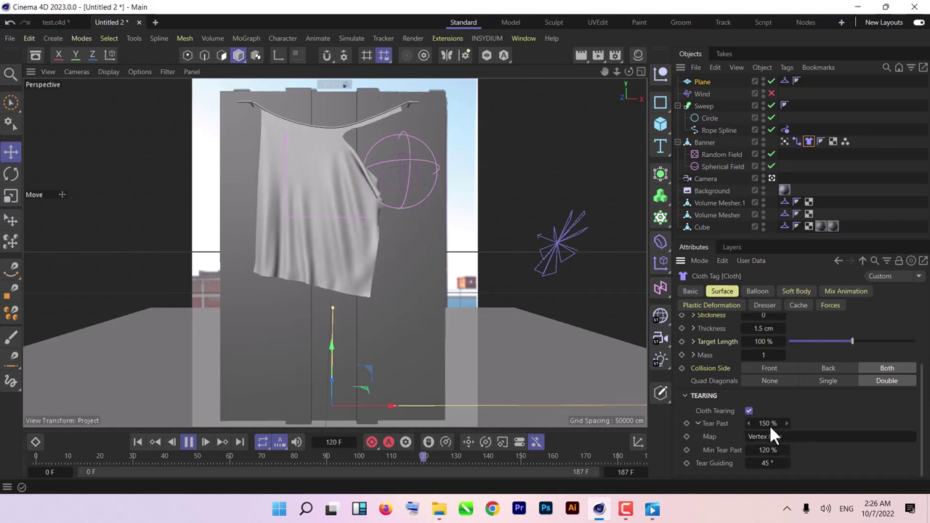
pyautogui.moveTo(755, 423); pyautogui.dragTo(767, 424)
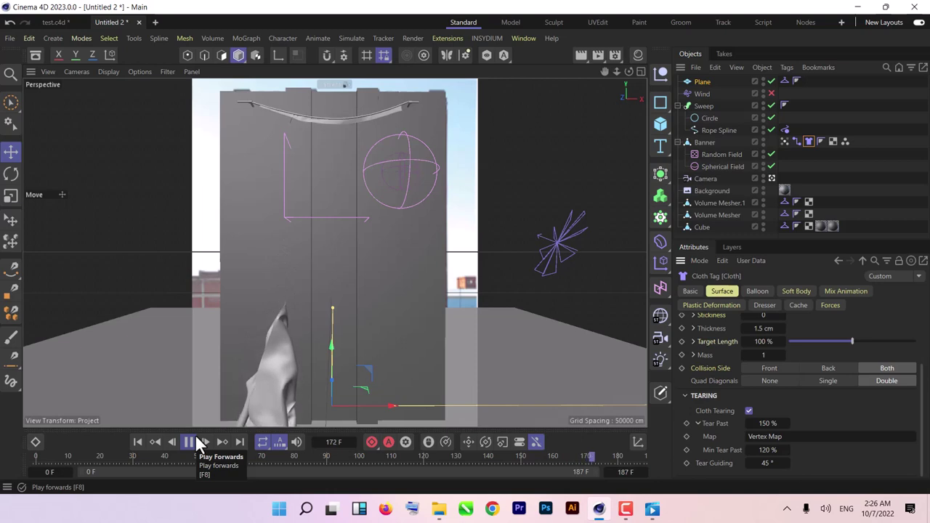
# Stop playback, frame the whole scene to inspect the cloth, and rewind to the first frame.
pyautogui.click(198, 440)
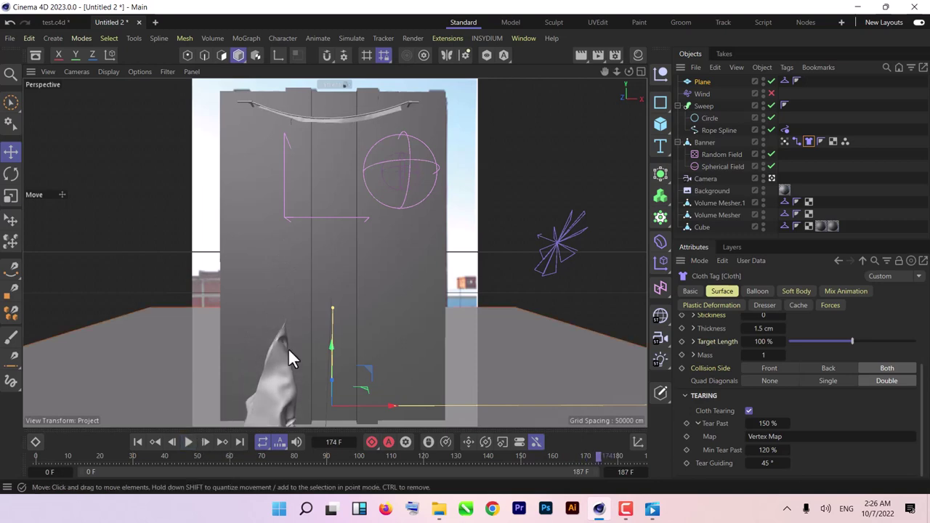
pyautogui.keyDown('alt'); pyautogui.moveTo(300, 369); pyautogui.dragTo(411, 252); pyautogui.keyUp('alt')
pyautogui.press('h')
pyautogui.click(135, 442)
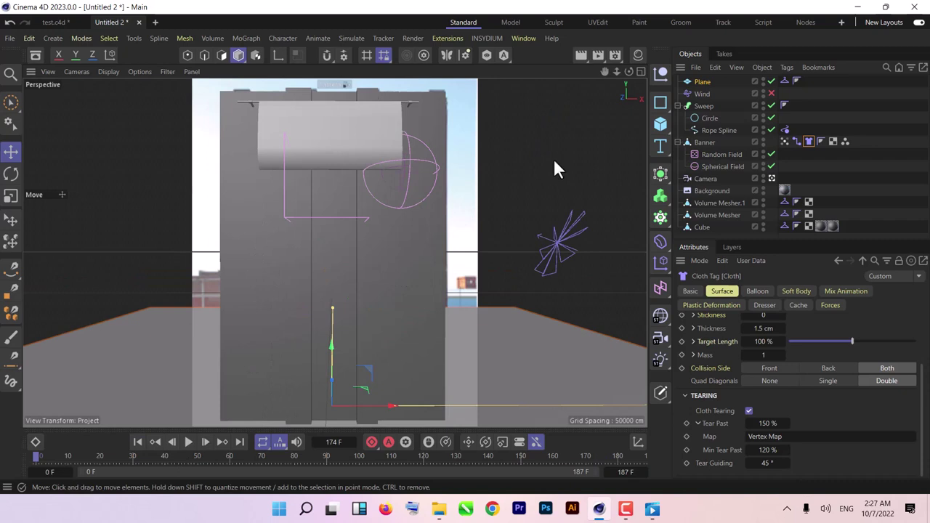
# Enable Tearing on the Rope Spline's Rope tag.
pyautogui.click(710, 133)
pyautogui.click(785, 129)
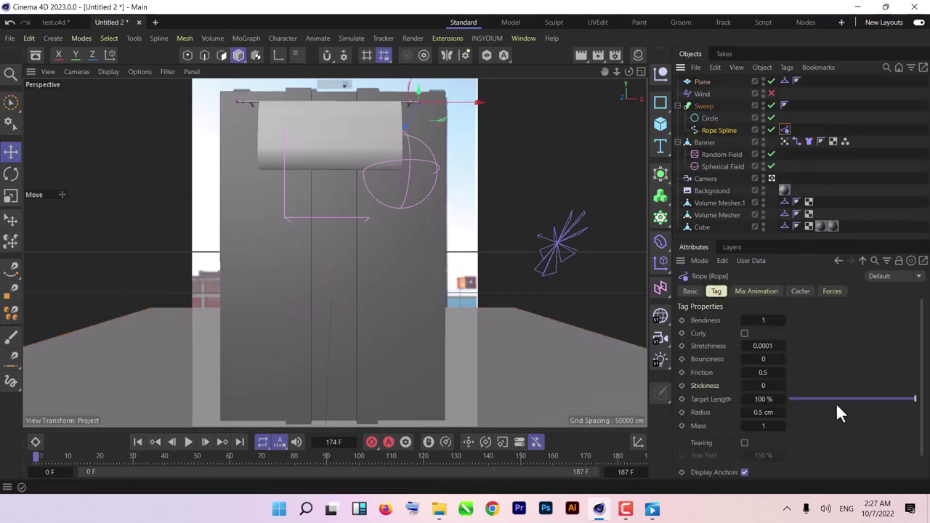
pyautogui.scroll(-1, 829, 407)
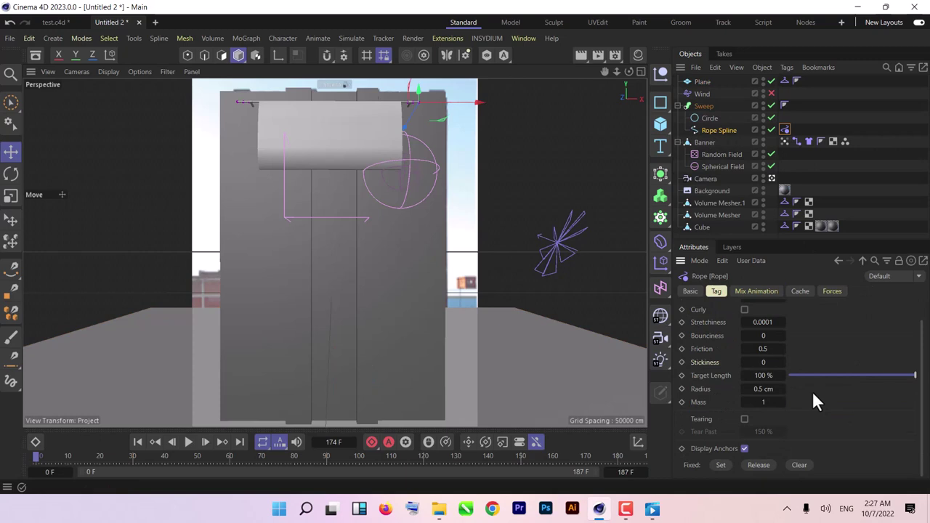
pyautogui.click(745, 419)
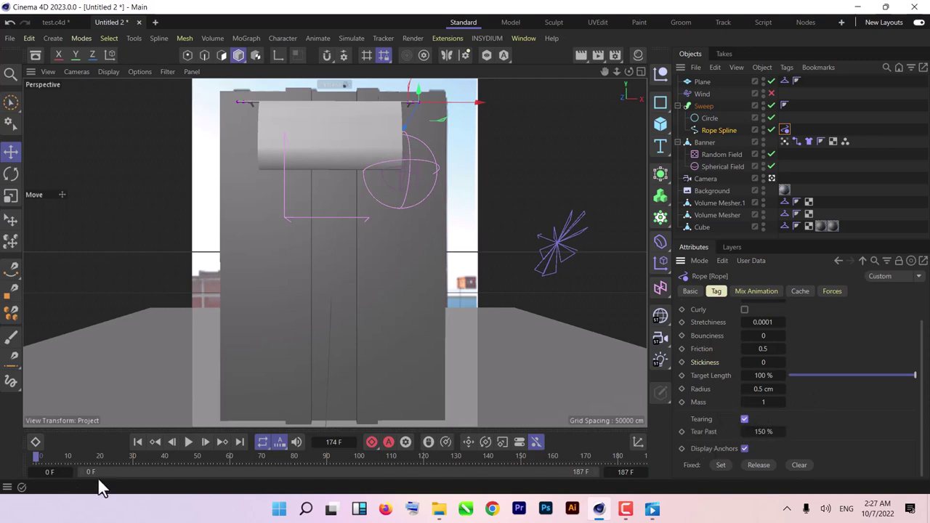
# Test rope tearing in playback, then switch rope Tearing back off and stop at frame 54.
pyautogui.click(189, 445)
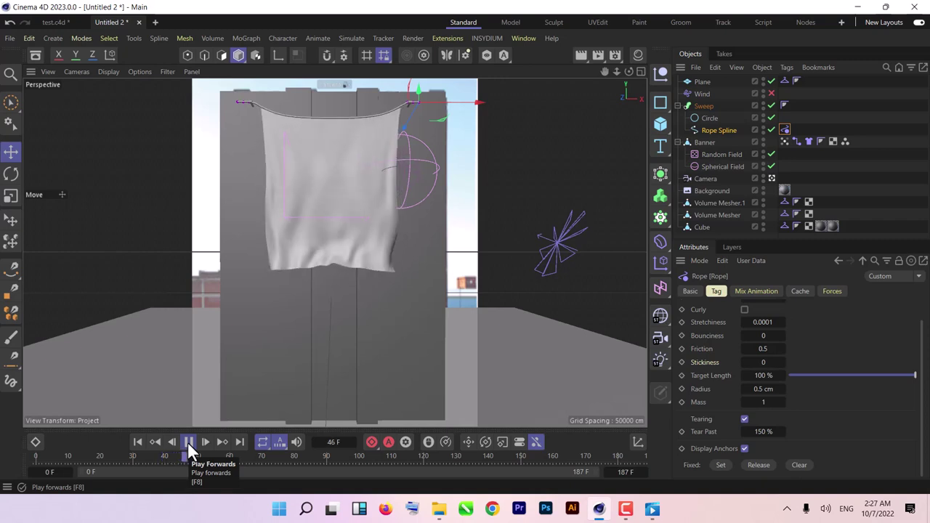
pyautogui.click(188, 442)
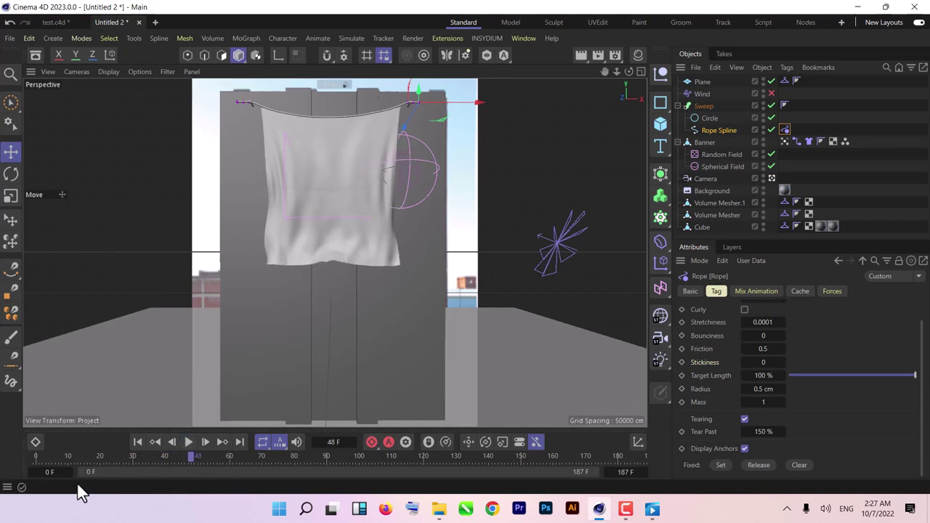
pyautogui.click(137, 442)
pyautogui.click(744, 419)
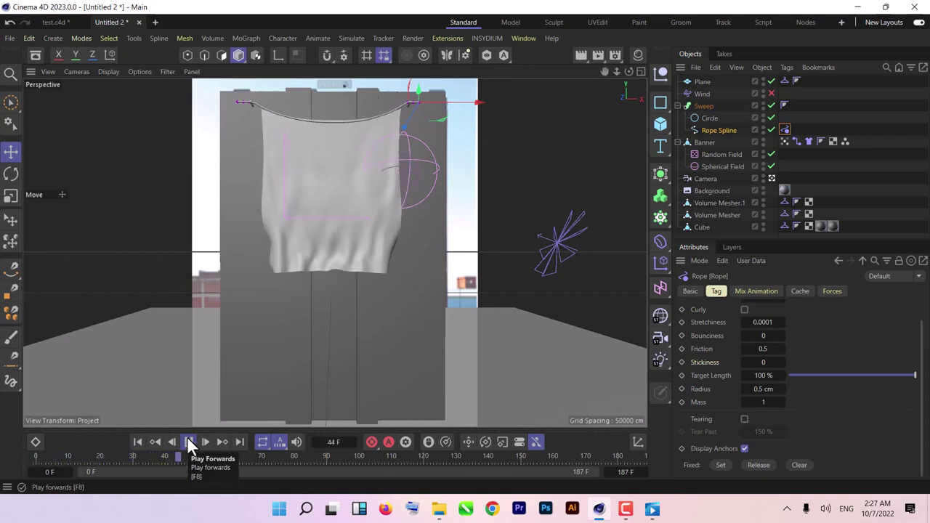
pyautogui.click(189, 444)
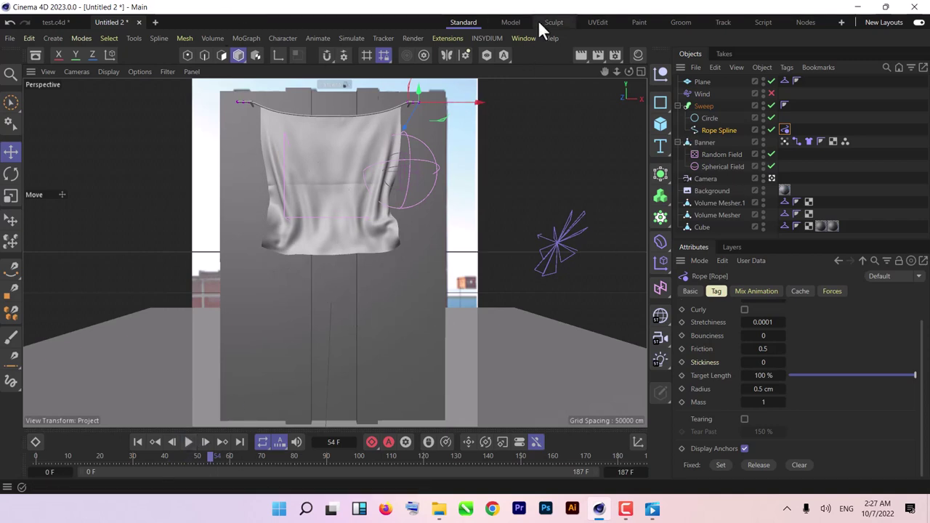
# Set the Renderer to Redshift in Render Settings.
pyautogui.click(614, 55)
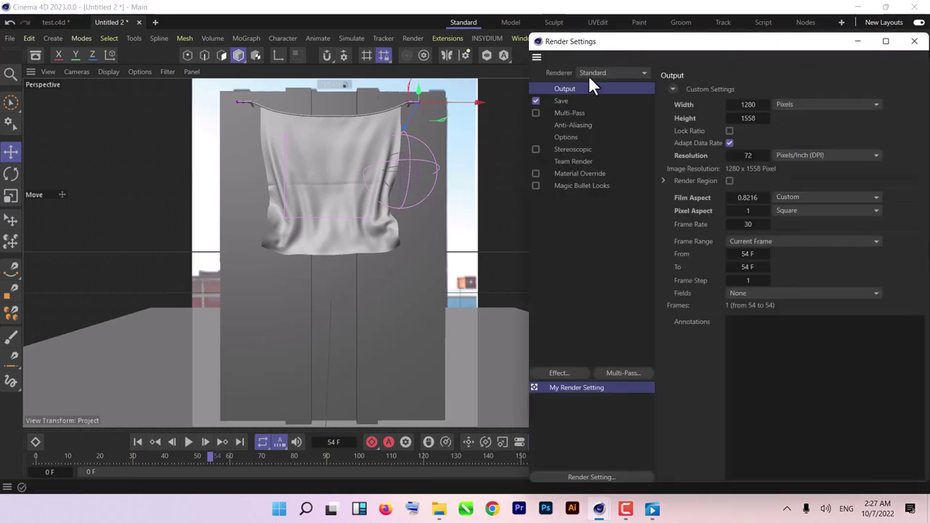
pyautogui.click(596, 72)
pyautogui.click(599, 87)
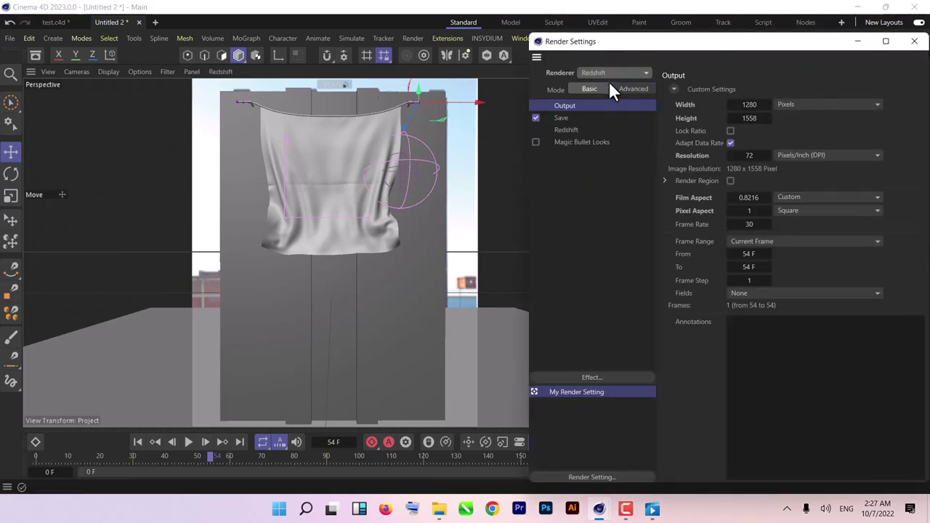
pyautogui.click(914, 41)
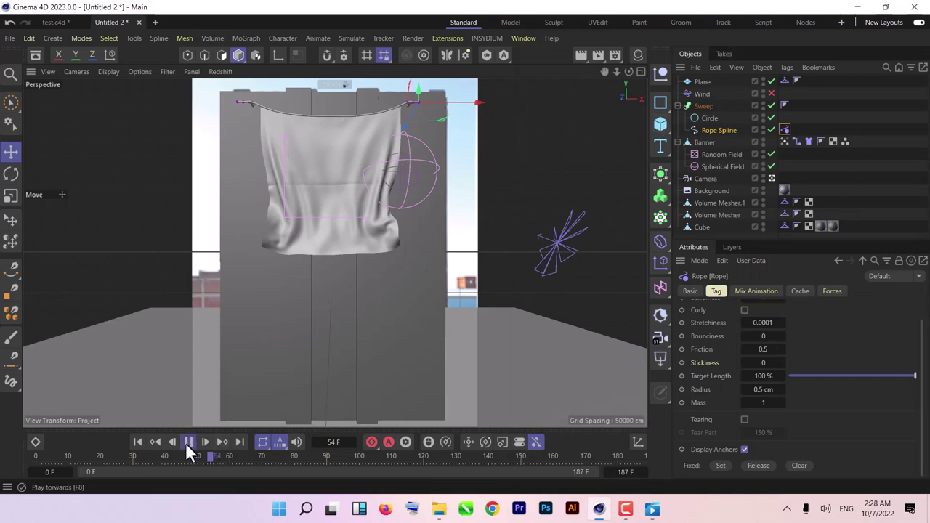
# Replay the cloth simulation several times, pausing at frame 69 to check the drape.
pyautogui.click(187, 442)
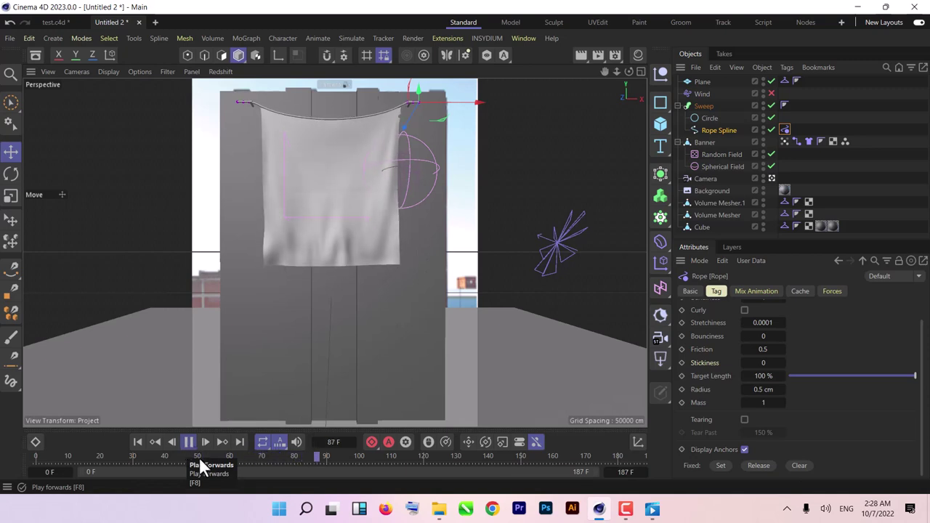
pyautogui.click(138, 442)
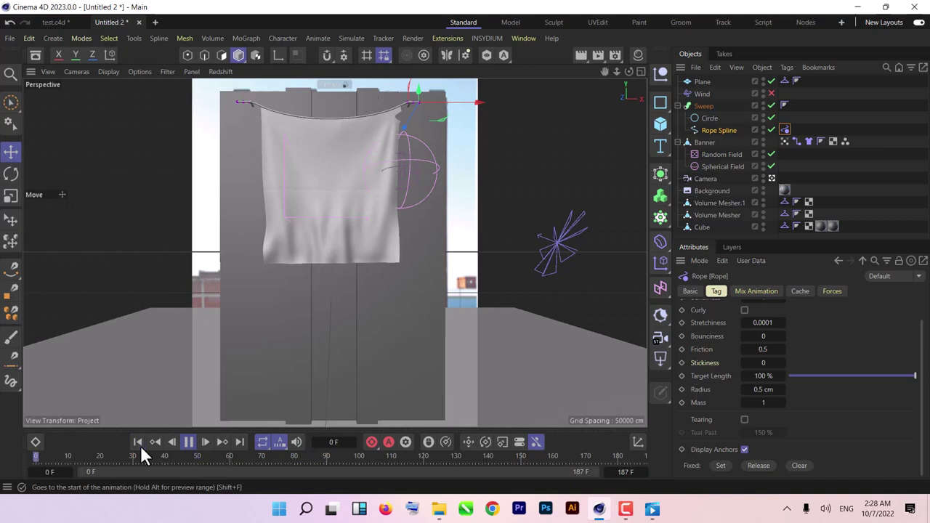
pyautogui.click(188, 443)
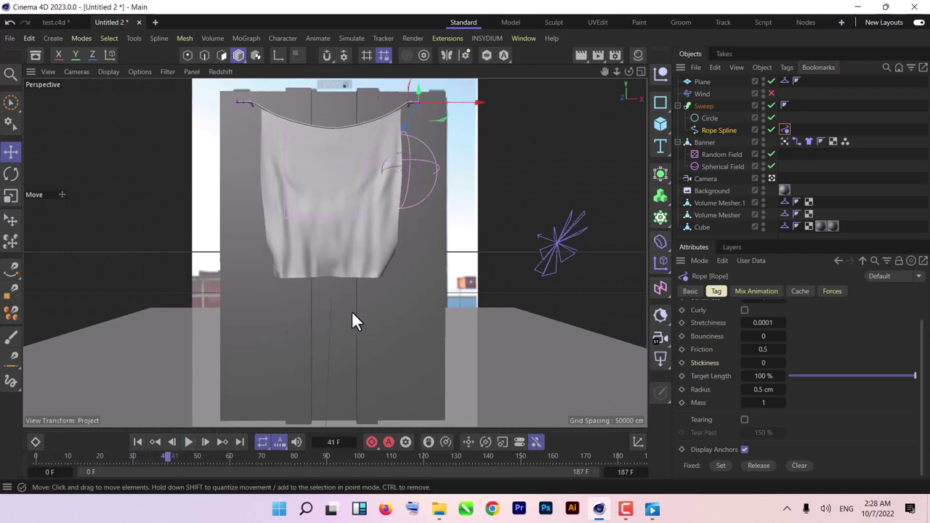
pyautogui.click(188, 443)
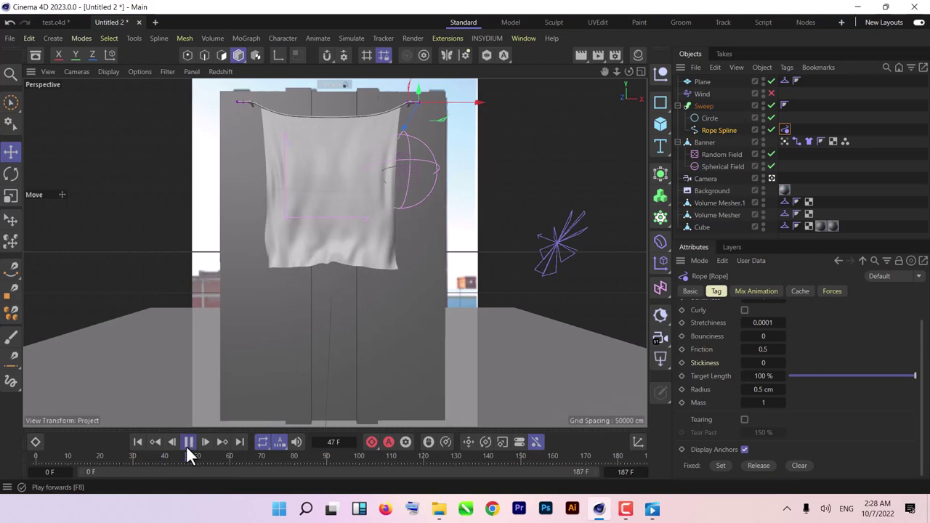
pyautogui.click(186, 446)
pyautogui.click(186, 445)
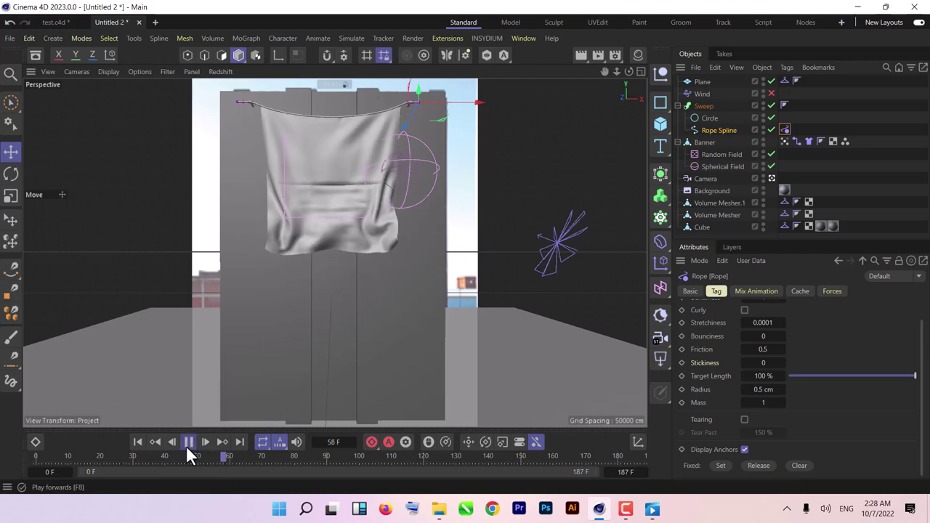
pyautogui.click(186, 445)
pyautogui.click(186, 445)
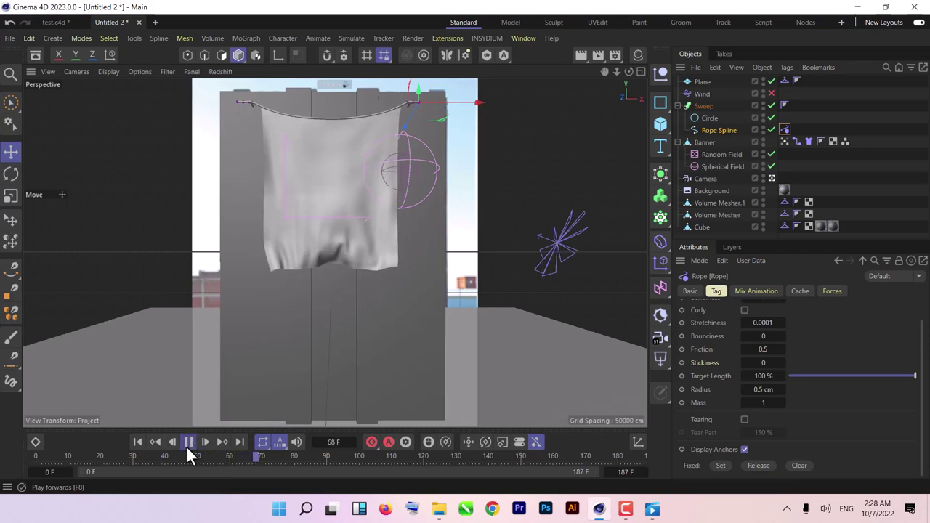
pyautogui.click(186, 446)
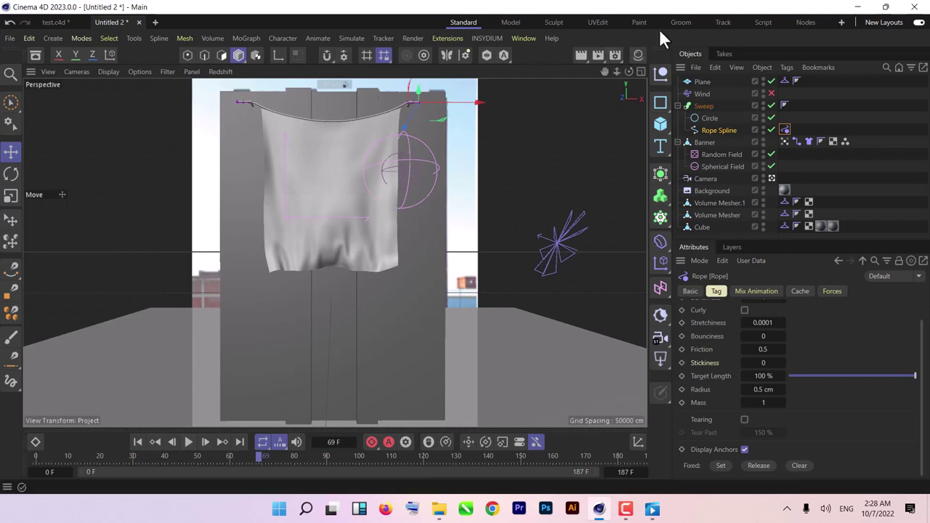
pyautogui.click(615, 55)
# Find the RS IPR command via search 'ipr' and add it to the toolbar layout.
pyautogui.click(914, 45)
pyautogui.hotkey('shift', 'c')
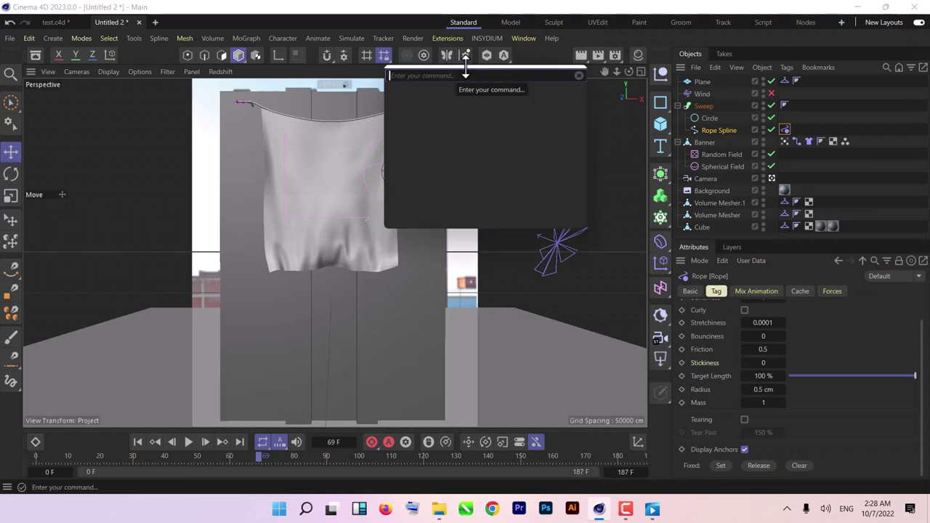
pyautogui.write('ipr')
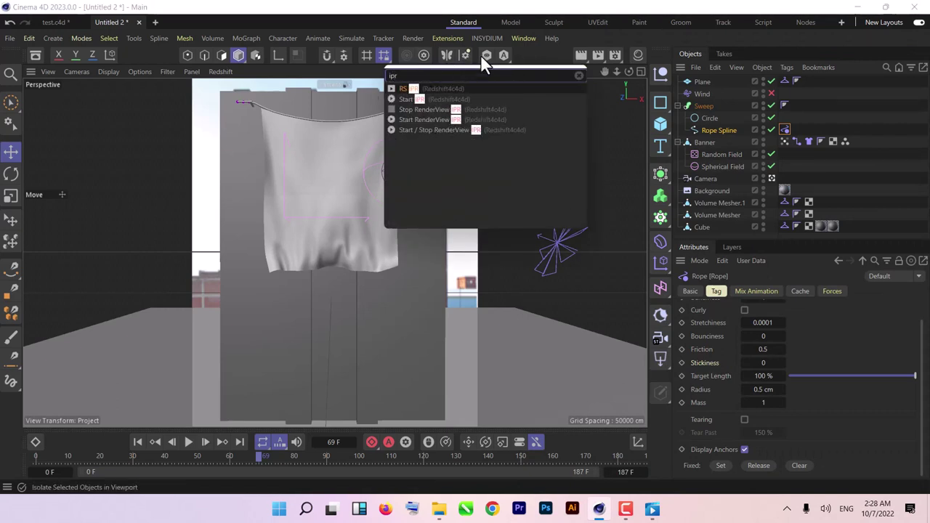
pyautogui.moveTo(463, 91); pyautogui.dragTo(562, 48)
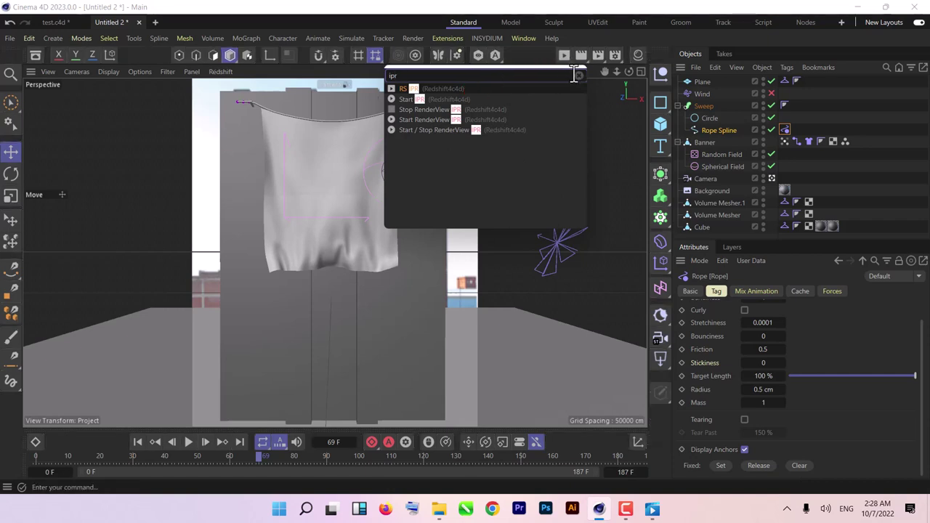
pyautogui.click(578, 75)
# Launch the Redshift IPR window, position and enlarge it over the viewport, and set Fit Window.
pyautogui.click(564, 54)
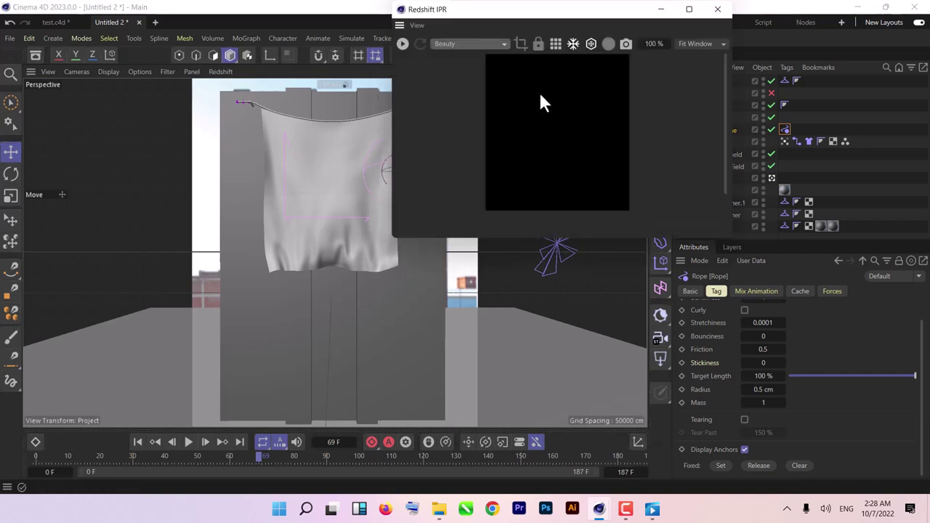
pyautogui.moveTo(520, 21); pyautogui.dragTo(299, 116)
pyautogui.moveTo(414, 347); pyautogui.dragTo(502, 456)
pyautogui.click(459, 147)
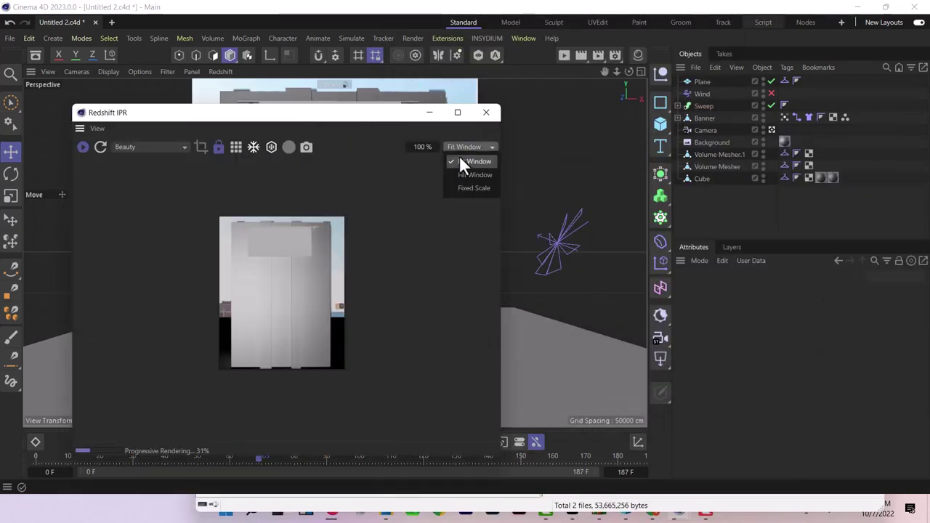
pyautogui.click(461, 161)
pyautogui.click(466, 146)
pyautogui.click(467, 161)
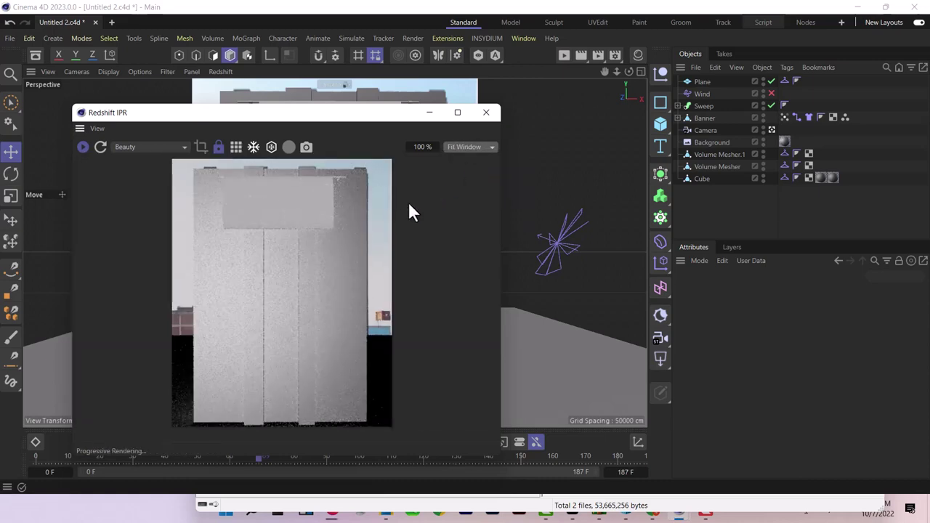
pyautogui.moveTo(370, 115); pyautogui.dragTo(330, 90)
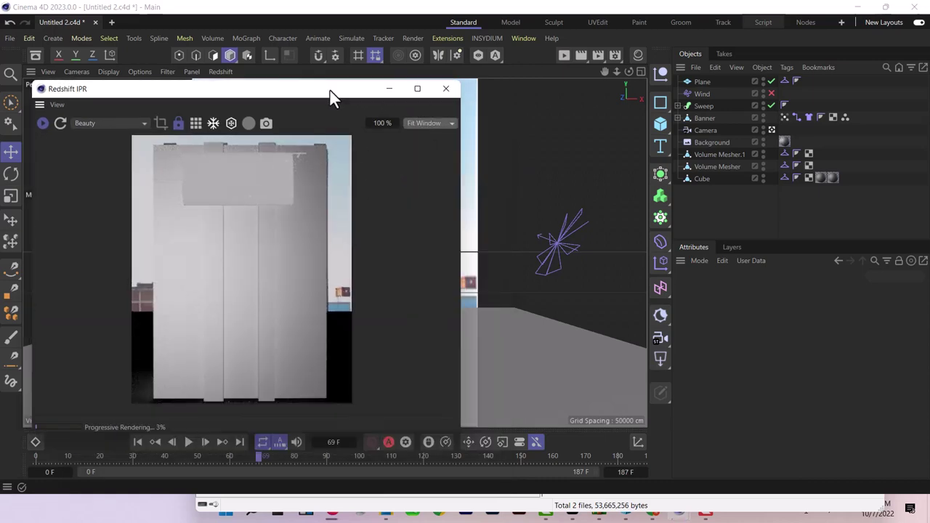
pyautogui.click(660, 123)
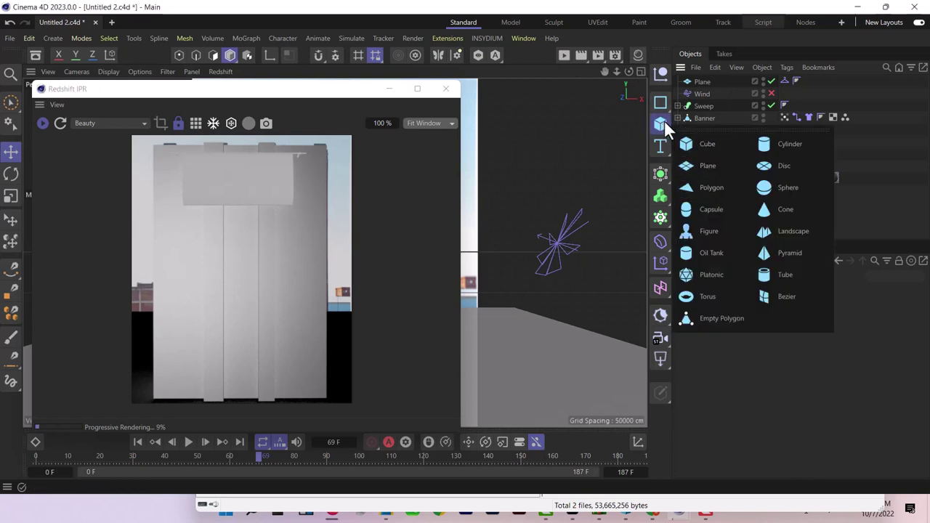
pyautogui.click(664, 125)
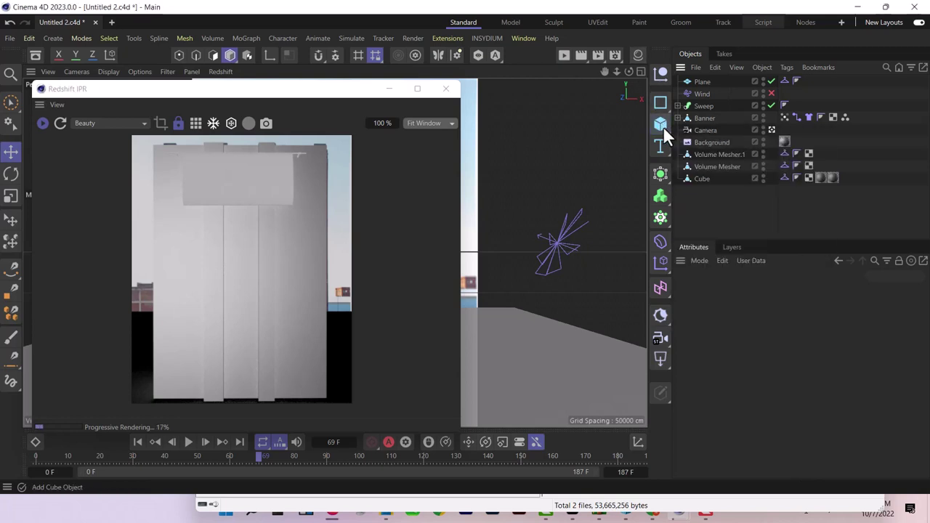
# Add a Redshift Dome Light to the scene.
pyautogui.click(660, 358)
pyautogui.click(714, 409)
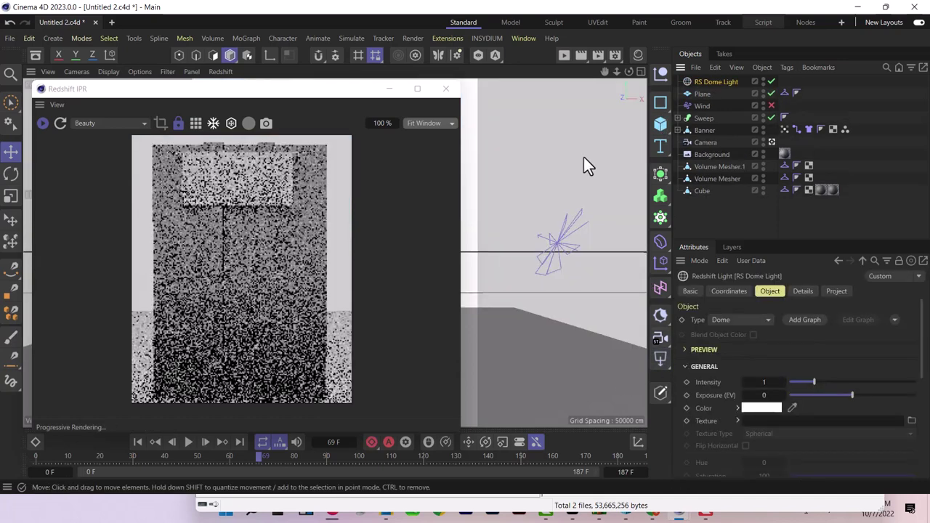
pyautogui.moveTo(274, 99); pyautogui.dragTo(386, 75)
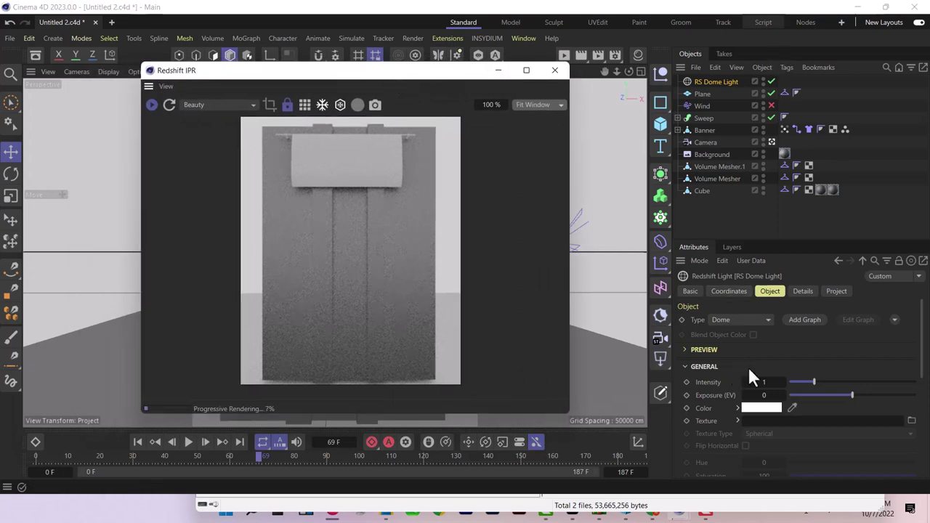
pyautogui.scroll(-3, 752, 361)
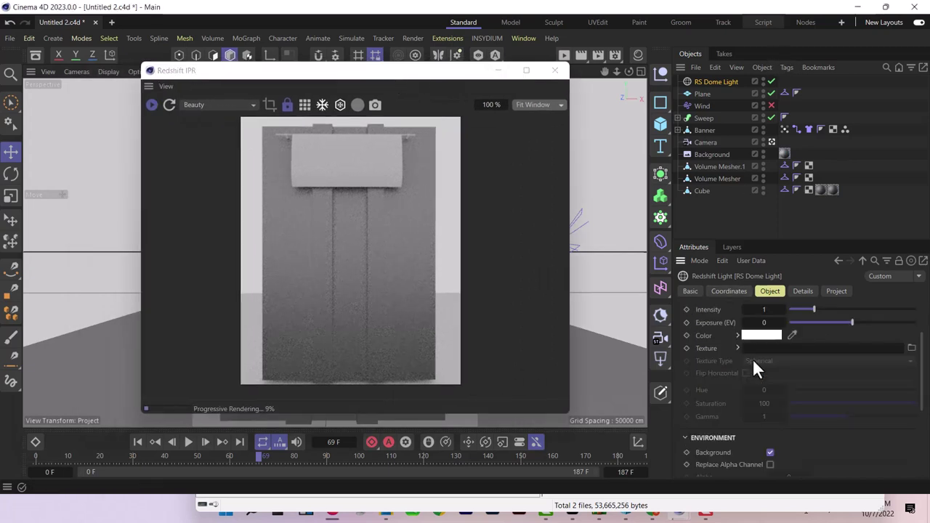
# Load the 360_F panorama from Desktop\test\test\tex as the dome texture, without copying it.
pyautogui.click(910, 349)
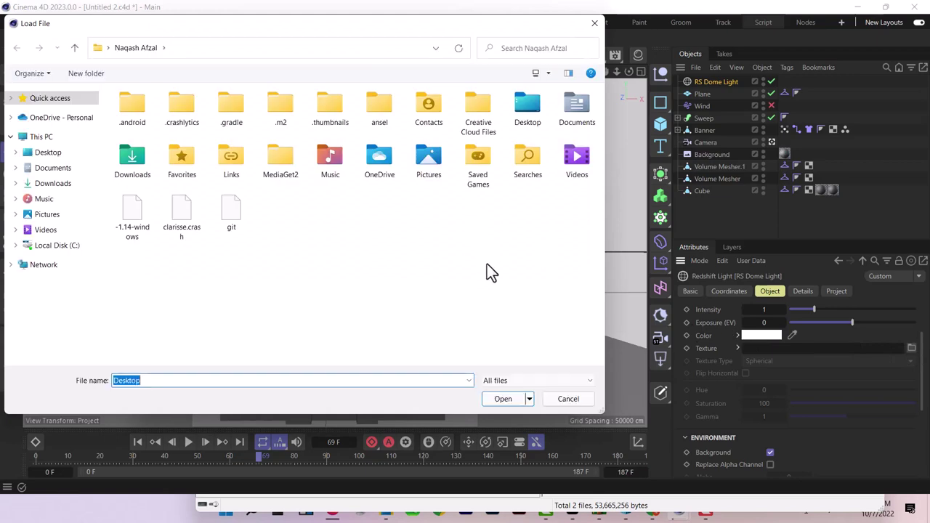
pyautogui.click(46, 153)
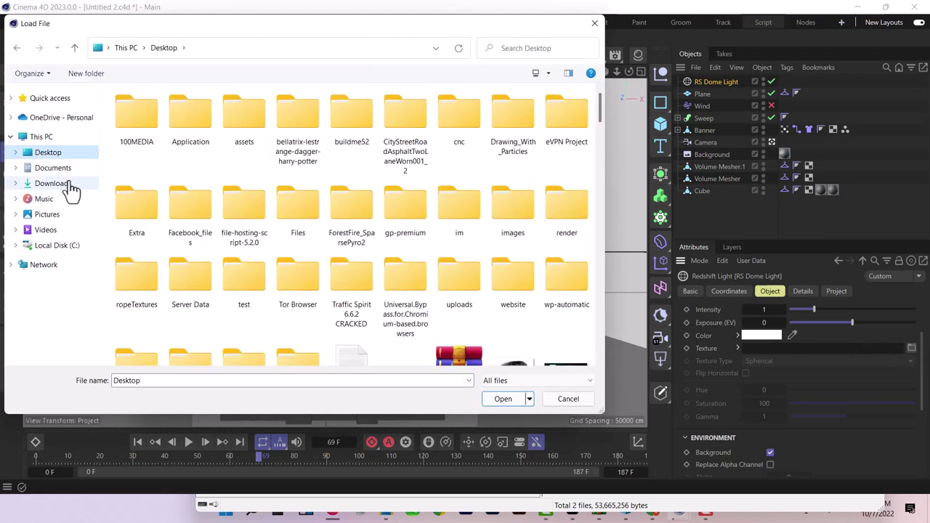
pyautogui.scroll(-3, 289, 191)
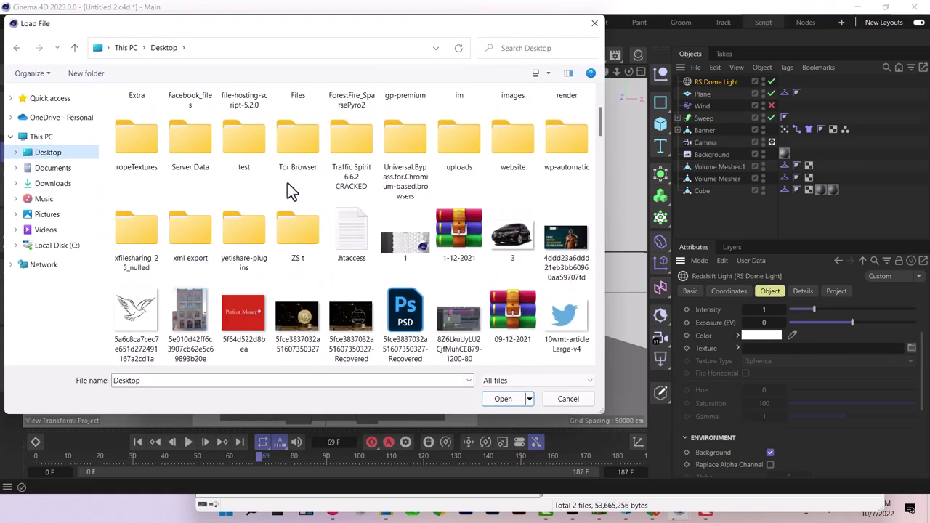
pyautogui.doubleClick(246, 150)
pyautogui.doubleClick(162, 128)
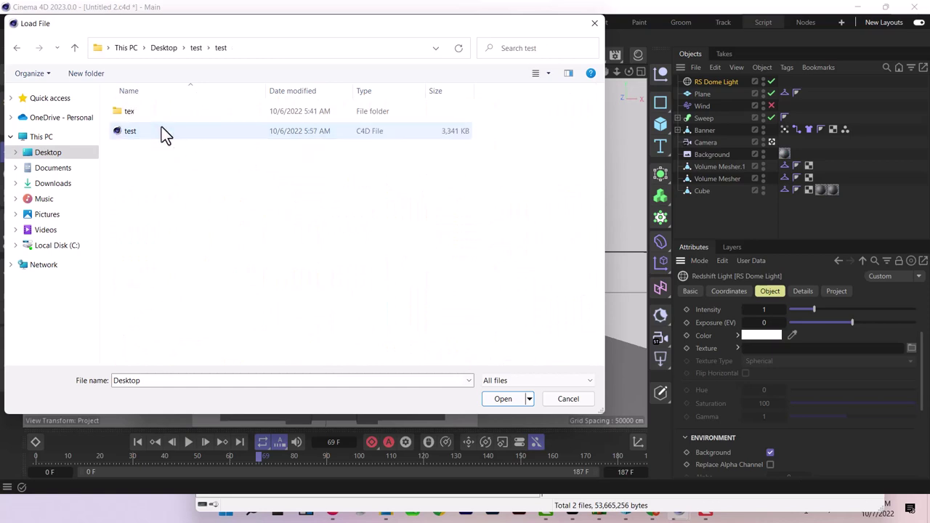
pyautogui.doubleClick(170, 113)
pyautogui.click(224, 135)
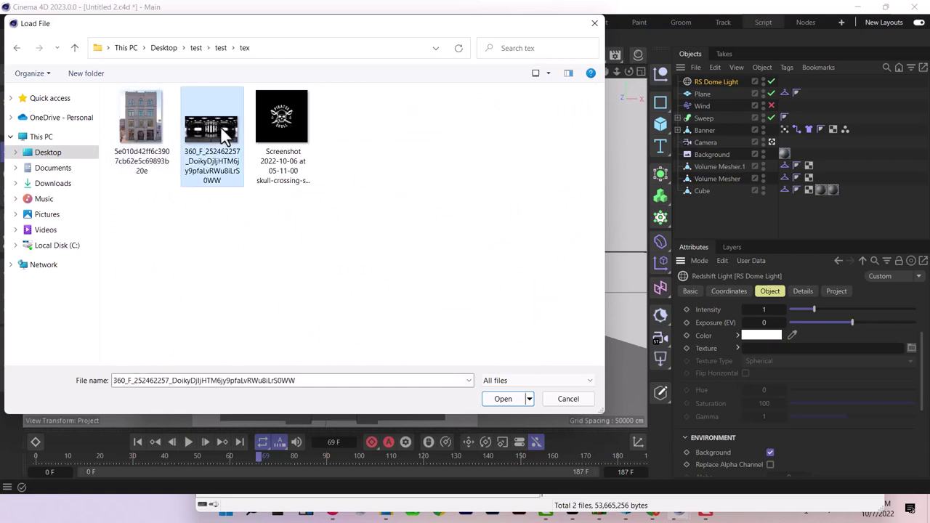
pyautogui.doubleClick(224, 135)
pyautogui.click(563, 313)
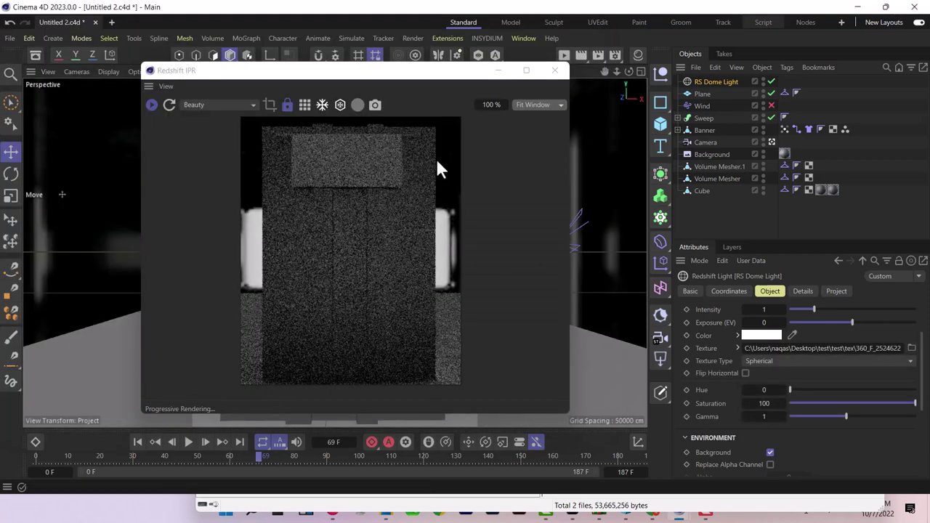
# Move the IPR window aside and select the RS Dome Light.
pyautogui.moveTo(410, 71); pyautogui.dragTo(617, 88)
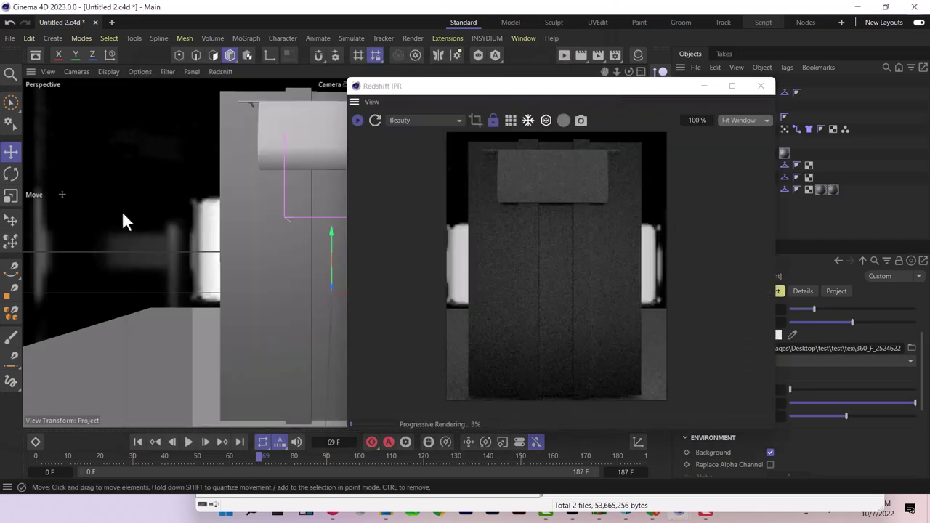
pyautogui.click(123, 221)
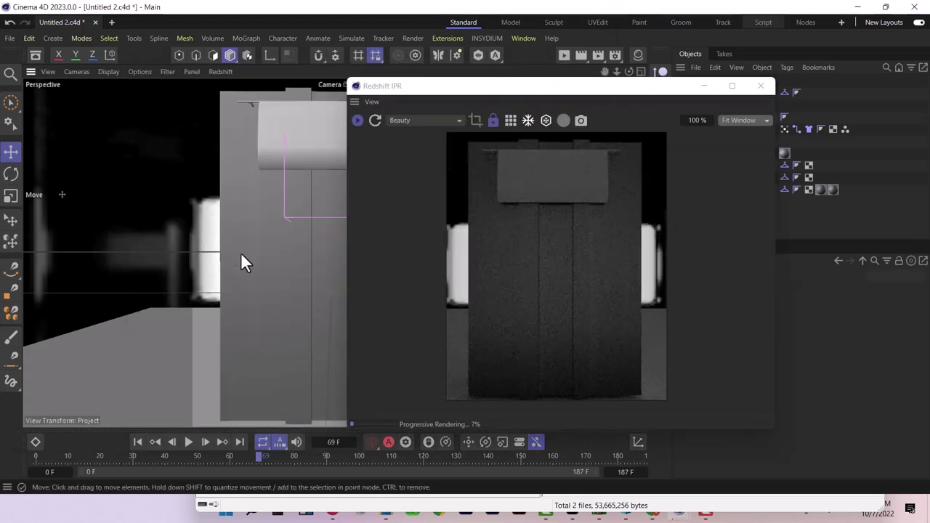
pyautogui.moveTo(619, 90); pyautogui.dragTo(501, 213)
pyautogui.click(717, 81)
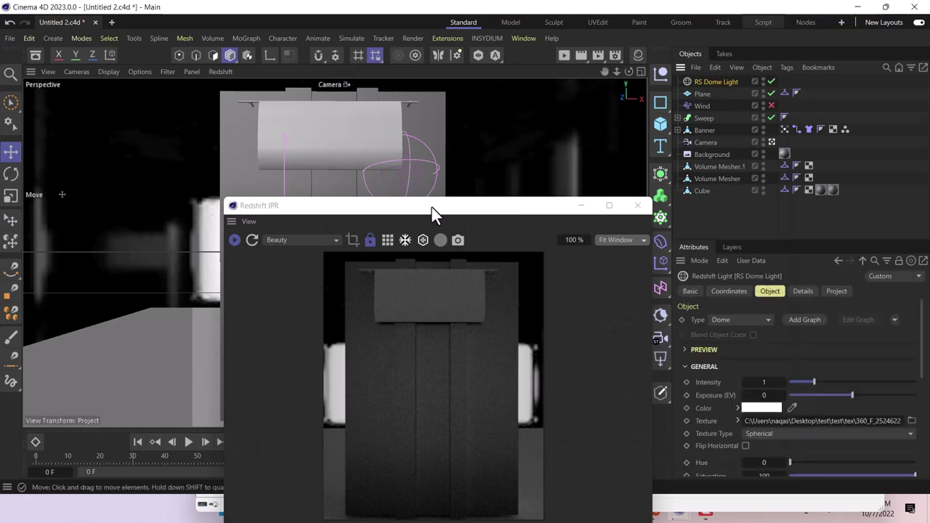
pyautogui.moveTo(431, 207); pyautogui.dragTo(828, 131)
# Rotate the dome light in the viewport to turn the panorama, then reselect it.
pyautogui.press('t')
pyautogui.press('r')
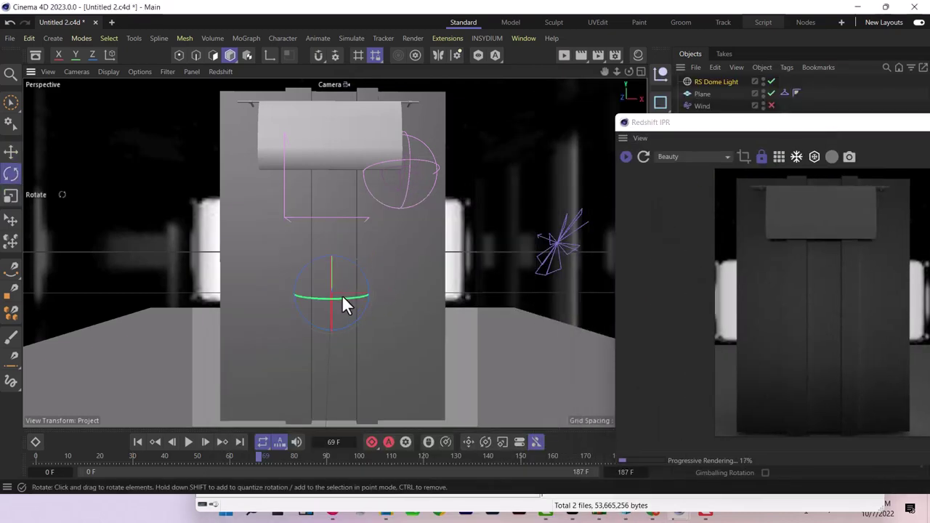
pyautogui.moveTo(343, 296); pyautogui.dragTo(399, 283)
pyautogui.moveTo(828, 125); pyautogui.dragTo(270, 96)
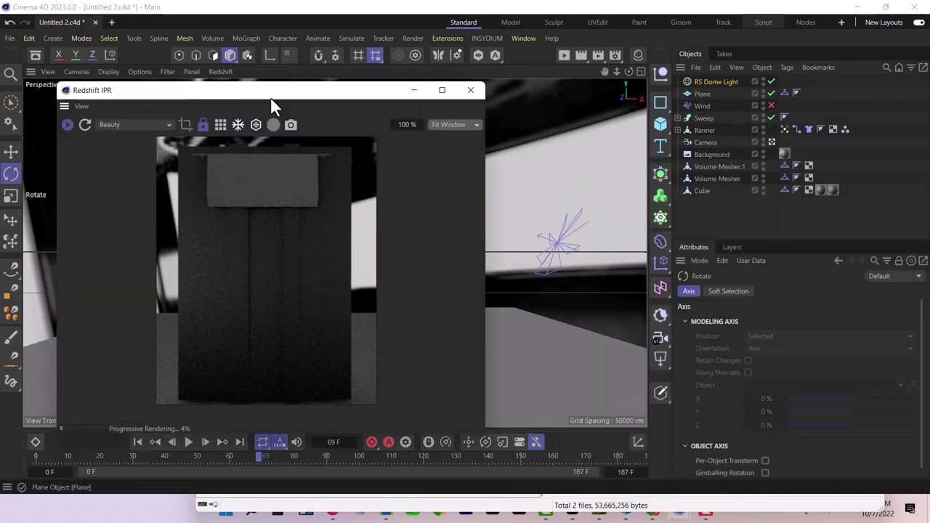
pyautogui.click(727, 80)
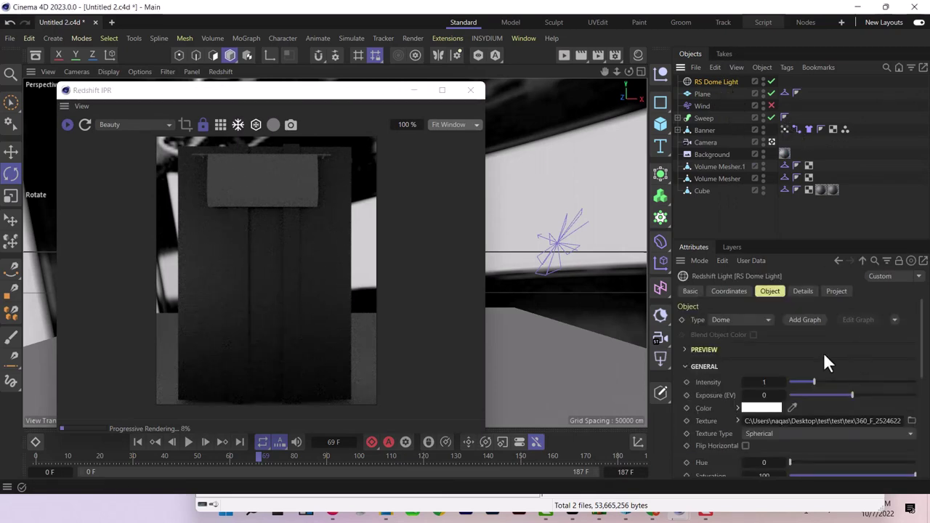
pyautogui.scroll(-2, 734, 429)
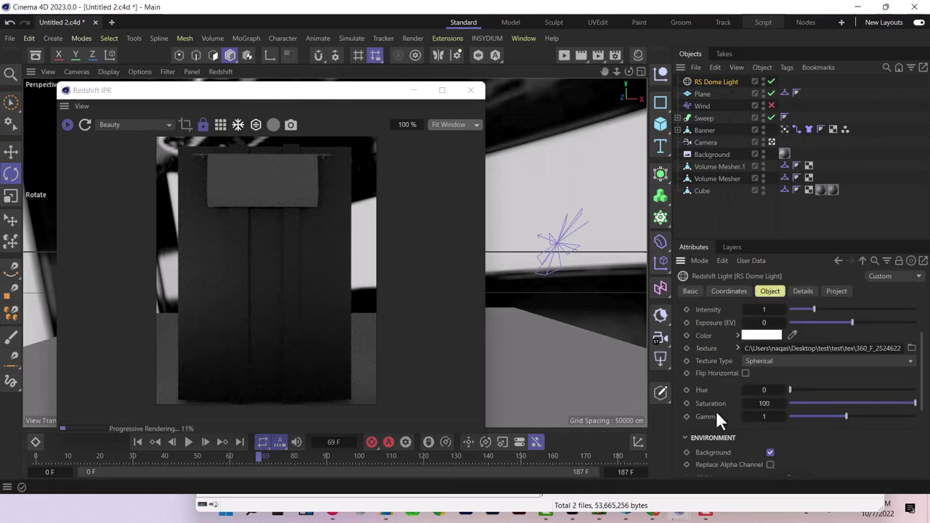
pyautogui.scroll(-2, 727, 450)
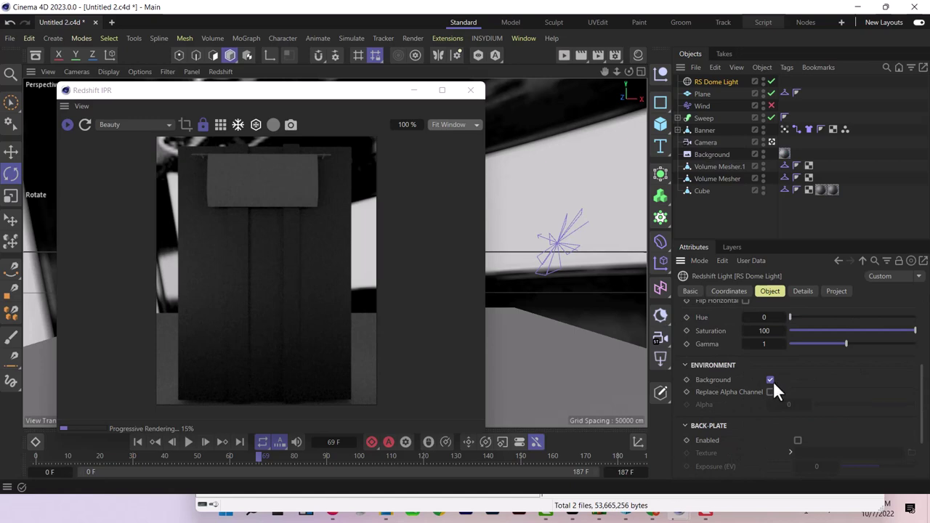
# Enable the dome light's Back-Plate and load the building photo from the Desktop, without copying.
pyautogui.click(798, 440)
pyautogui.scroll(-2, 763, 436)
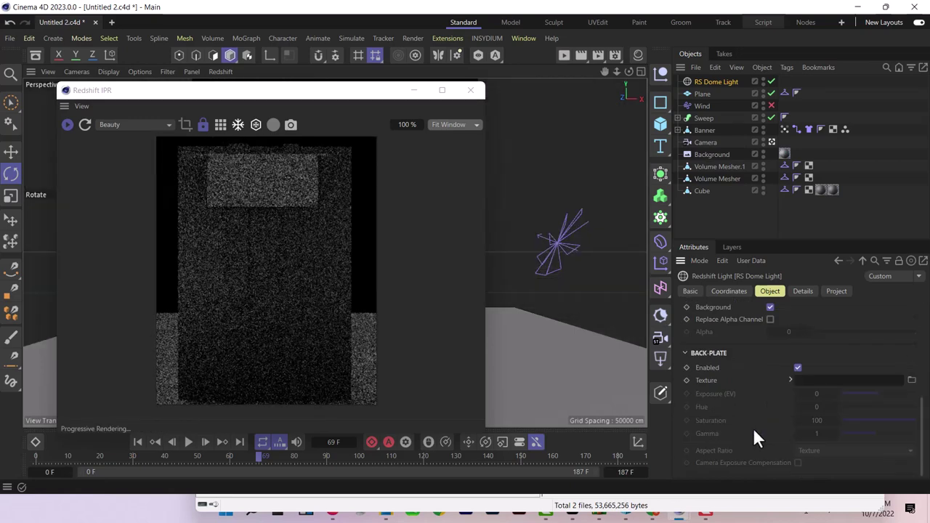
pyautogui.click(911, 379)
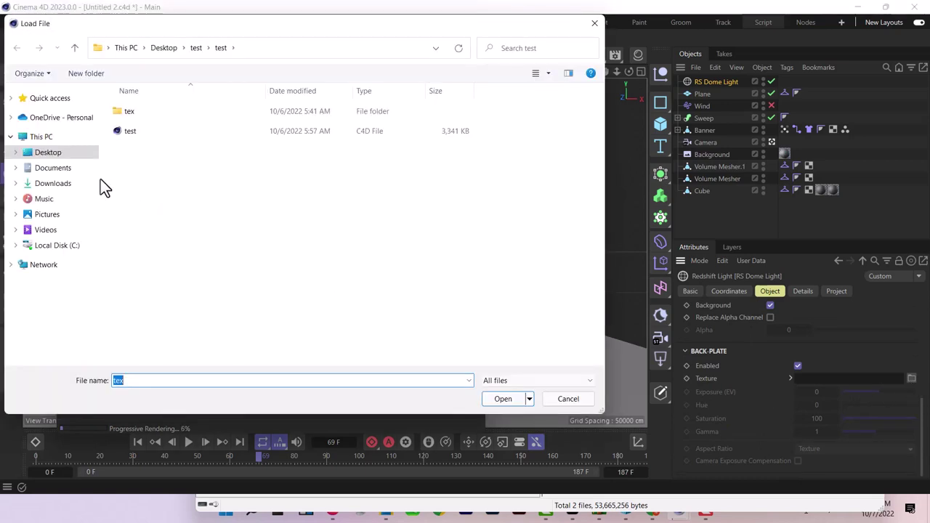
pyautogui.click(41, 155)
pyautogui.scroll(-3, 301, 254)
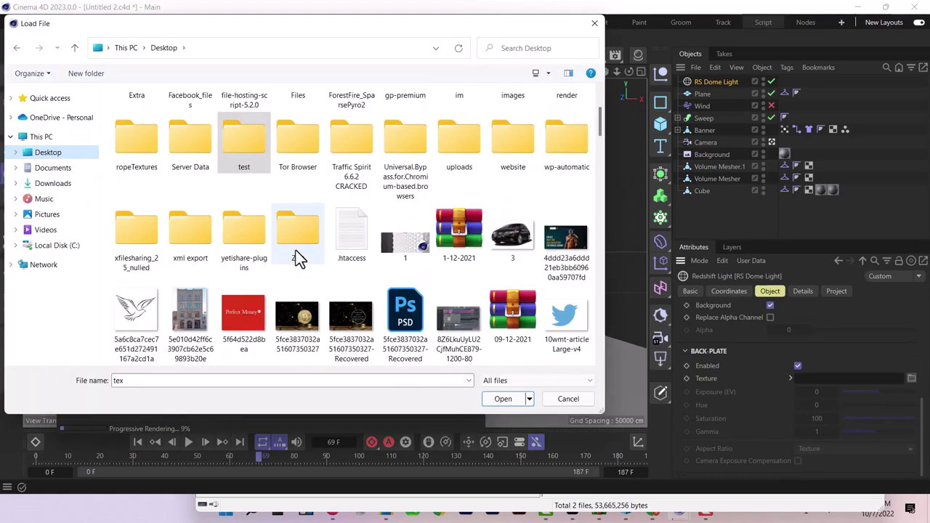
pyautogui.scroll(-3, 374, 298)
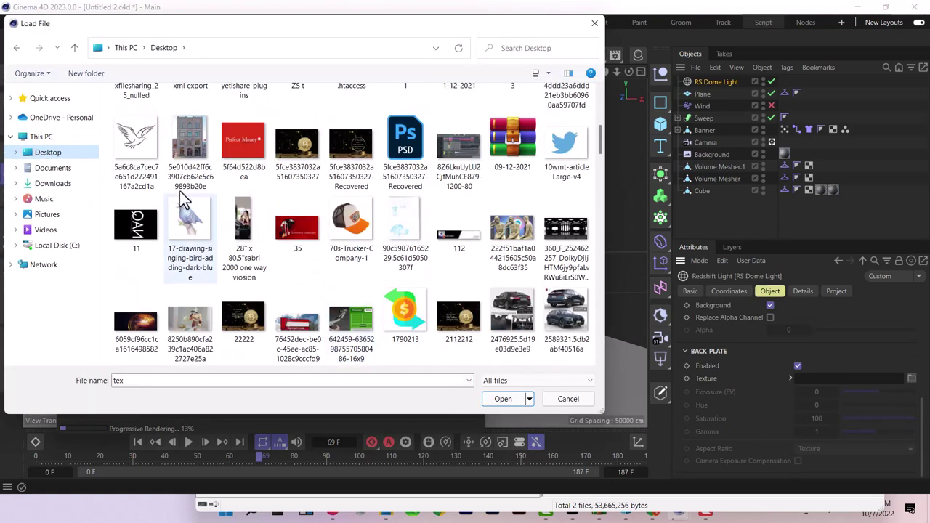
pyautogui.doubleClick(187, 156)
pyautogui.click(561, 312)
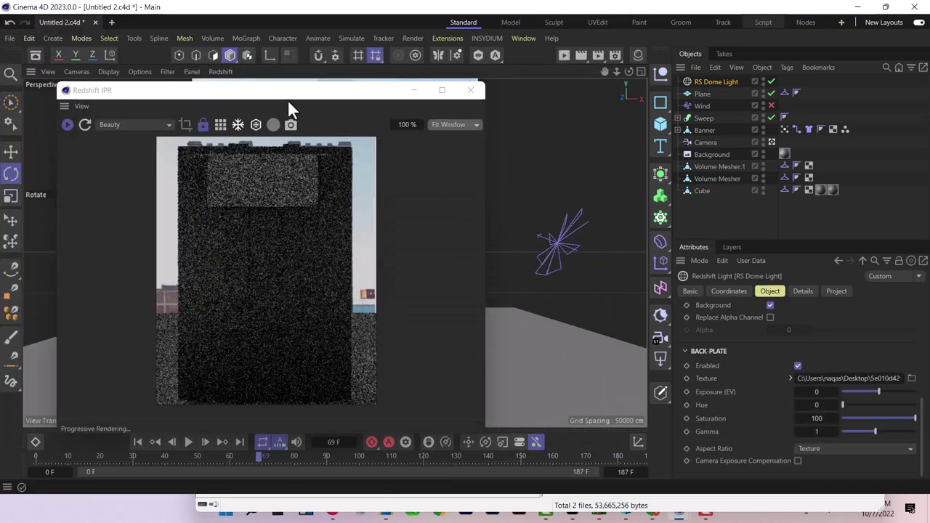
# Reposition the IPR window and select the Cube object.
pyautogui.moveTo(293, 91); pyautogui.dragTo(342, 93)
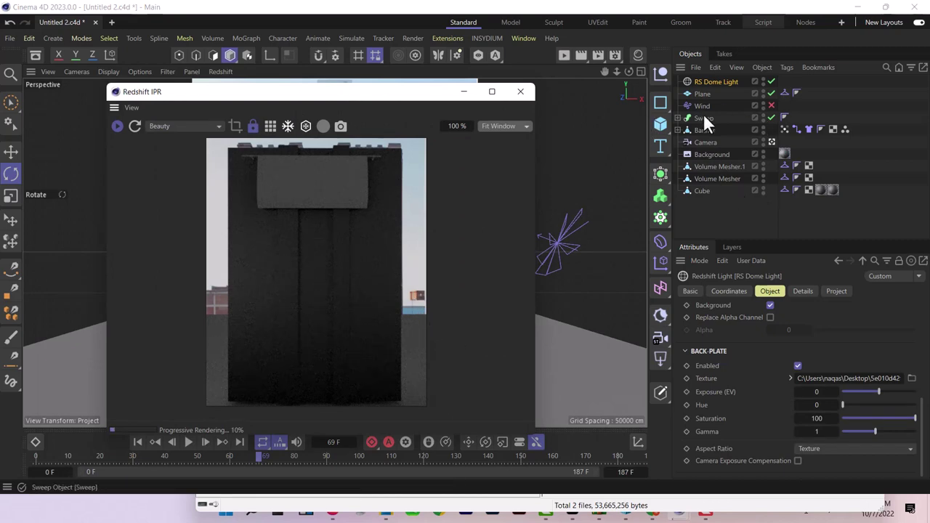
pyautogui.moveTo(431, 93); pyautogui.dragTo(421, 74)
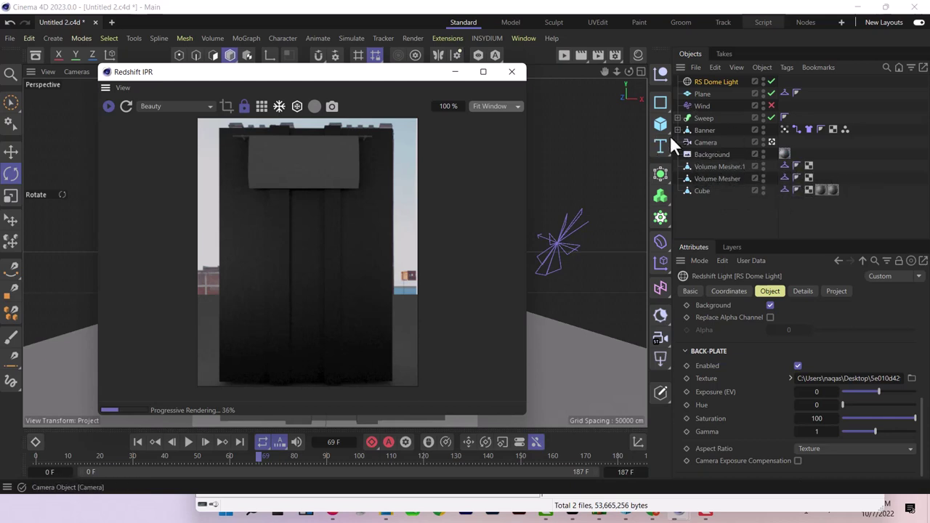
pyautogui.click(703, 191)
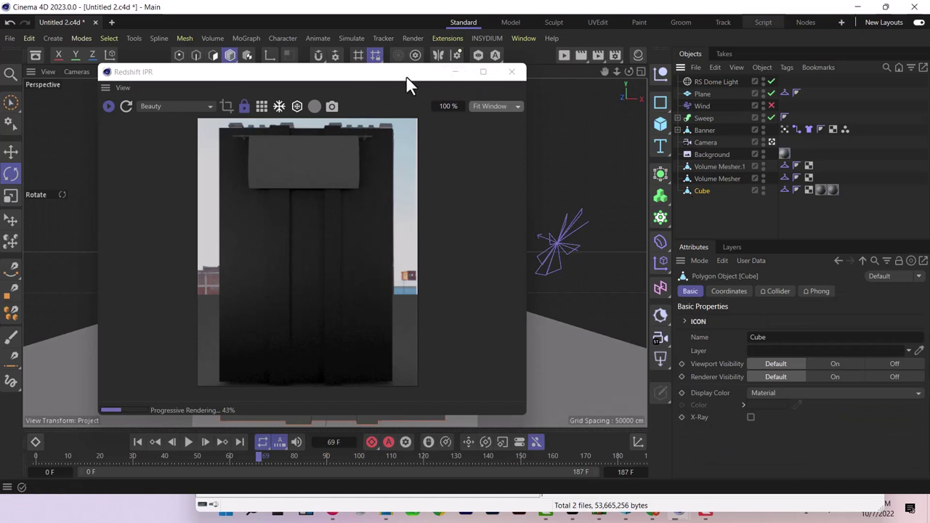
pyautogui.moveTo(408, 80); pyautogui.dragTo(411, 269)
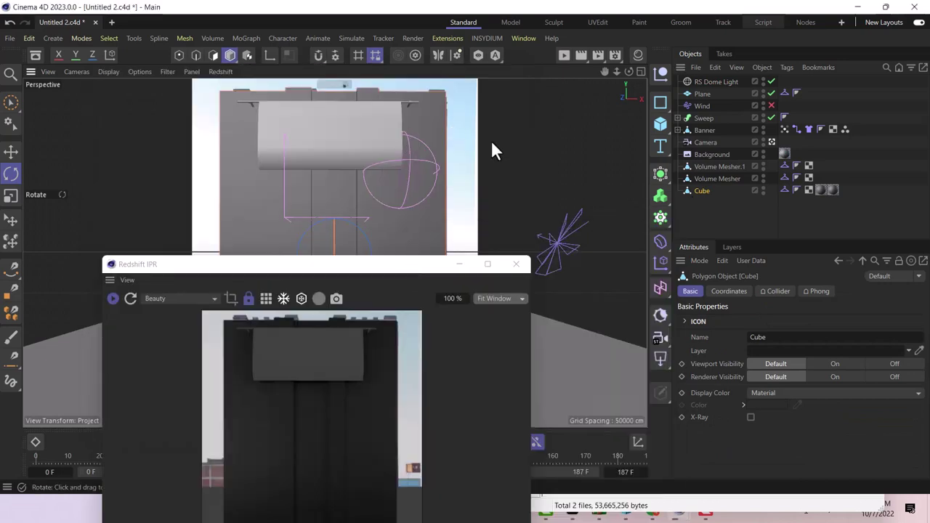
# Add a Redshift Object tag to the Cube backdrop.
pyautogui.rightClick(699, 189)
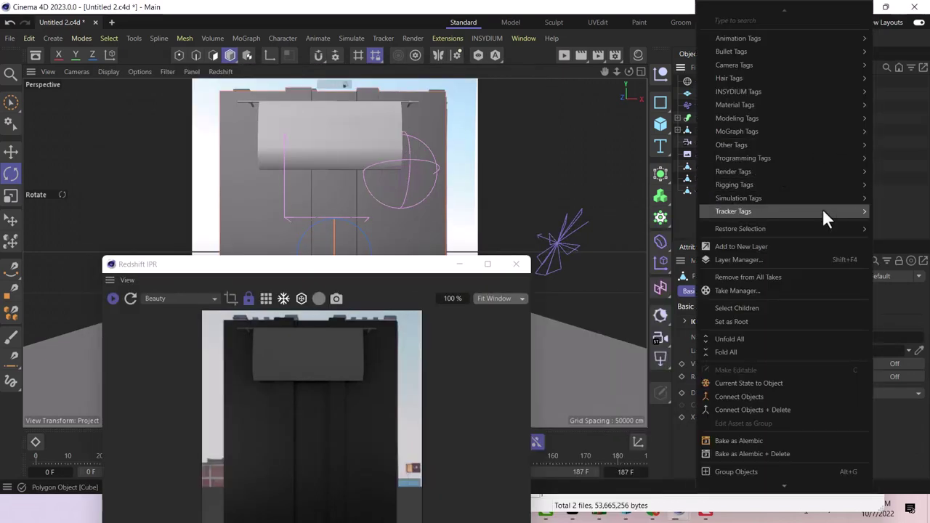
pyautogui.moveTo(773, 107)
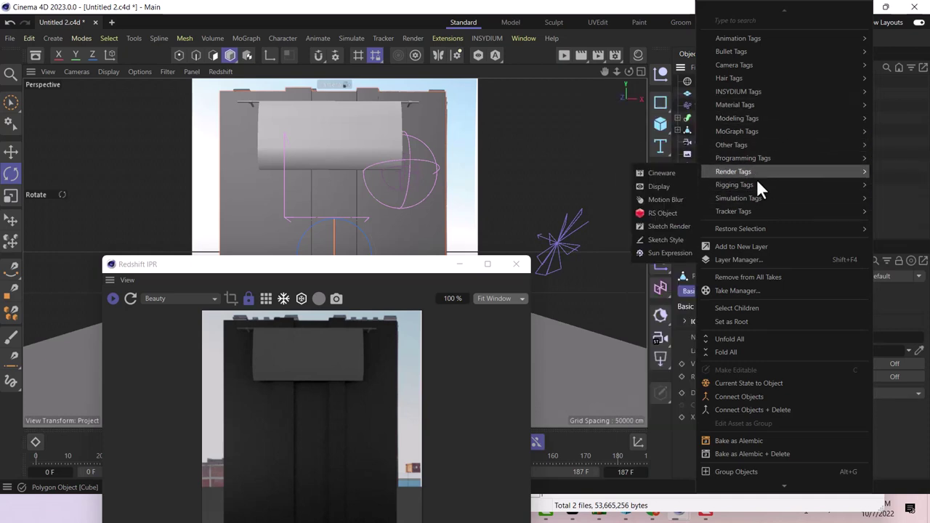
pyautogui.moveTo(753, 195)
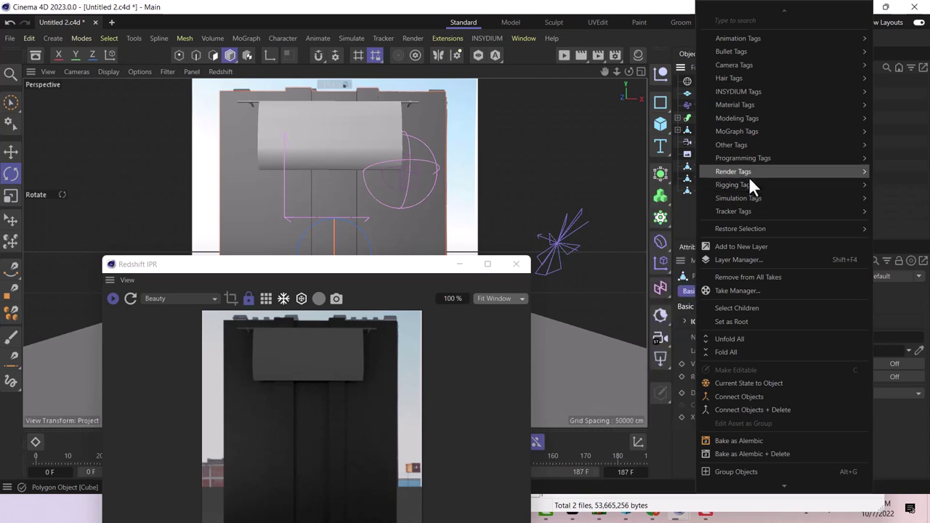
pyautogui.moveTo(749, 175)
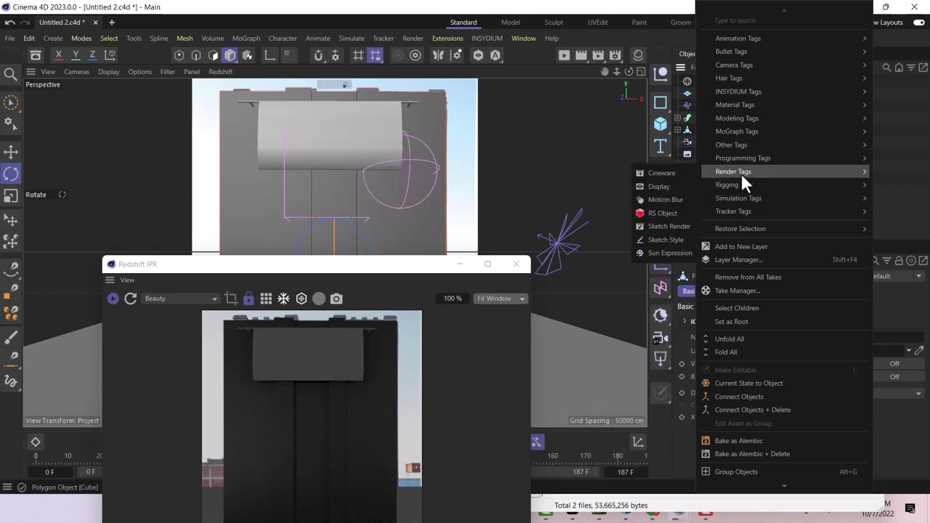
pyautogui.click(663, 213)
pyautogui.moveTo(370, 267); pyautogui.dragTo(368, 80)
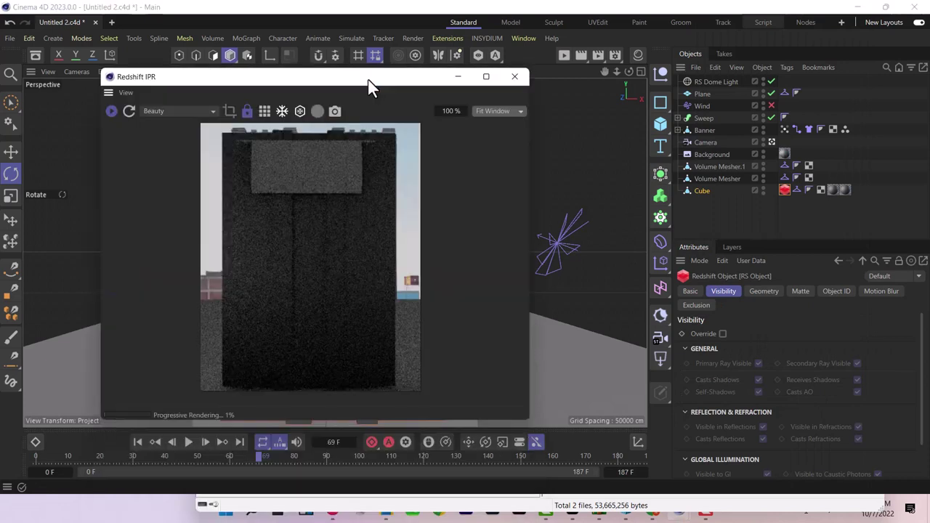
# In the tag's Matte tab, enable override and matte with Shadow Enabled.
pyautogui.click(803, 293)
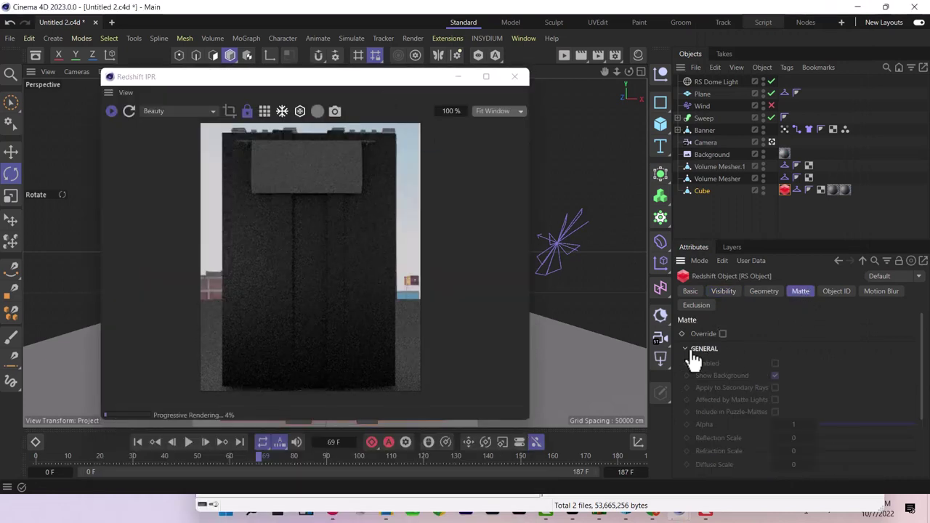
pyautogui.click(724, 334)
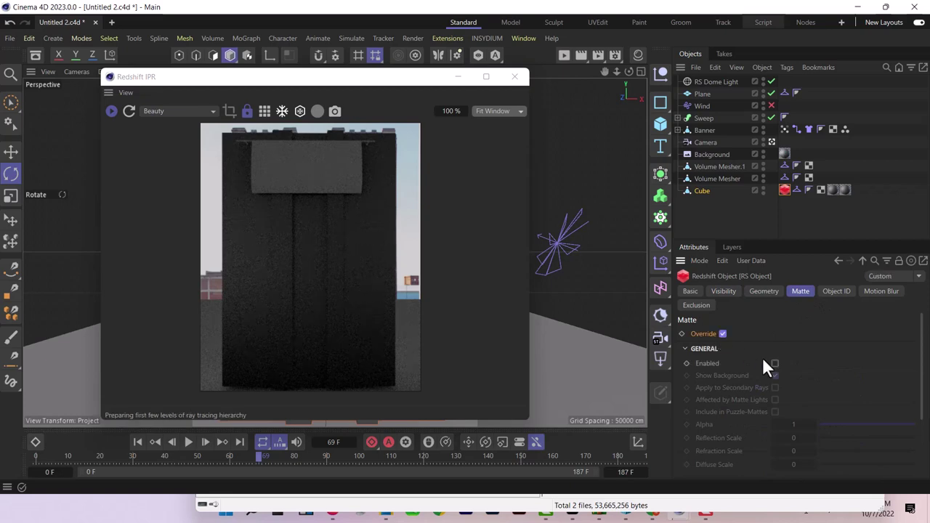
pyautogui.click(775, 363)
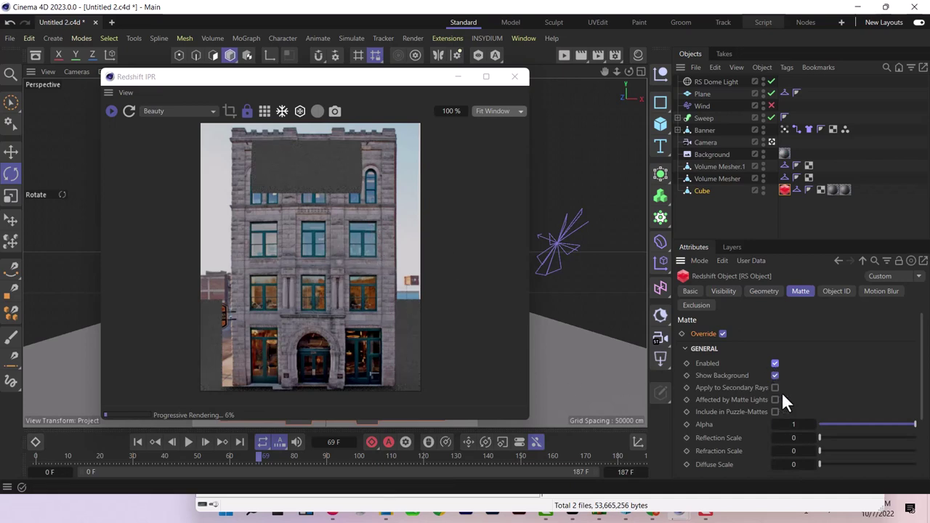
pyautogui.scroll(-3, 815, 414)
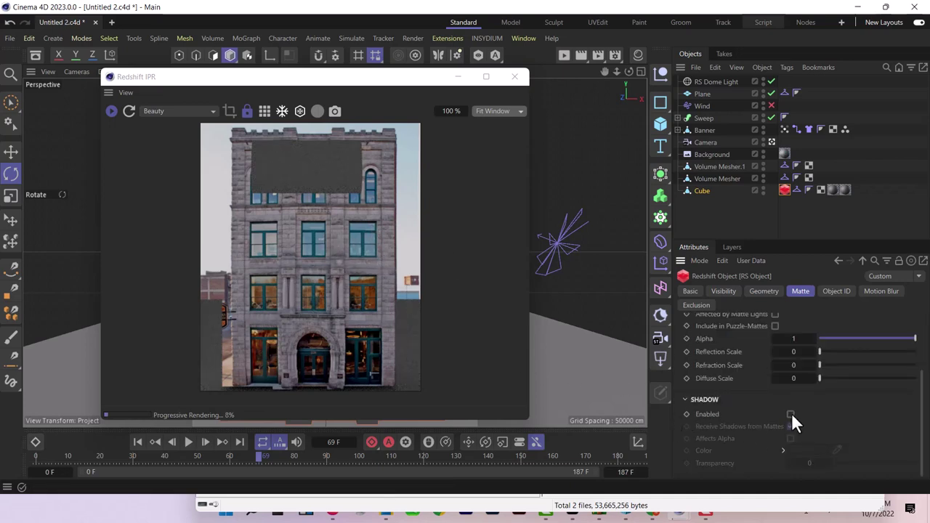
pyautogui.click(791, 414)
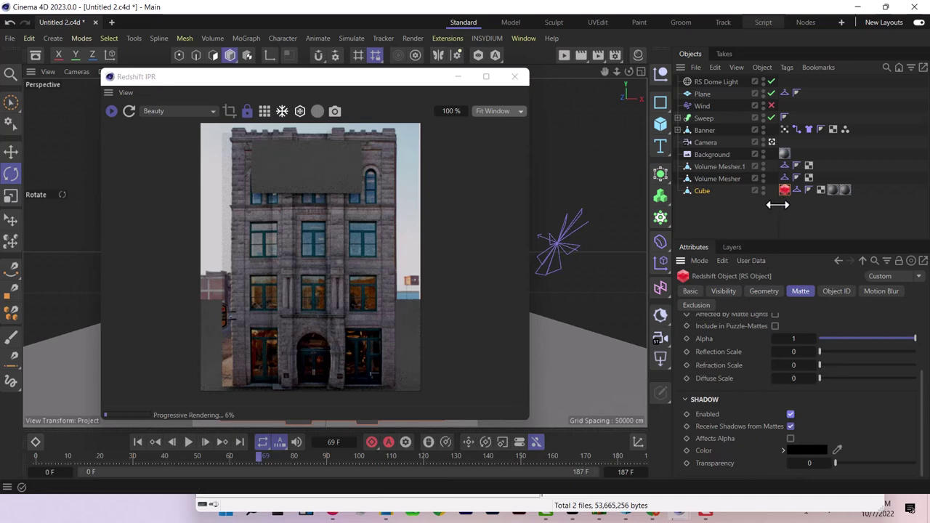
# Ctrl-copy the RS Object tag onto the Plane and pause the Redshift IPR.
pyautogui.moveTo(785, 190); pyautogui.dragTo(790, 169)
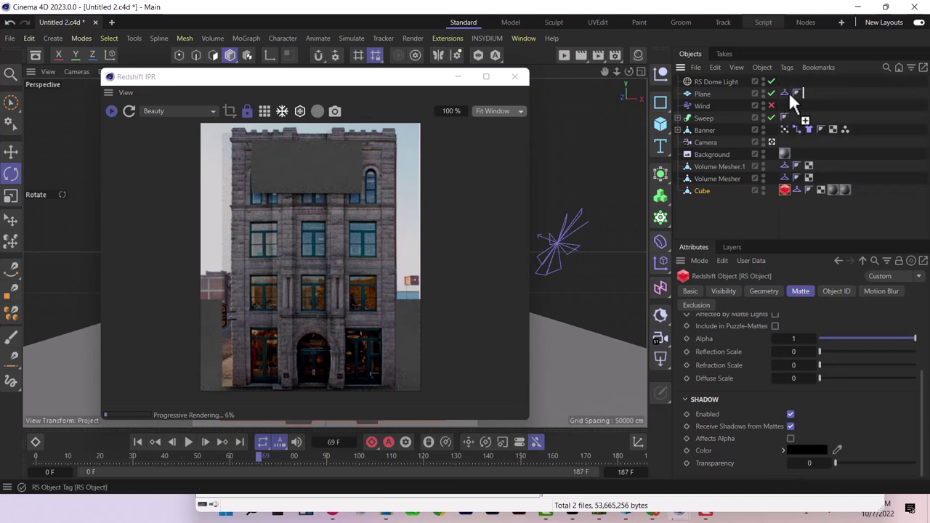
pyautogui.keyDown('ctrl'); pyautogui.moveTo(811, 95); pyautogui.dragTo(811, 95); pyautogui.keyUp('ctrl')
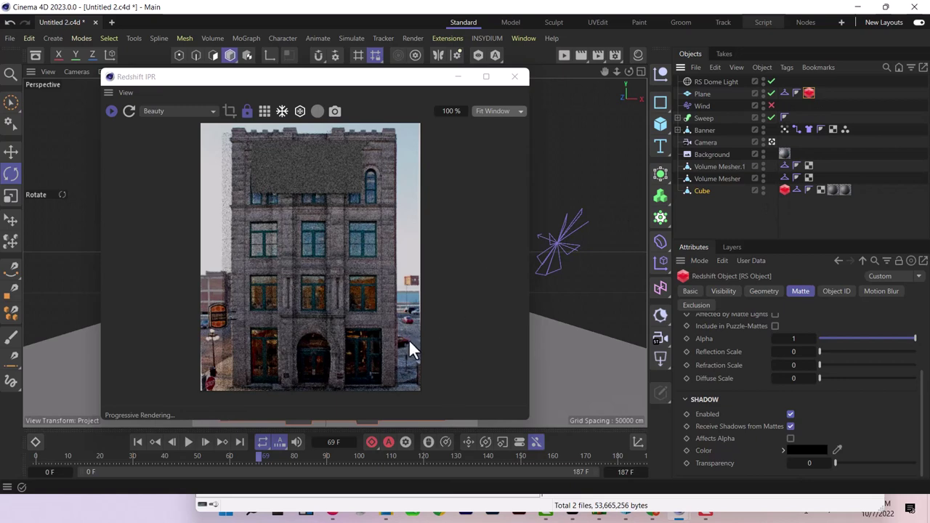
pyautogui.moveTo(396, 86); pyautogui.dragTo(608, 86)
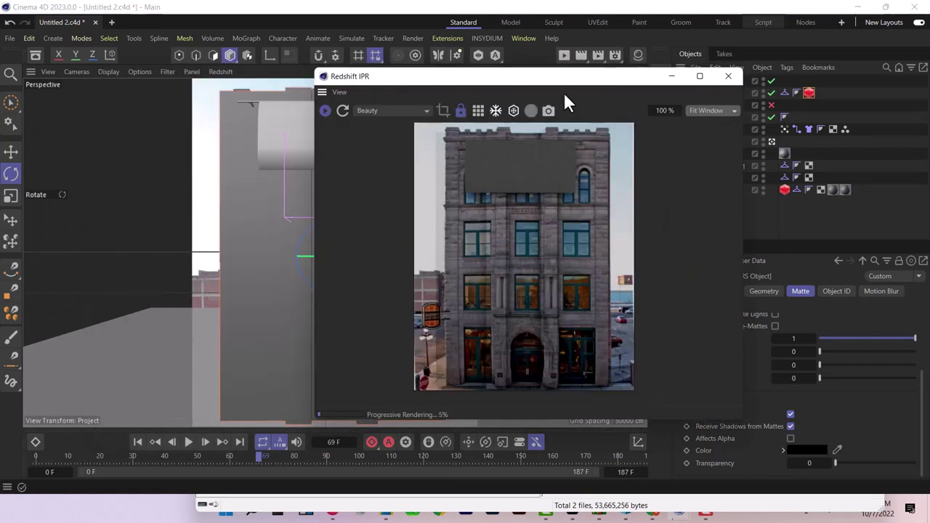
pyautogui.click(323, 113)
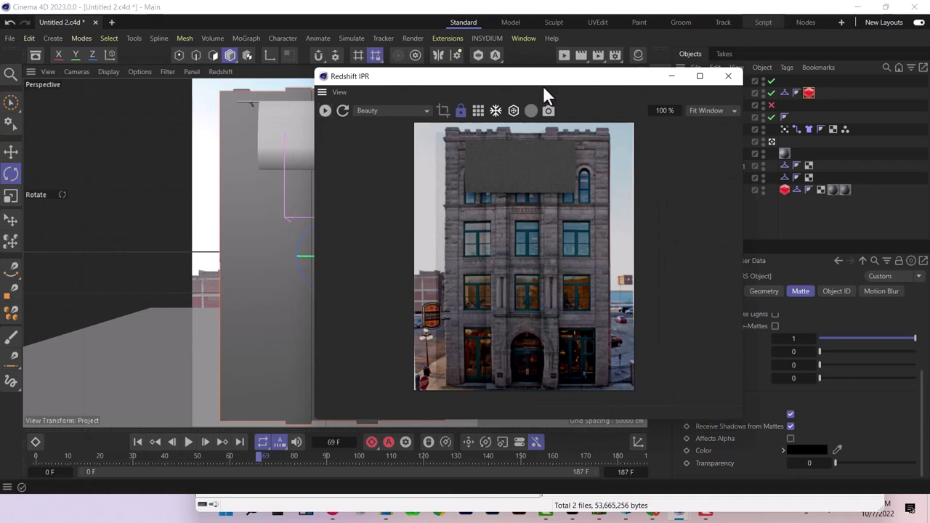
pyautogui.moveTo(630, 85); pyautogui.dragTo(832, 87)
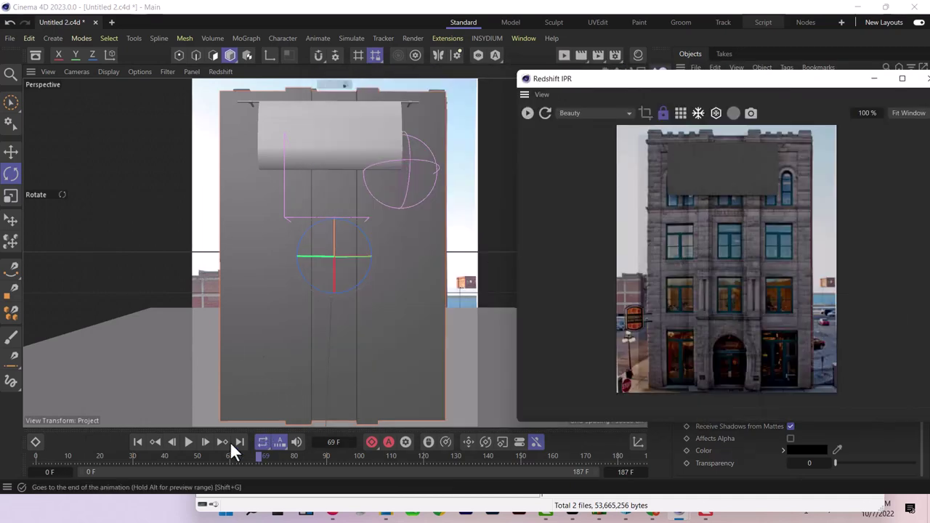
# Play the cloth simulation from frame 0, rewind and replay, stopping at frame 41.
pyautogui.click(133, 446)
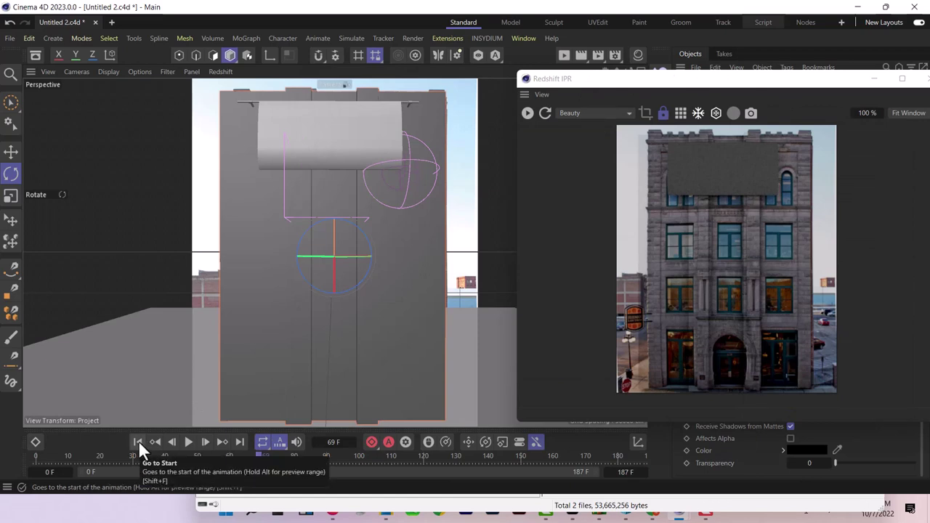
pyautogui.click(138, 442)
pyautogui.click(189, 441)
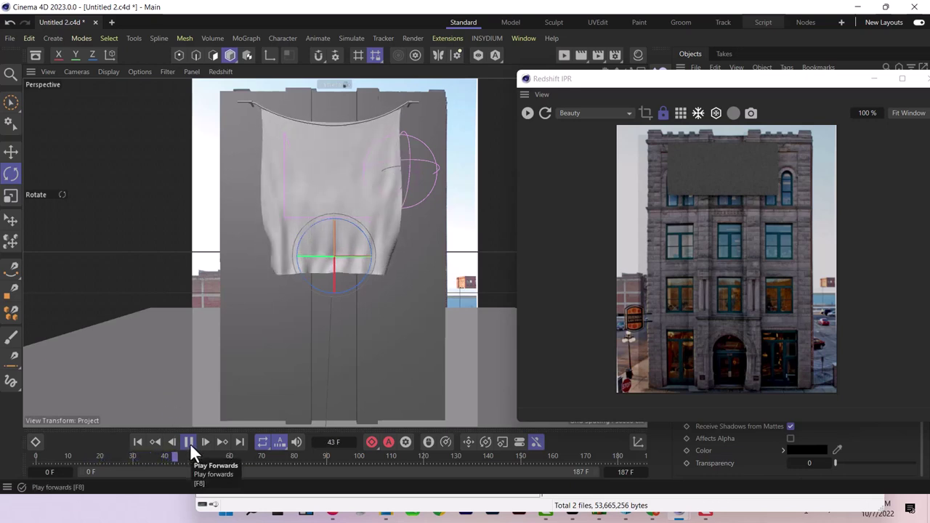
pyautogui.click(189, 442)
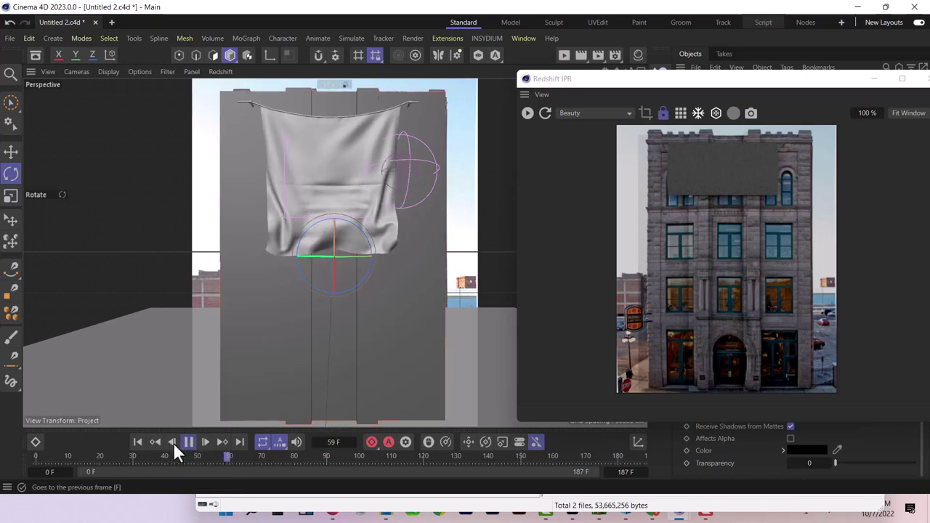
pyautogui.click(158, 442)
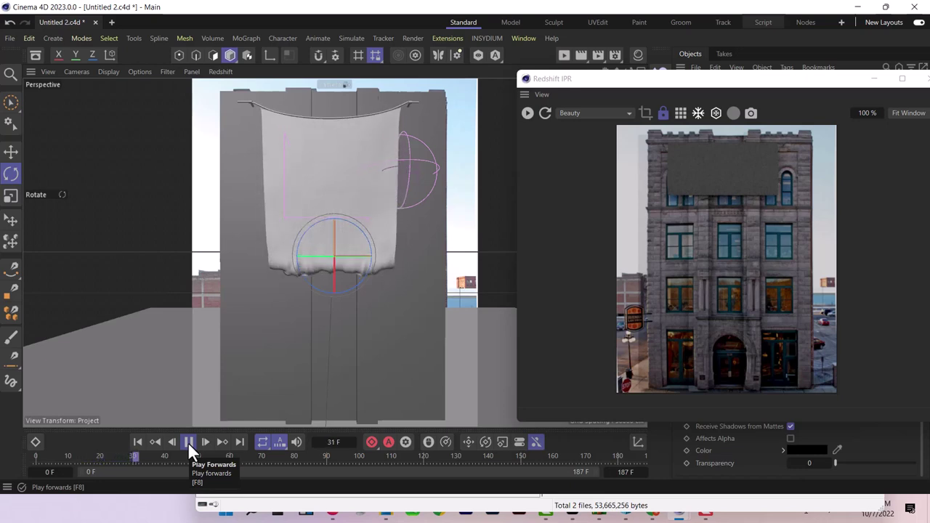
pyautogui.click(187, 442)
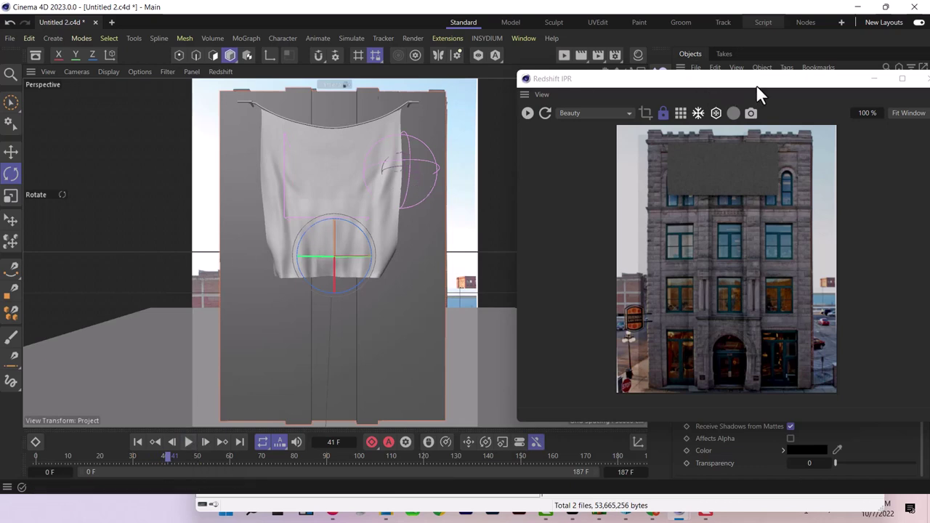
pyautogui.moveTo(758, 83); pyautogui.dragTo(295, 92)
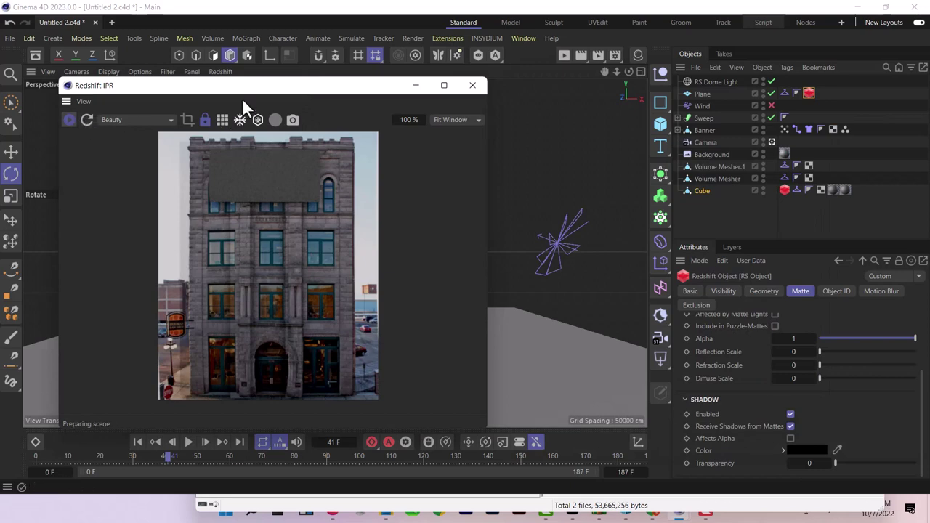
# Add a Redshift Area Light from the light palette.
pyautogui.moveTo(263, 96); pyautogui.dragTo(340, 90)
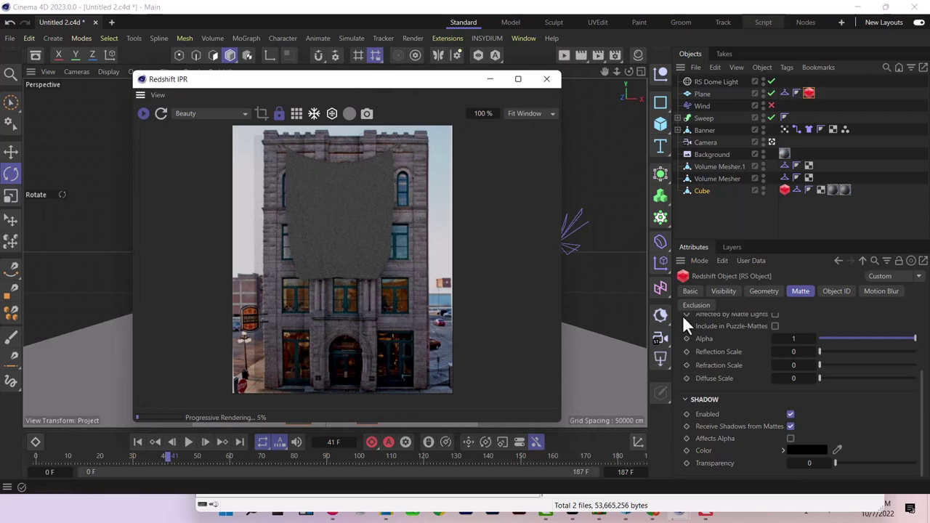
pyautogui.click(662, 359)
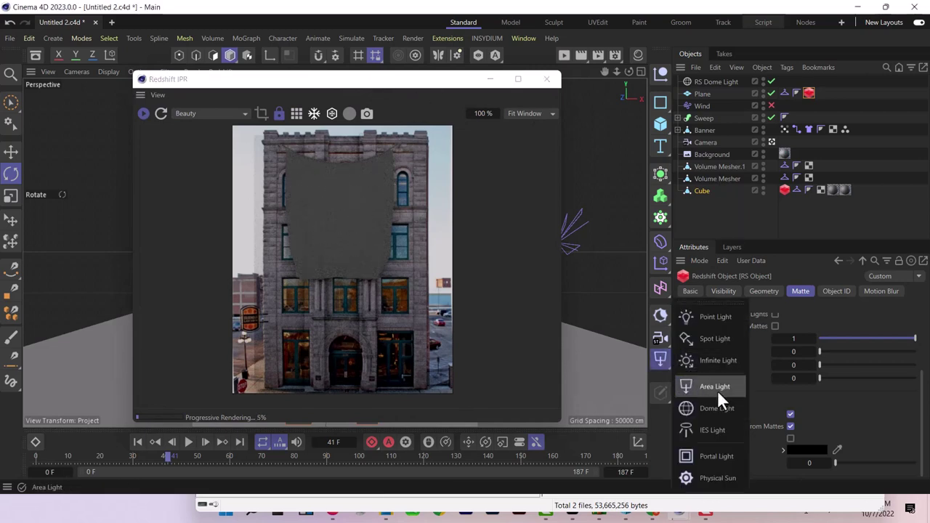
pyautogui.click(718, 390)
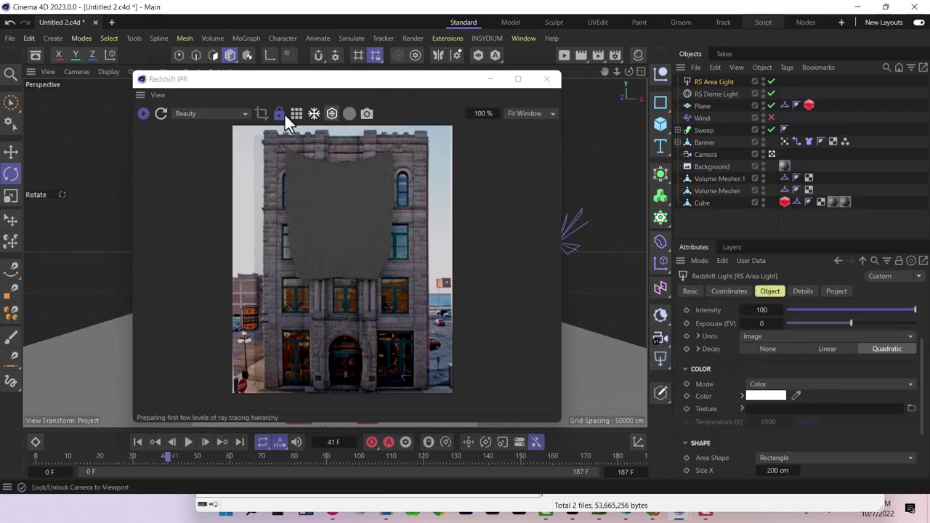
pyautogui.moveTo(336, 82); pyautogui.dragTo(559, 90)
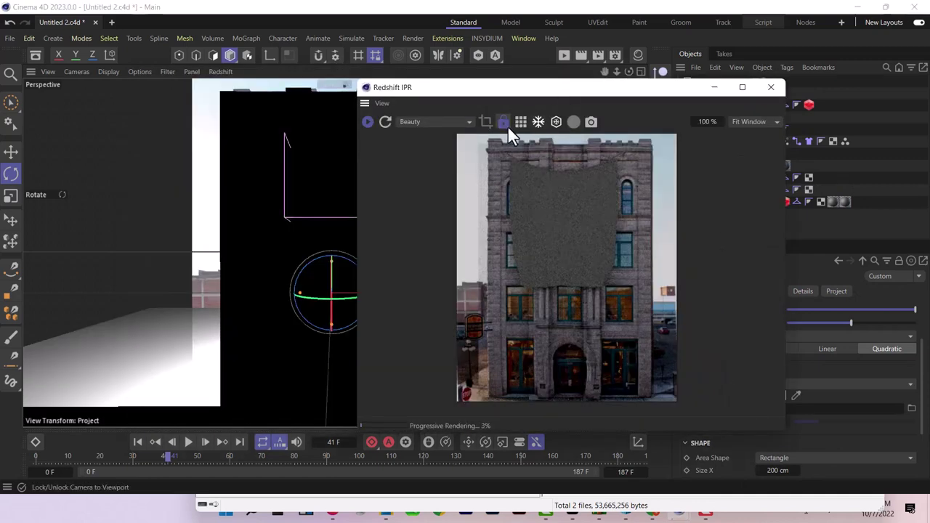
pyautogui.moveTo(568, 95); pyautogui.dragTo(732, 53)
pyautogui.click(772, 154)
pyautogui.click(772, 154)
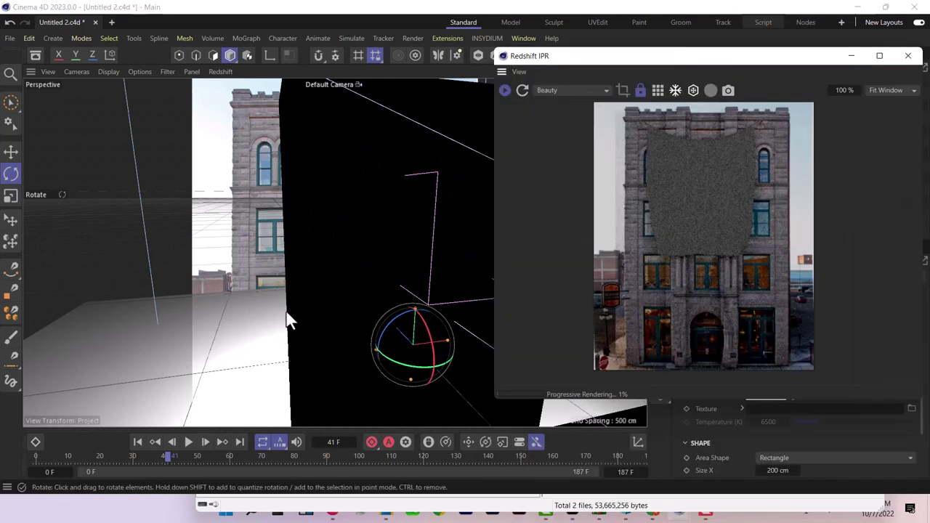
# Move the area light down toward the building, shorten it, and raise it near the windows.
pyautogui.keyDown('alt'); pyautogui.moveTo(290, 321); pyautogui.dragTo(418, 338); pyautogui.keyUp('alt')
pyautogui.press('e')
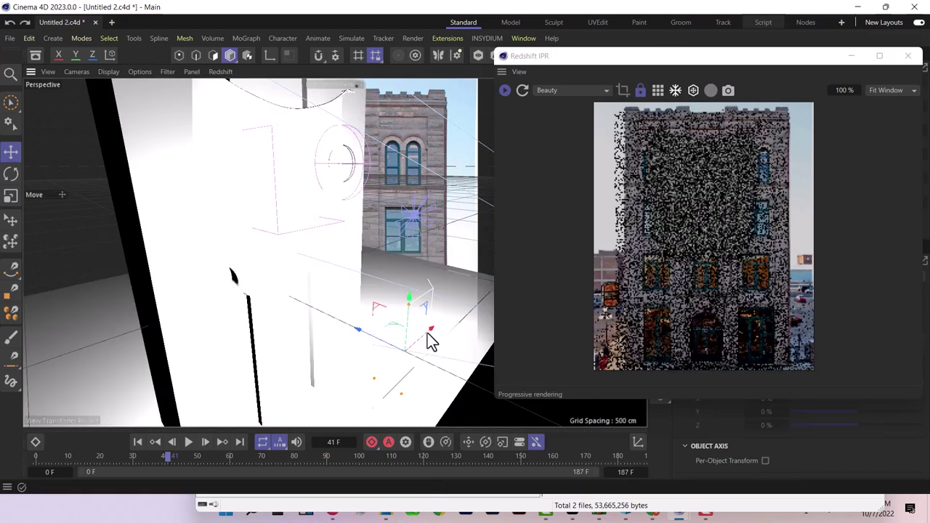
pyautogui.moveTo(422, 347); pyautogui.dragTo(359, 277)
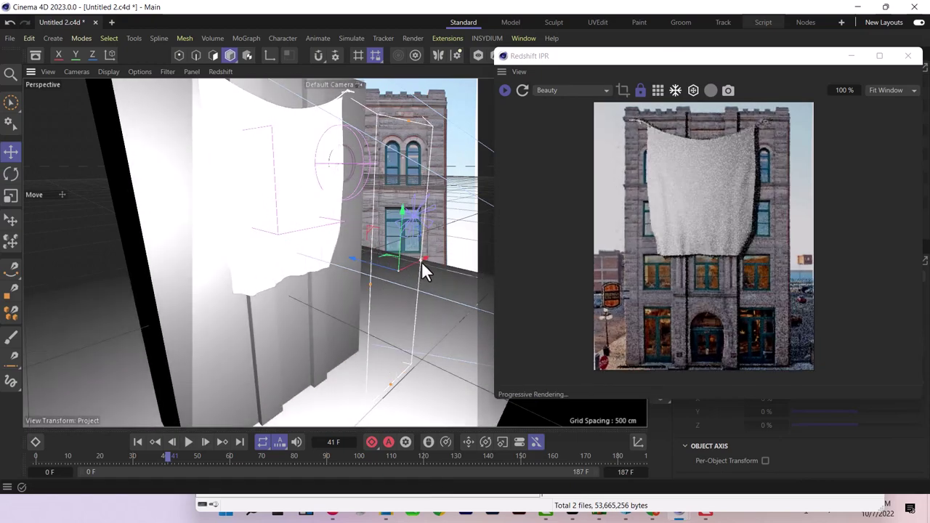
pyautogui.moveTo(412, 119); pyautogui.dragTo(408, 189)
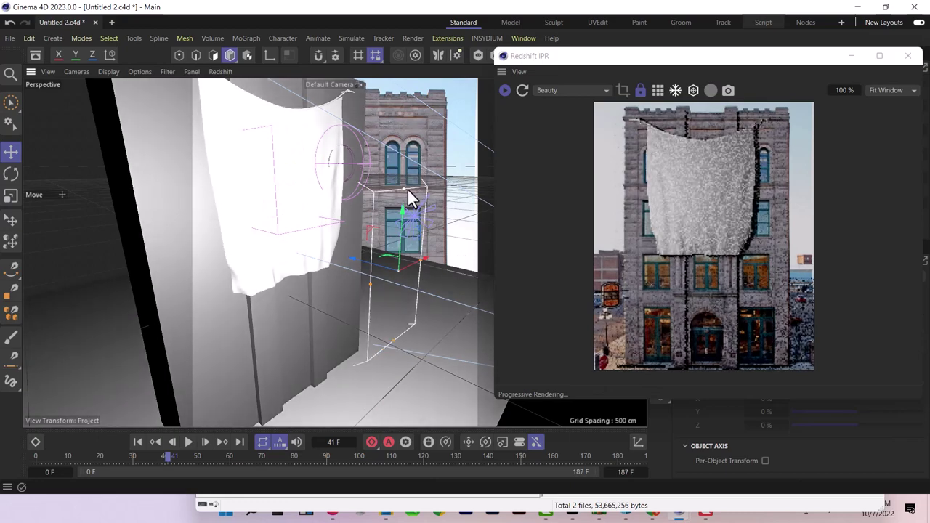
pyautogui.moveTo(396, 247); pyautogui.dragTo(221, 326)
# Rotate the area light to face the banner and shift it beside the banner.
pyautogui.press('r')
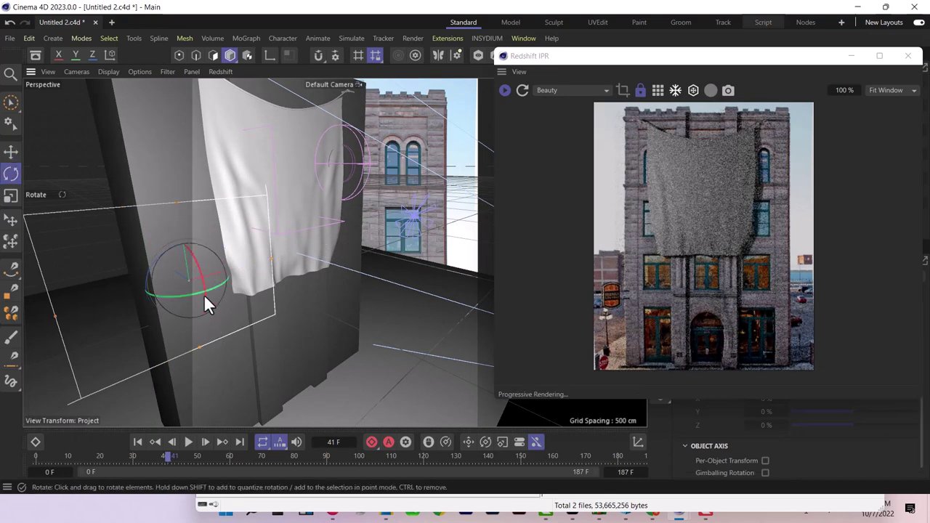
pyautogui.moveTo(196, 290); pyautogui.dragTo(146, 298)
pyautogui.press('e')
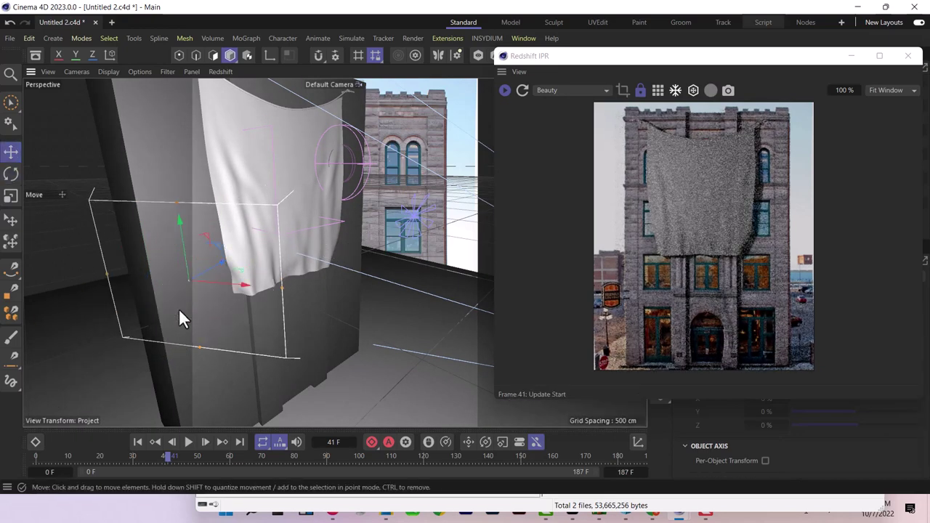
pyautogui.moveTo(224, 293); pyautogui.dragTo(437, 286)
pyautogui.press('r')
pyautogui.press('e')
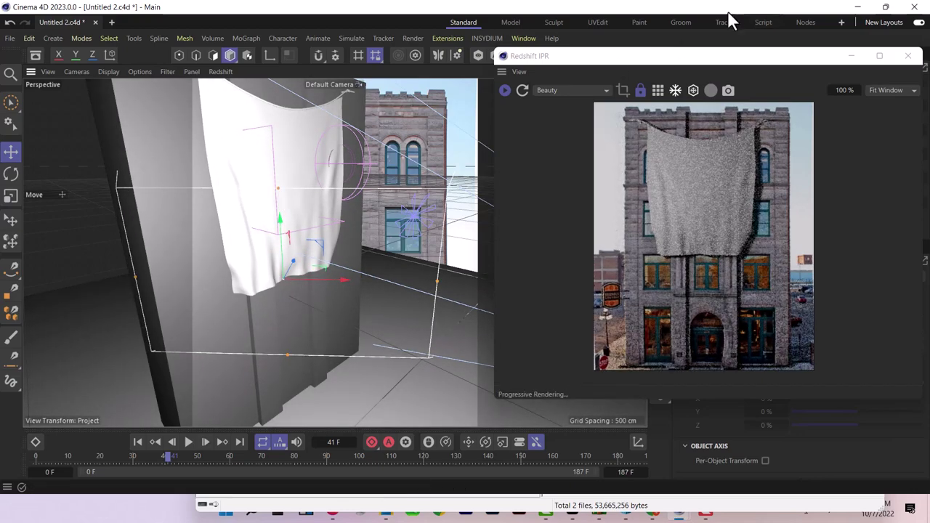
pyautogui.click(766, 62)
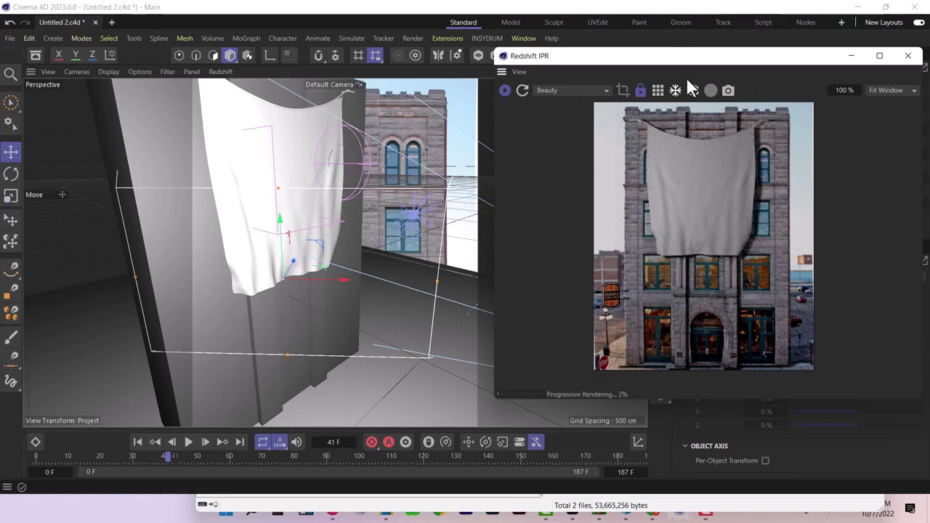
pyautogui.moveTo(711, 63); pyautogui.dragTo(817, 101)
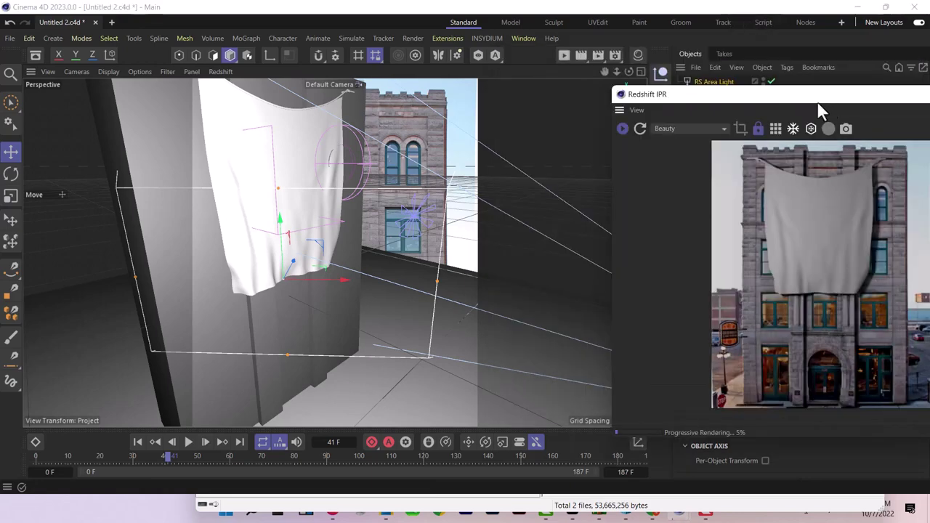
# Create a new Redshift RS Material and open its node graph.
pyautogui.click(639, 56)
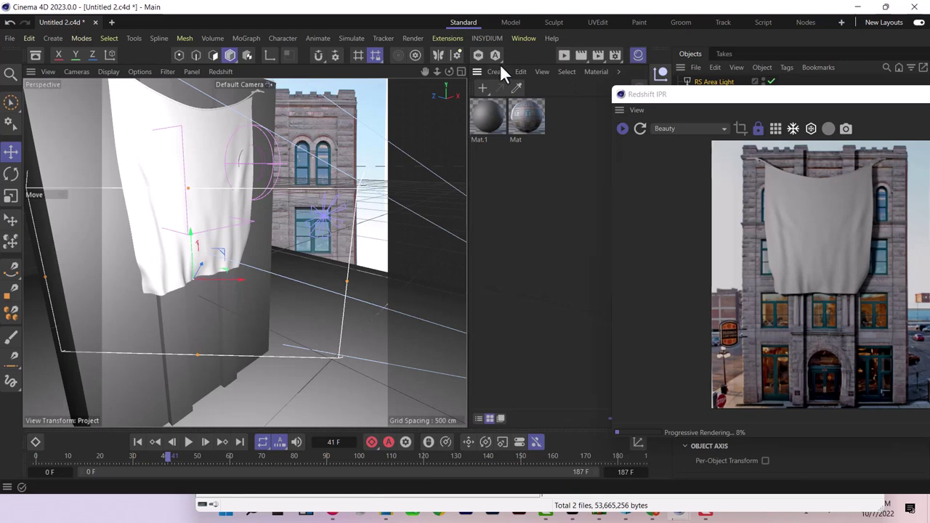
pyautogui.click(497, 71)
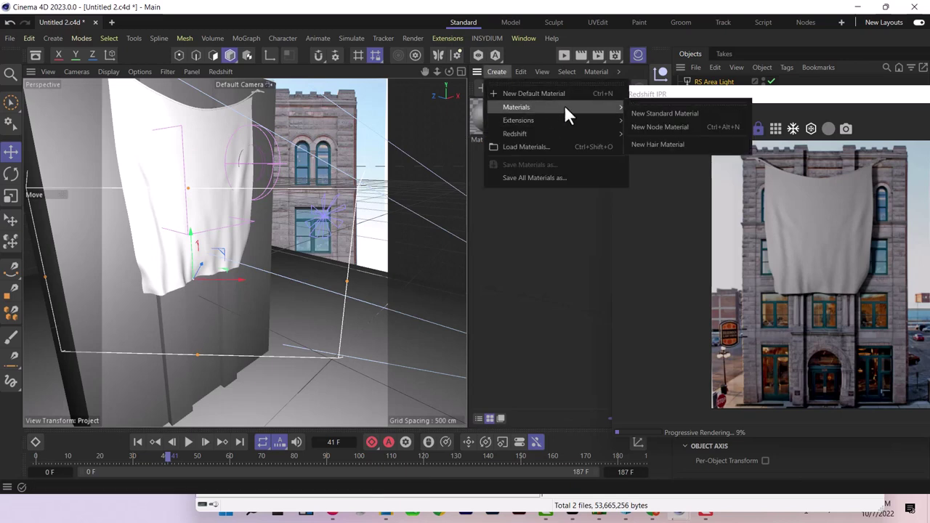
pyautogui.moveTo(567, 139)
pyautogui.moveTo(635, 134)
pyautogui.click(718, 134)
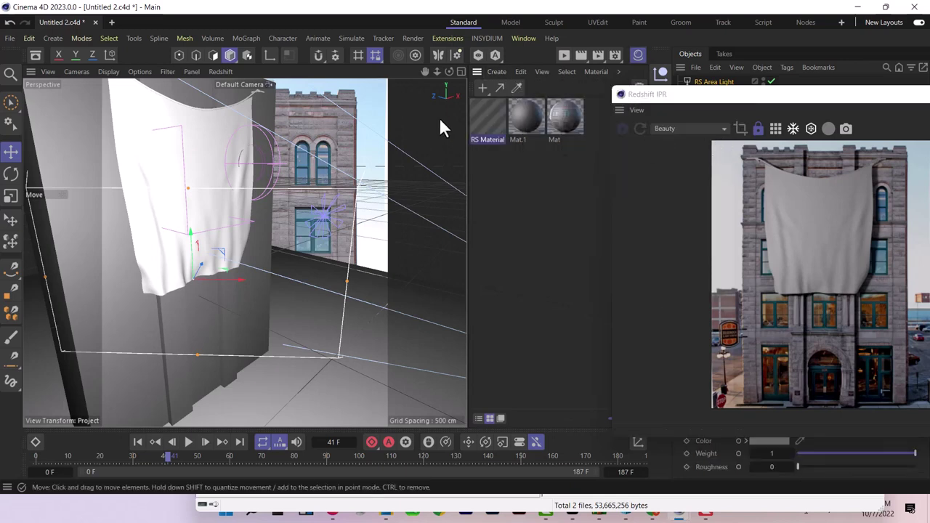
pyautogui.doubleClick(488, 116)
# Select the RS Material node and move the Node Editor aside to reveal the IPR.
pyautogui.moveTo(196, 60); pyautogui.dragTo(527, 173)
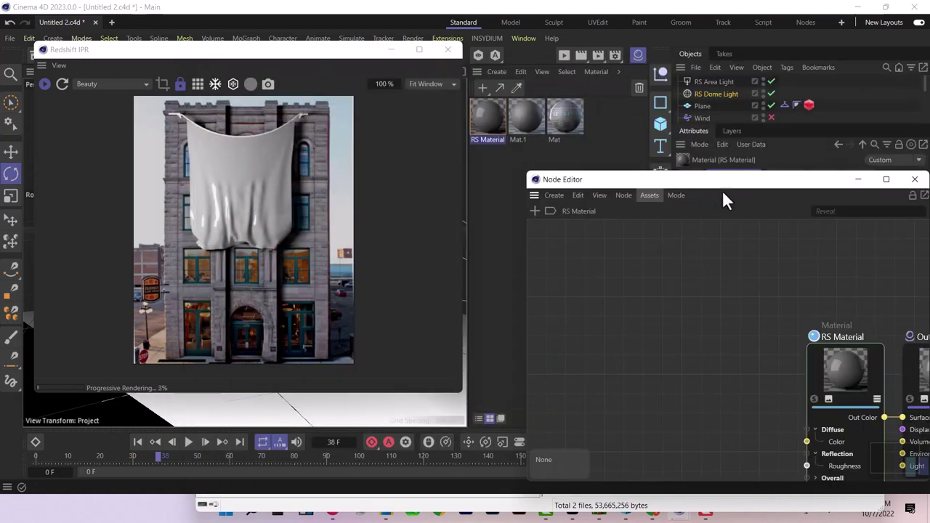
pyautogui.moveTo(790, 188); pyautogui.dragTo(298, 66)
pyautogui.moveTo(336, 199); pyautogui.dragTo(182, 154, button='middle')
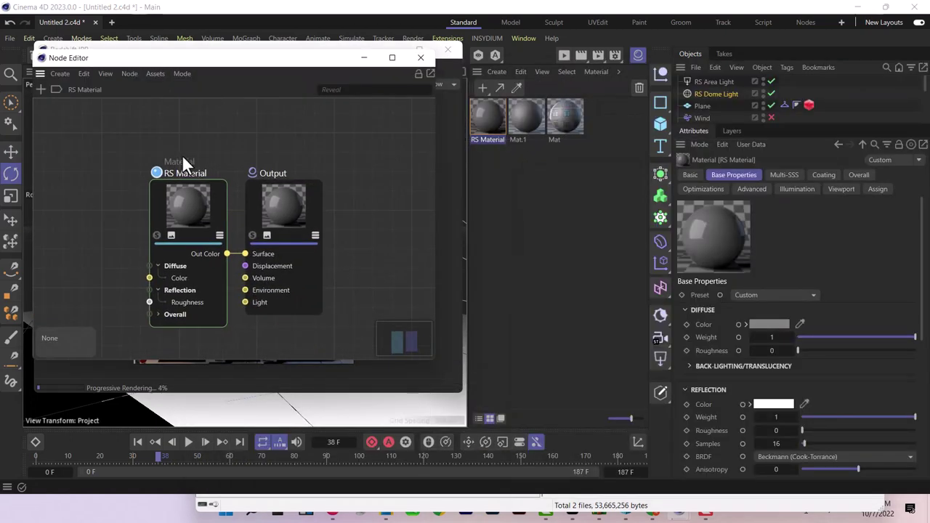
pyautogui.click(171, 209)
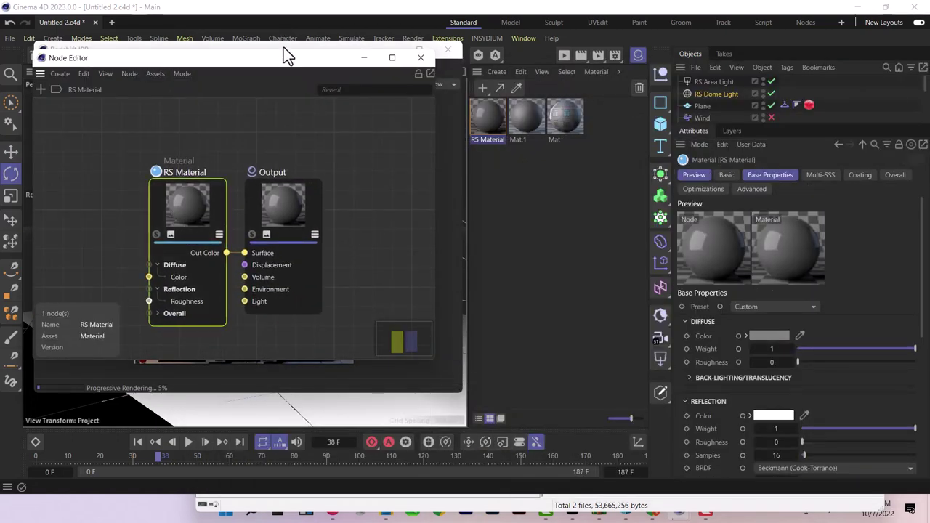
pyautogui.moveTo(285, 66); pyautogui.dragTo(281, 396)
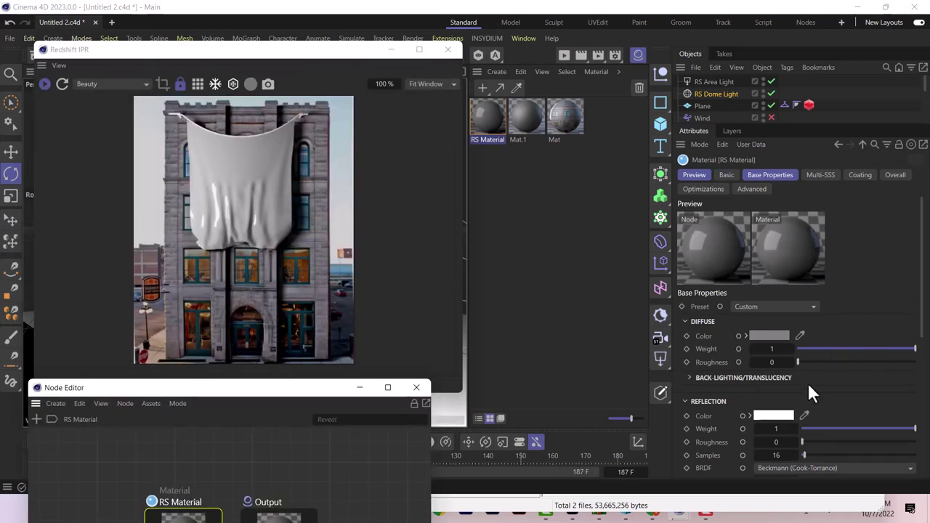
# Darken the Diffuse Color to a very dark grey in the Color Chooser.
pyautogui.click(777, 336)
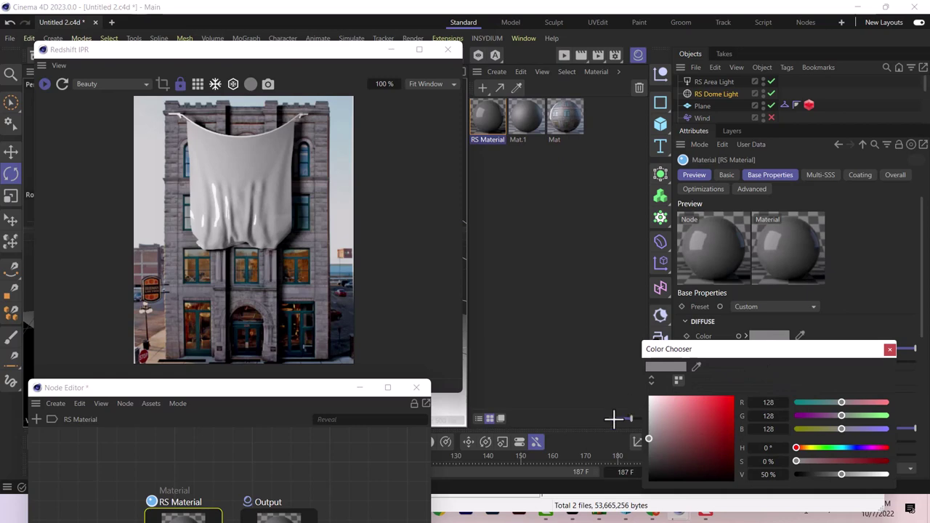
pyautogui.moveTo(623, 415)
pyautogui.mouseDown()
pyautogui.moveTo(633, 422)
pyautogui.moveTo(643, 389)
pyautogui.mouseUp()
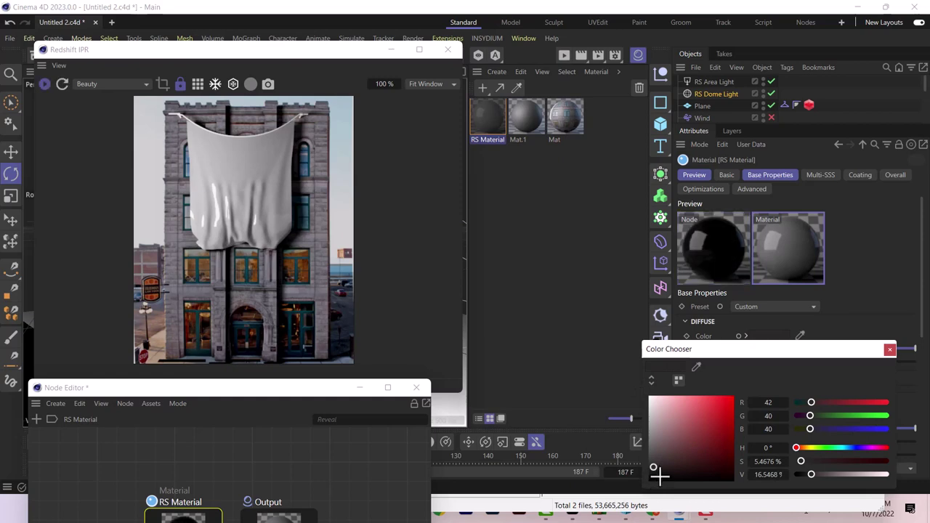
pyautogui.moveTo(658, 474); pyautogui.dragTo(655, 462)
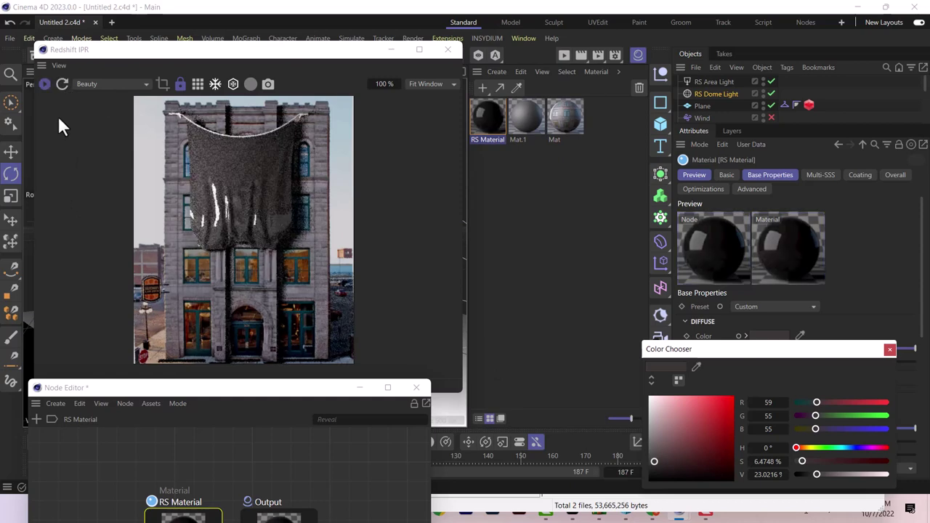
pyautogui.click(656, 471)
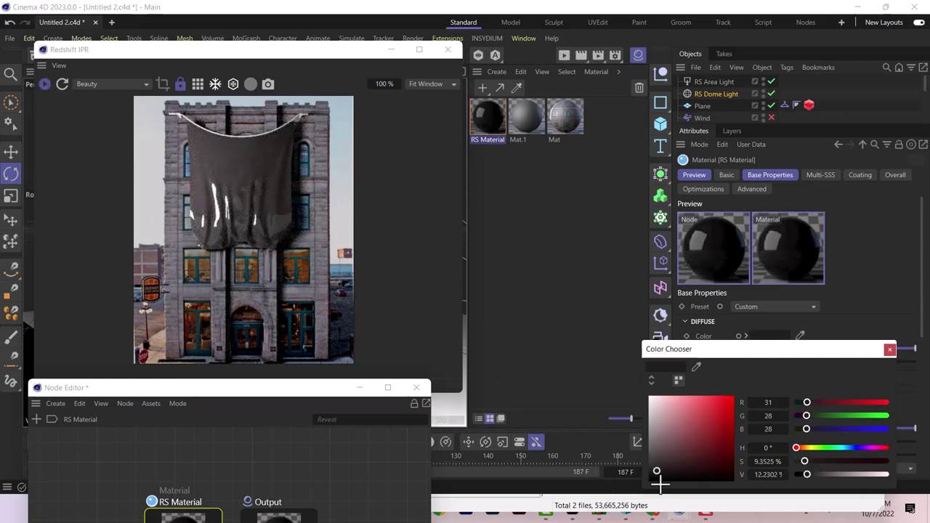
pyautogui.click(889, 349)
# Set Reflection Weight to 0 and Sheen Weight to 0.5.
pyautogui.scroll(-2, 834, 398)
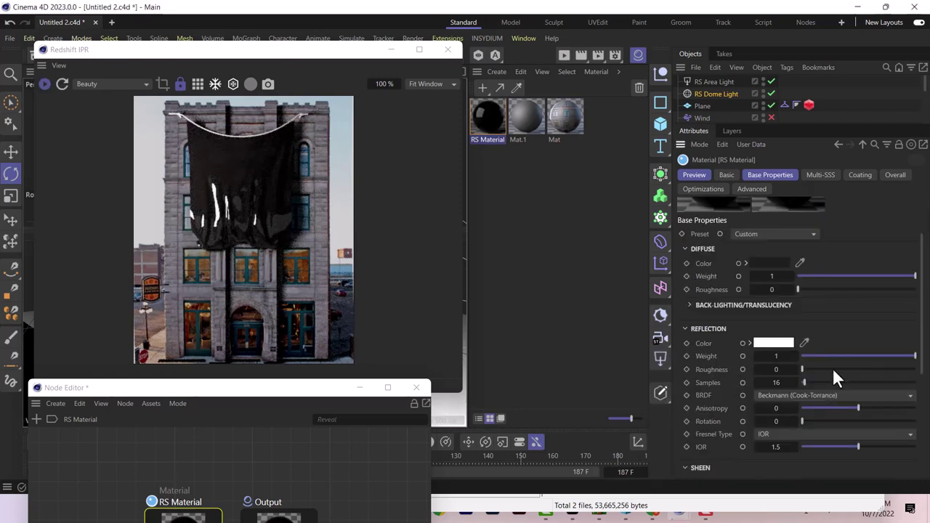
pyautogui.moveTo(773, 356); pyautogui.dragTo(772, 356)
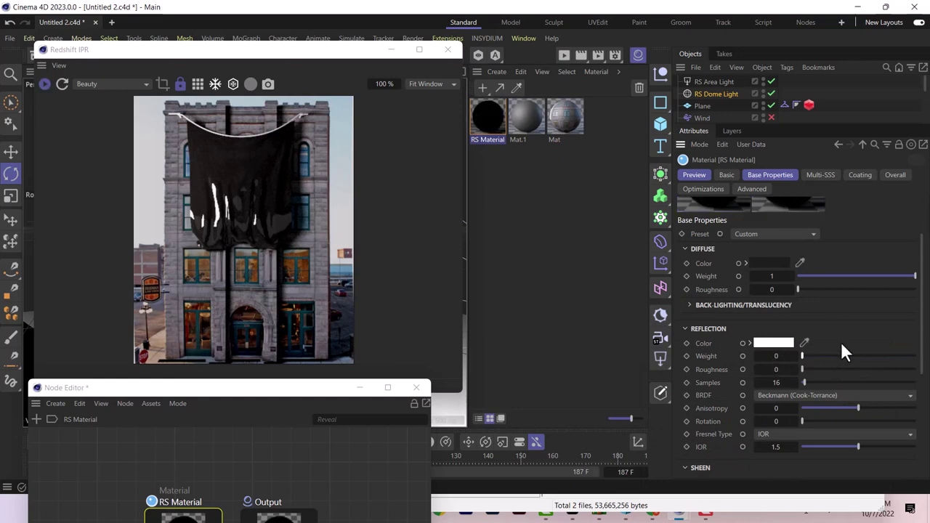
pyautogui.scroll(-4, 841, 342)
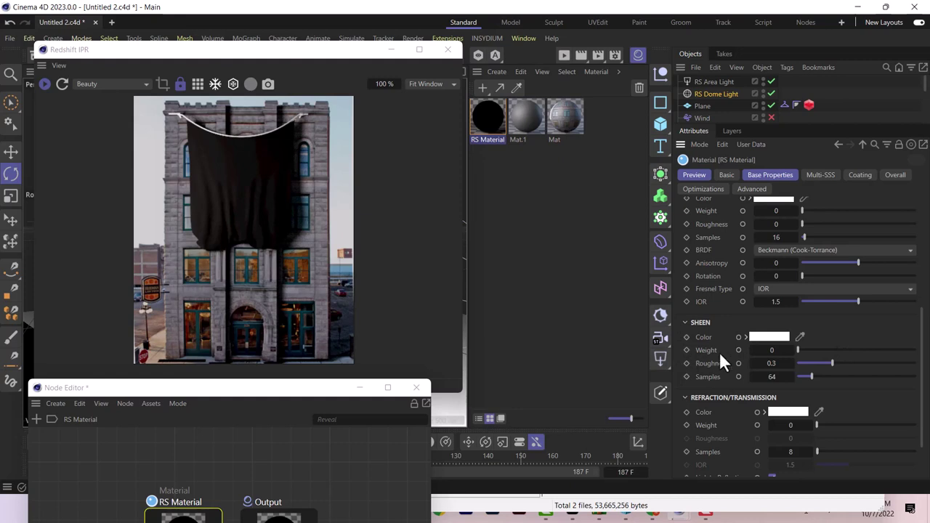
pyautogui.click(777, 352)
pyautogui.write('.7')
pyautogui.press('Return')
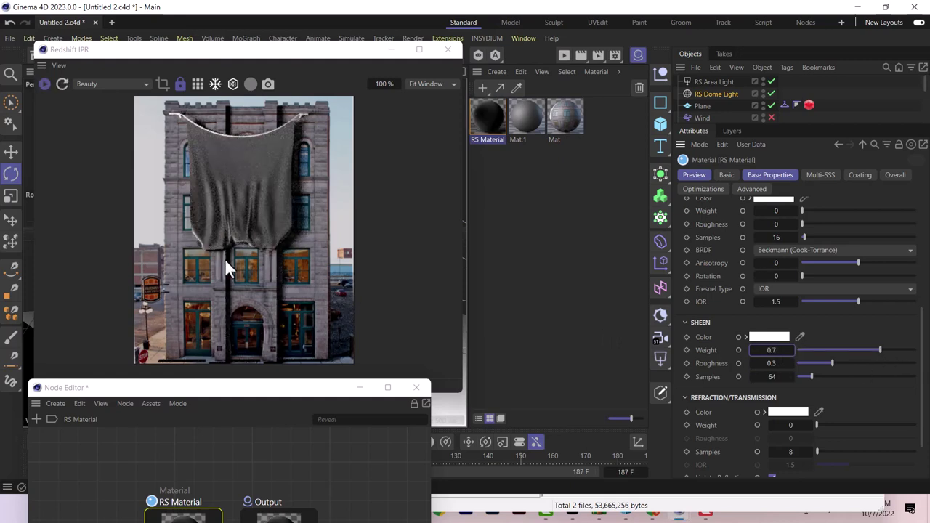
pyautogui.doubleClick(772, 349)
pyautogui.write('.2')
pyautogui.press('Return')
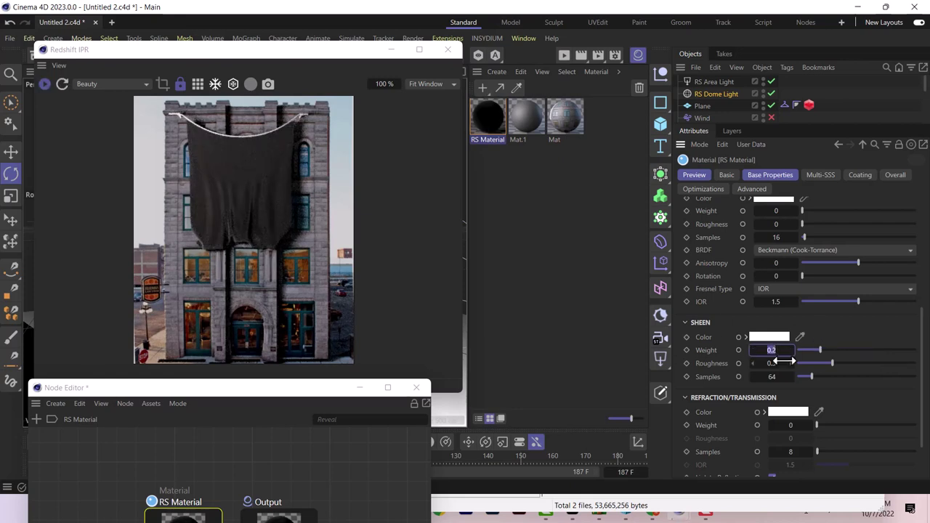
pyautogui.write('.5')
pyautogui.press('Return')
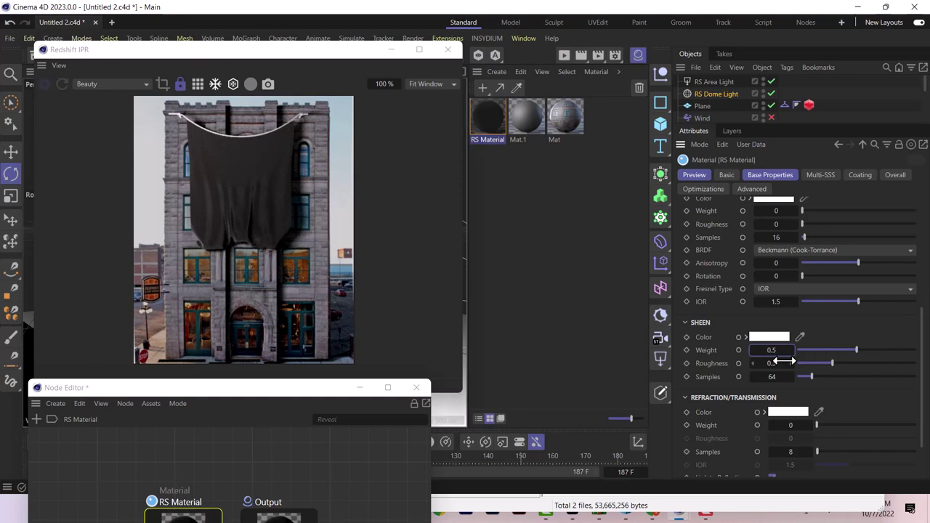
# Change the Diffuse Color to pure black.
pyautogui.scroll(5, 697, 260)
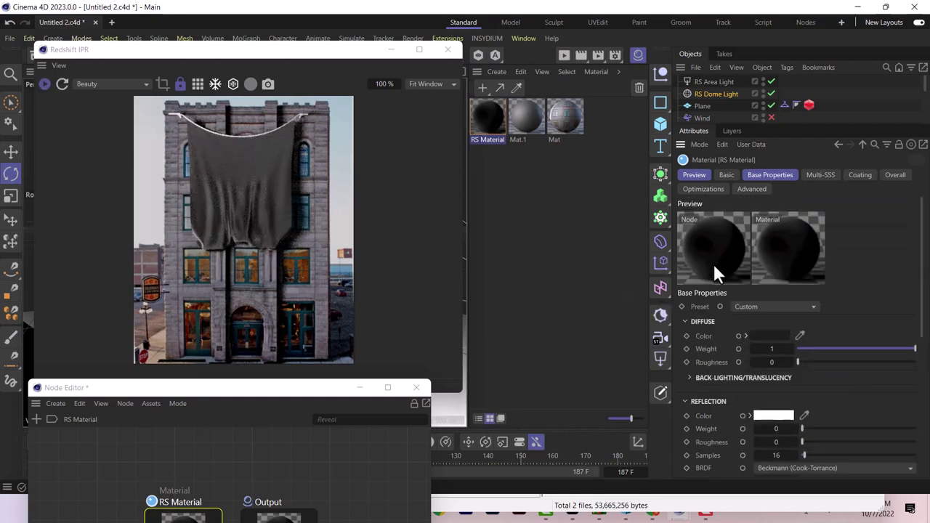
pyautogui.click(765, 340)
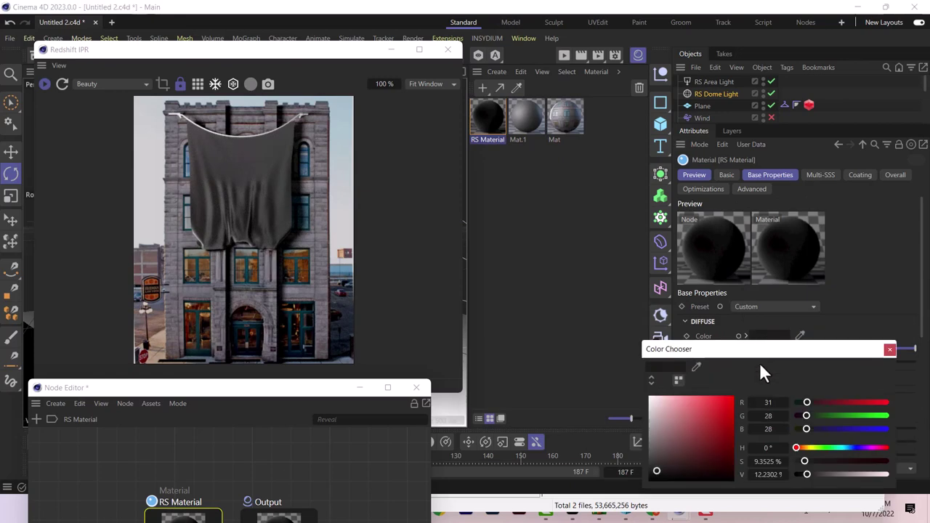
pyautogui.moveTo(718, 447); pyautogui.dragTo(743, 480)
pyautogui.click(890, 350)
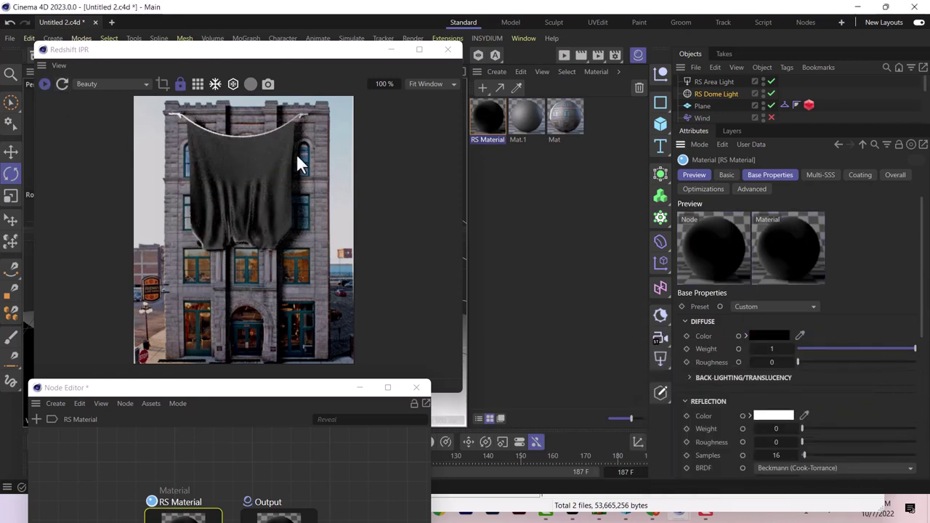
pyautogui.moveTo(307, 386); pyautogui.dragTo(687, 127)
# Close the Node Editor and orbit the viewport around the hanging cloth.
pyautogui.moveTo(381, 53); pyautogui.dragTo(791, 216)
pyautogui.click(675, 114)
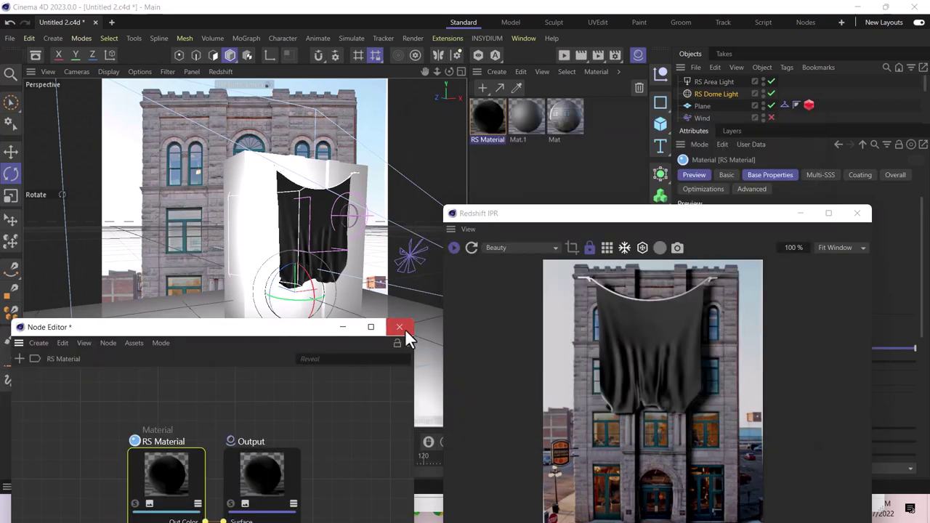
pyautogui.click(401, 332)
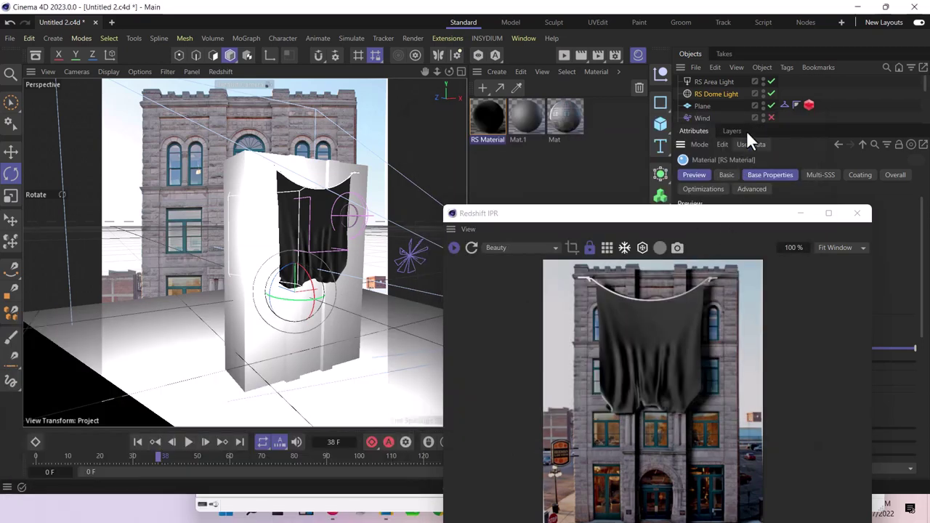
pyautogui.scroll(-2, 747, 123)
pyautogui.scroll(2, 749, 111)
pyautogui.scroll(-2, 752, 109)
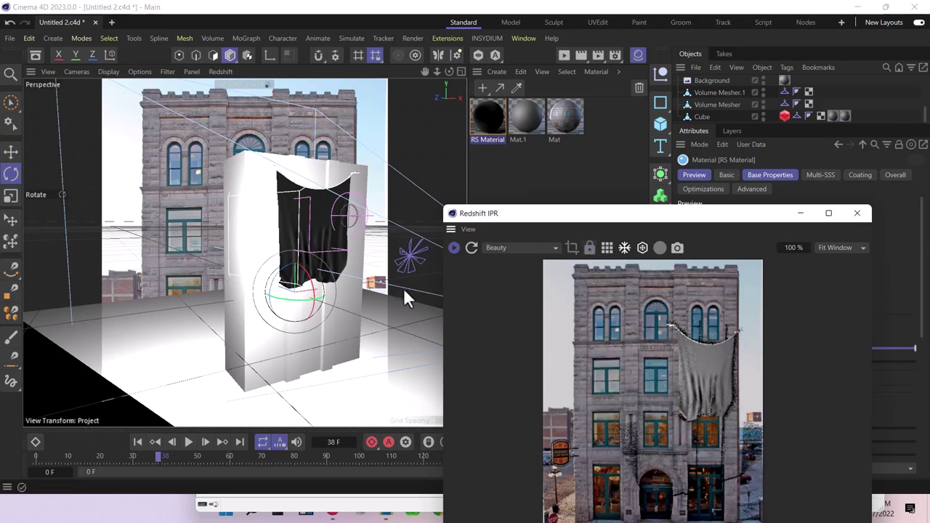
pyautogui.scroll(5, 358, 245)
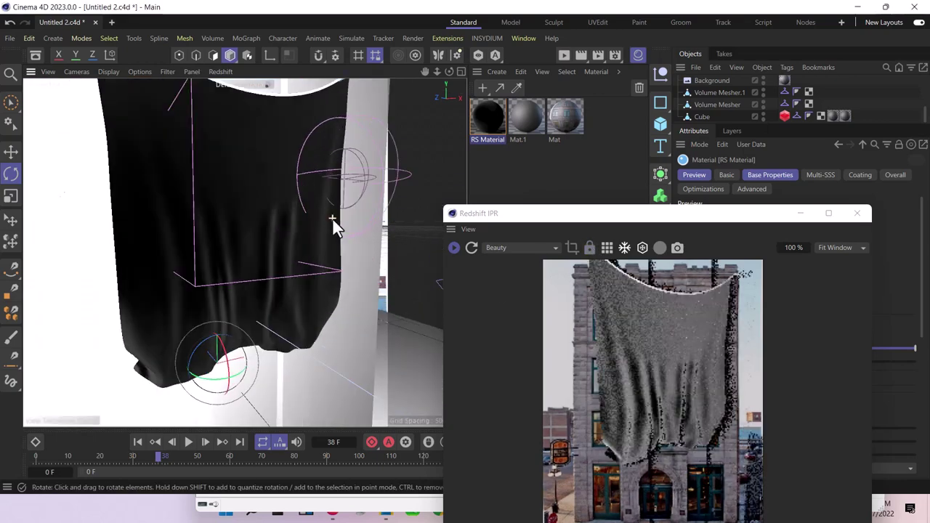
pyautogui.keyDown('alt'); pyautogui.moveTo(333, 221); pyautogui.dragTo(320, 290); pyautogui.keyUp('alt')
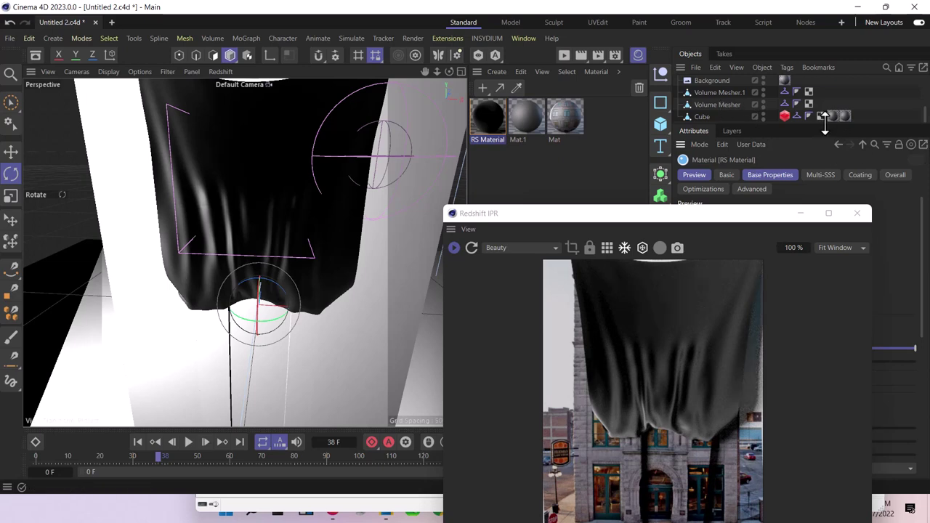
# Expand the object list and view the scene through the Camera.
pyautogui.moveTo(825, 124); pyautogui.dragTo(822, 212)
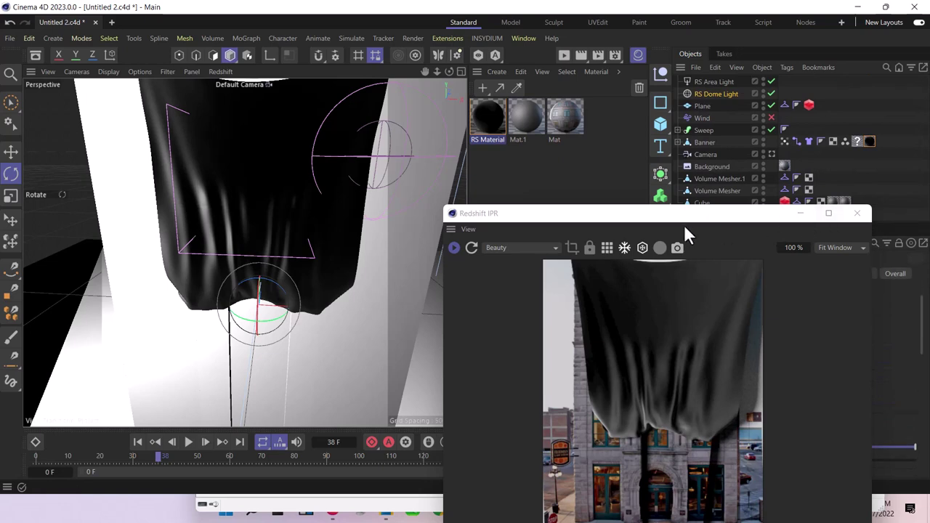
pyautogui.moveTo(658, 225); pyautogui.dragTo(396, 207)
pyautogui.click(771, 154)
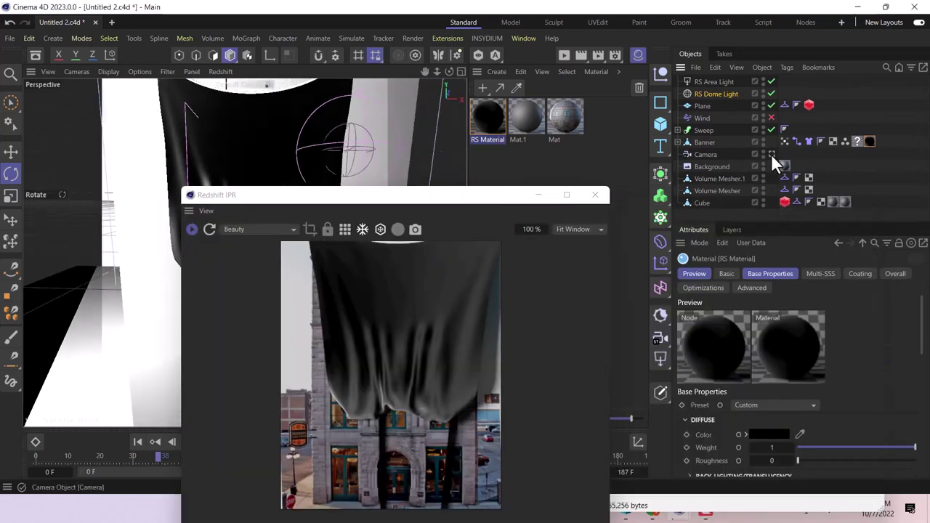
pyautogui.moveTo(468, 202); pyautogui.dragTo(717, 50)
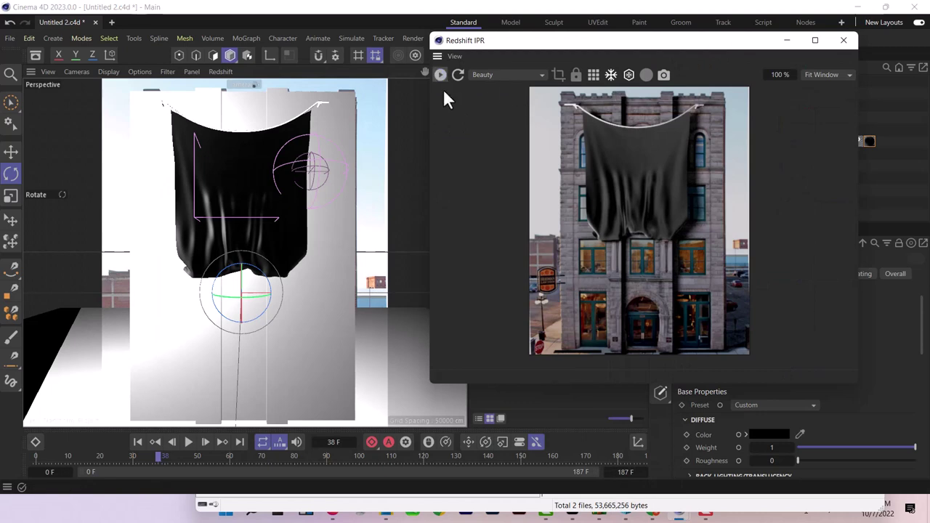
# Rewind the animation to frame 0 and select the RS Area Light with Move active.
pyautogui.click(139, 440)
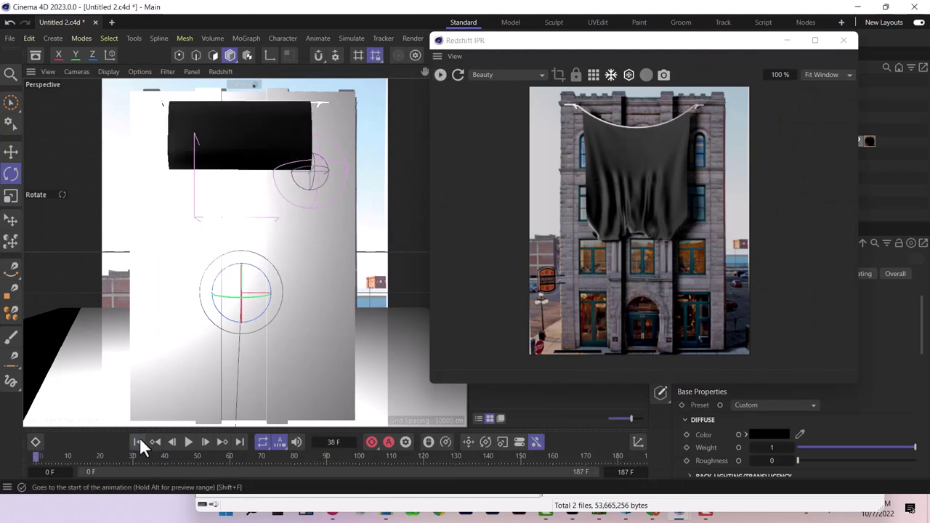
pyautogui.moveTo(671, 42); pyautogui.dragTo(700, 242)
pyautogui.click(715, 81)
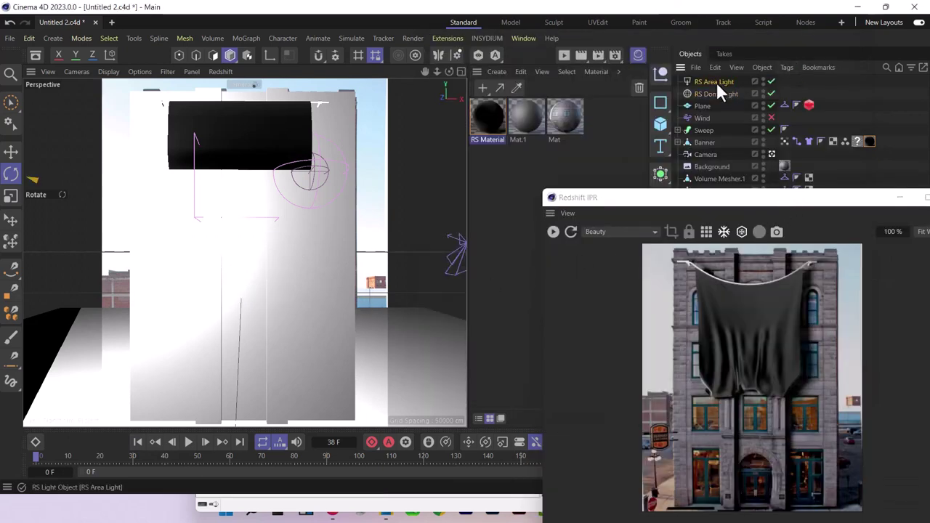
pyautogui.press('e')
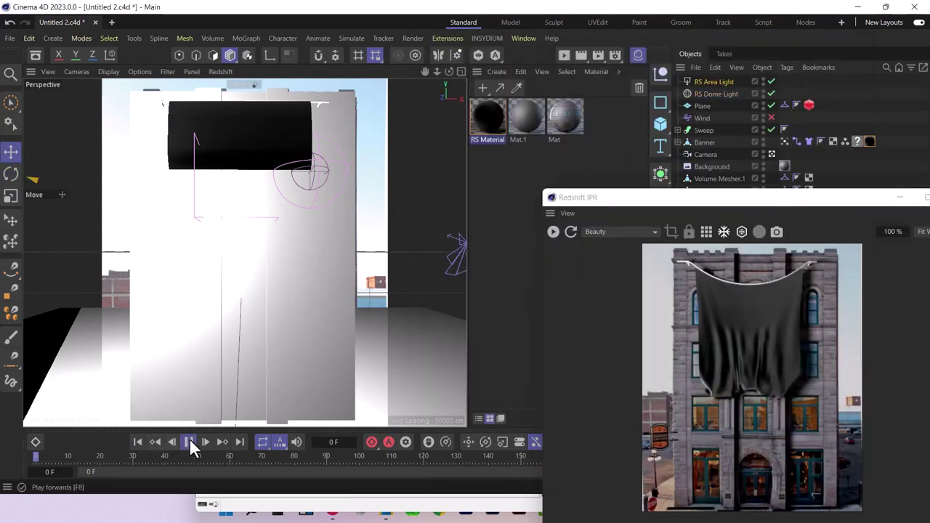
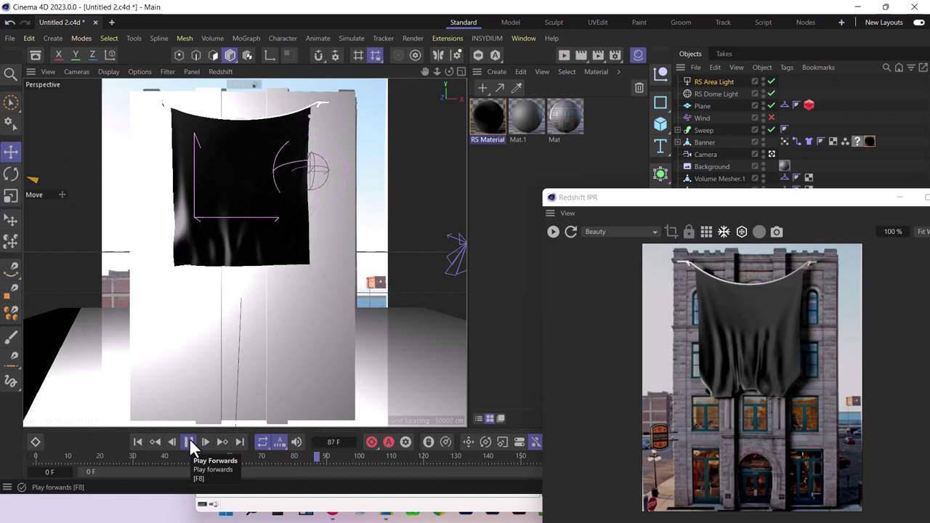
# Stop the cloth at frame 89, start Redshift IPR, and assign the black RS Material to the Sweep.
pyautogui.click(189, 441)
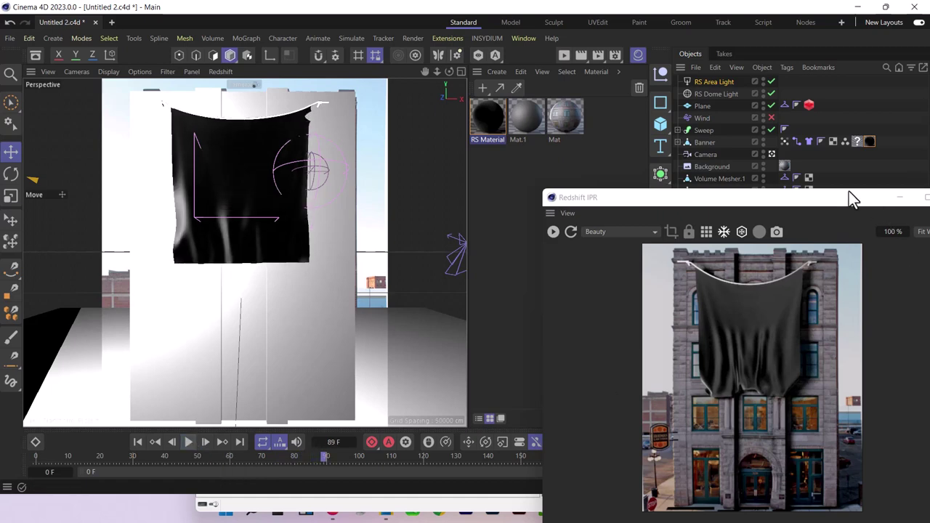
pyautogui.click(552, 232)
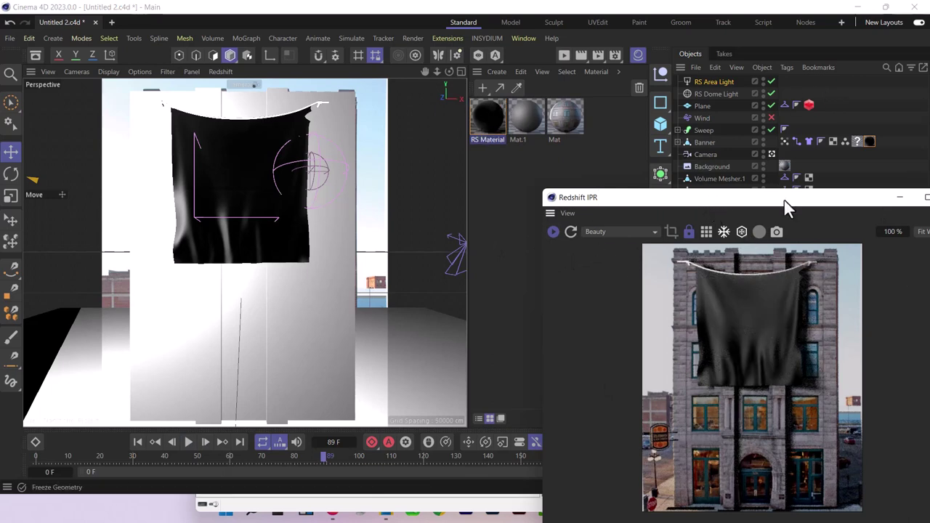
pyautogui.moveTo(781, 201); pyautogui.dragTo(367, 260)
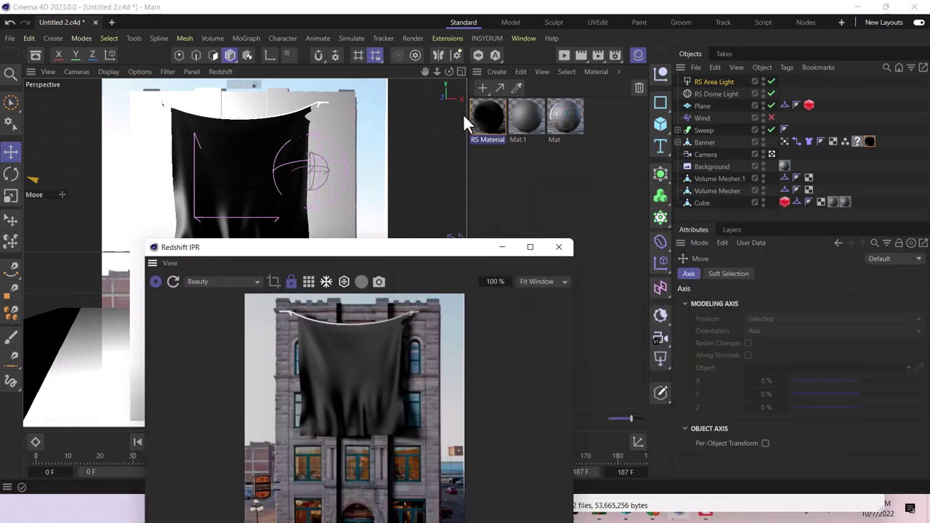
pyautogui.moveTo(471, 122); pyautogui.dragTo(702, 130)
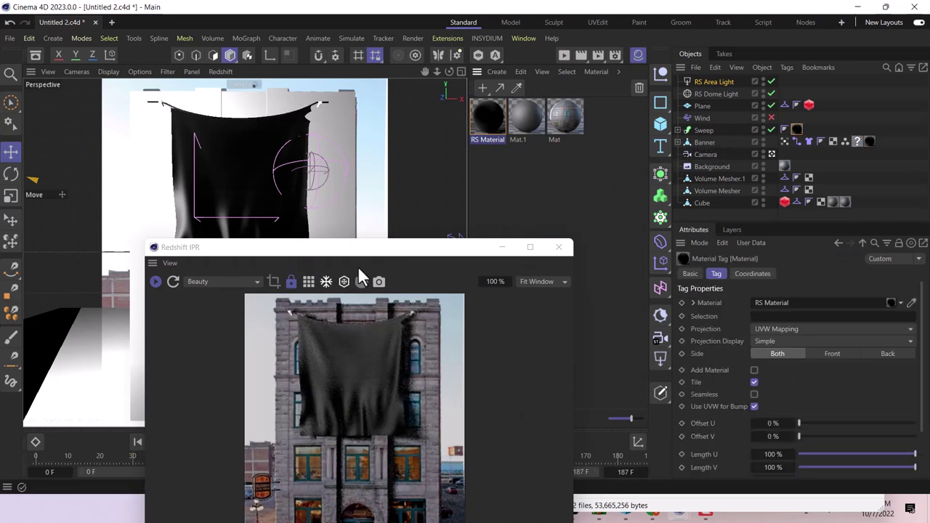
pyautogui.moveTo(356, 253); pyautogui.dragTo(772, 189)
# Create a new Redshift Material and set its Preset to Lead.
pyautogui.click(496, 72)
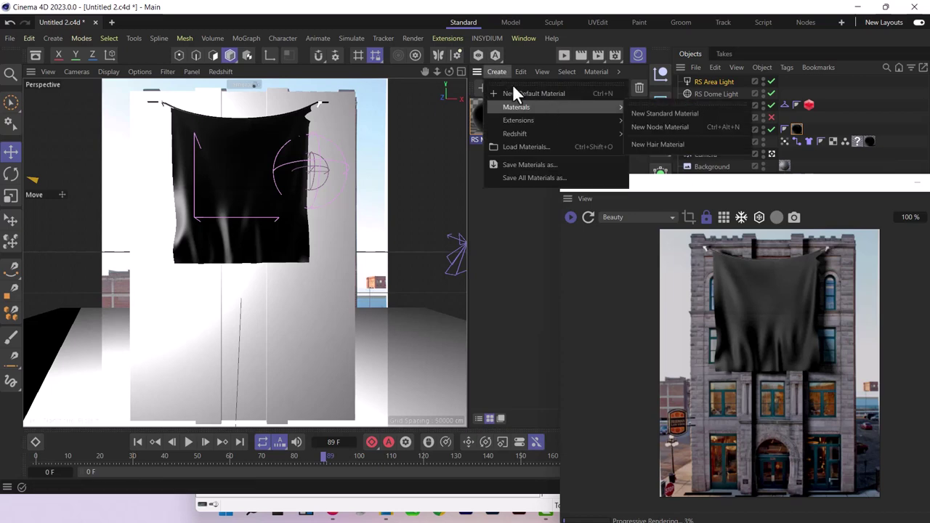
pyautogui.moveTo(535, 132)
pyautogui.moveTo(639, 136)
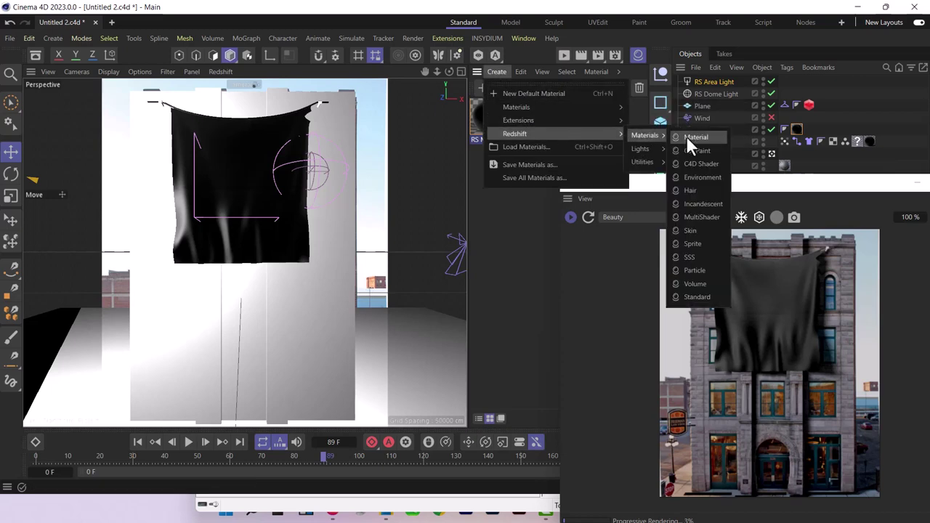
pyautogui.click(688, 137)
pyautogui.moveTo(192, 136); pyautogui.dragTo(190, 133)
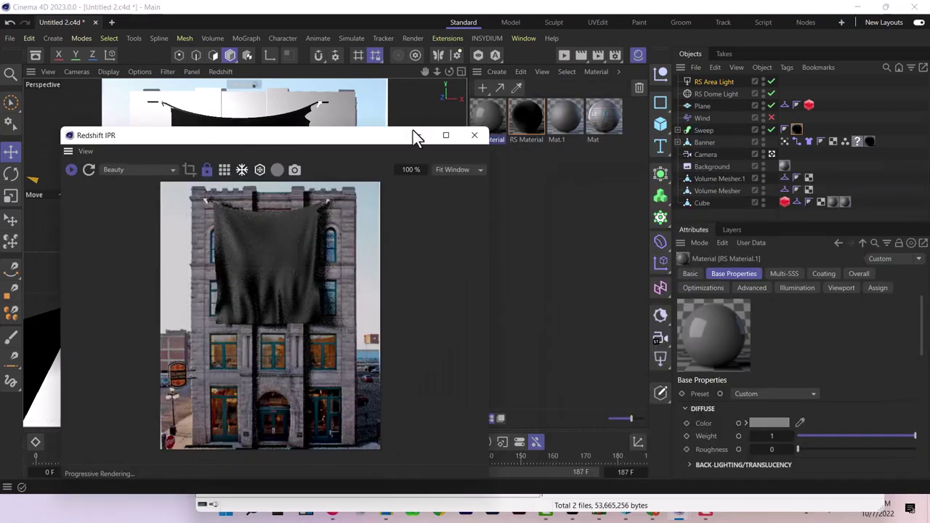
pyautogui.click(783, 395)
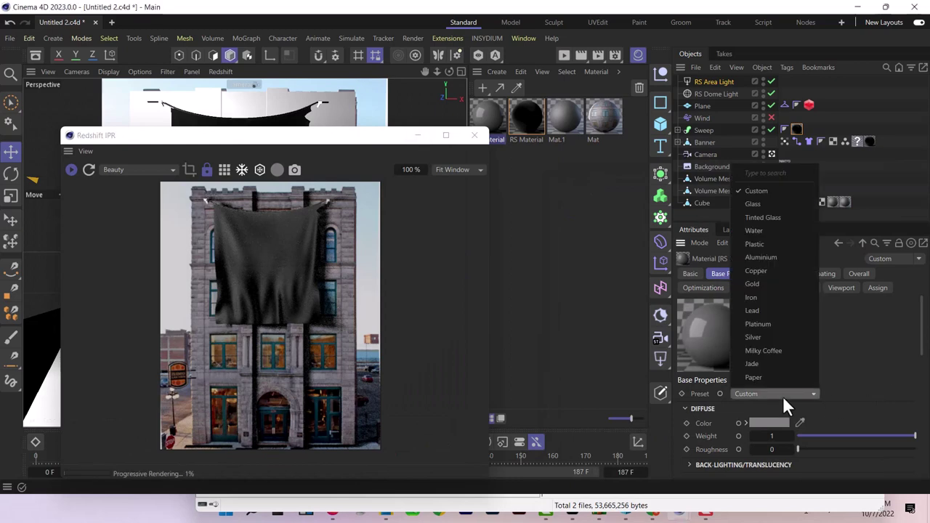
pyautogui.click(775, 308)
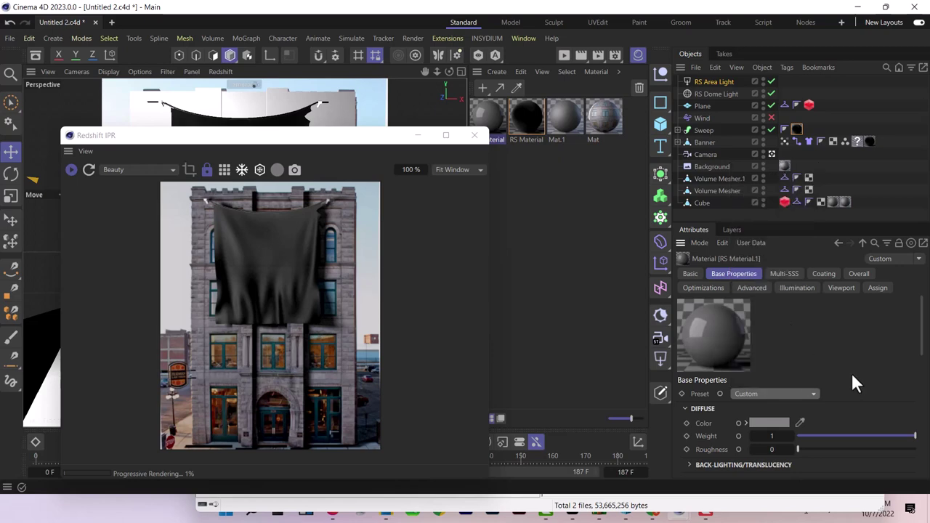
pyautogui.scroll(-2, 855, 368)
pyautogui.scroll(2, 855, 366)
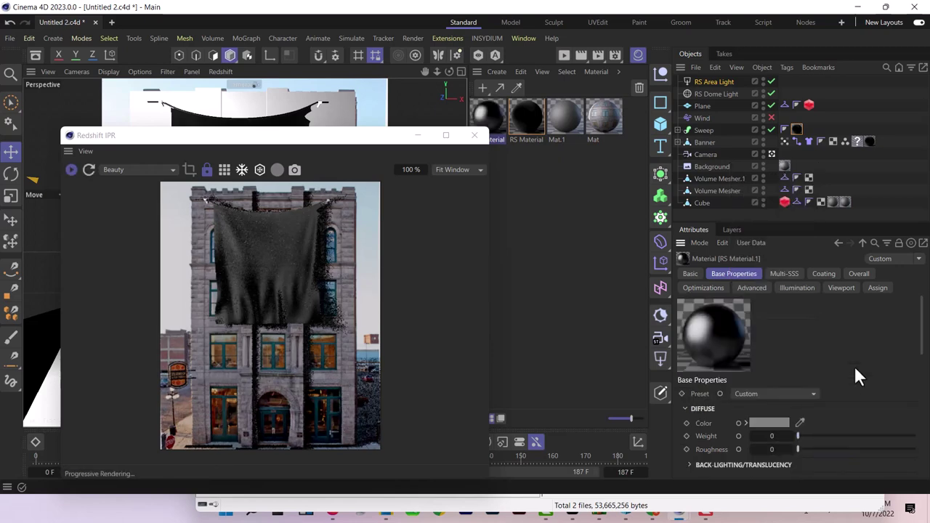
# Apply the Lead material to Volume Mesher.1 and Volume Mesher.
pyautogui.moveTo(490, 121); pyautogui.dragTo(731, 180)
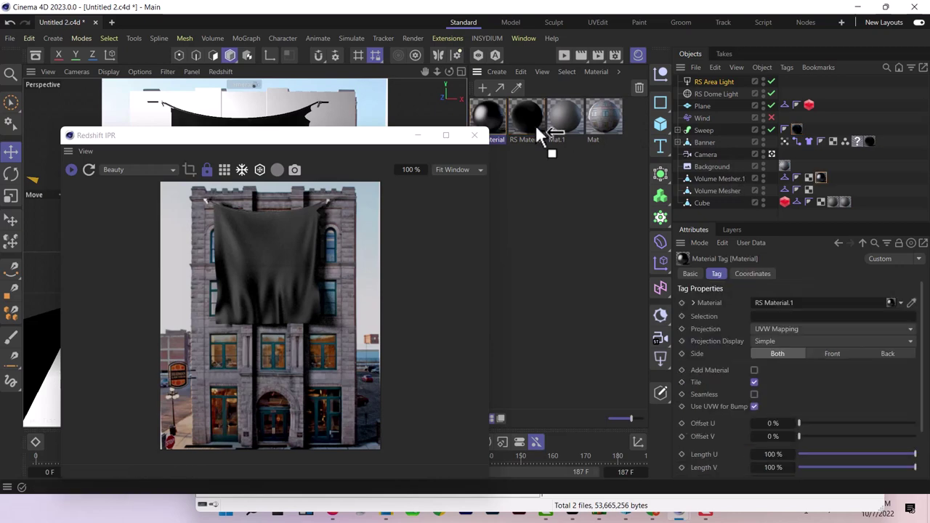
pyautogui.moveTo(544, 136); pyautogui.dragTo(716, 193)
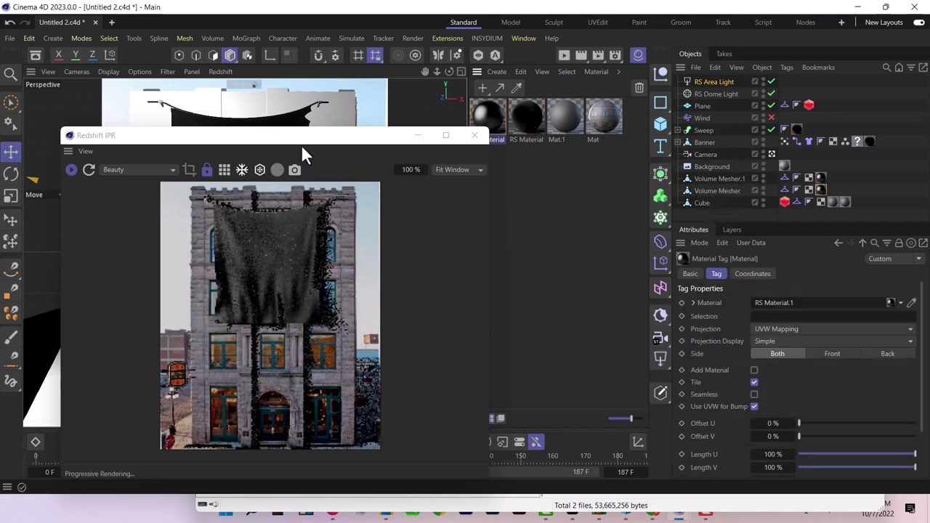
pyautogui.moveTo(799, 72); pyautogui.dragTo(749, 97)
pyautogui.moveTo(798, 178); pyautogui.dragTo(798, 178)
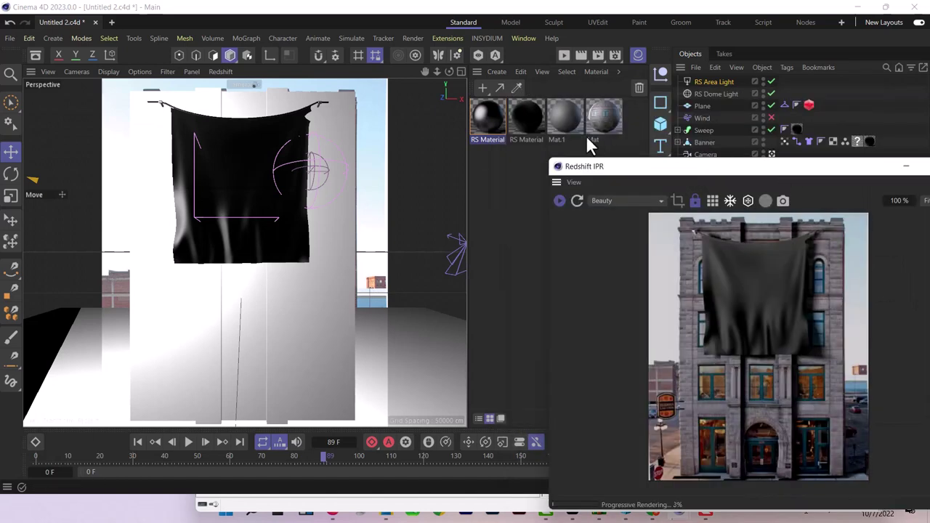
# Open the RS Material's node graph and spread out its Output and material nodes.
pyautogui.doubleClick(529, 116)
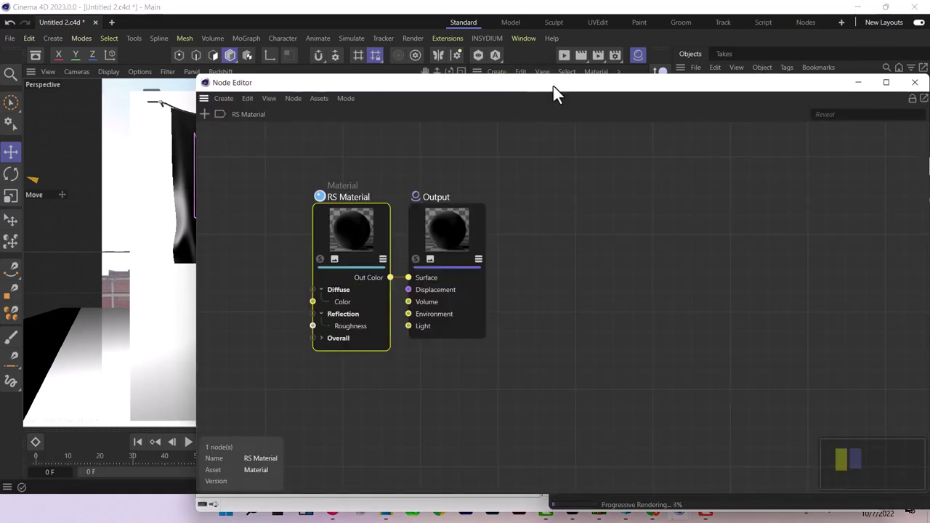
pyautogui.moveTo(553, 86); pyautogui.dragTo(448, 63)
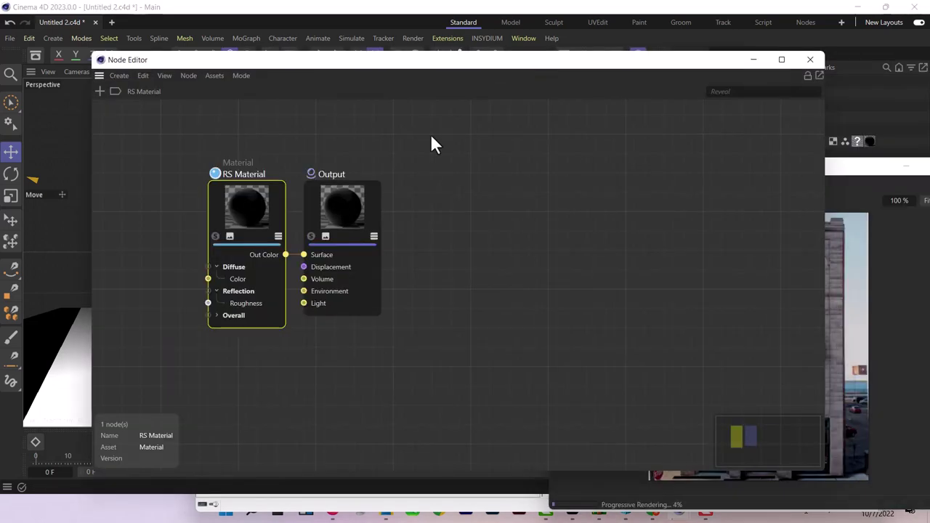
pyautogui.click(361, 205)
pyautogui.moveTo(361, 205); pyautogui.dragTo(537, 201)
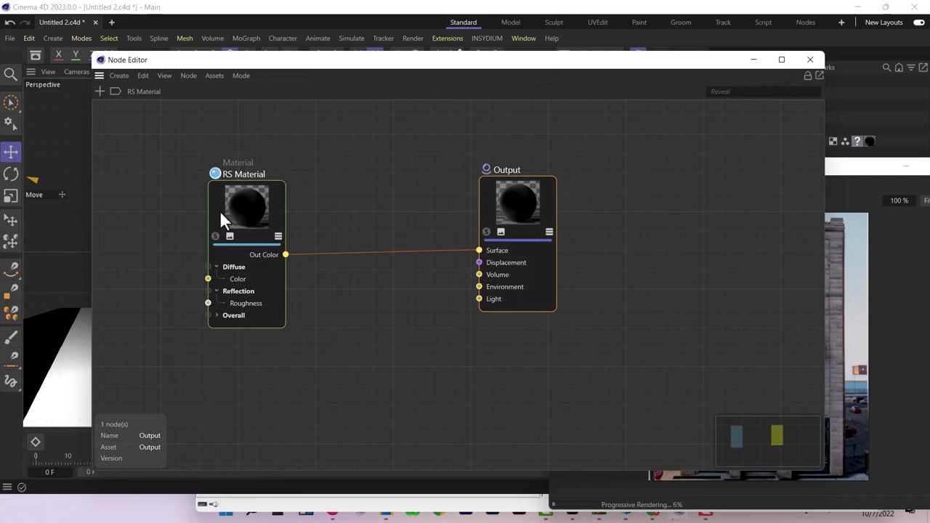
pyautogui.moveTo(243, 207); pyautogui.dragTo(394, 197)
pyautogui.moveTo(367, 60); pyautogui.dragTo(480, 87)
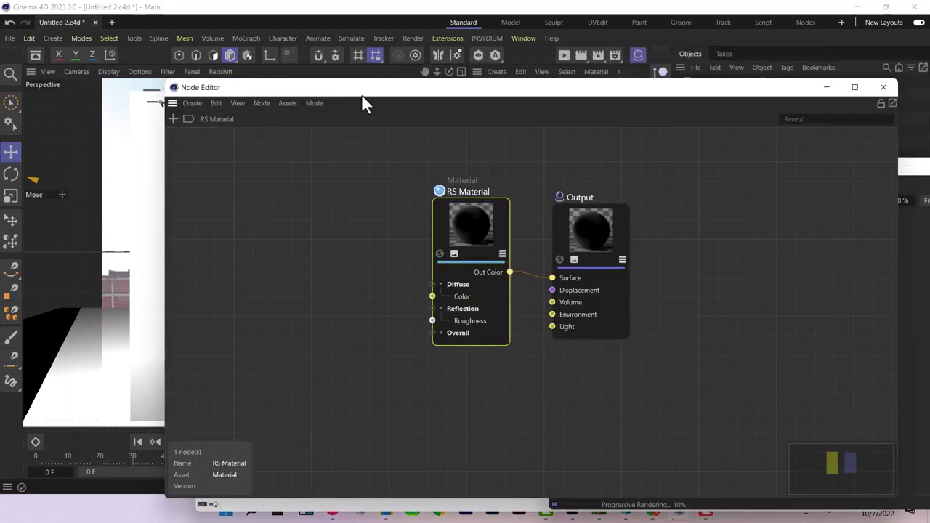
pyautogui.moveTo(361, 93); pyautogui.dragTo(323, 71)
# Add a Texture node by searching 'text' and place it left of the RS Material node.
pyautogui.click(146, 75)
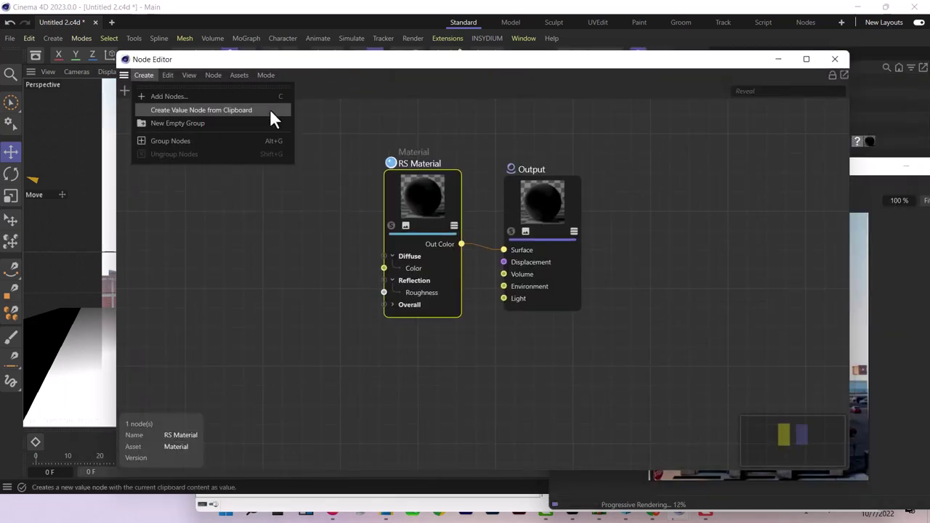
pyautogui.click(213, 98)
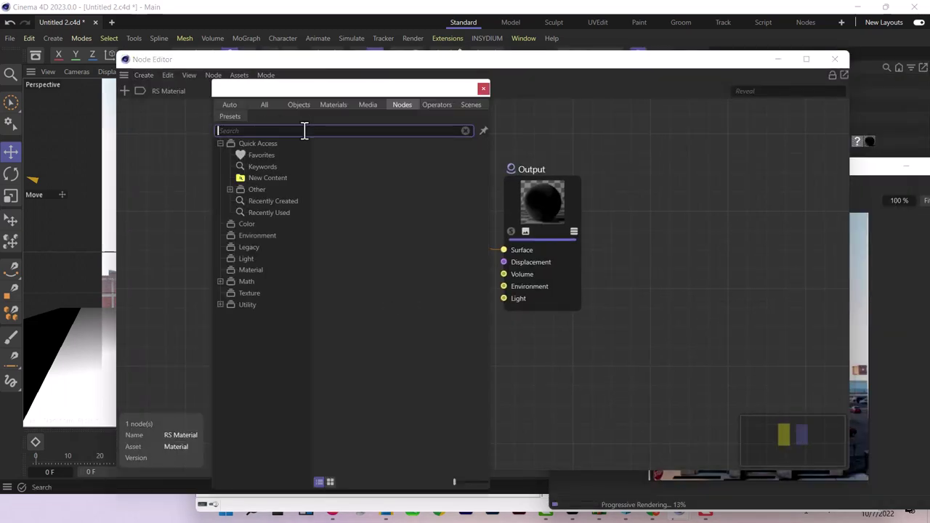
pyautogui.write('text')
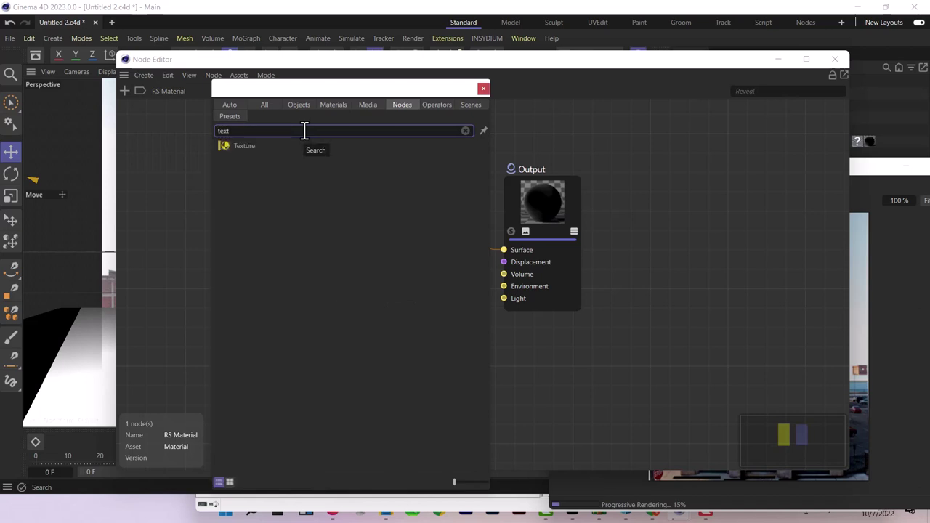
pyautogui.doubleClick(244, 145)
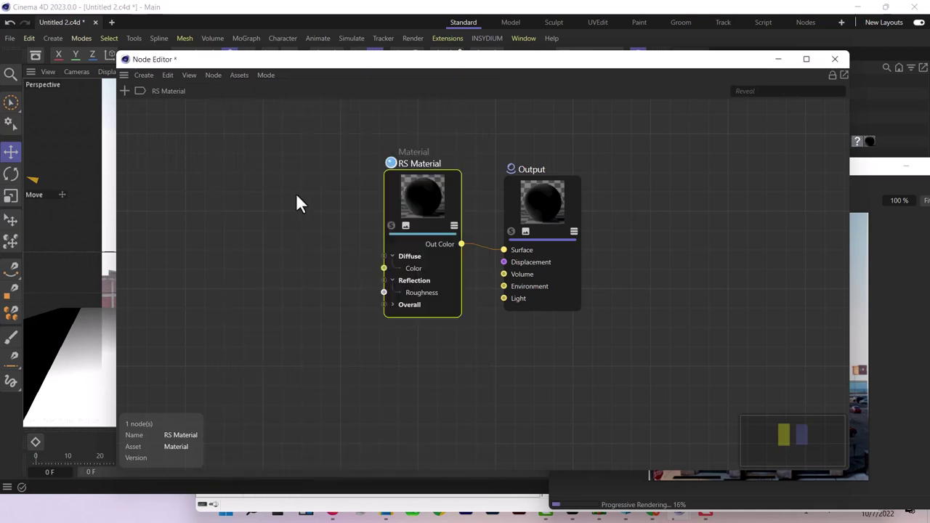
pyautogui.moveTo(479, 261); pyautogui.dragTo(231, 186)
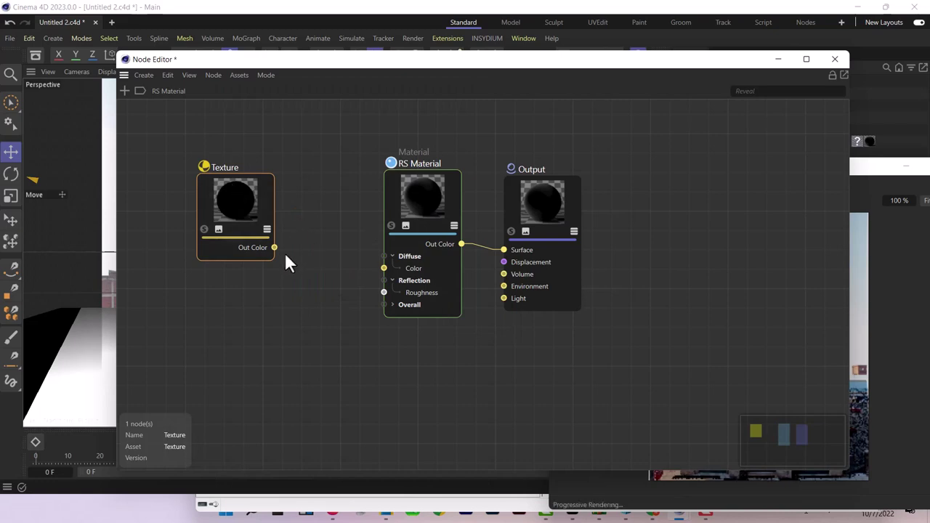
# Wire the Texture node's Out Color into the material's Diffuse Color input.
pyautogui.moveTo(284, 244); pyautogui.dragTo(370, 276)
pyautogui.rightClick(341, 250)
pyautogui.moveTo(650, 64); pyautogui.dragTo(628, 263)
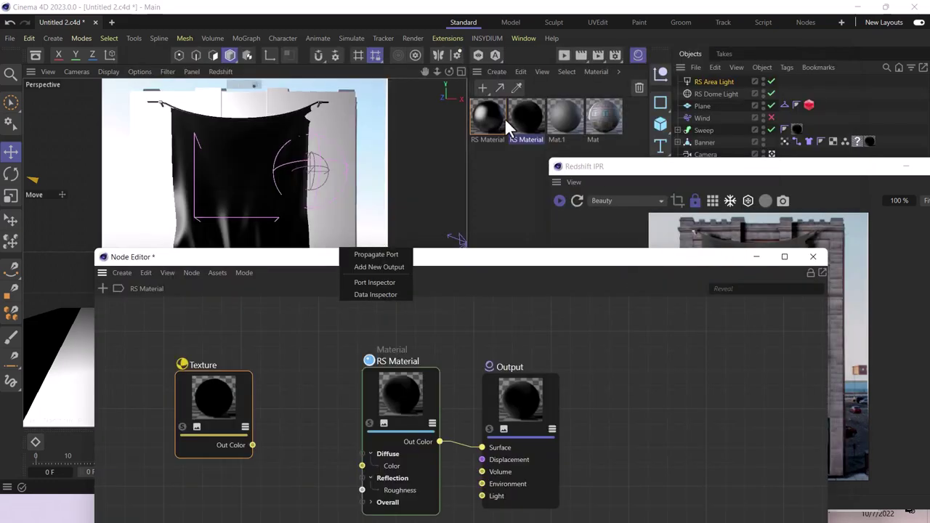
pyautogui.keyDown('ctrl'); pyautogui.moveTo(526, 124); pyautogui.dragTo(563, 122); pyautogui.keyUp('ctrl')
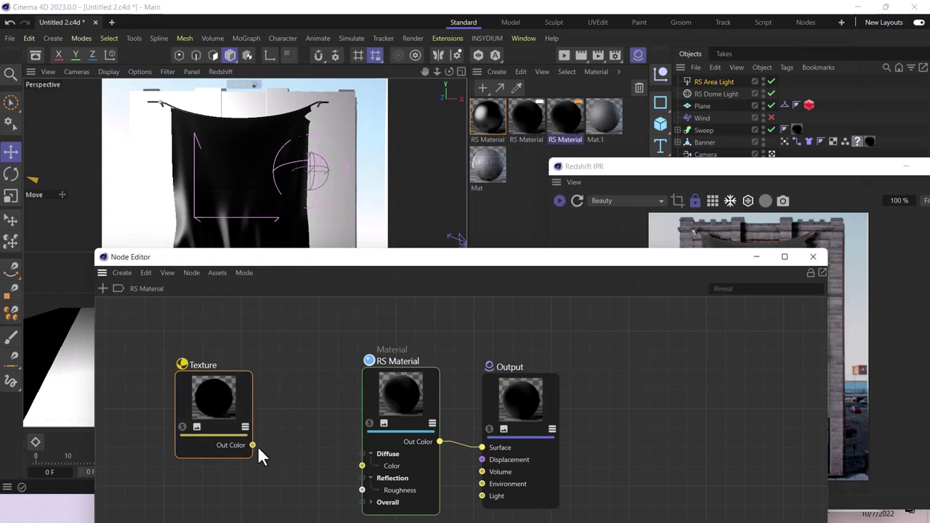
pyautogui.moveTo(258, 446); pyautogui.dragTo(362, 466)
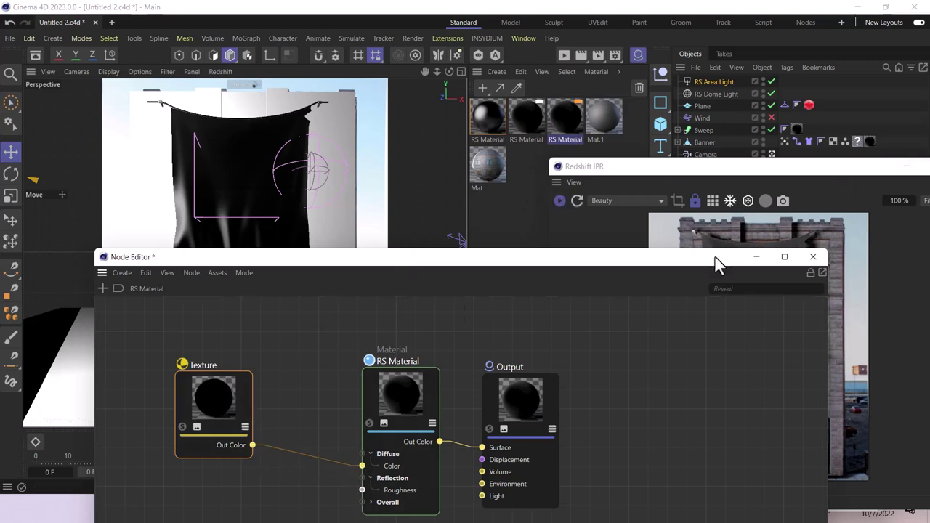
pyautogui.moveTo(716, 257); pyautogui.dragTo(621, 42)
pyautogui.moveTo(663, 96); pyautogui.dragTo(480, 116)
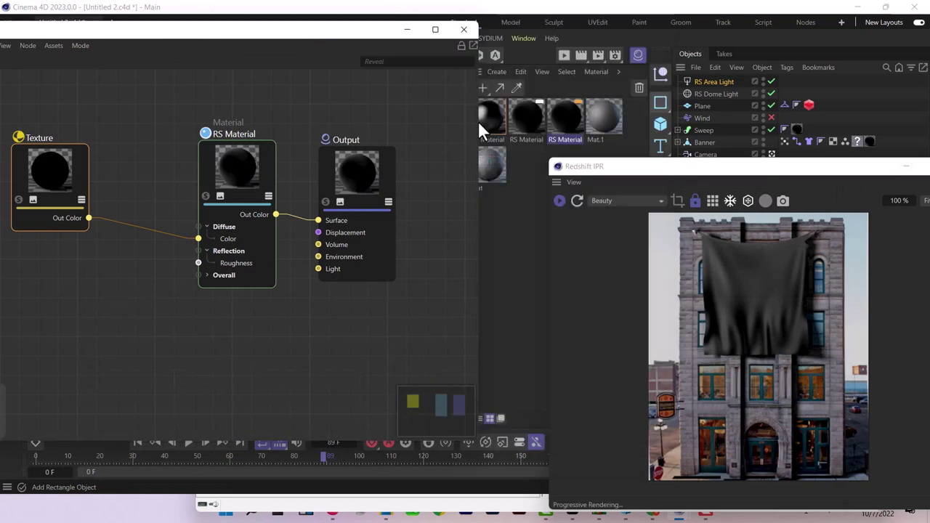
pyautogui.moveTo(742, 182); pyautogui.dragTo(283, 337)
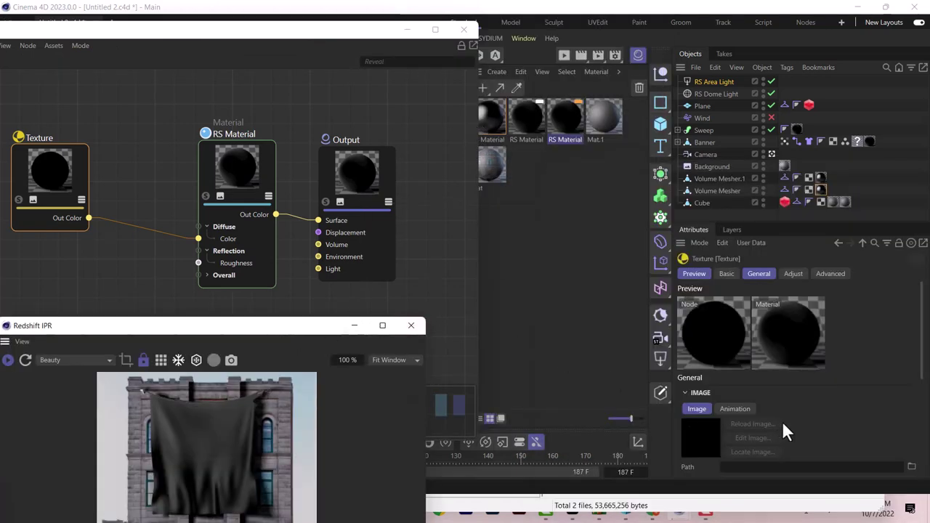
# Load the pirate-skull screenshot from the tex folder into the Texture node, without copying it.
pyautogui.scroll(-2, 803, 399)
pyautogui.click(912, 320)
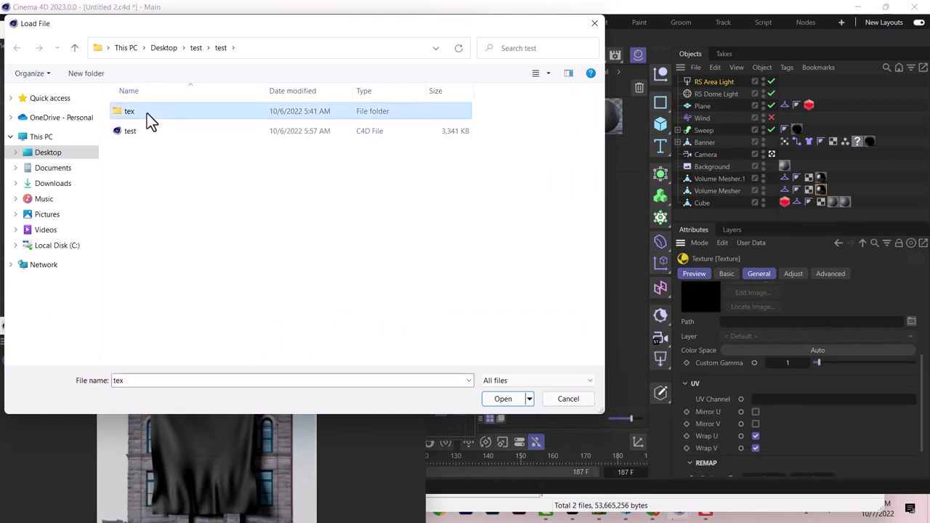
pyautogui.doubleClick(147, 114)
pyautogui.doubleClick(295, 178)
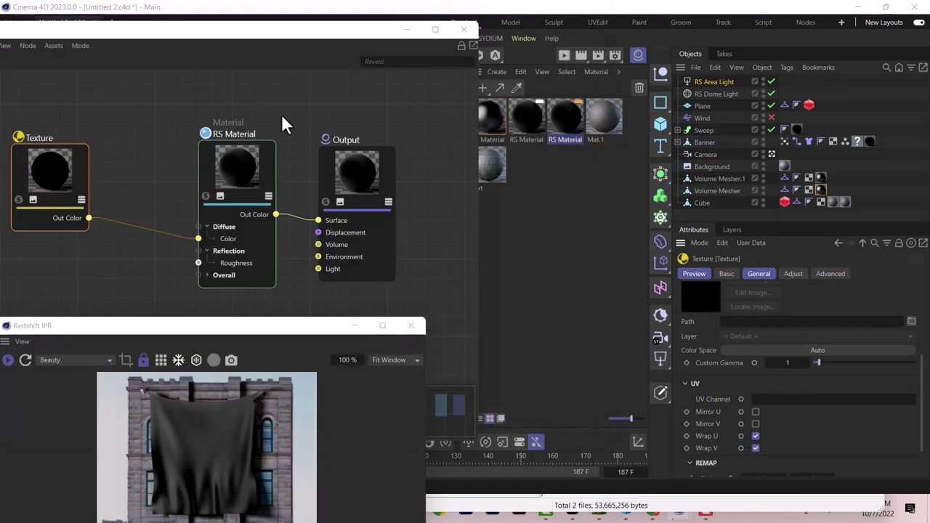
pyautogui.click(561, 312)
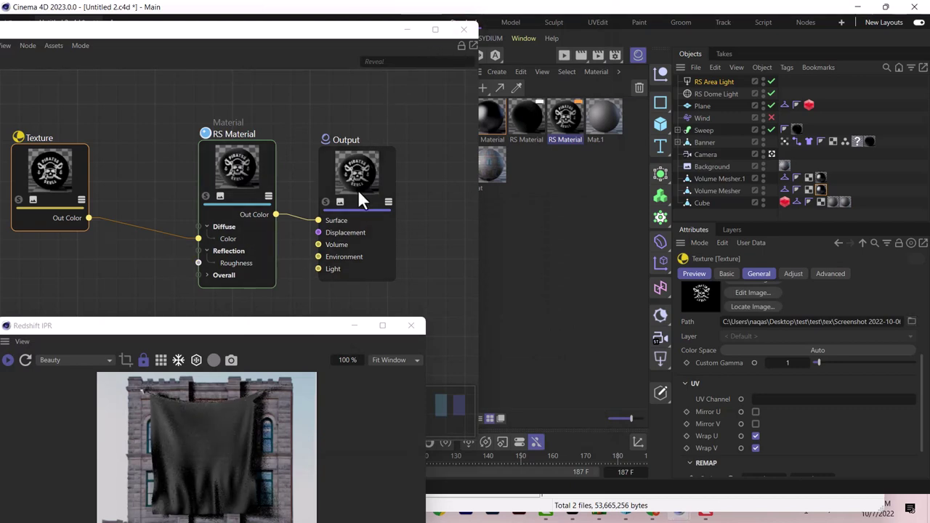
# Assign the skull material to the cloth banner.
pyautogui.click(460, 31)
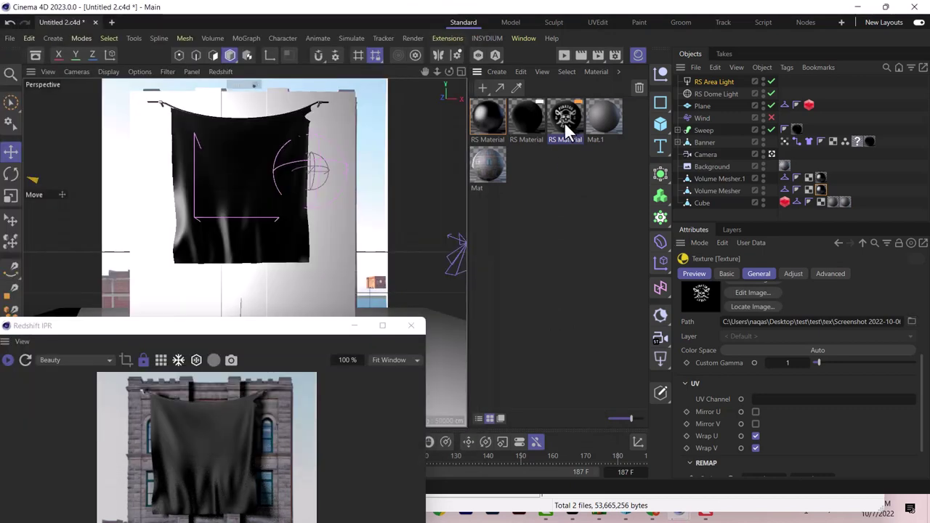
pyautogui.moveTo(564, 121); pyautogui.dragTo(226, 193)
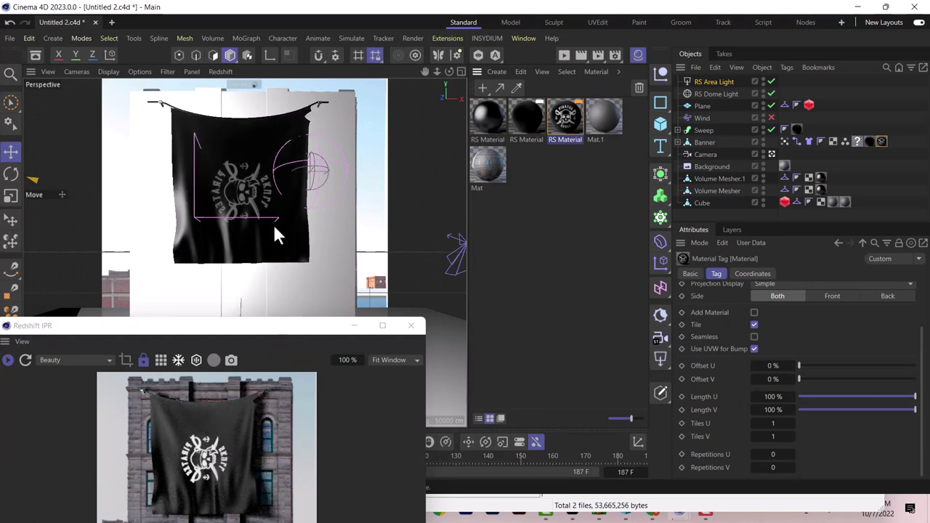
pyautogui.click(254, 331)
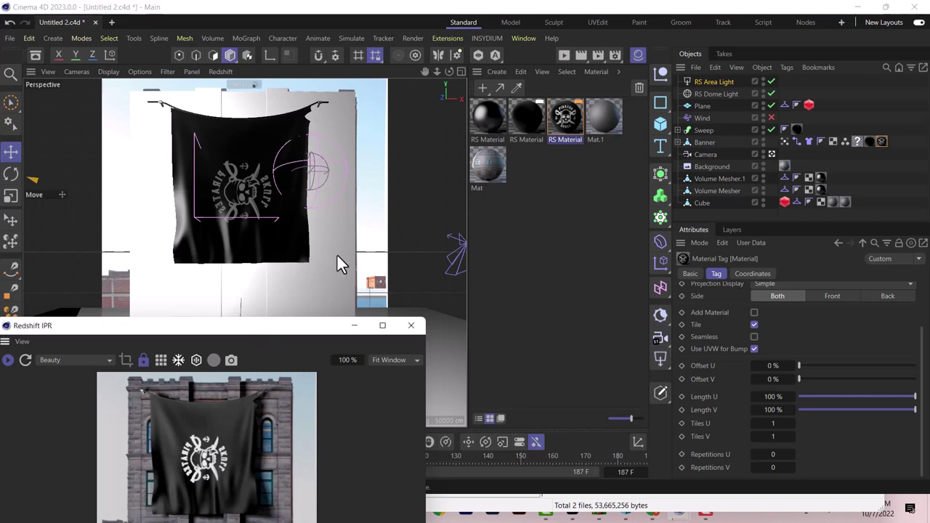
pyautogui.moveTo(234, 332); pyautogui.dragTo(773, 80)
# Rewind the animation to frame 0 so the banner is flat.
pyautogui.click(555, 193)
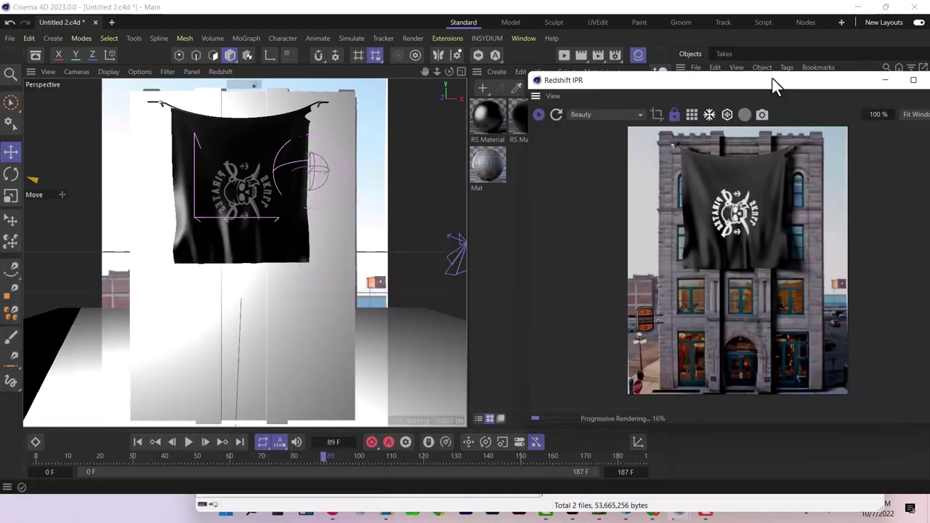
pyautogui.click(139, 442)
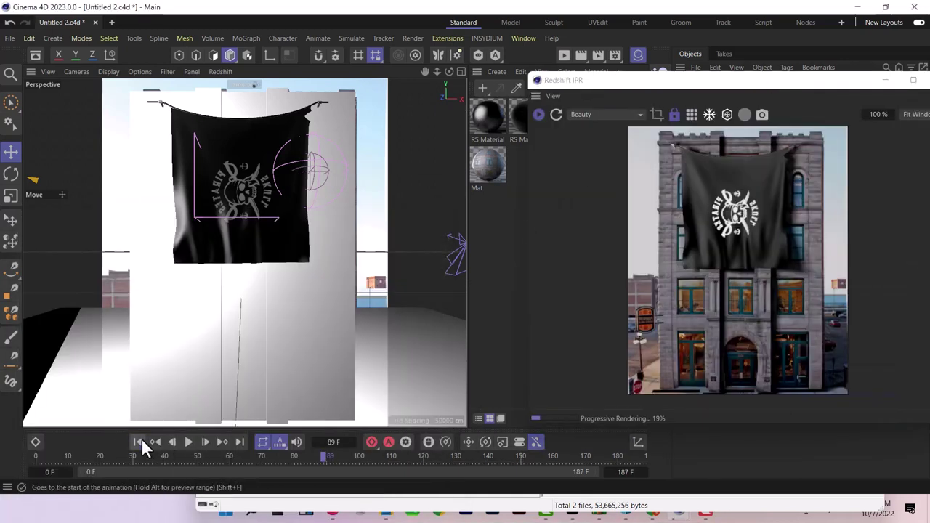
pyautogui.moveTo(716, 92); pyautogui.dragTo(327, 246)
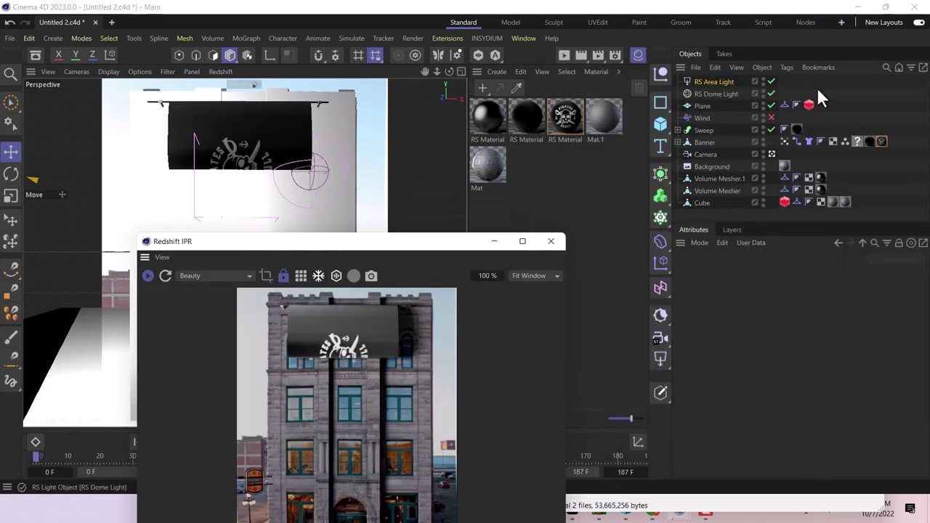
# Set the skull material tag's Side to Front and the black material tag's Side to Back.
pyautogui.click(883, 141)
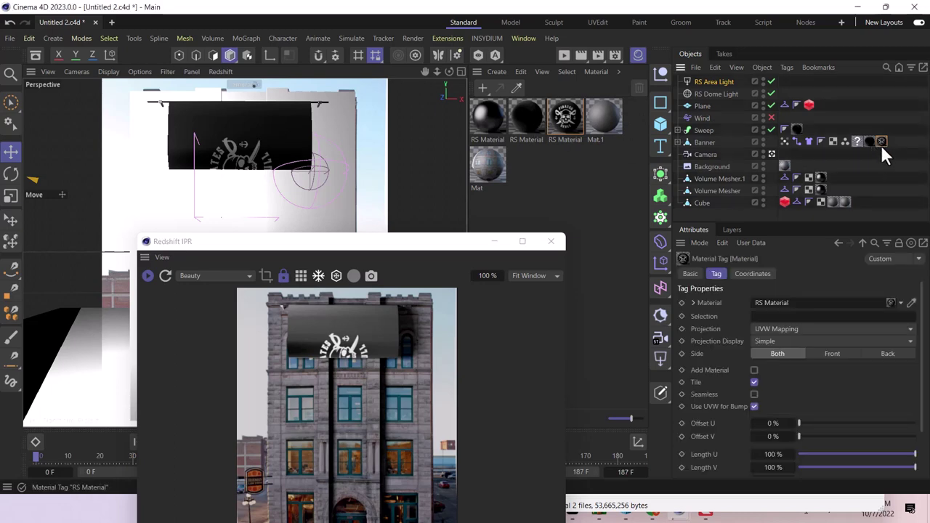
pyautogui.click(843, 354)
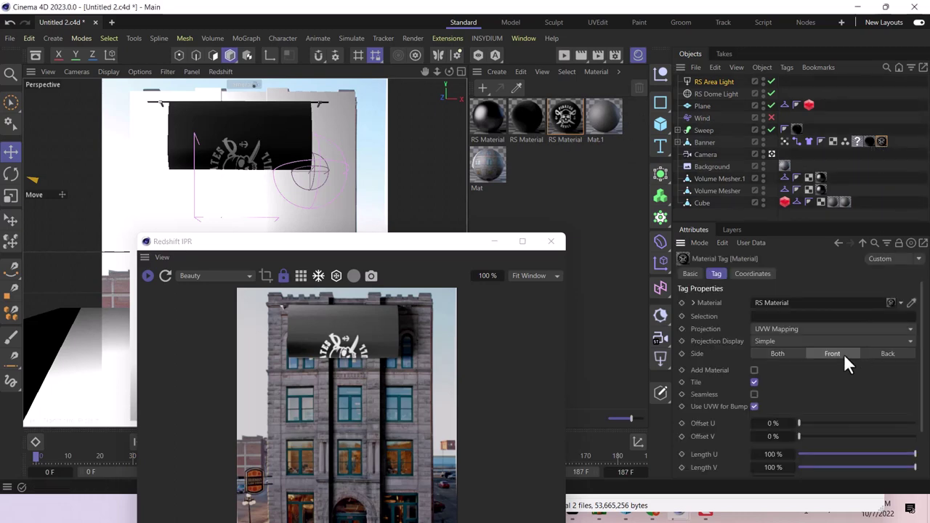
pyautogui.click(870, 141)
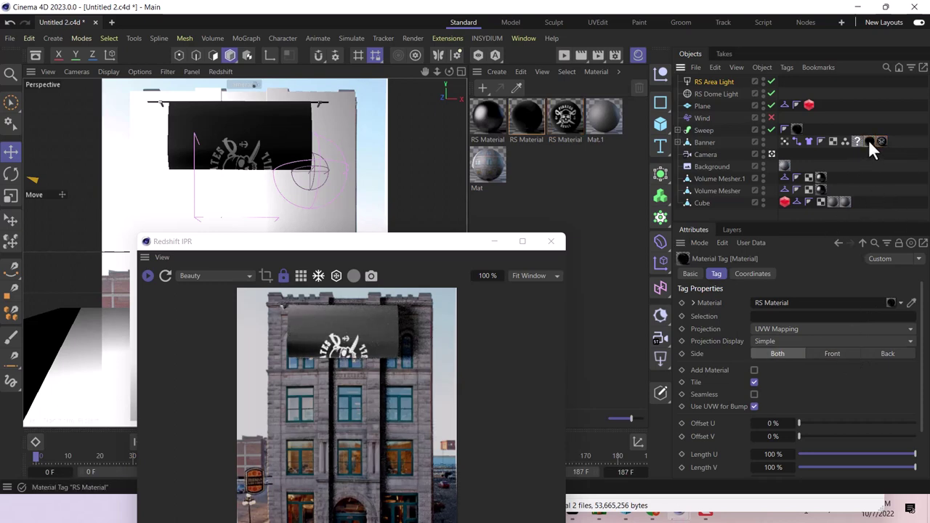
pyautogui.click(888, 353)
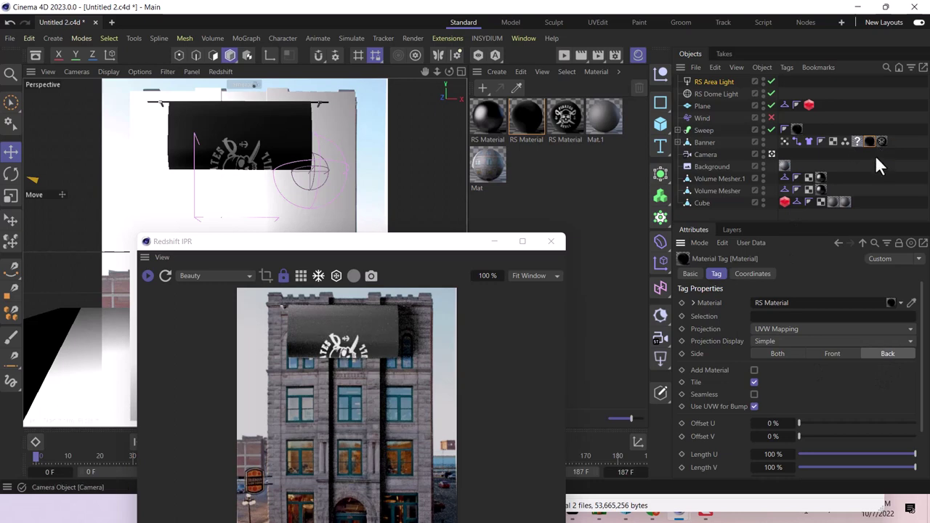
pyautogui.moveTo(879, 142); pyautogui.dragTo(888, 142)
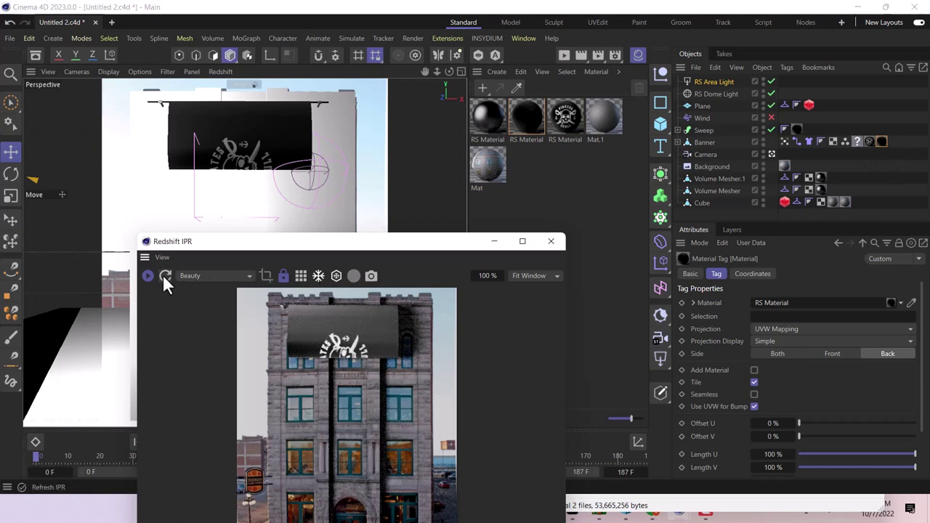
# Add another material tag to the banner, setting one tag to Back and the other to Front.
pyautogui.moveTo(547, 140); pyautogui.dragTo(678, 130)
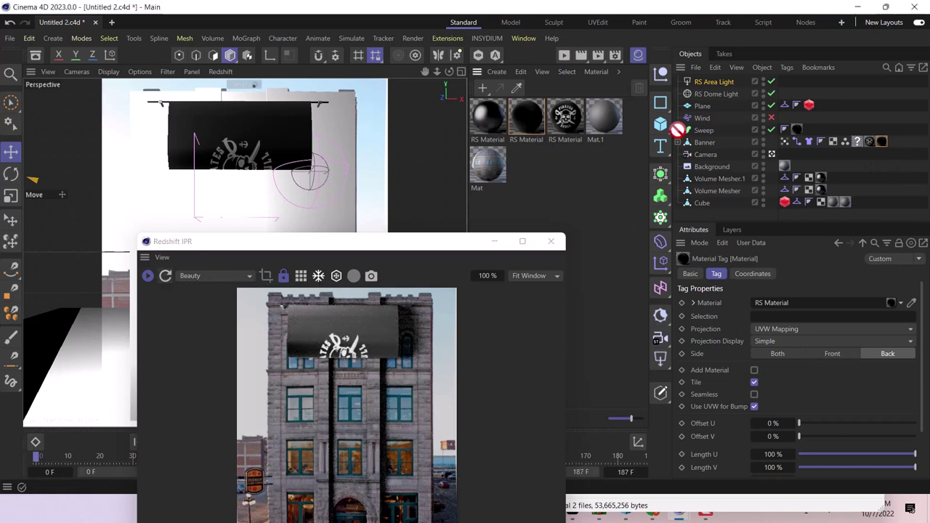
pyautogui.keyDown('ctrl'); pyautogui.moveTo(884, 140); pyautogui.dragTo(884, 140); pyautogui.keyUp('ctrl')
pyautogui.click(870, 141)
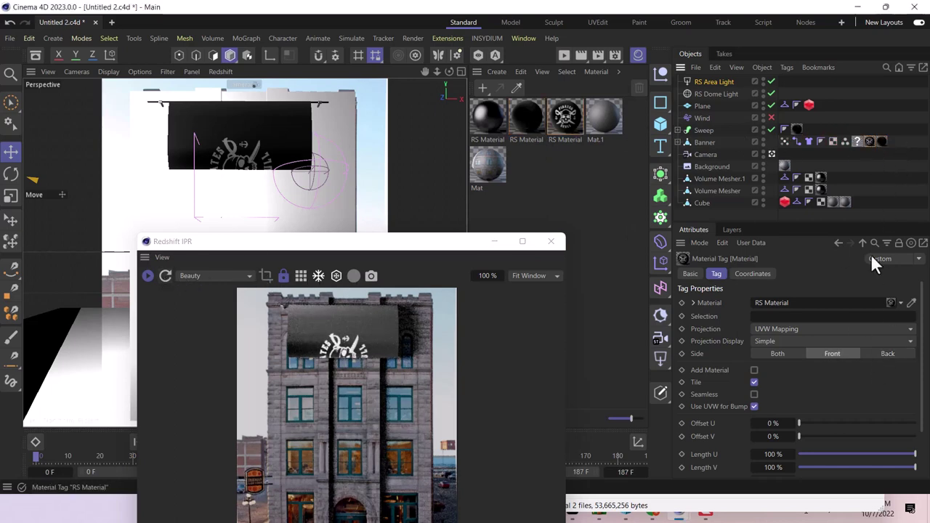
pyautogui.click(888, 354)
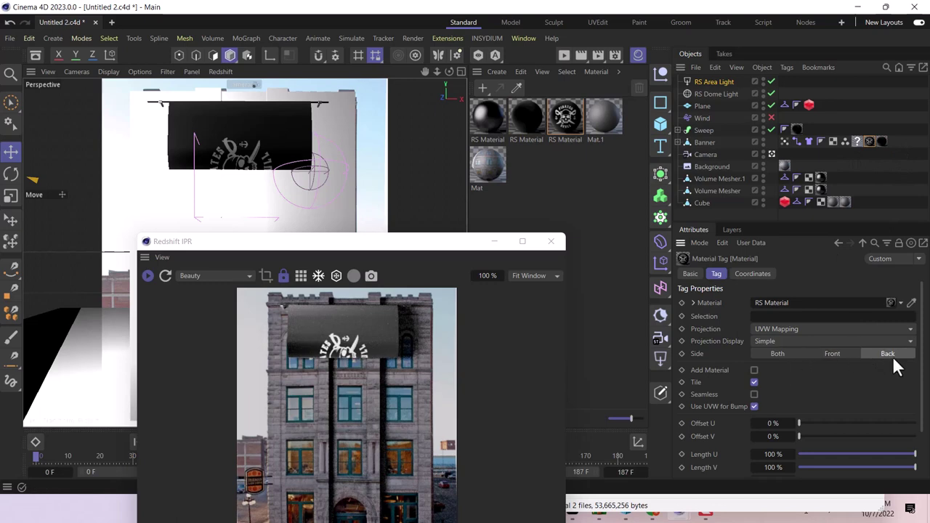
pyautogui.click(883, 141)
pyautogui.click(843, 354)
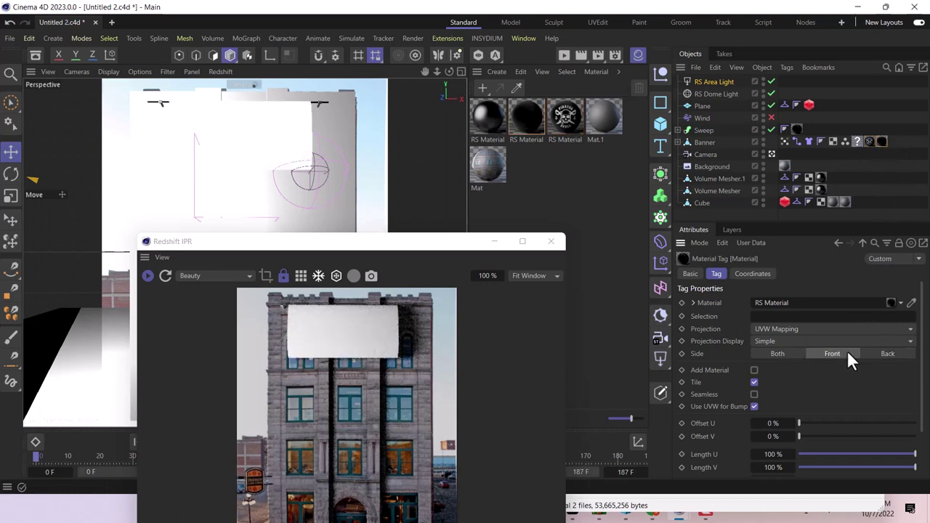
pyautogui.moveTo(363, 249); pyautogui.dragTo(794, 118)
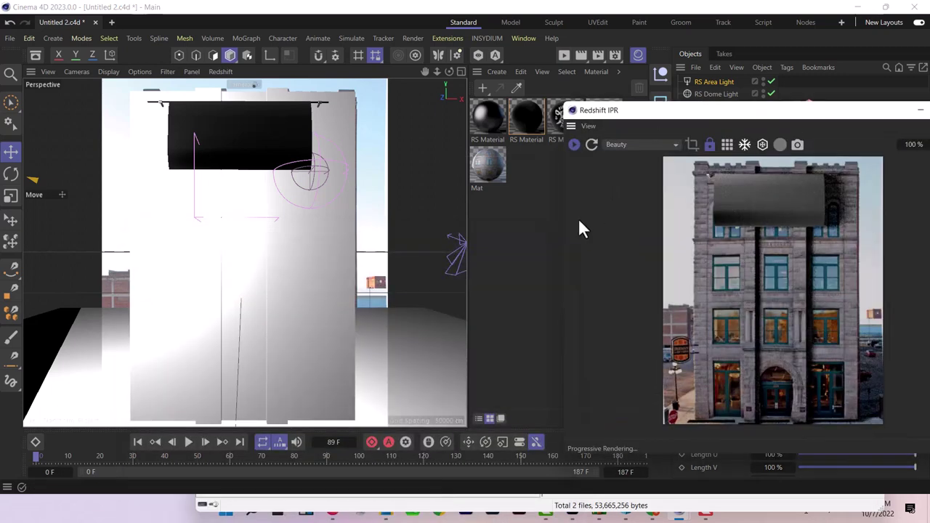
# Pause the IPR, replay the cloth, resume IPR, and stop at frame 27.
pyautogui.click(574, 144)
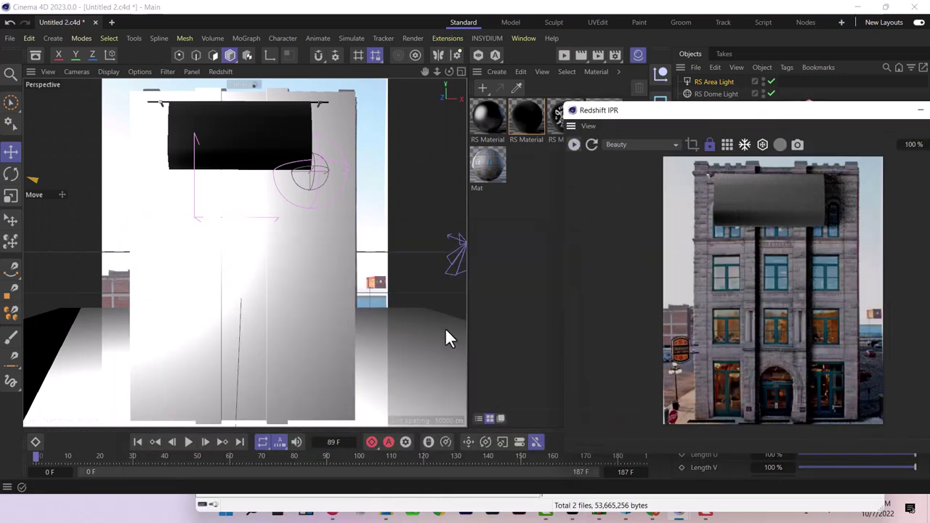
pyautogui.click(189, 443)
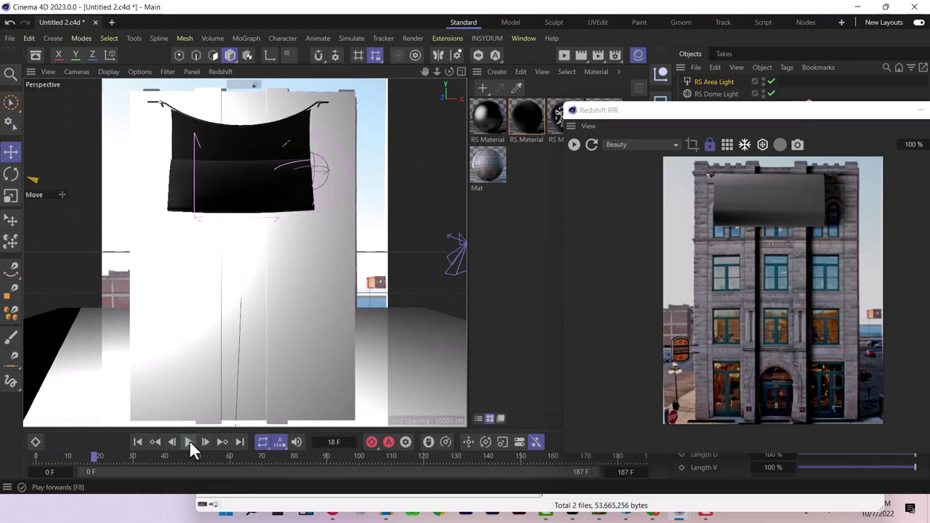
pyautogui.click(189, 442)
pyautogui.click(574, 144)
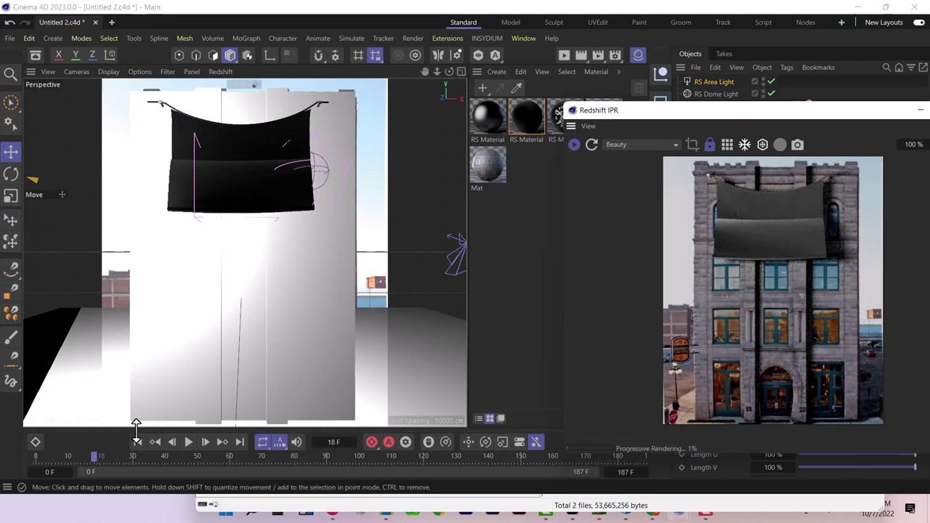
pyautogui.click(195, 443)
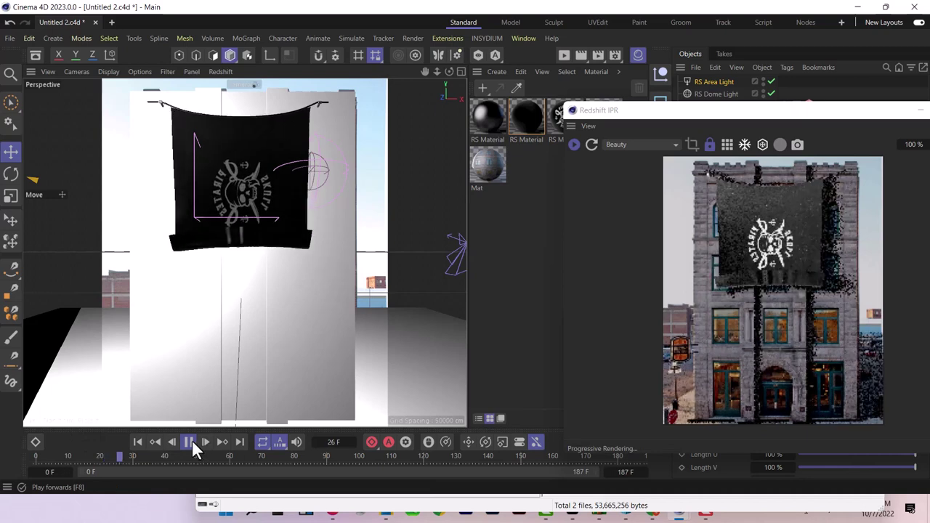
pyautogui.click(189, 442)
pyautogui.moveTo(808, 109); pyautogui.dragTo(545, 145)
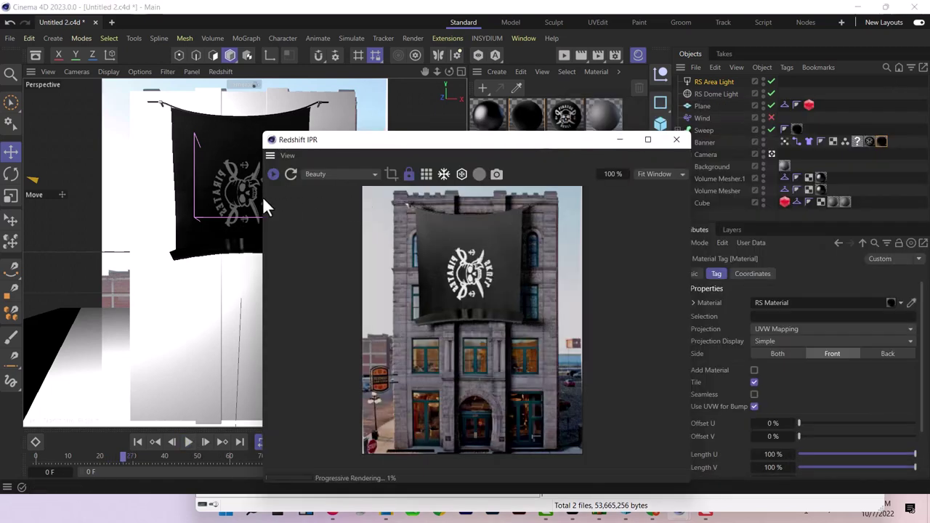
# Lower the area light's intensity and resize the render preview window.
pyautogui.click(715, 82)
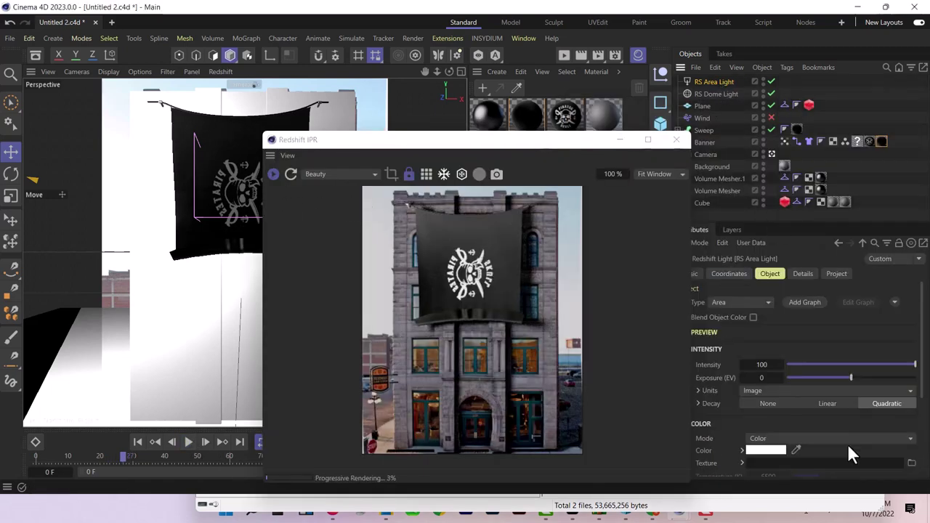
pyautogui.moveTo(803, 365); pyautogui.dragTo(842, 367)
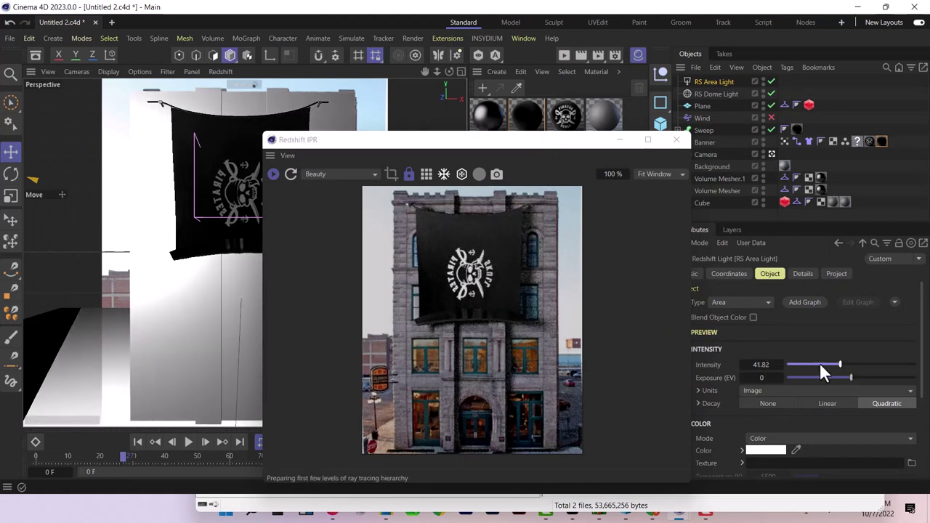
pyautogui.click(470, 148)
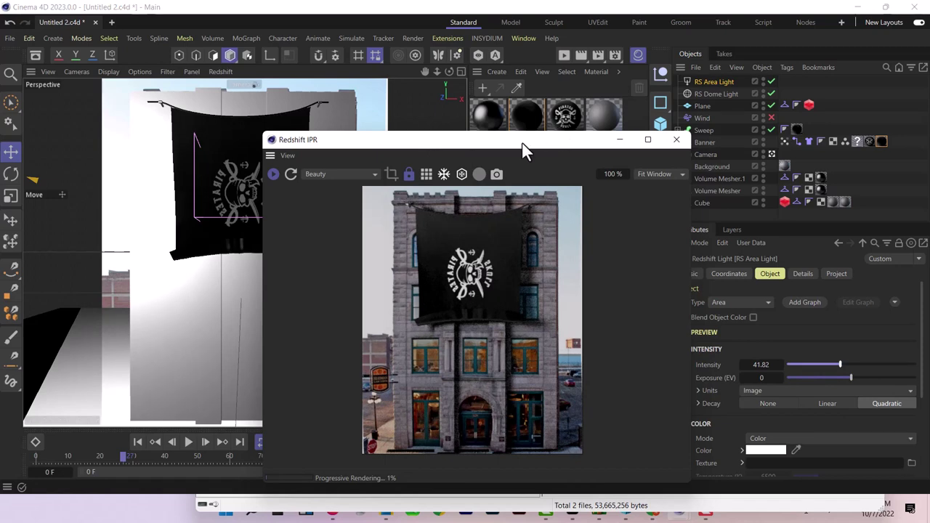
pyautogui.moveTo(523, 149); pyautogui.dragTo(560, 93)
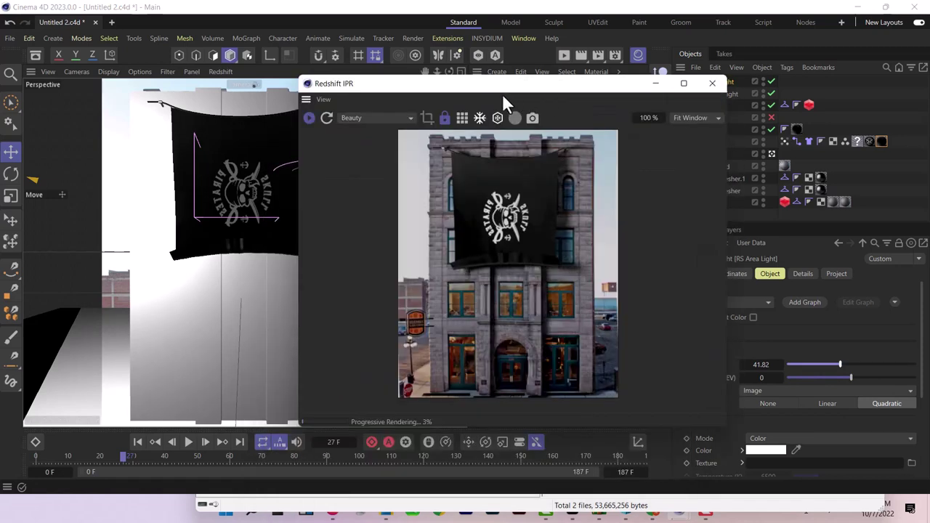
pyautogui.moveTo(299, 78); pyautogui.dragTo(293, 95)
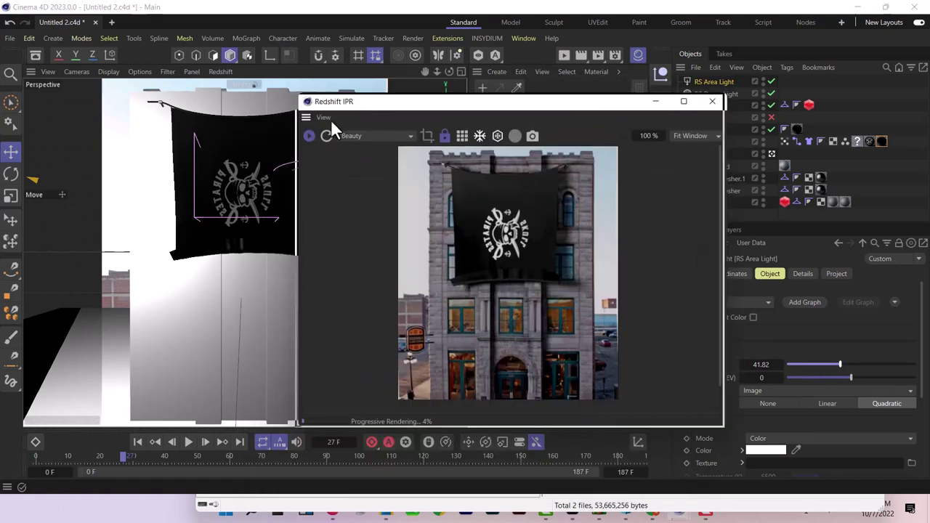
pyautogui.moveTo(460, 107); pyautogui.dragTo(278, 156)
# Set the pirate RS Material's Sheen Weight to 0.7.
pyautogui.doubleClick(558, 121)
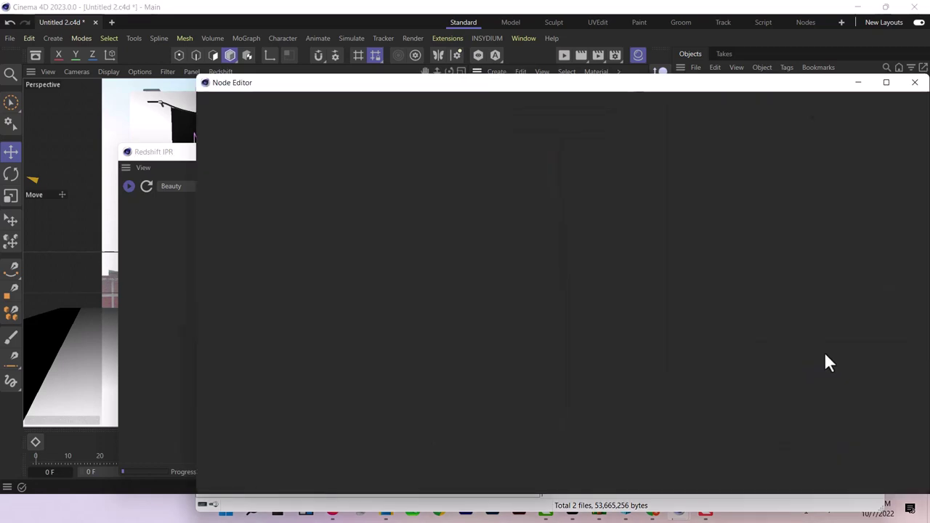
pyautogui.click(857, 74)
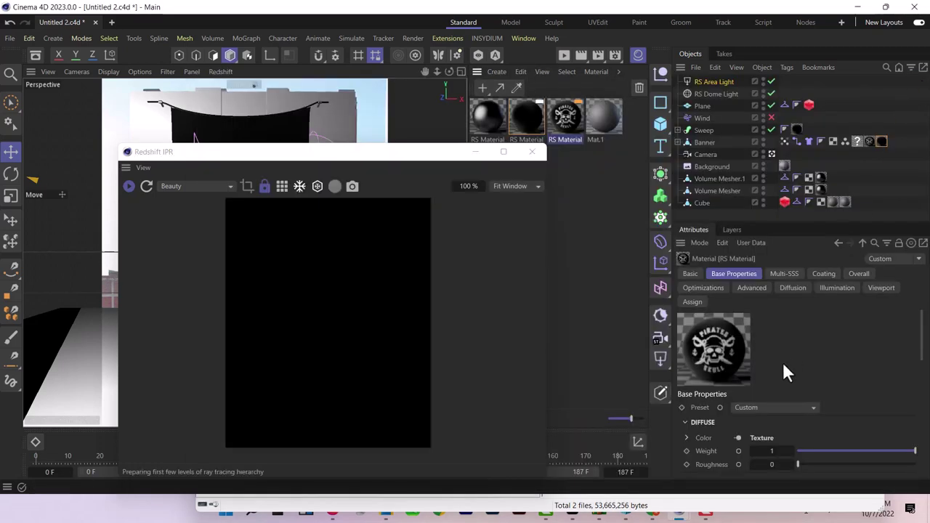
pyautogui.scroll(-5, 828, 327)
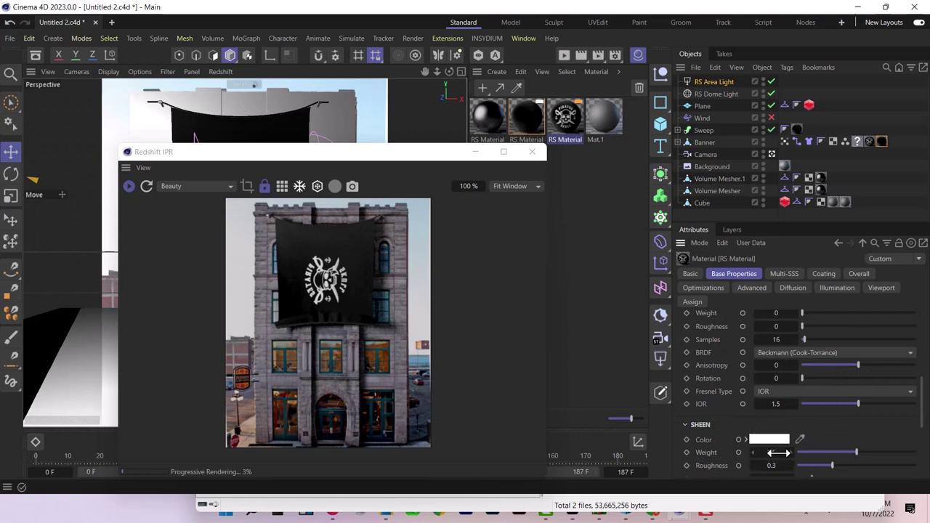
pyautogui.write('0.7')
pyautogui.press('Return')
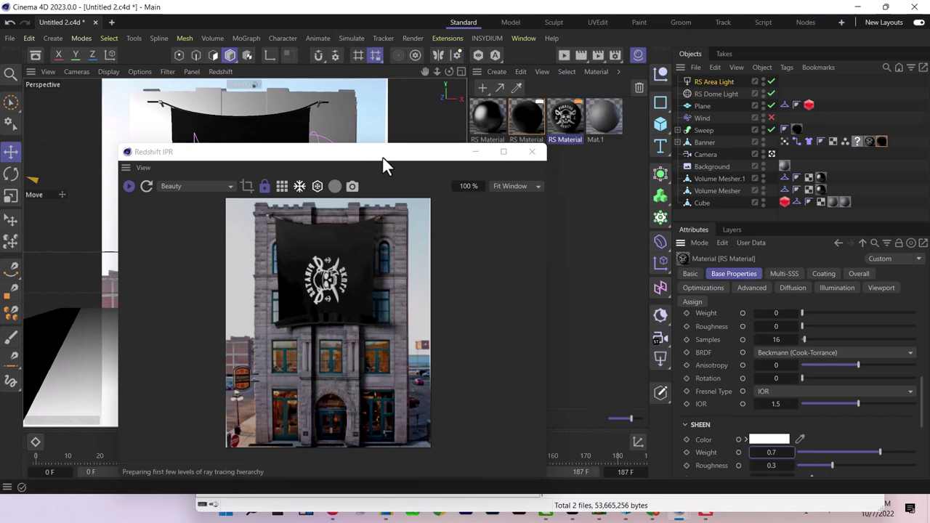
pyautogui.moveTo(387, 162); pyautogui.dragTo(519, 144)
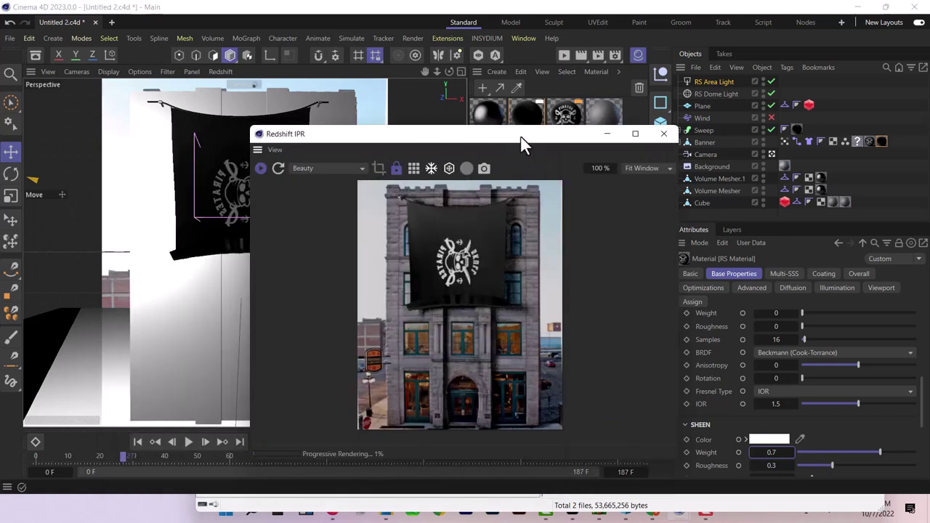
pyautogui.click(187, 442)
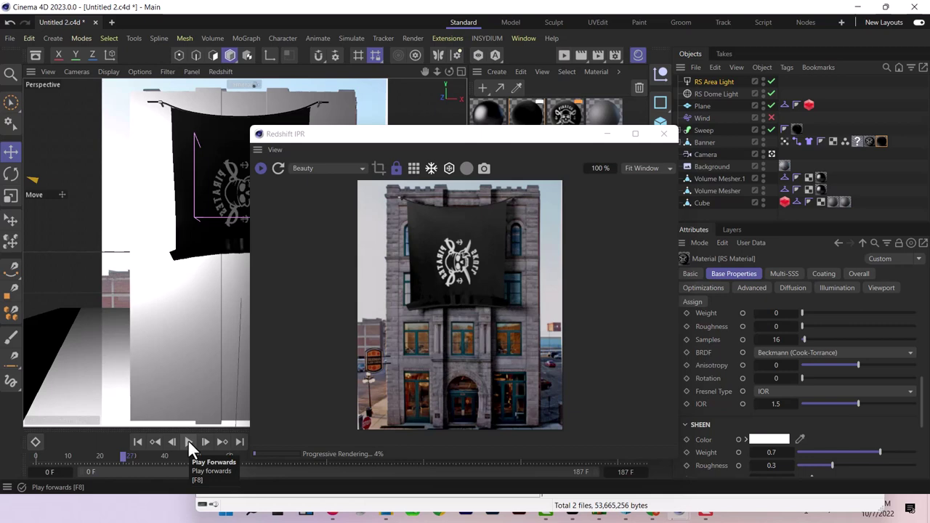
# Play and pause the cloth, orbit the banner off-camera, then return to the scene camera.
pyautogui.click(188, 441)
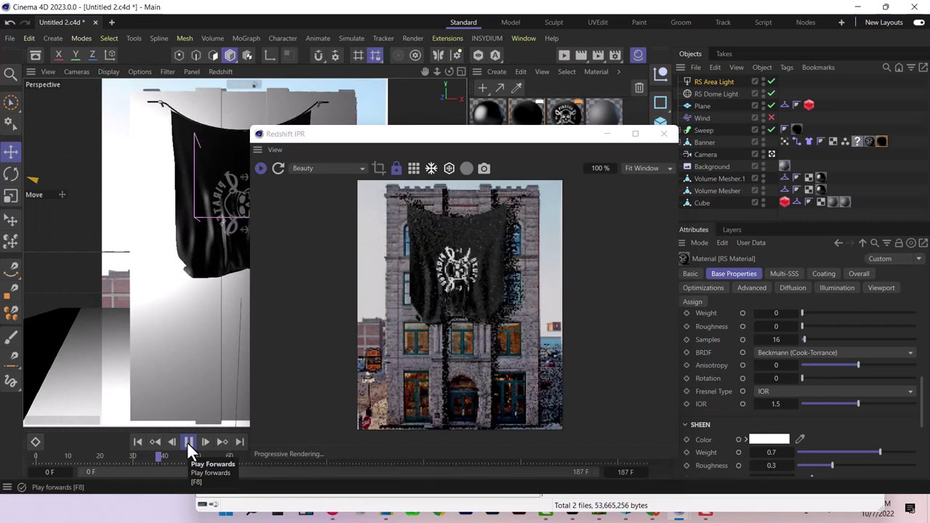
pyautogui.click(188, 441)
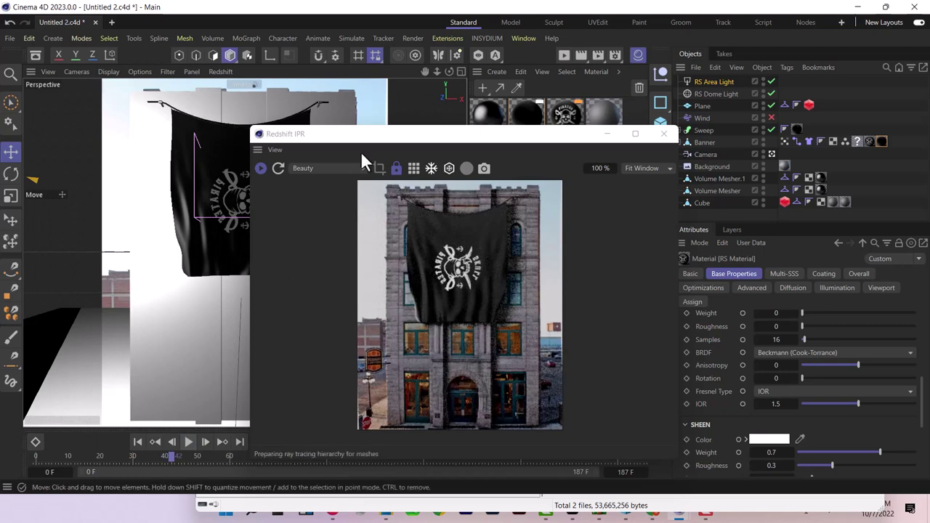
pyautogui.moveTo(362, 135); pyautogui.dragTo(408, 207)
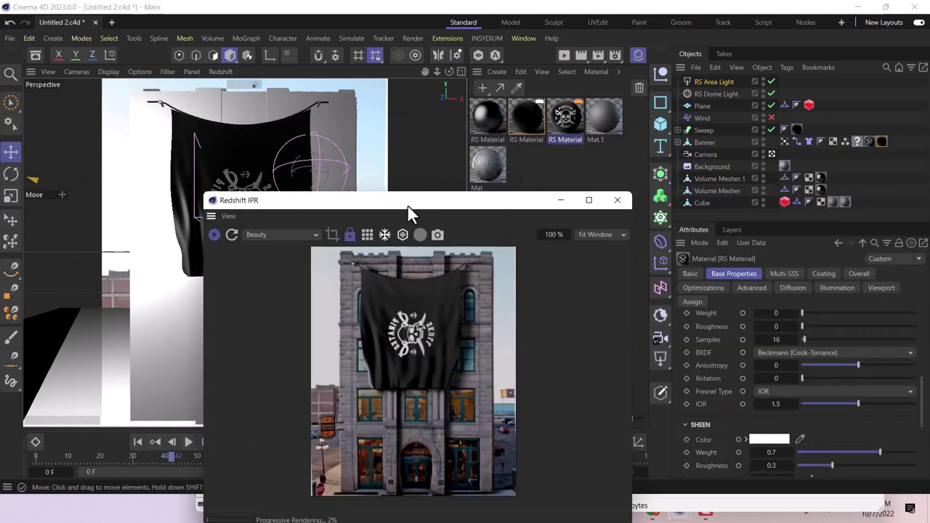
pyautogui.click(771, 154)
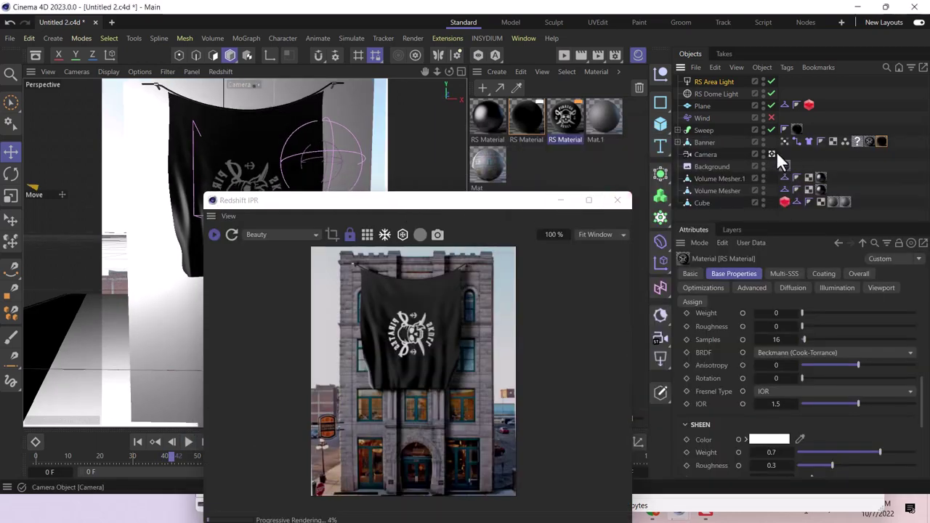
pyautogui.keyDown('alt'); pyautogui.moveTo(357, 112); pyautogui.dragTo(326, 124); pyautogui.keyUp('alt')
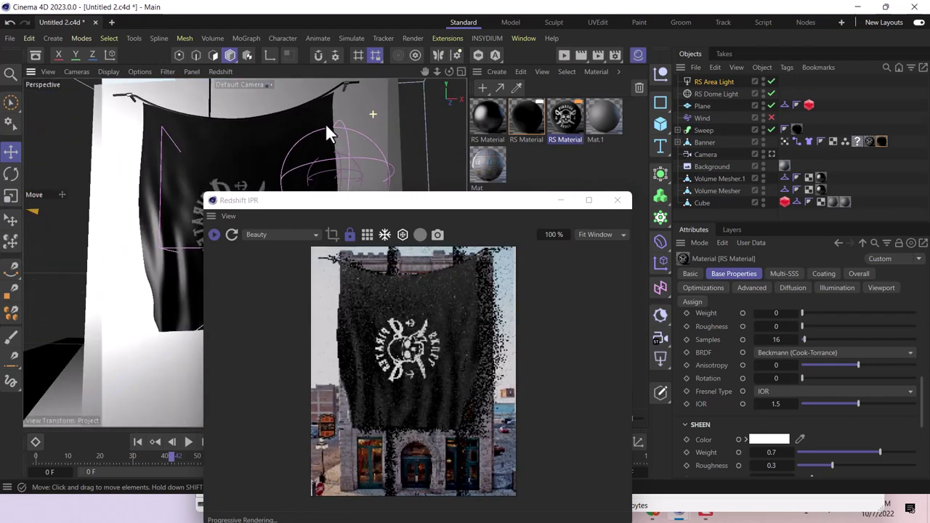
pyautogui.click(772, 154)
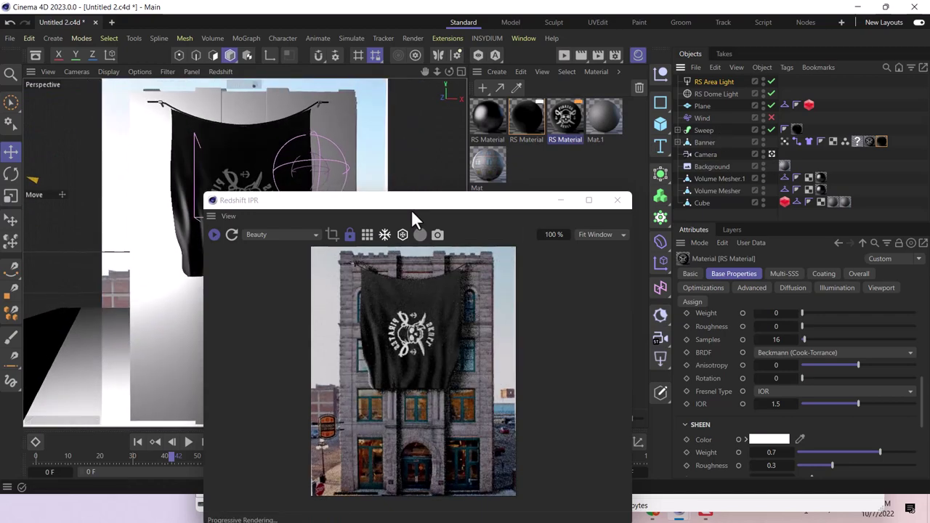
# Maximize then close the Redshift IPR, and replay the cloth from the start to frame 51.
pyautogui.moveTo(412, 205); pyautogui.dragTo(658, 52)
pyautogui.doubleClick(657, 52)
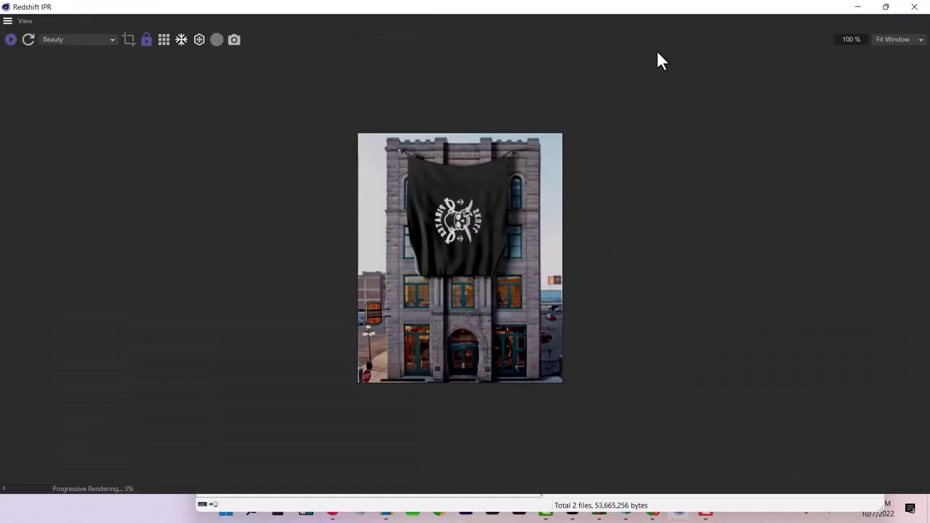
pyautogui.click(914, 8)
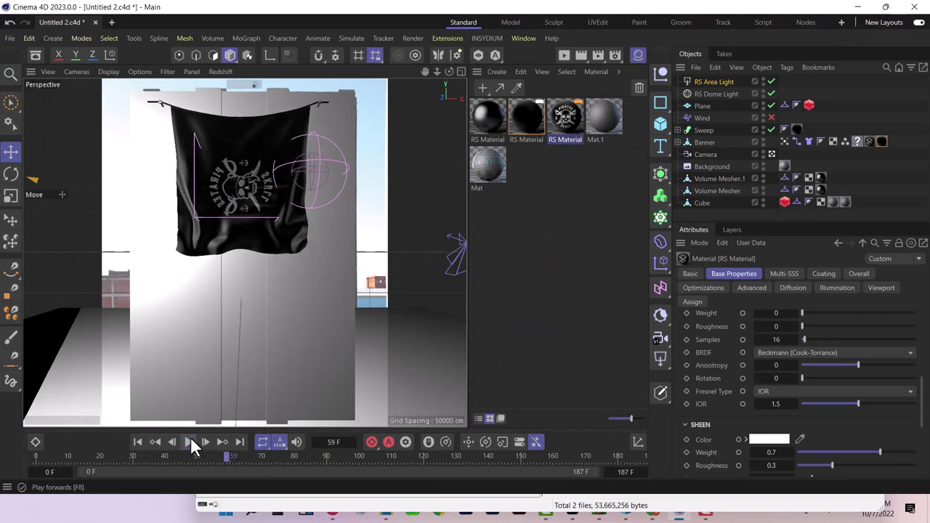
pyautogui.click(138, 442)
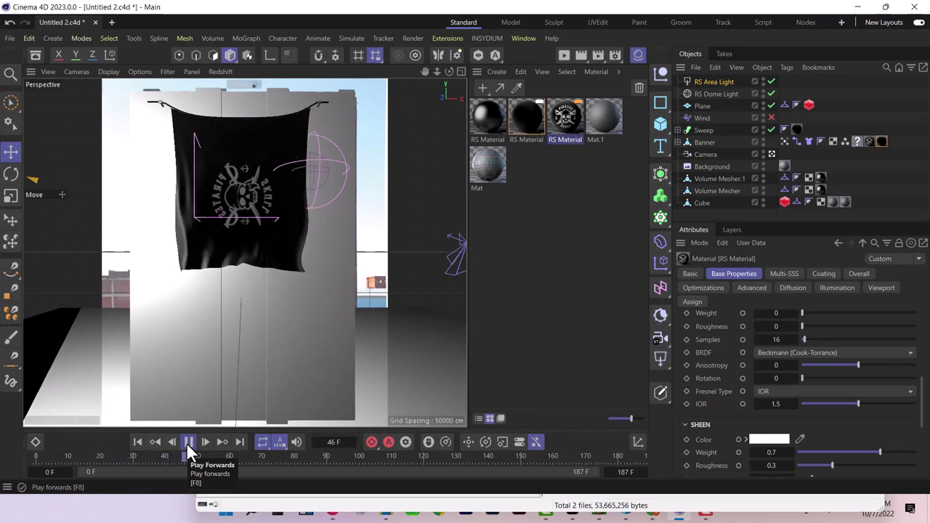
pyautogui.click(188, 442)
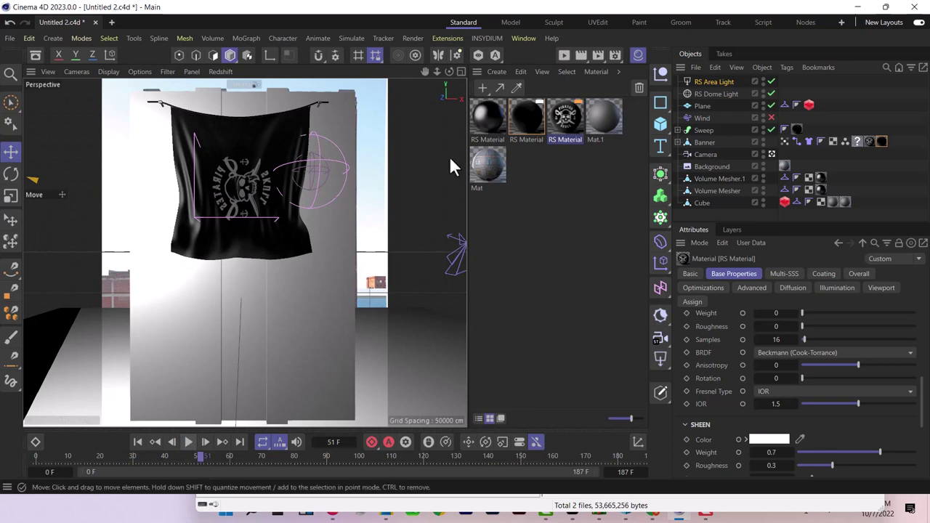
pyautogui.click(615, 56)
# Show the banner's Cloth tag Surface settings and select its Bendiness value.
pyautogui.click(914, 49)
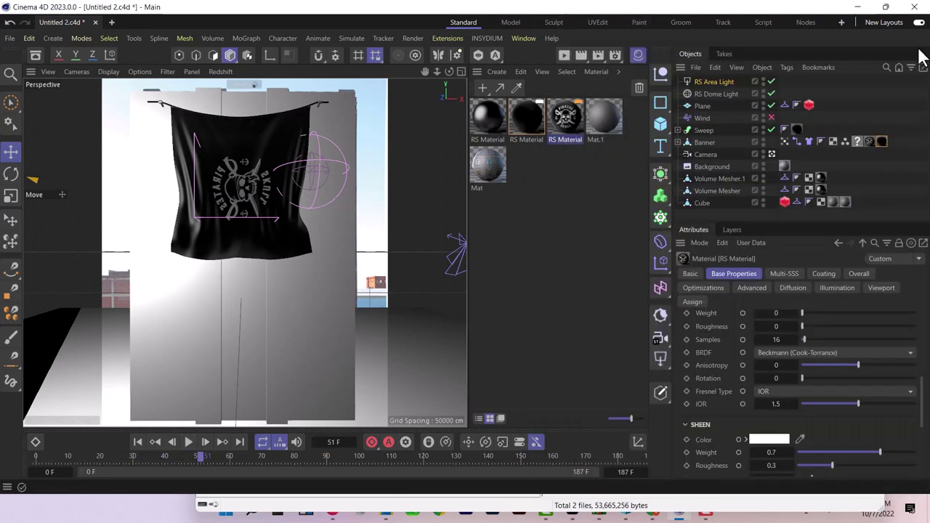
pyautogui.click(785, 104)
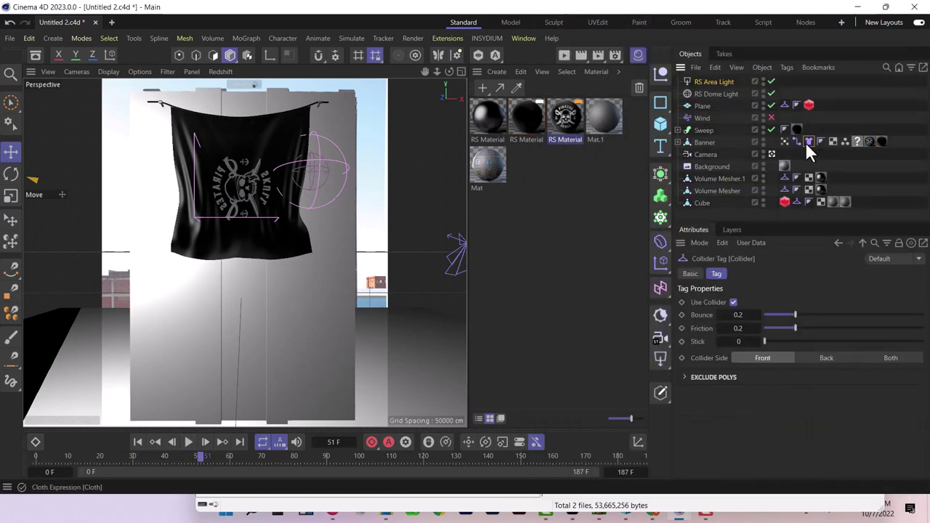
pyautogui.click(808, 141)
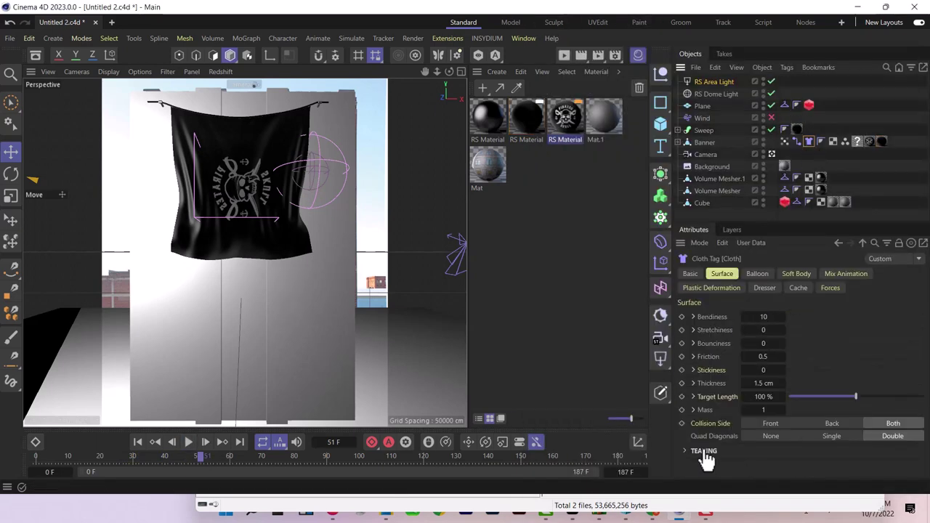
pyautogui.click(762, 316)
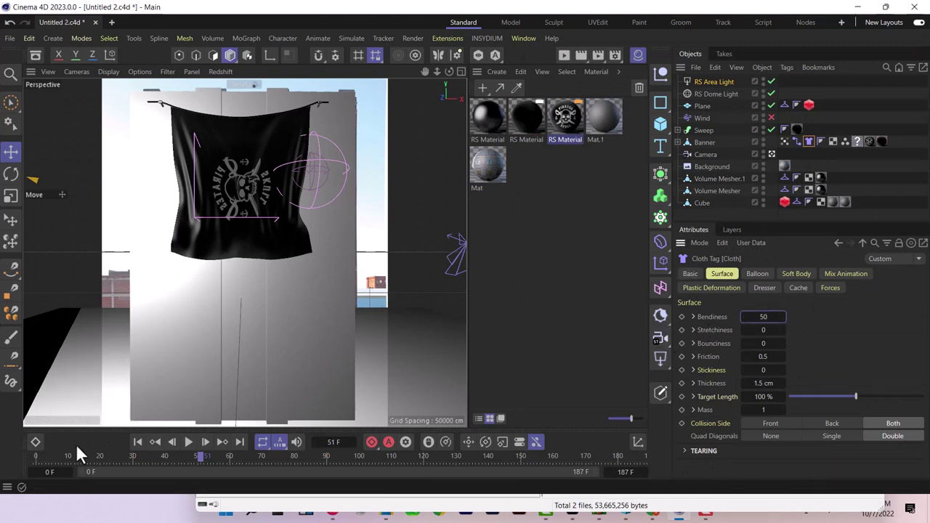
# Rewind and replay the cloth simulation twice, stopping at frame 52 once draped.
pyautogui.click(137, 441)
pyautogui.click(188, 442)
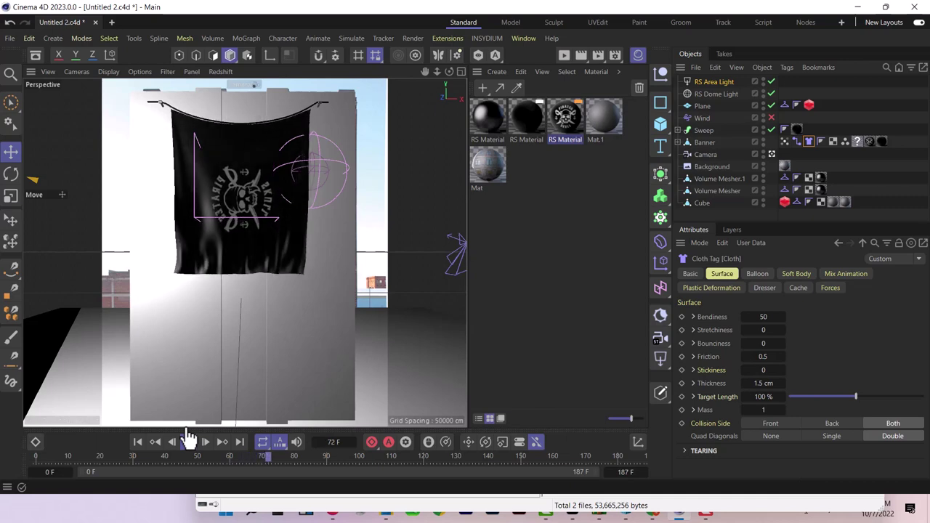
pyautogui.click(187, 442)
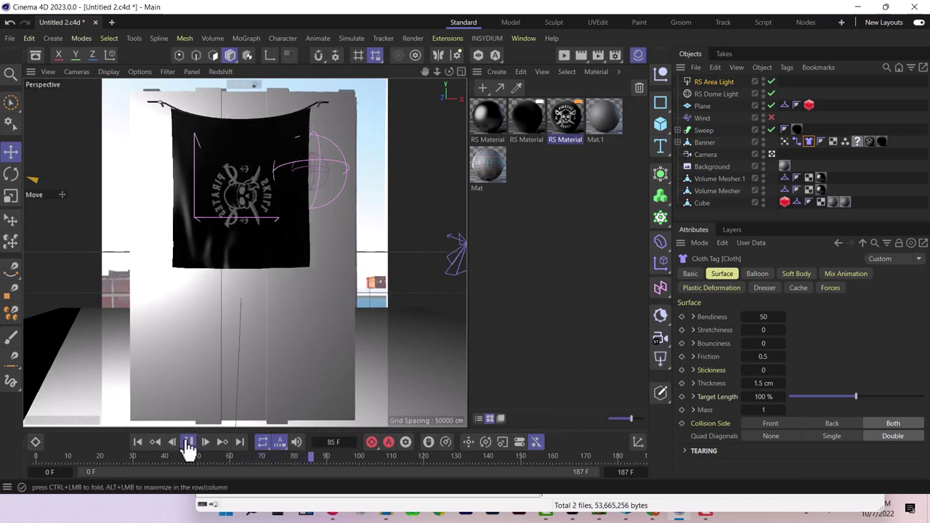
pyautogui.click(138, 442)
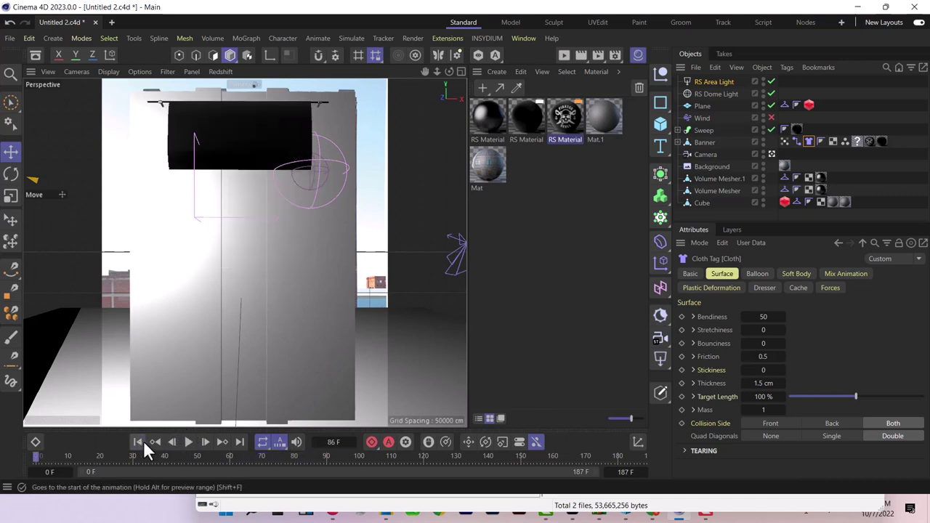
pyautogui.click(186, 442)
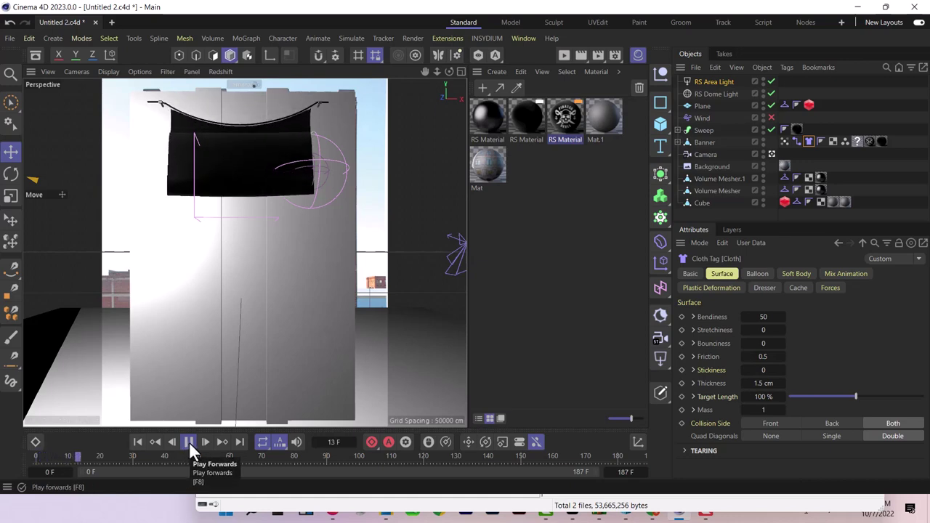
pyautogui.click(189, 442)
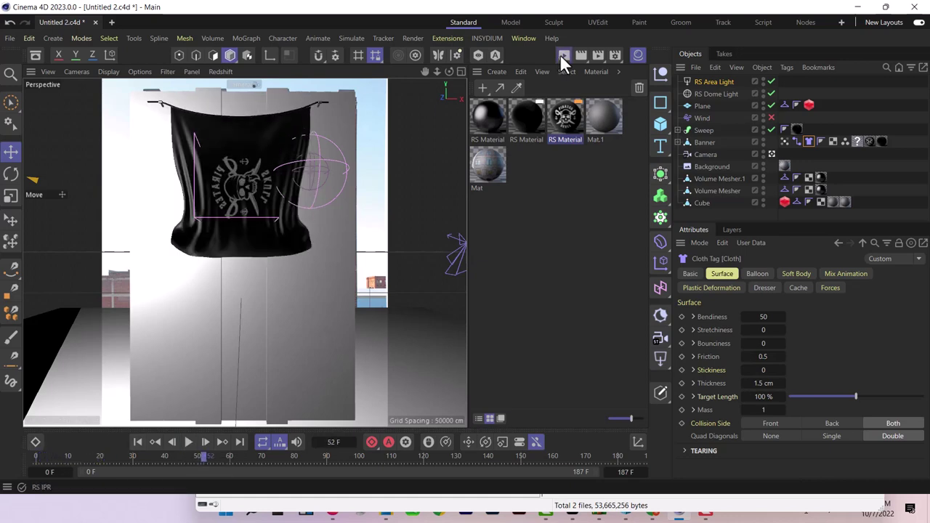
# Start the Redshift IPR, set its scale to Fit Window, and expand it full-screen.
pyautogui.click(562, 55)
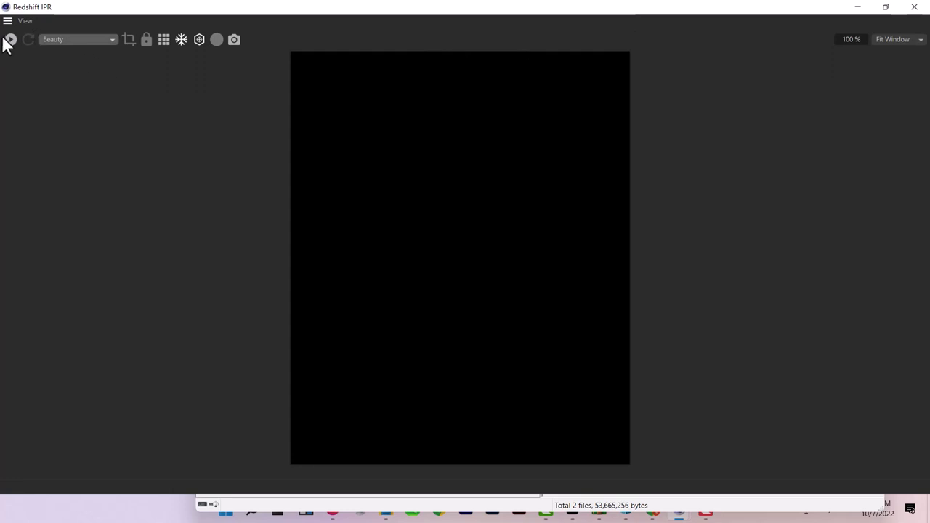
pyautogui.click(907, 44)
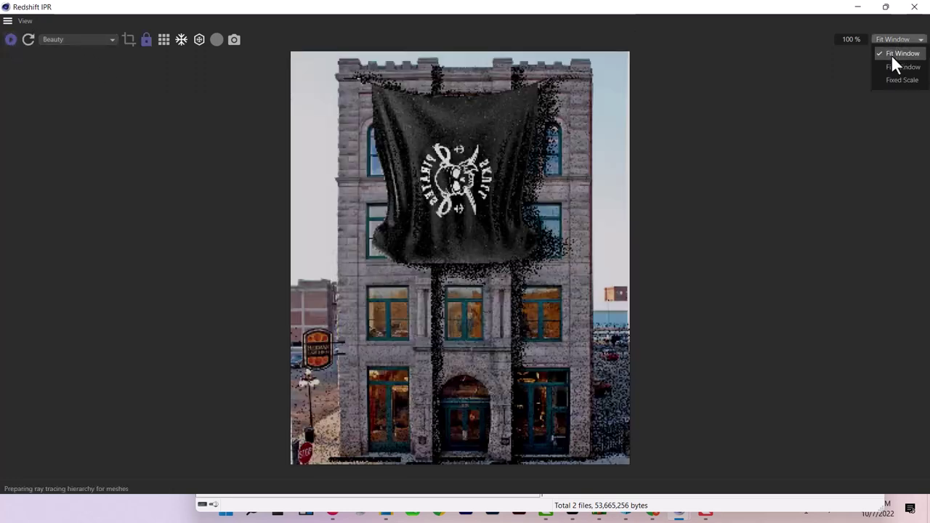
pyautogui.click(894, 64)
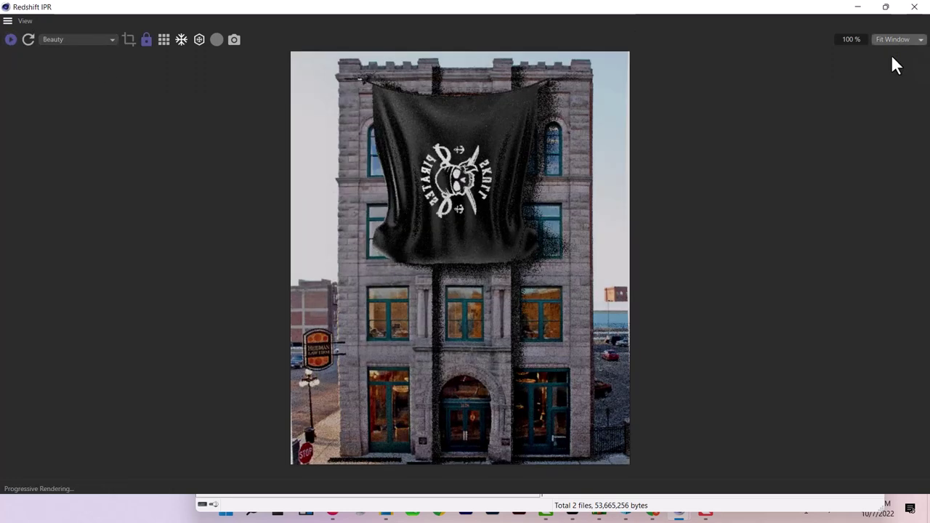
pyautogui.click(888, 8)
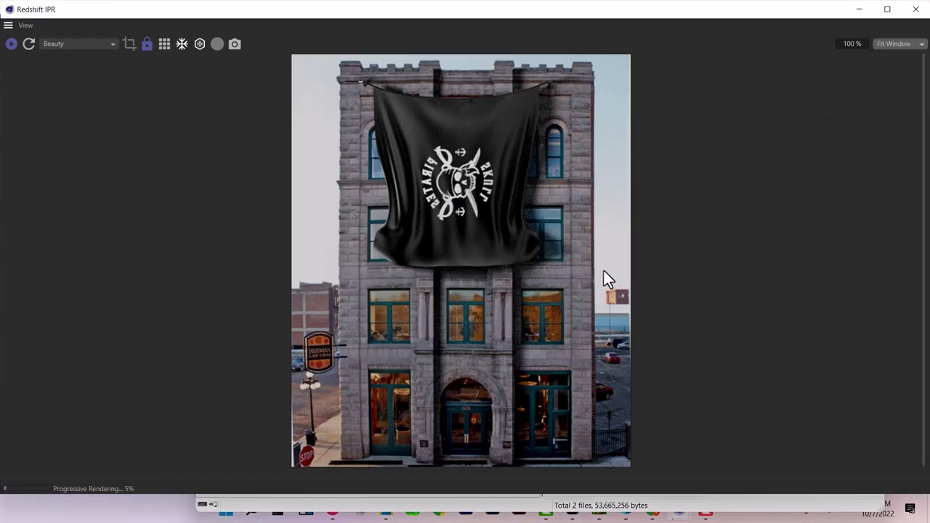